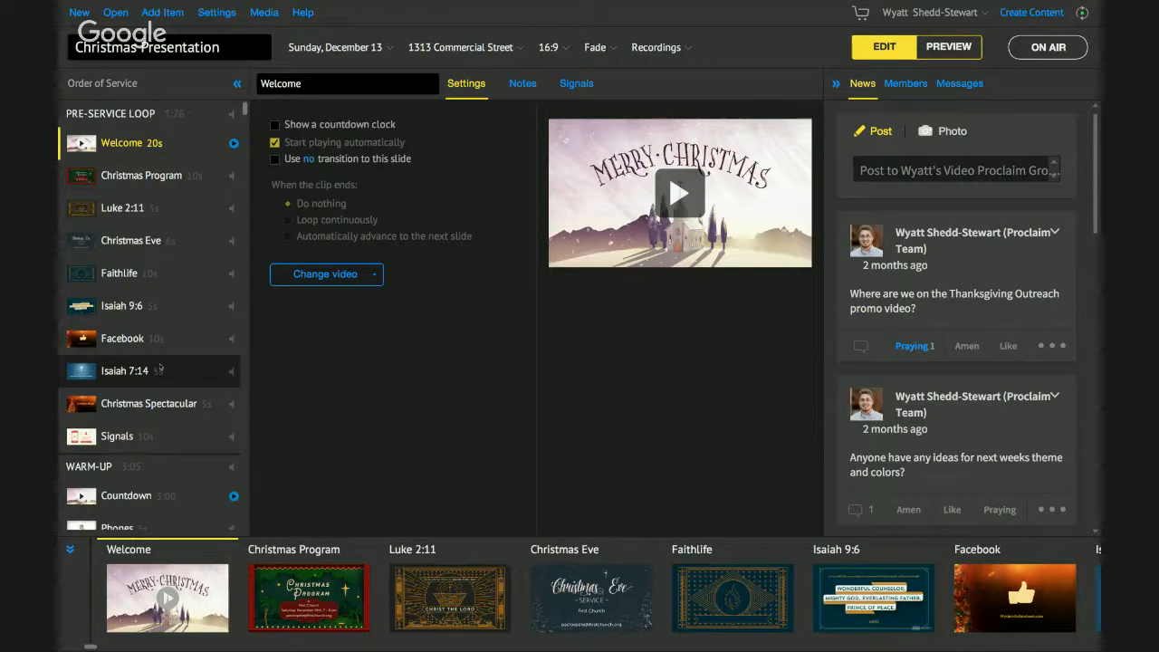
# - Open the Amazing Grace song from the Order of Service
pyautogui.scroll(-1, 143, 337)
pyautogui.scroll(1, 140, 335)
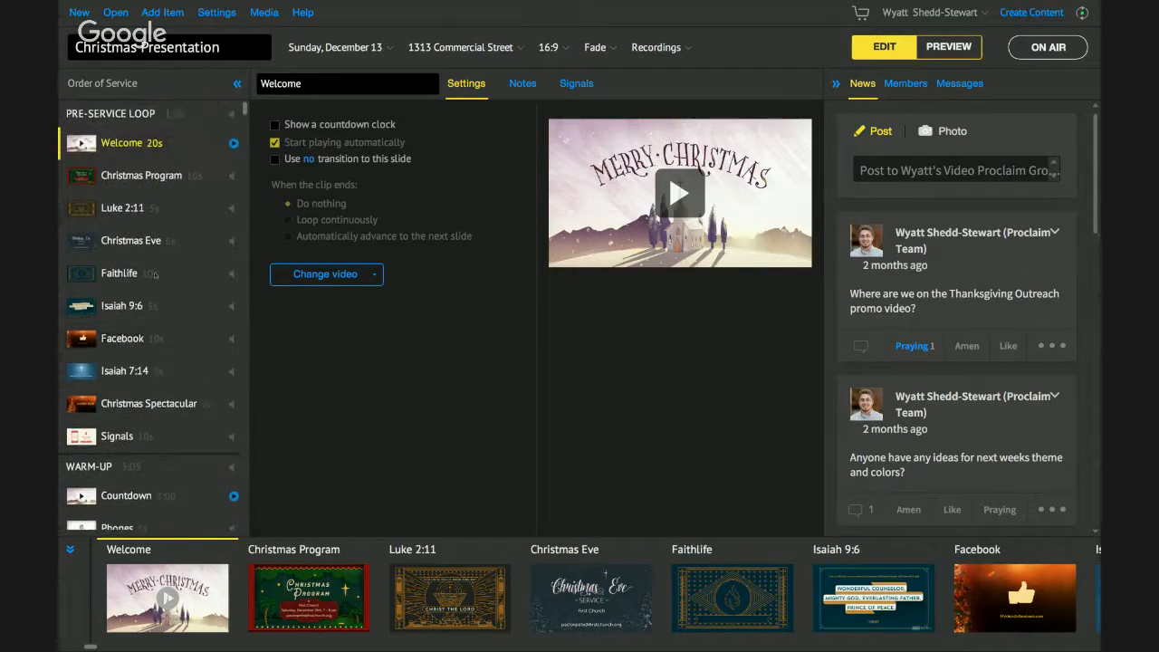
pyautogui.scroll(-1, 159, 357)
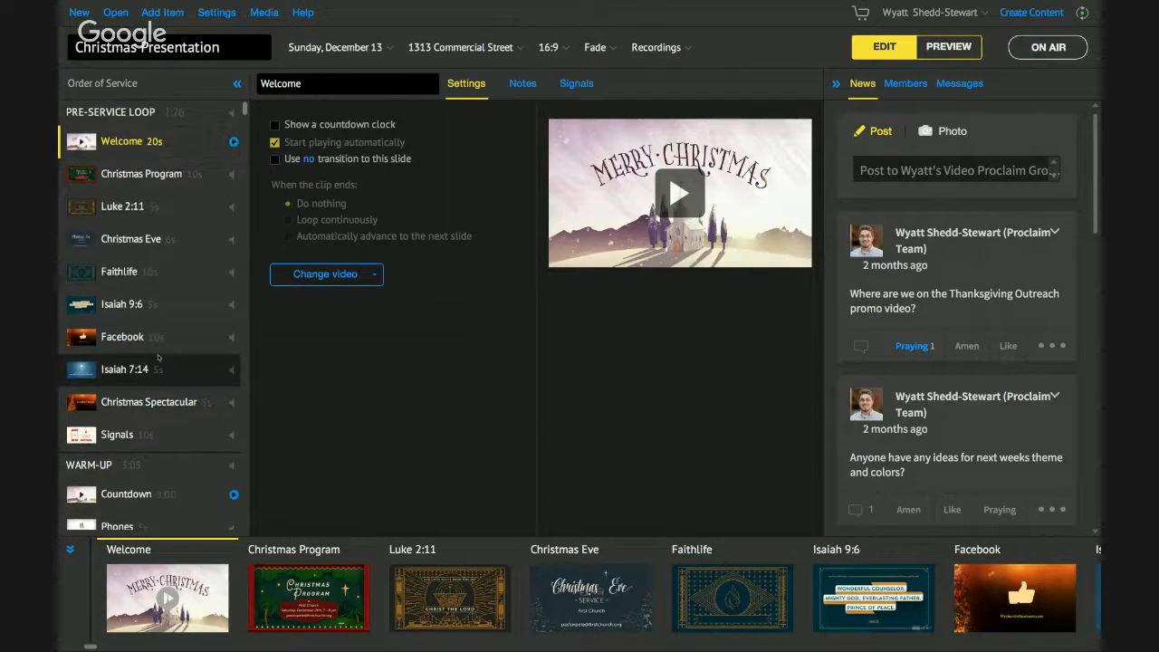
pyautogui.scroll(-5, 159, 358)
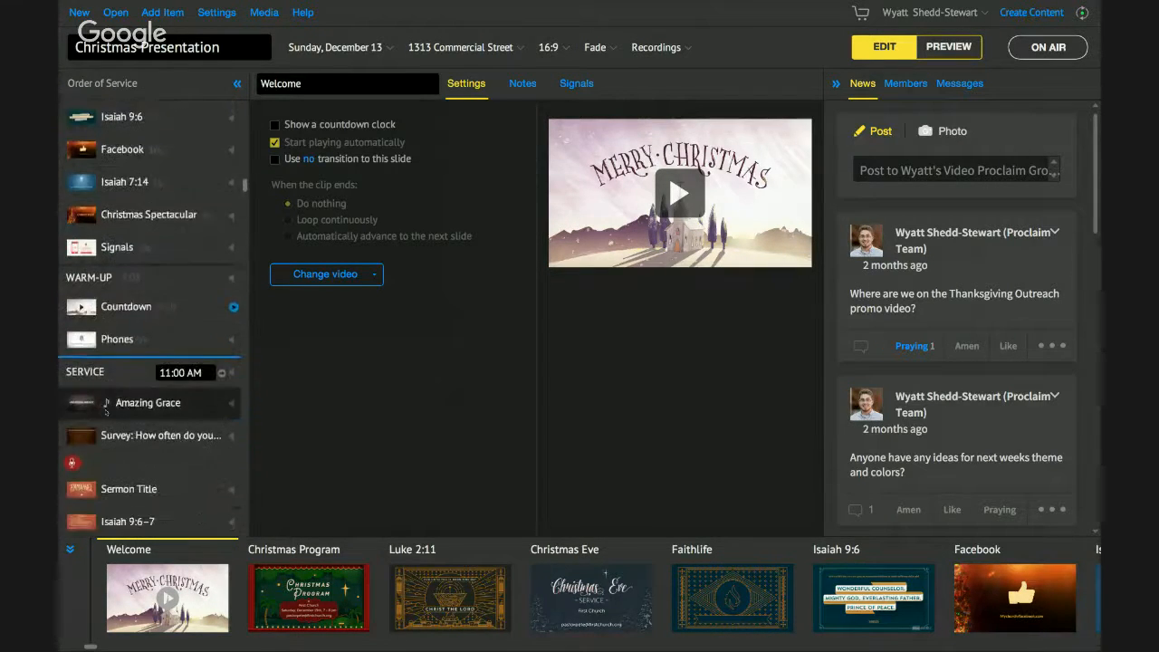
pyautogui.scroll(-7, 106, 410)
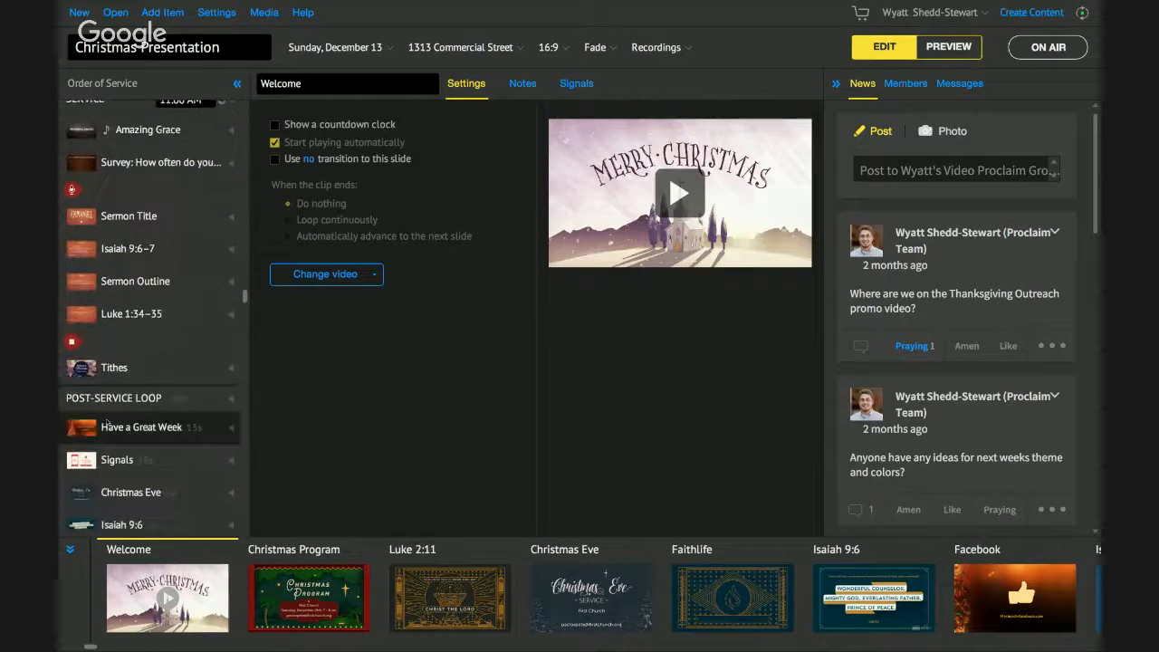
pyautogui.scroll(-3, 106, 426)
pyautogui.scroll(5, 106, 424)
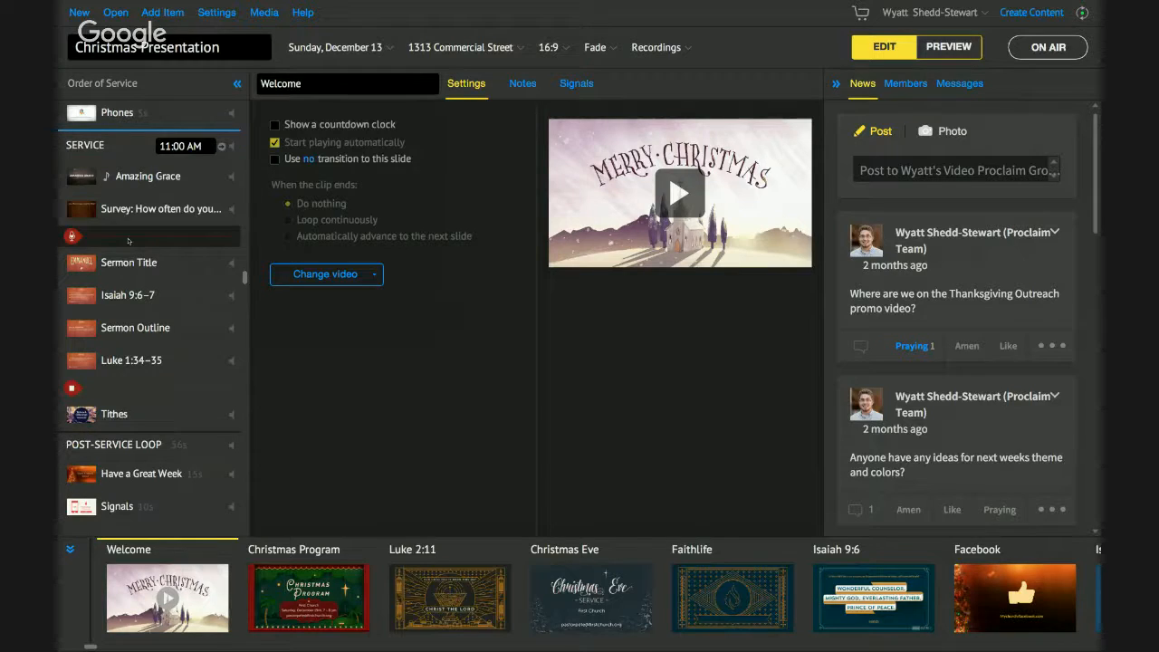
pyautogui.click(145, 183)
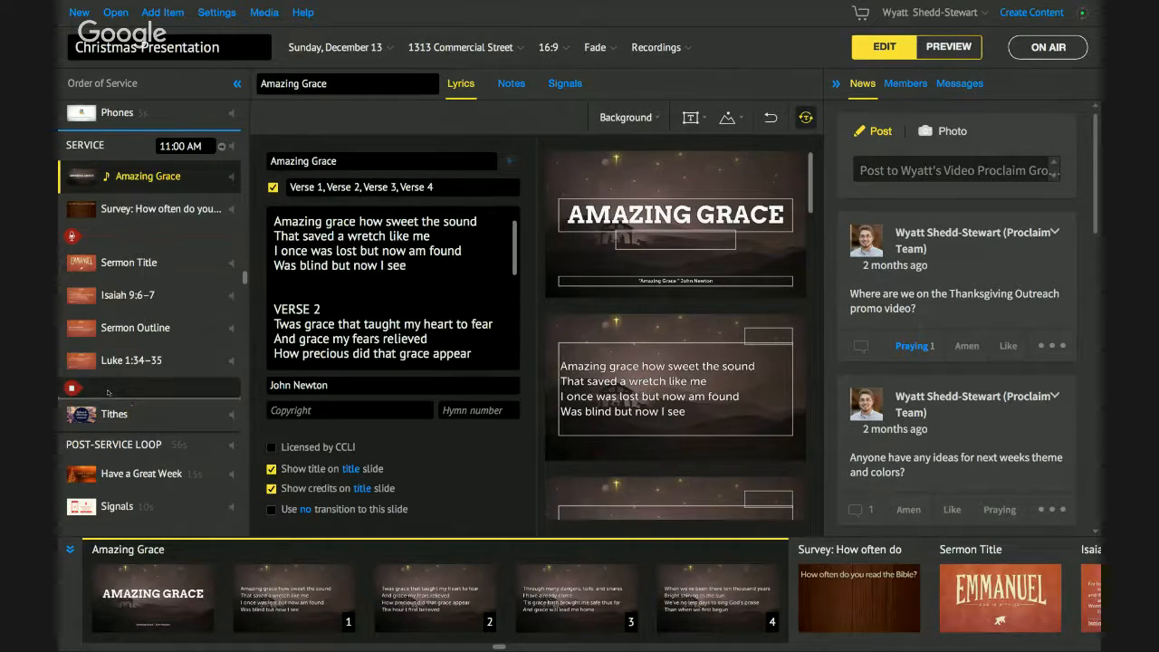
# - Move Amazing Grace above Tithes and back to the top, then reselect it after the survey
pyautogui.moveTo(108, 391); pyautogui.dragTo(108, 392)
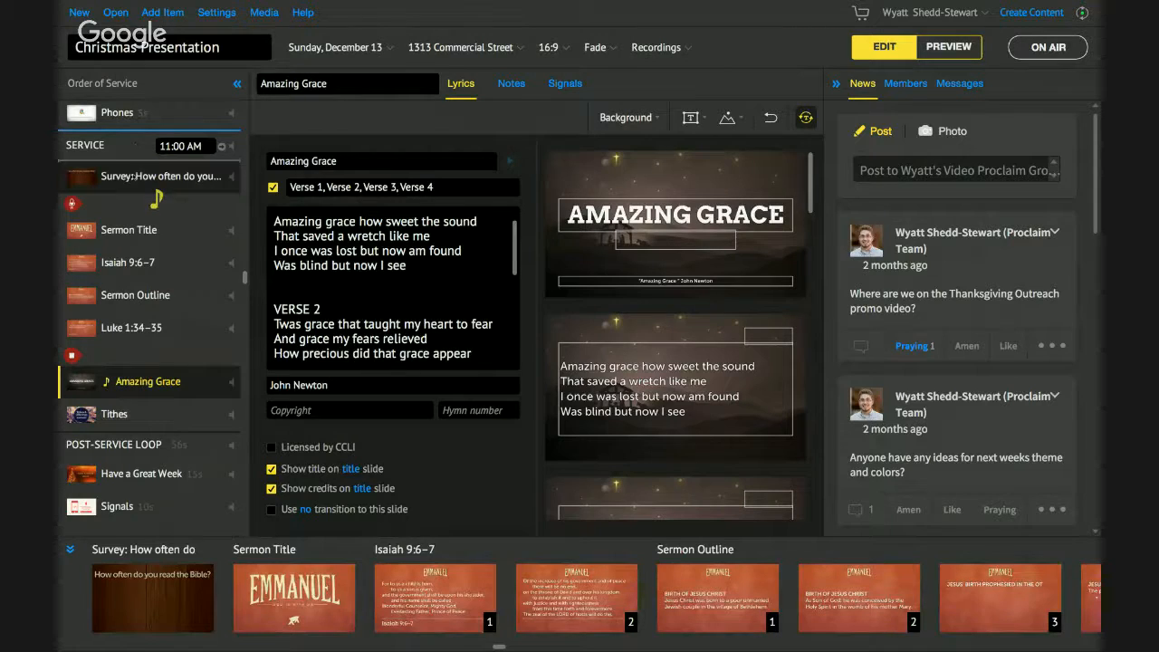
pyautogui.moveTo(132, 161); pyautogui.dragTo(132, 161)
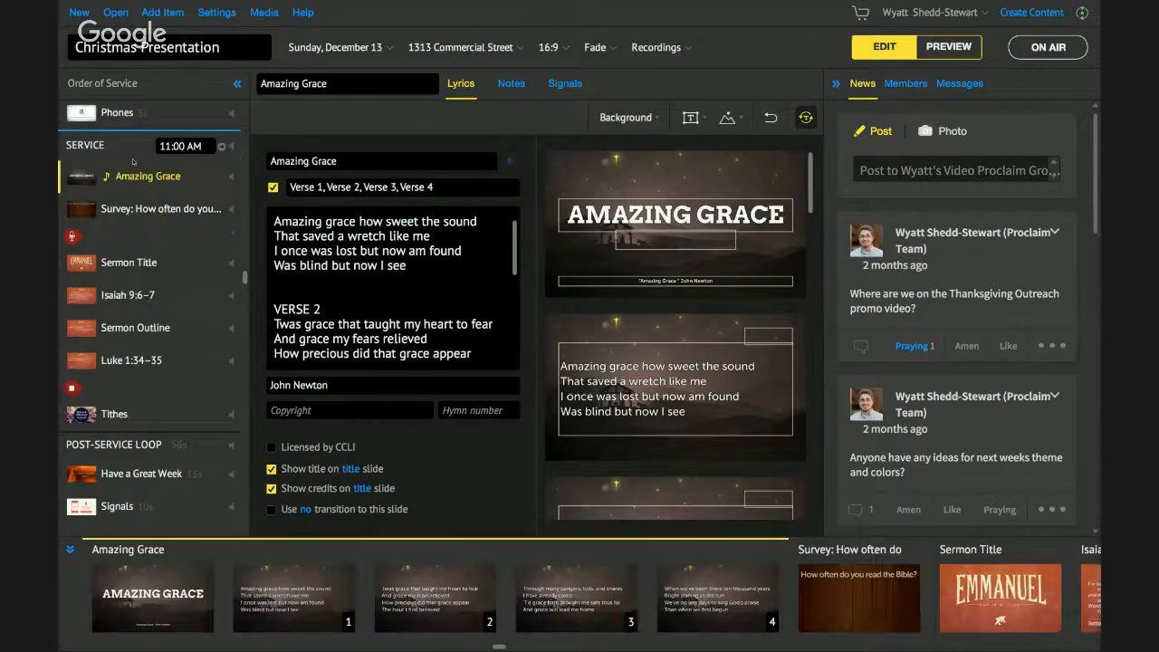
pyautogui.click(145, 208)
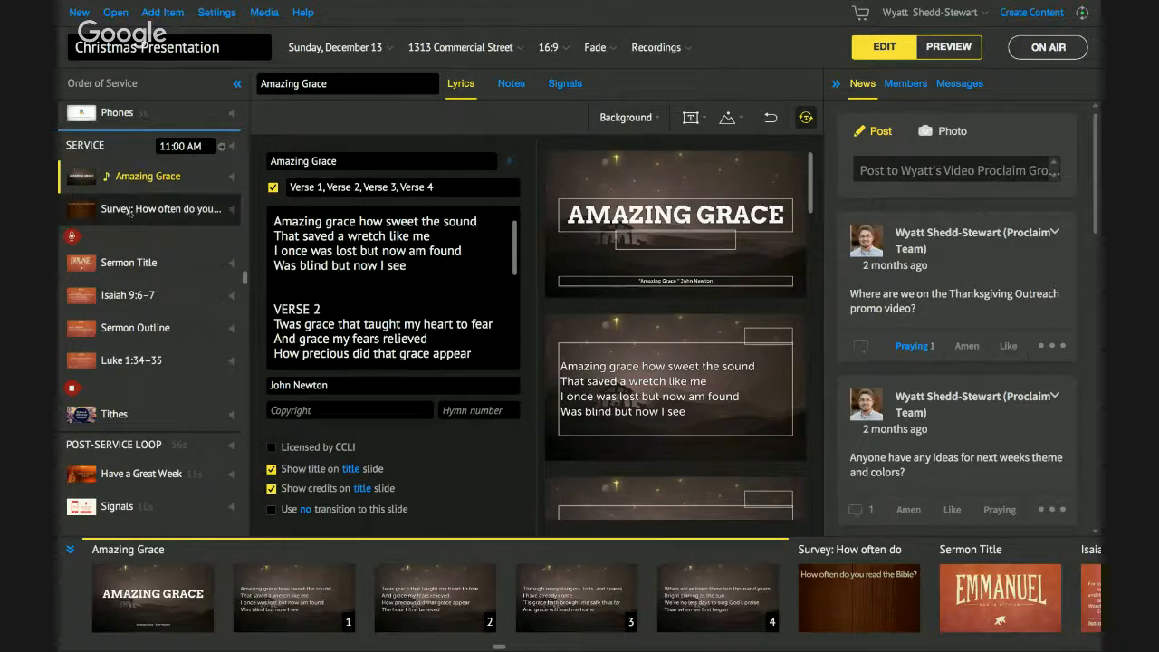
pyautogui.click(152, 174)
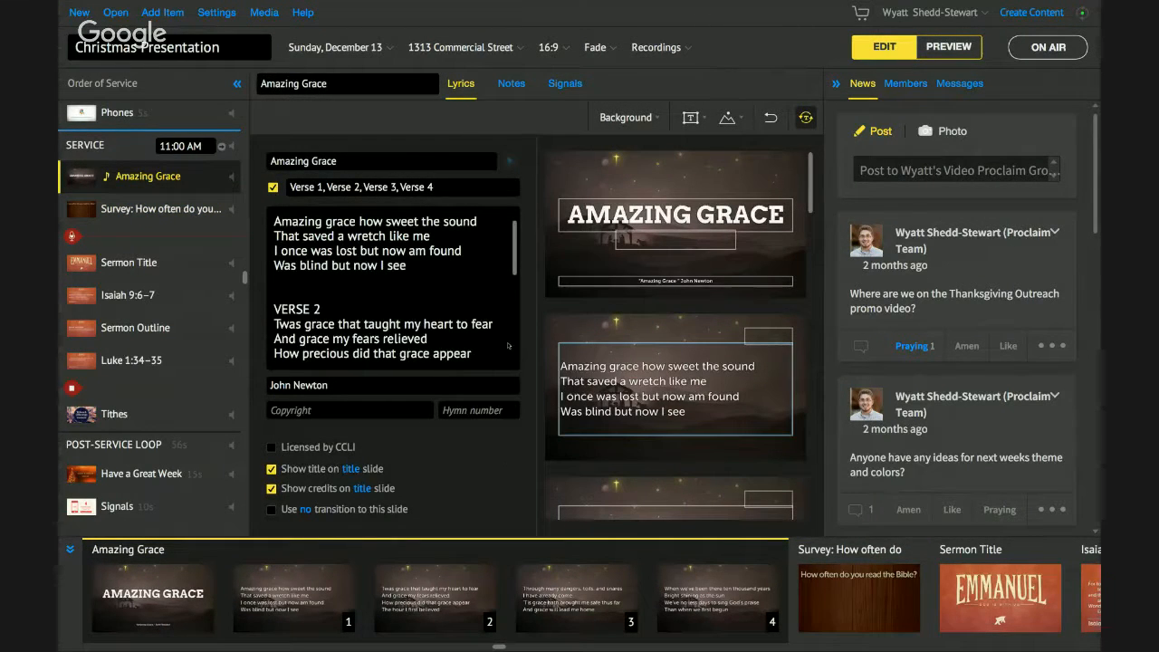
# - Review Amazing Grace's John Newton verses 1–4, title slide and four lyric slides
pyautogui.scroll(1, 470, 278)
pyautogui.scroll(-3, 470, 278)
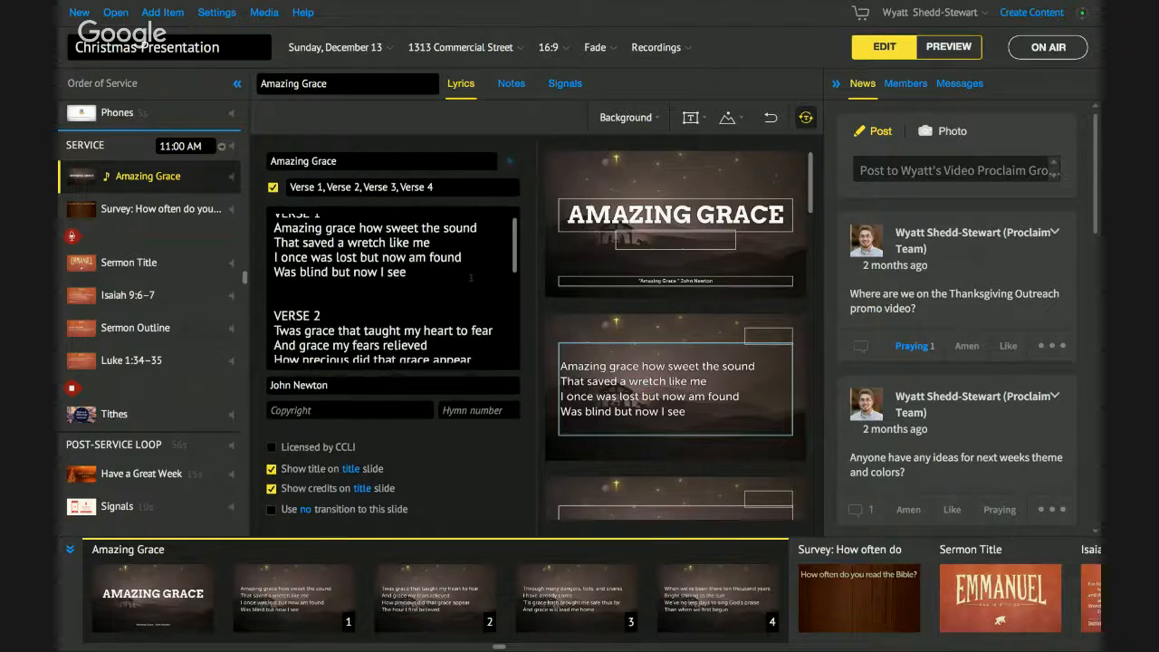
pyautogui.scroll(-4, 470, 277)
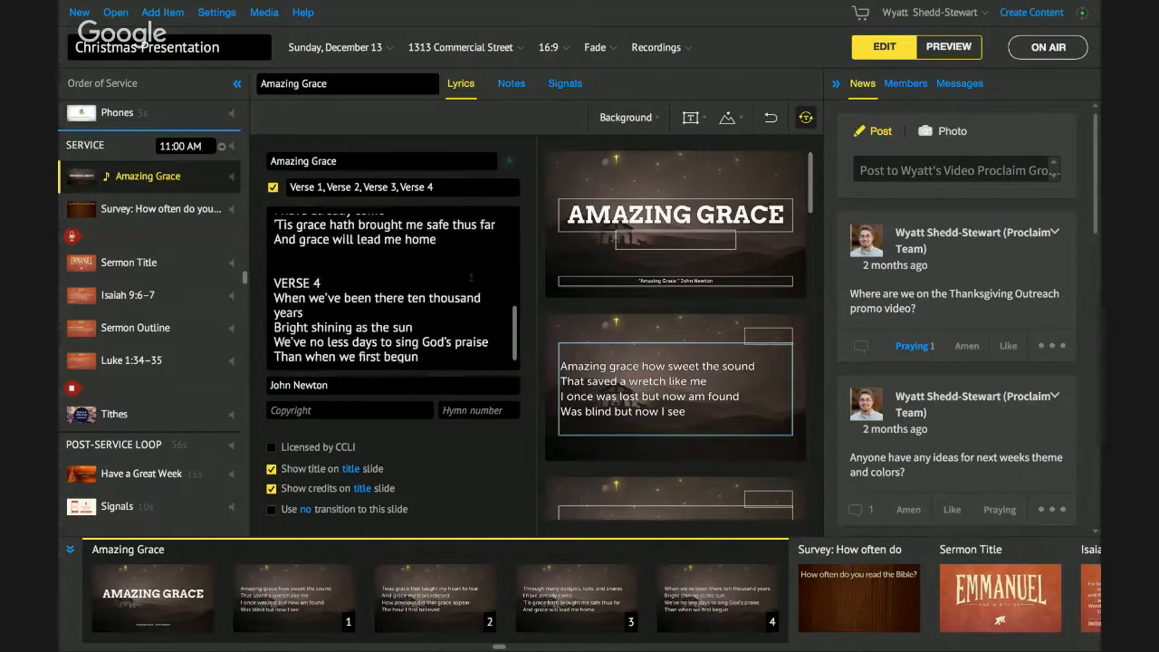
pyautogui.scroll(8, 471, 278)
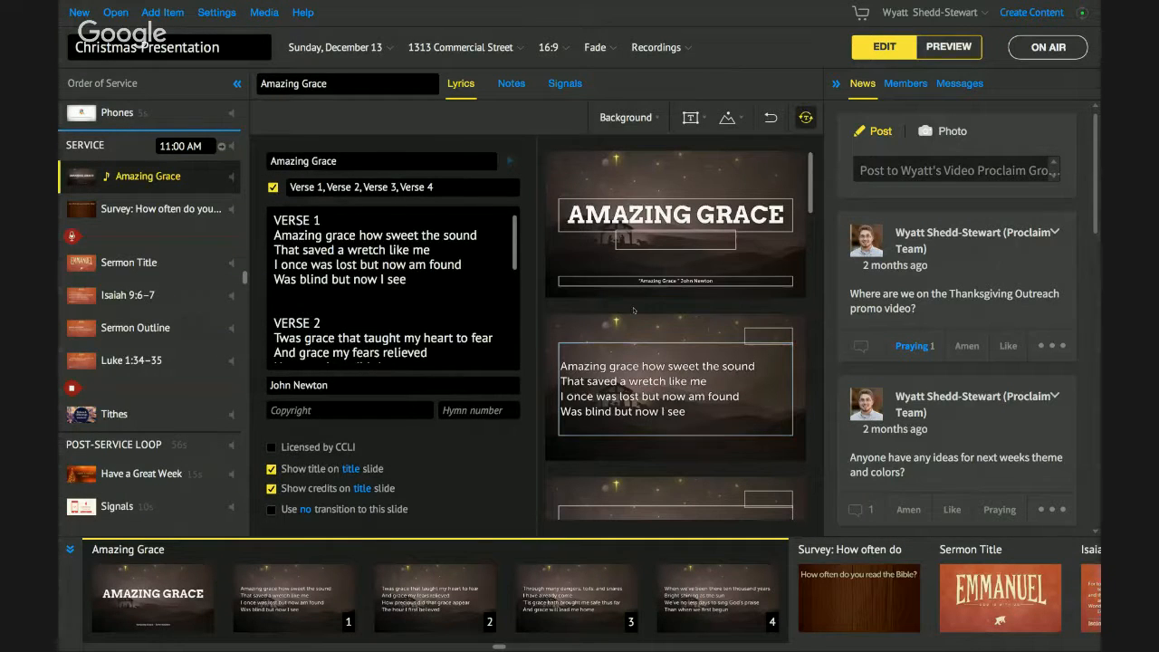
pyautogui.scroll(-1, 564, 288)
pyautogui.scroll(-5, 564, 288)
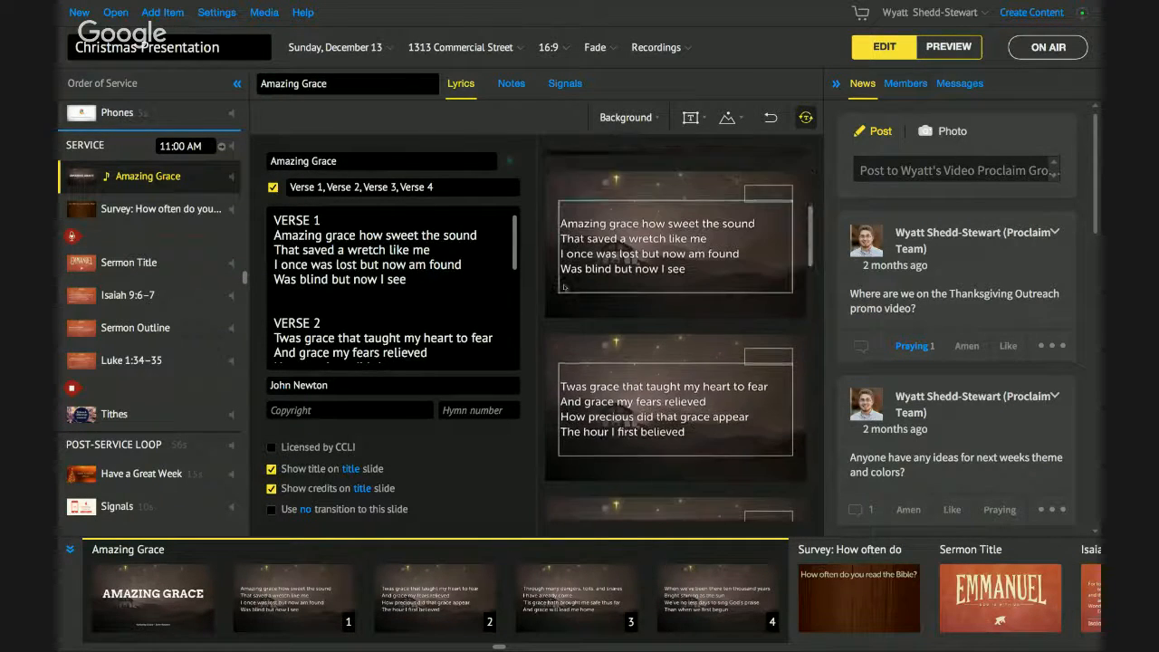
pyautogui.scroll(-2, 564, 286)
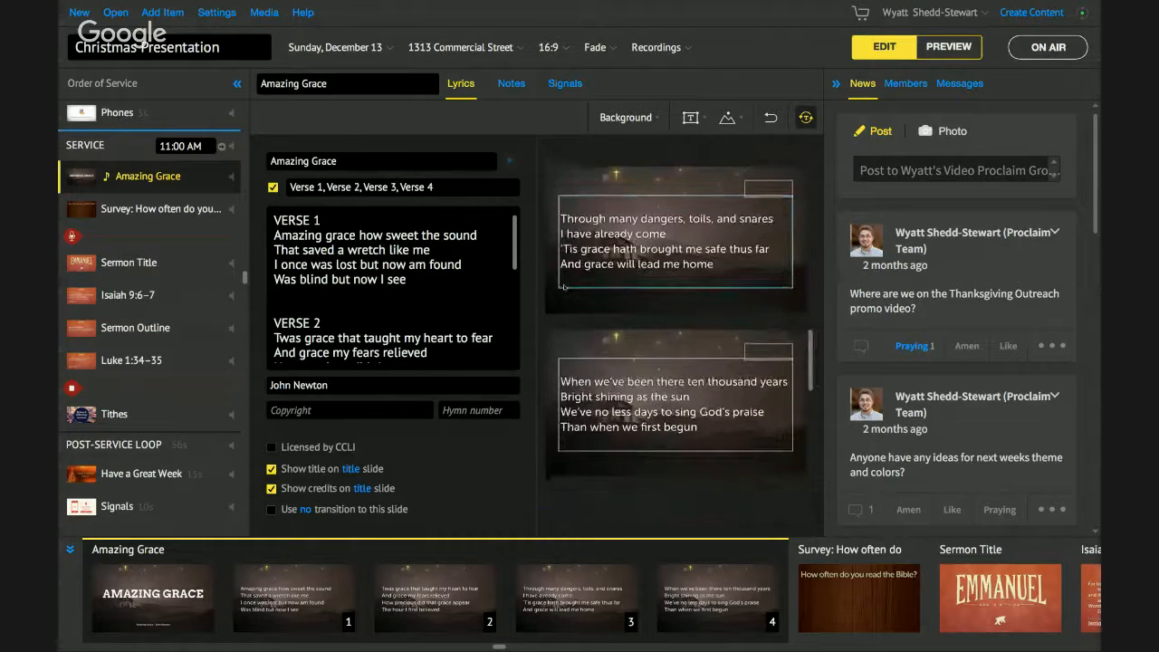
pyautogui.scroll(10, 564, 286)
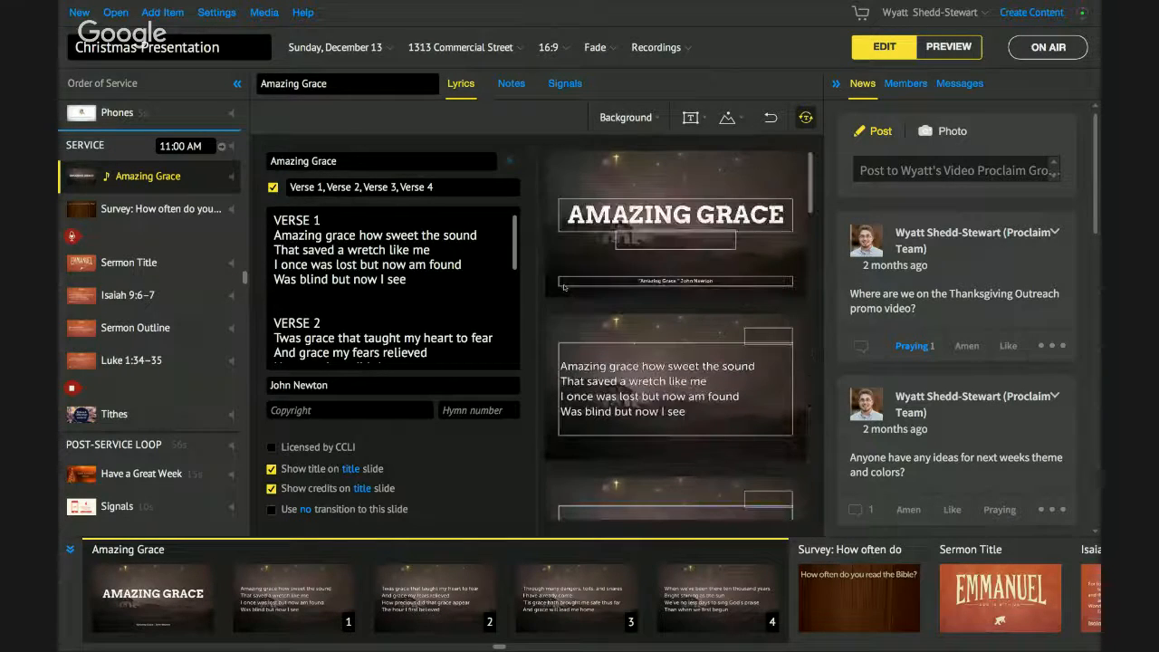
# - Apply the Vintage Christmas Trees background from Proclaim Pro Media to Amazing Grace
pyautogui.click(645, 119)
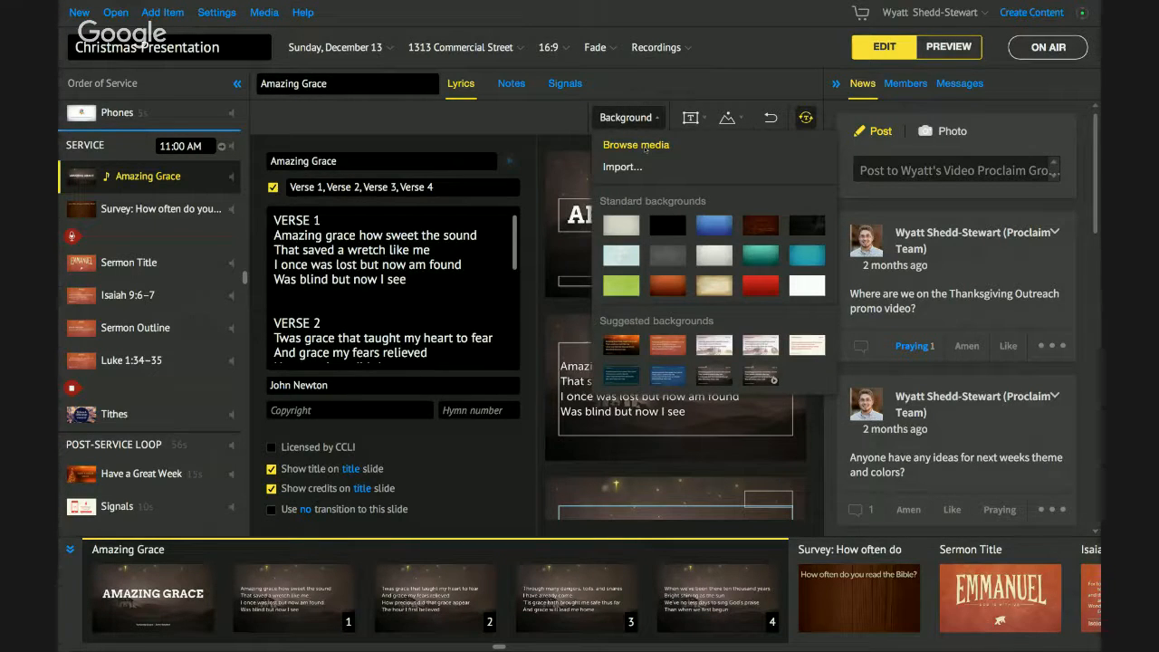
pyautogui.click(644, 146)
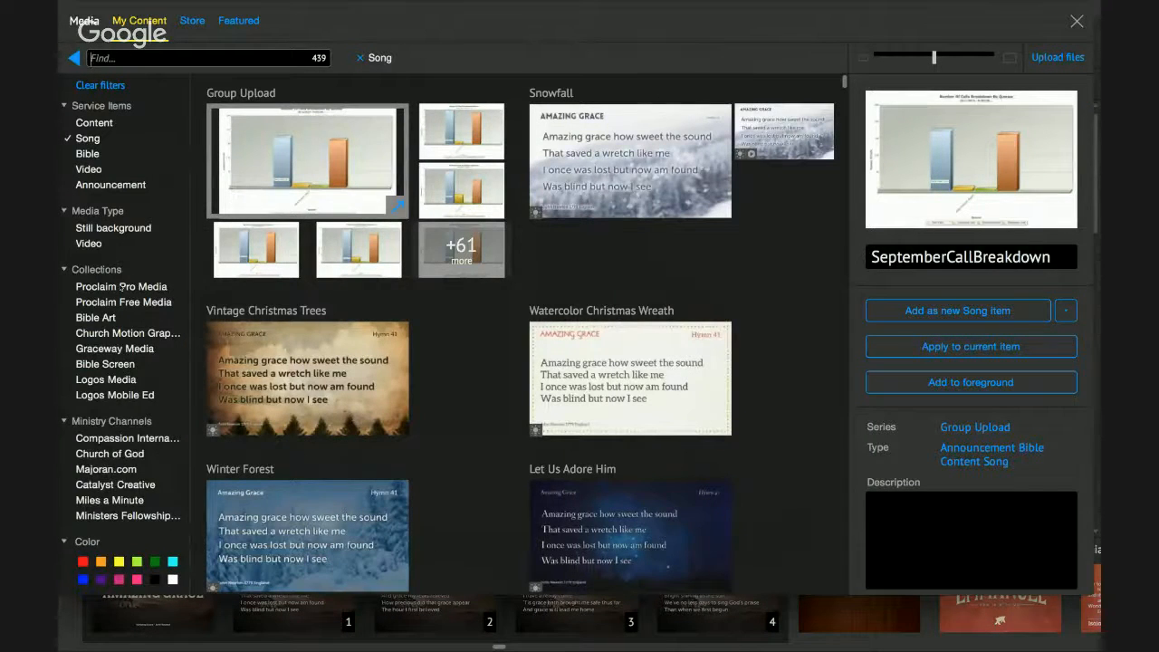
pyautogui.click(122, 286)
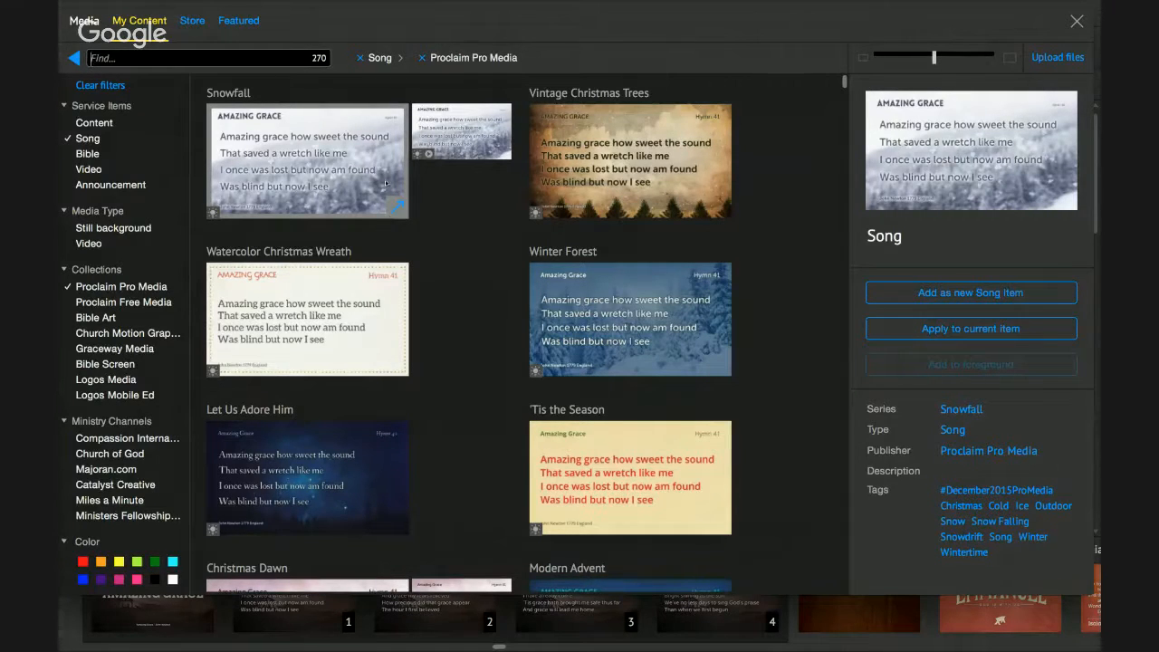
pyautogui.click(638, 190)
pyautogui.moveTo(924, 17); pyautogui.dragTo(962, 45)
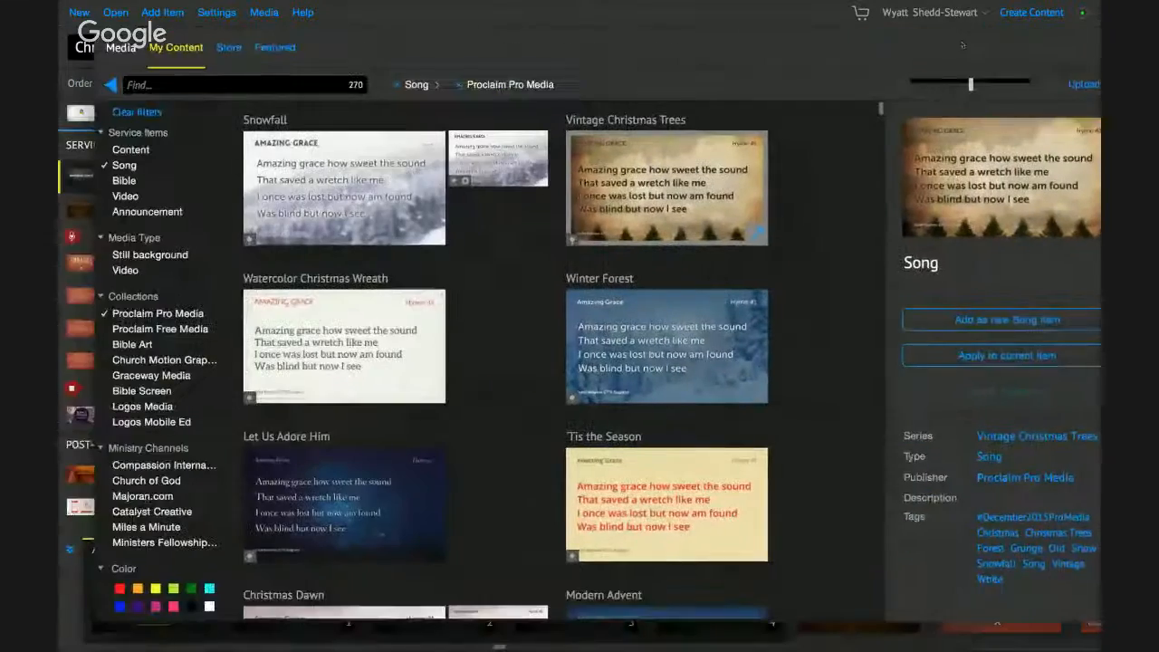
pyautogui.click(988, 355)
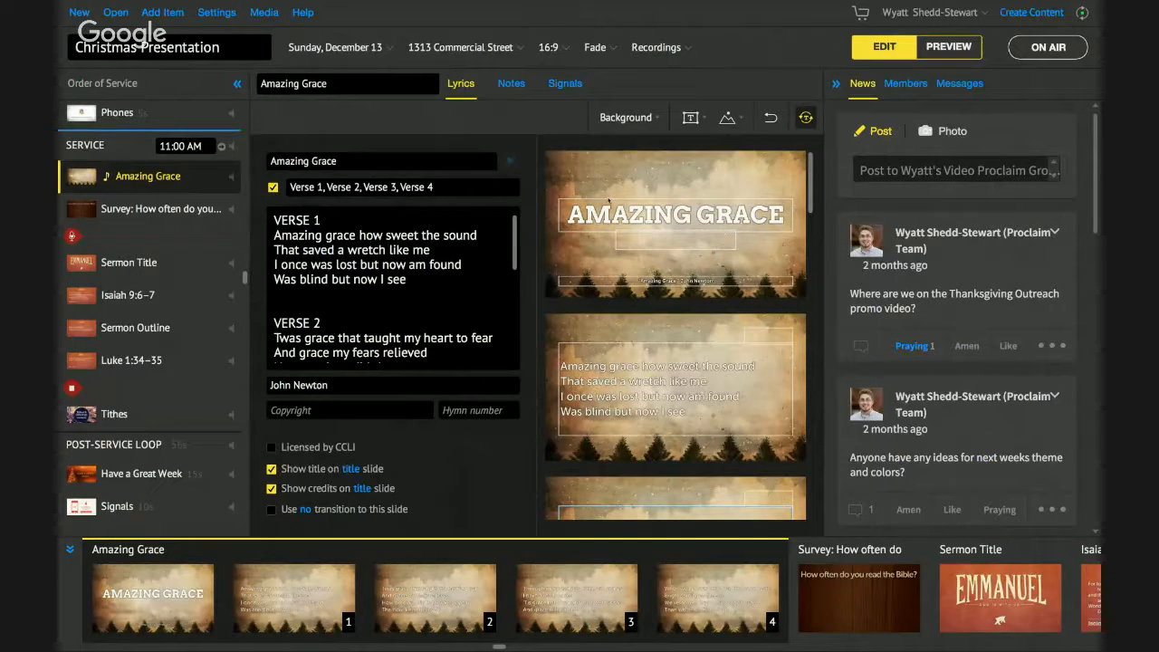
# - Check the updated slides and place the cursor in the verse lyrics text
pyautogui.scroll(-2, 593, 329)
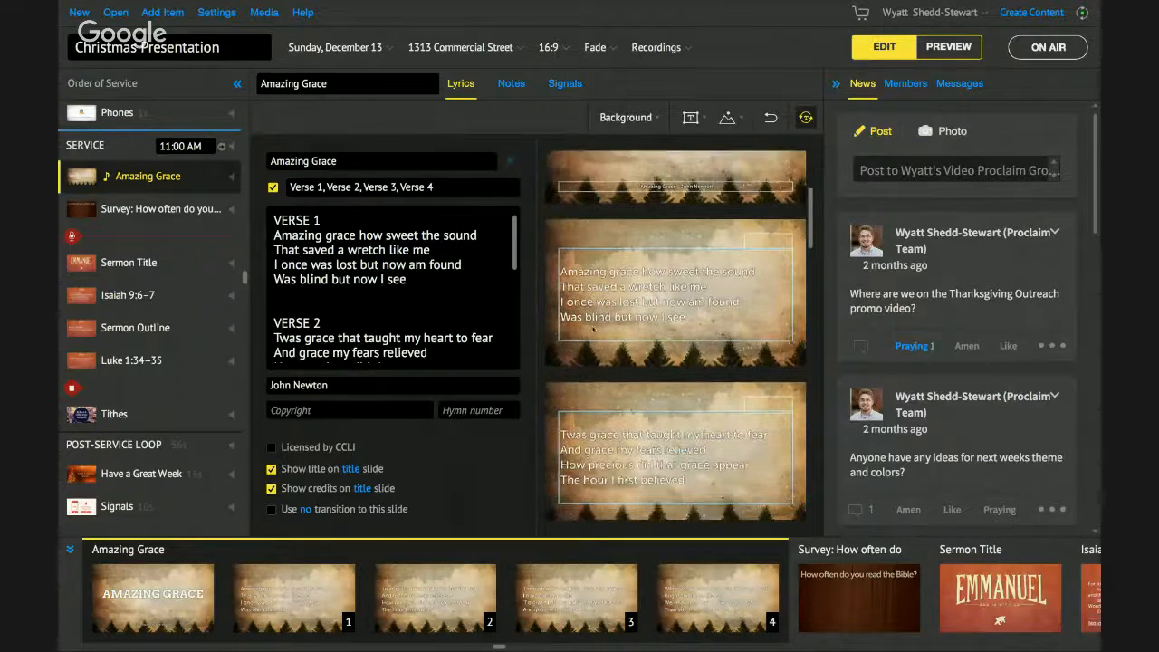
pyautogui.scroll(2, 593, 330)
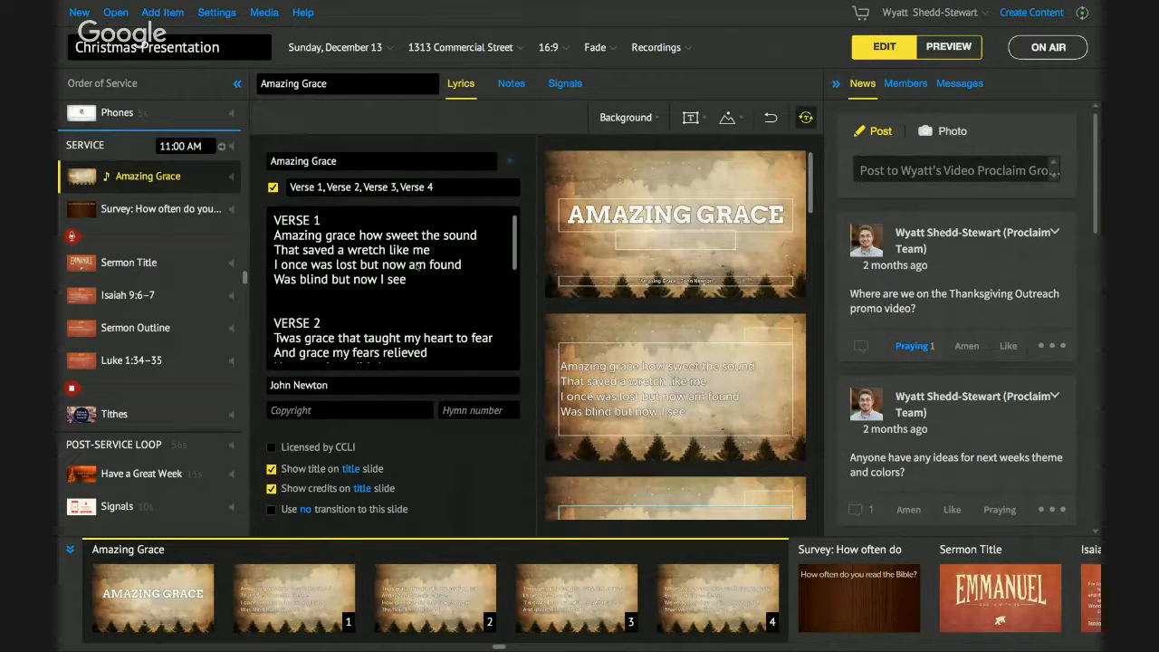
pyautogui.click(417, 266)
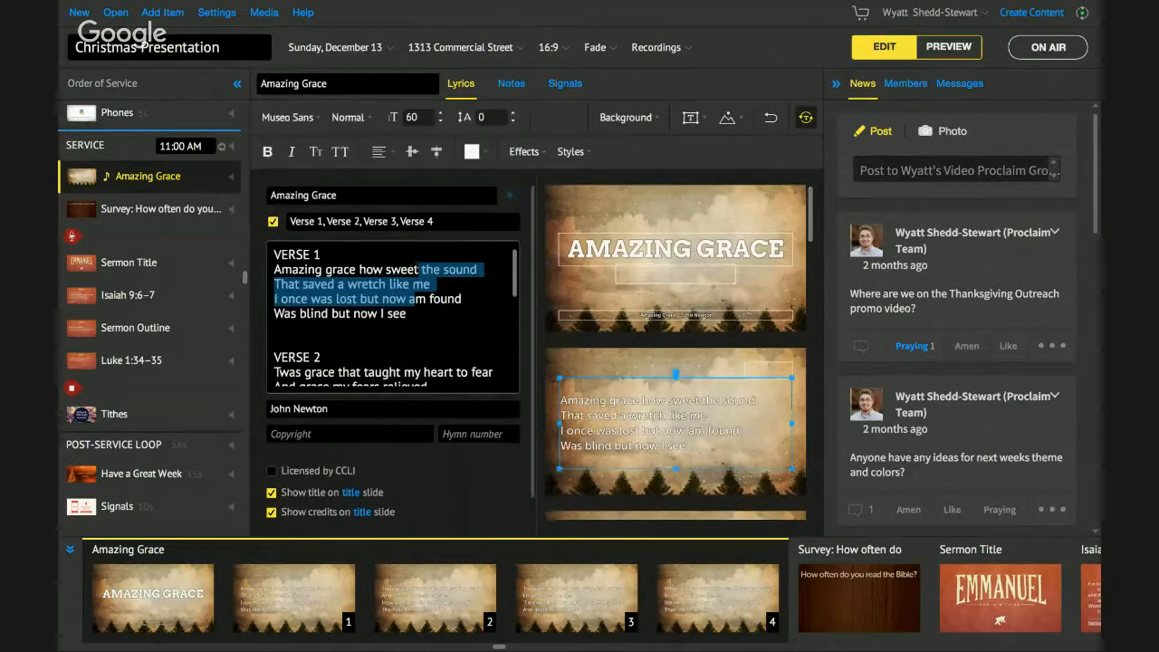
# - Open the 'How often do you read the Bible?' survey item, then switch to the Hangouts call desktop
pyautogui.click(133, 212)
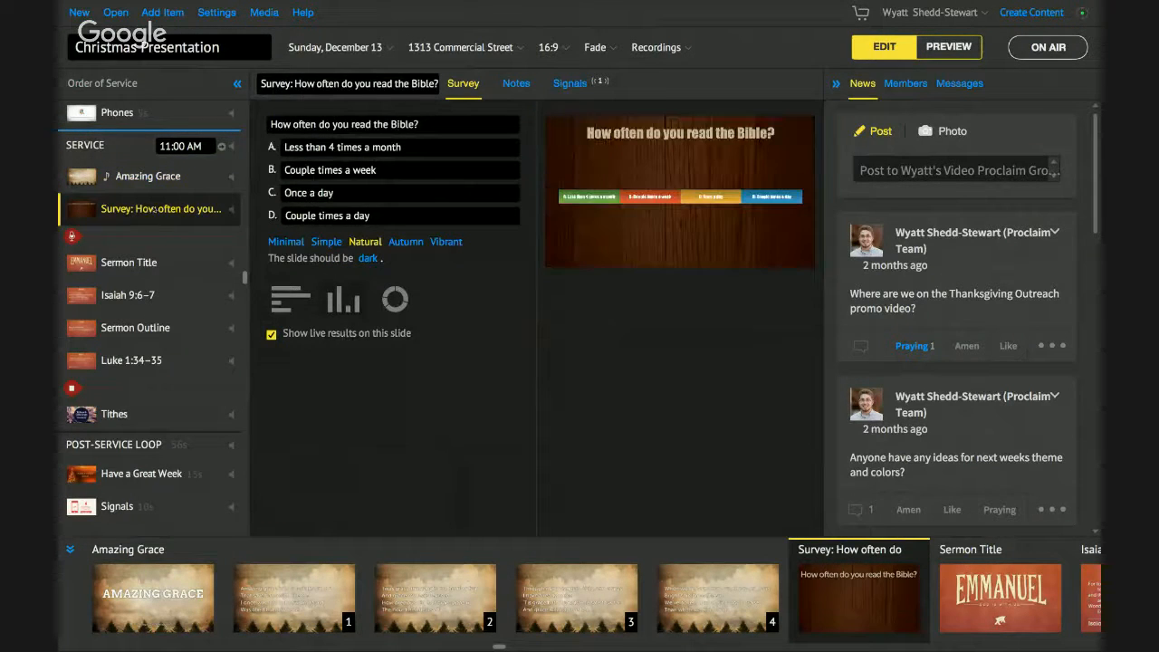
pyautogui.hotkey('ctrl', 'Left')
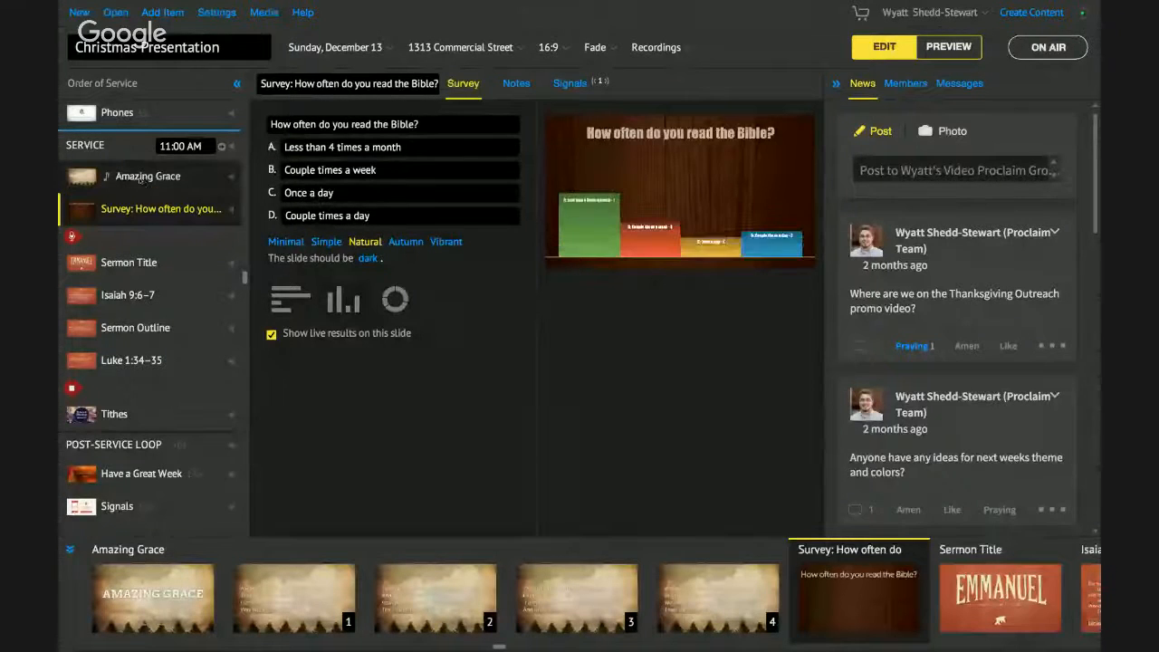
pyautogui.scroll(3, 141, 180)
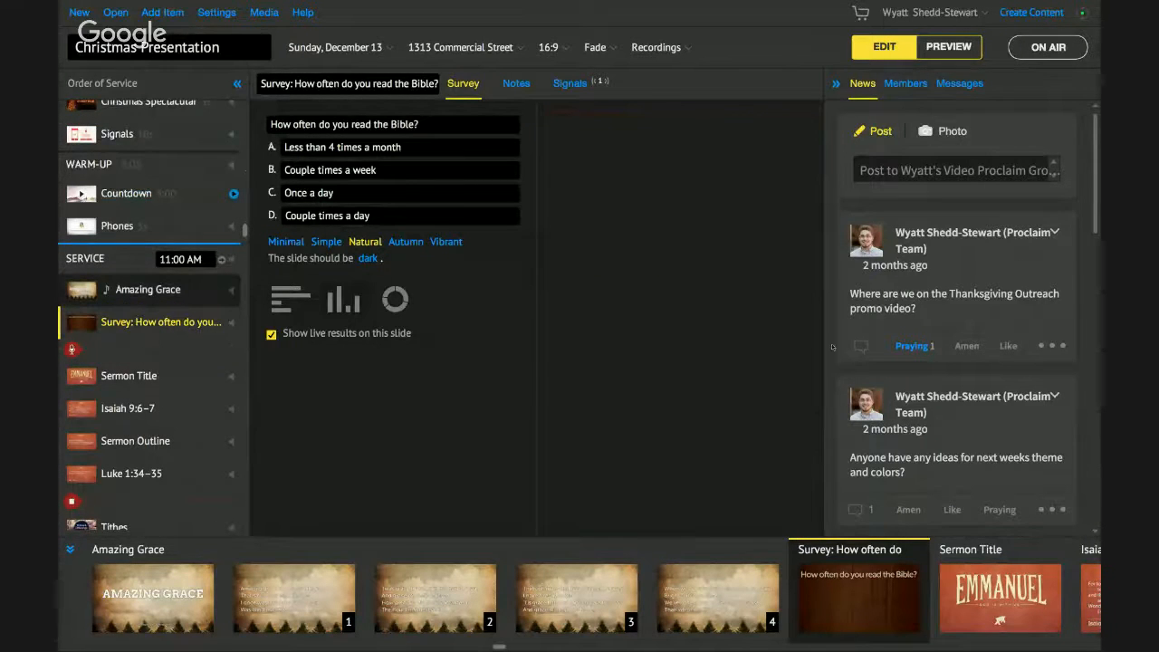
# - Reopen the Amazing Grace song and scroll across its slide previews
pyautogui.click(147, 290)
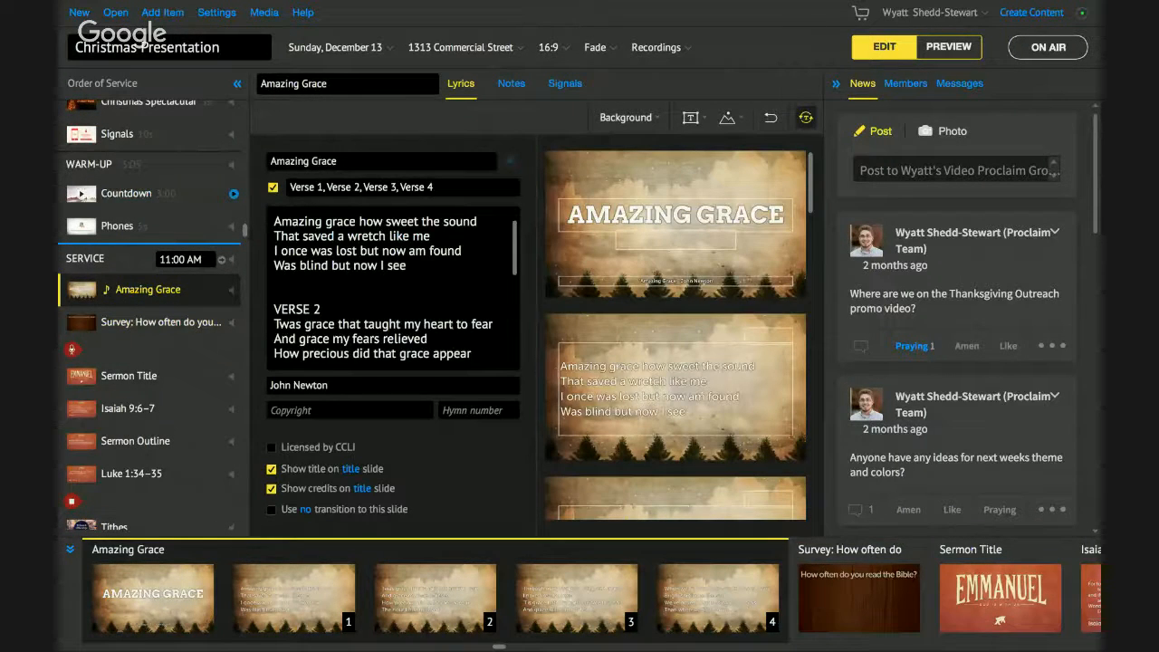
pyautogui.hscroll(1, 311, 606)
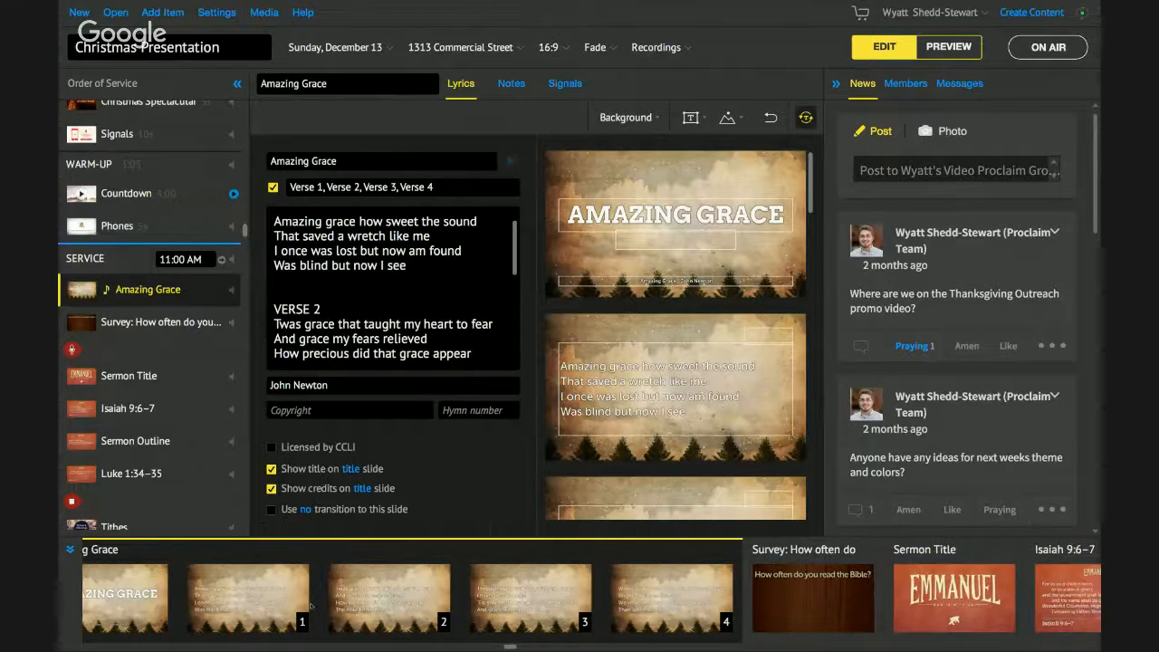
pyautogui.hscroll(-3, 310, 606)
pyautogui.hscroll(4, 310, 607)
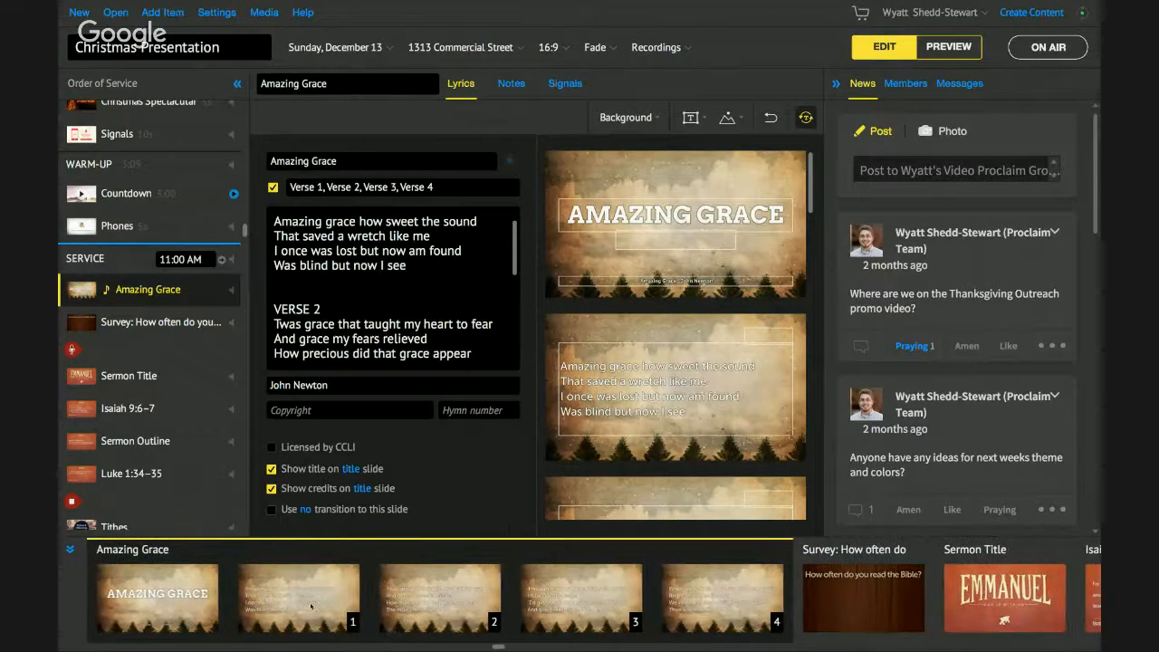
pyautogui.hscroll(-1, 310, 607)
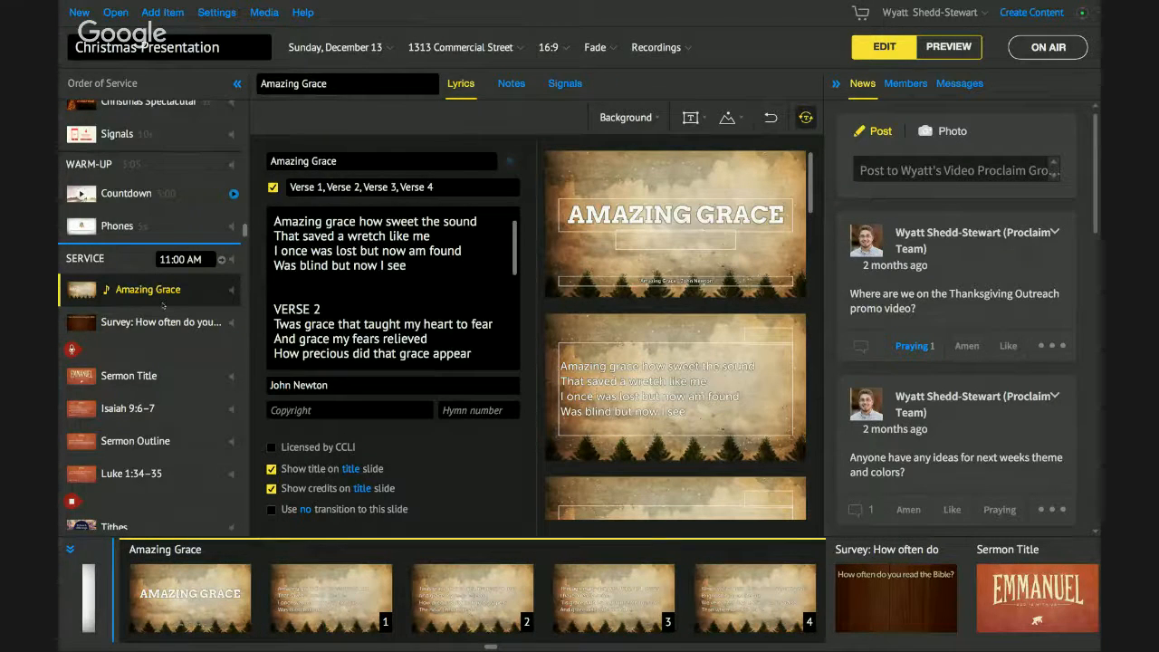
# - View the survey slide, return to Amazing Grace's lyrics, and bring up the Add Item menu
pyautogui.click(119, 324)
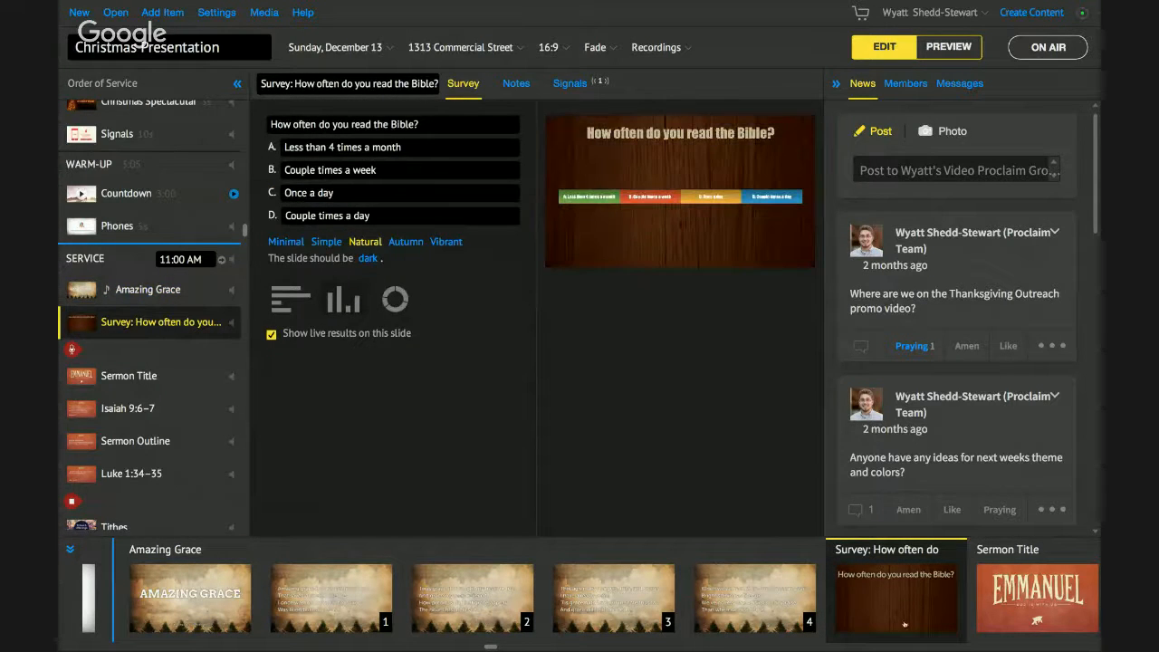
pyautogui.hscroll(-1, 897, 605)
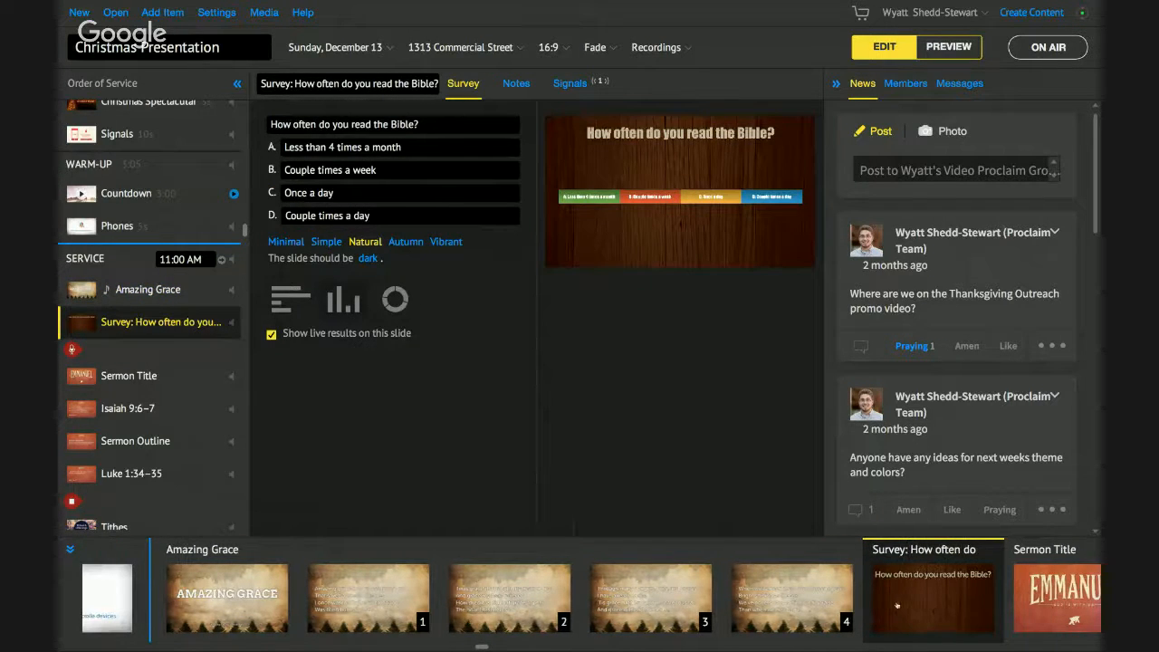
pyautogui.click(129, 294)
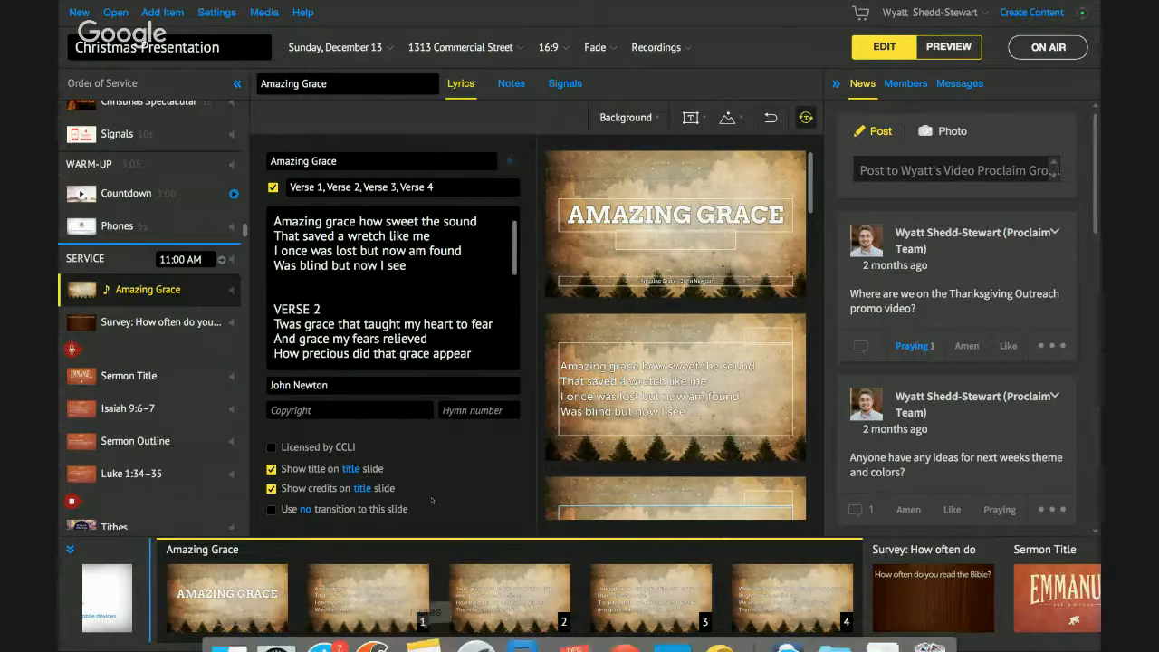
pyautogui.hscroll(-3, 457, 550)
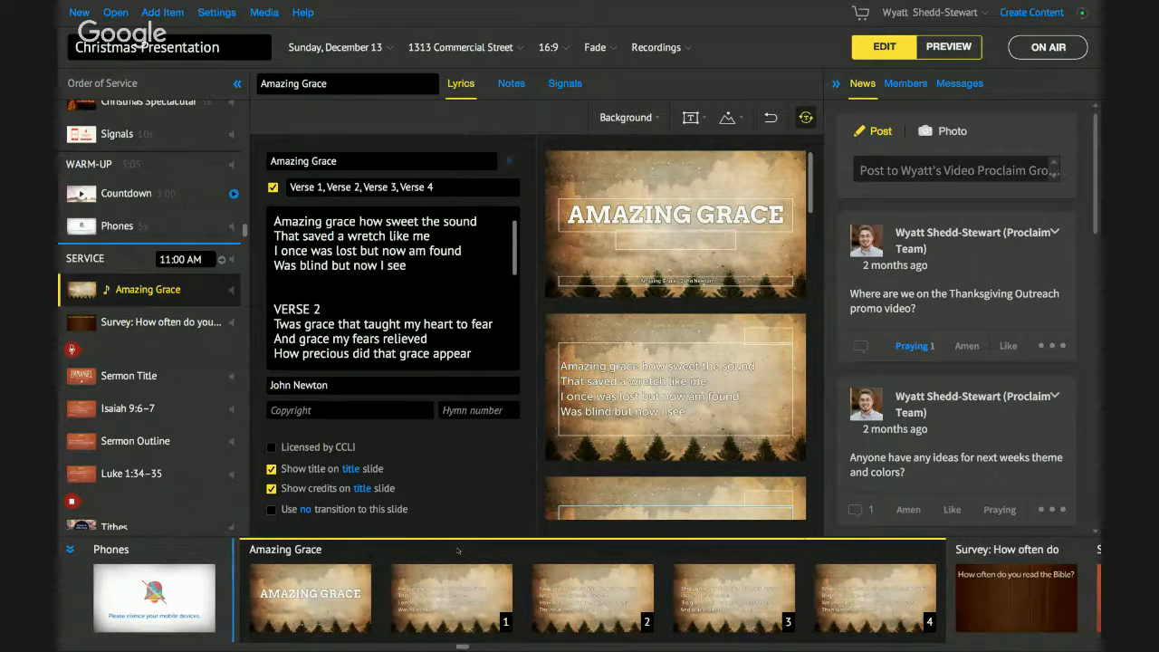
pyautogui.scroll(6, 152, 189)
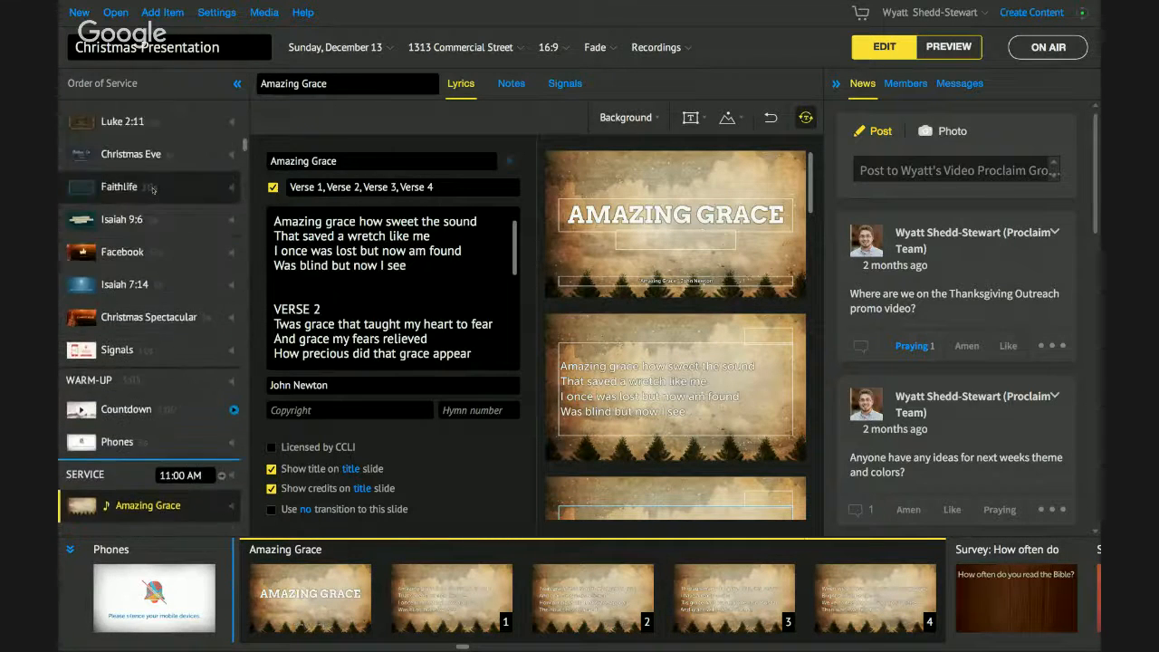
pyautogui.scroll(2, 152, 190)
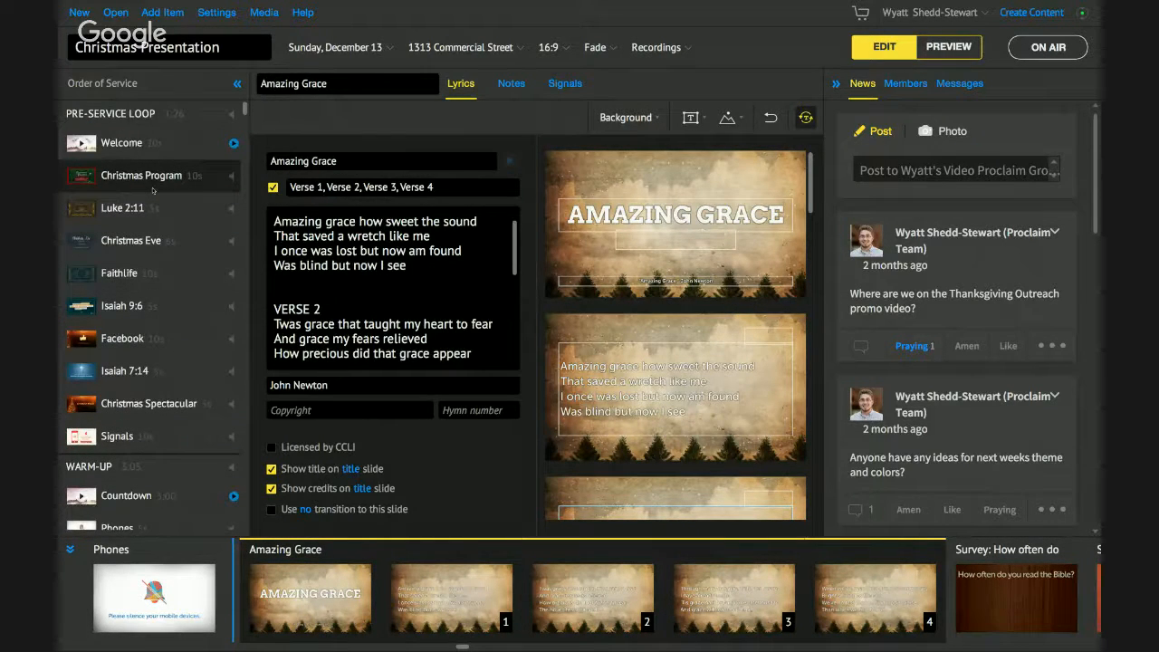
pyautogui.scroll(-4, 152, 189)
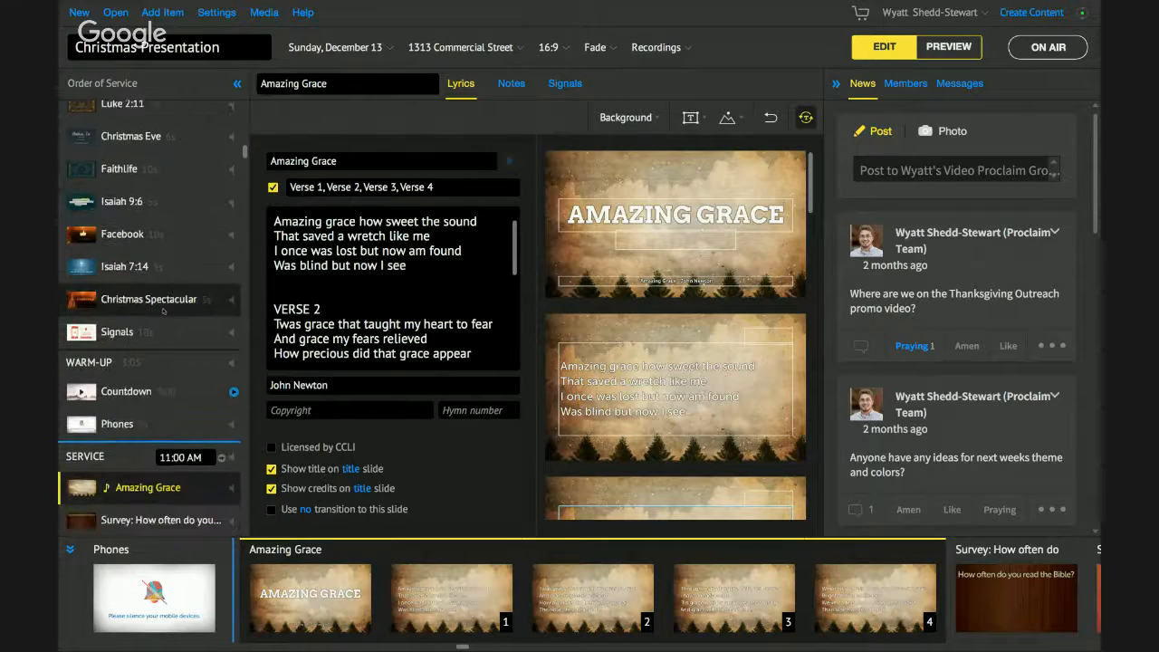
pyautogui.scroll(-3, 164, 311)
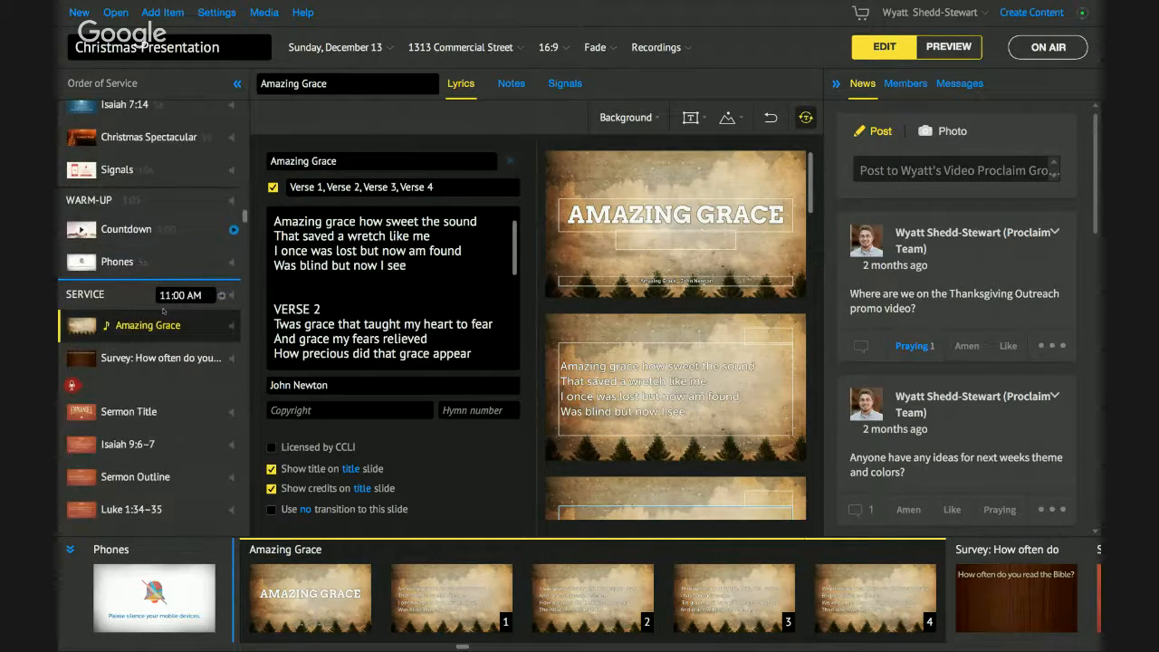
pyautogui.scroll(-1, 164, 311)
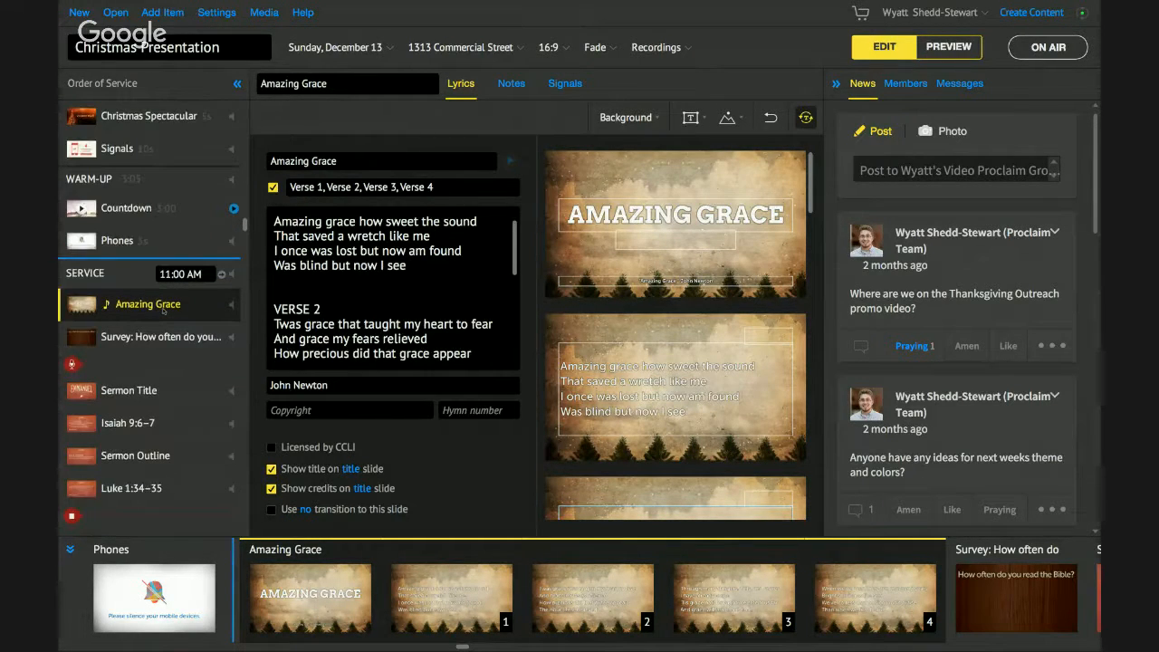
pyautogui.scroll(-1, 164, 311)
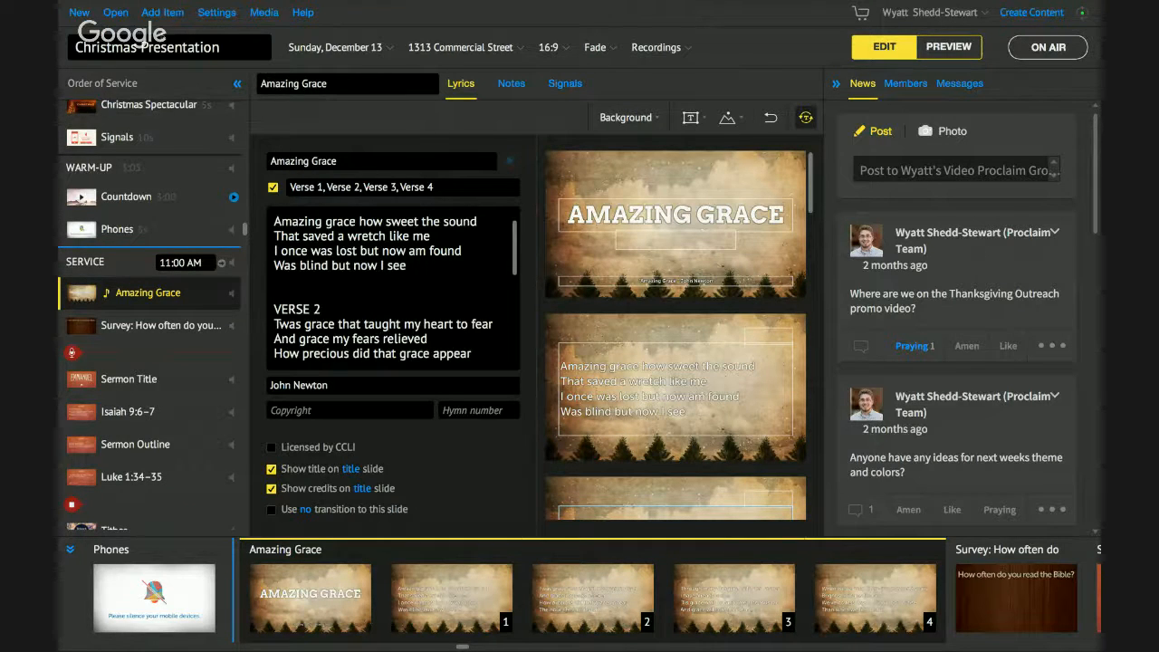
pyautogui.click(167, 18)
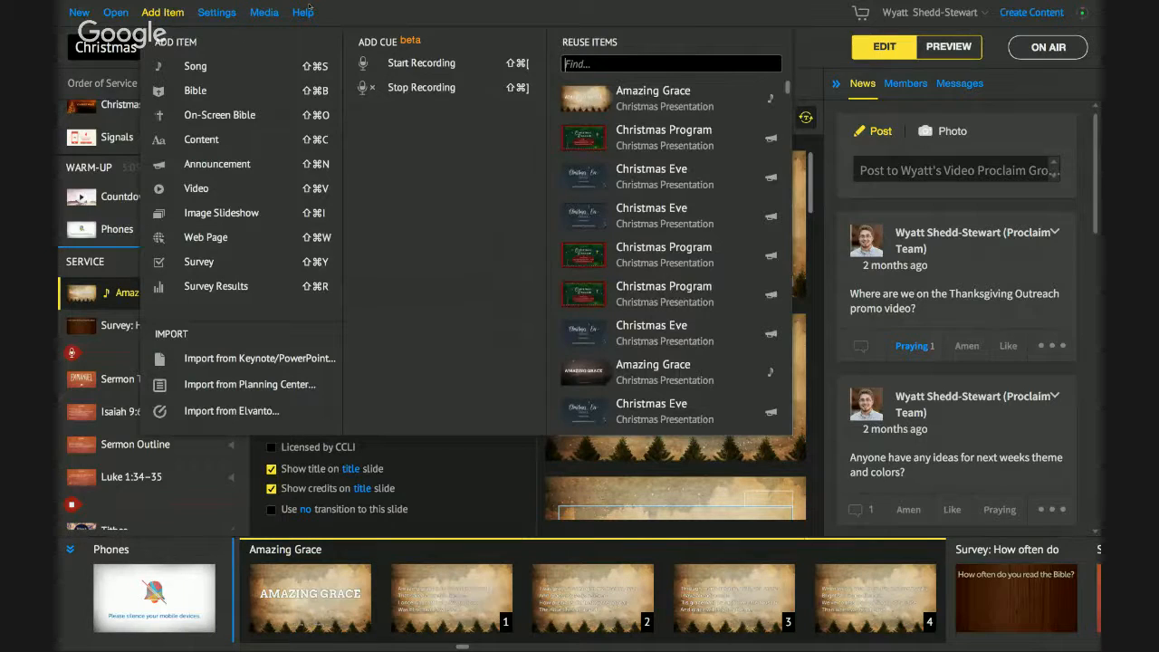
# - Add a new Song item titled 'How great is our God'
pyautogui.click(237, 69)
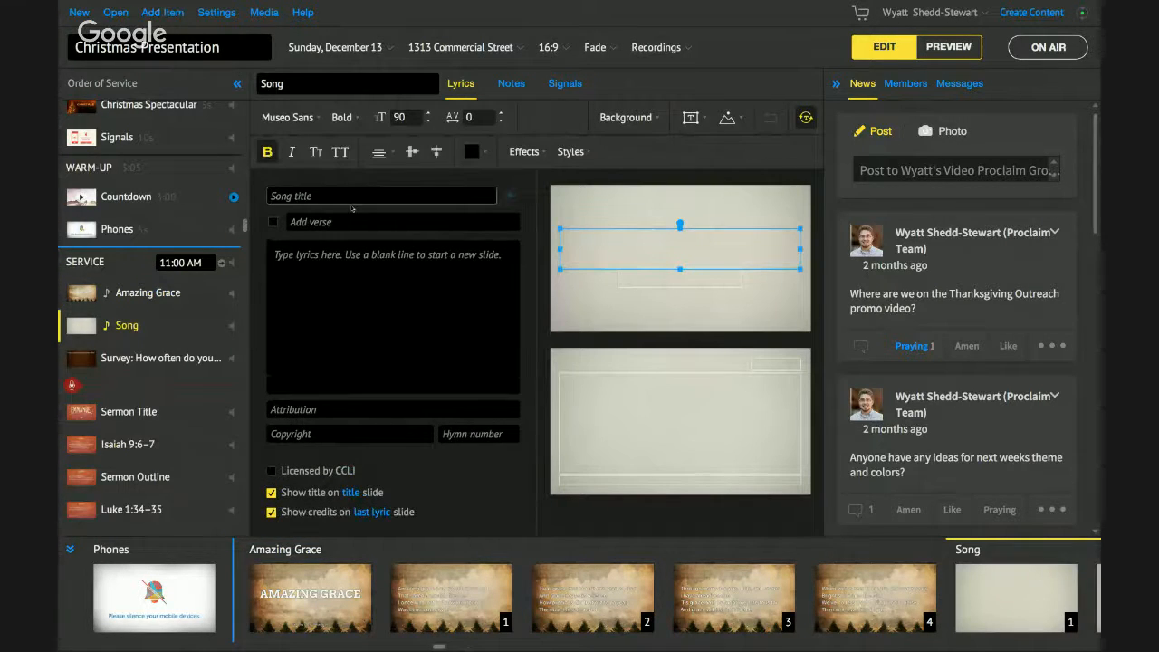
pyautogui.click(345, 199)
pyautogui.write('How gr')
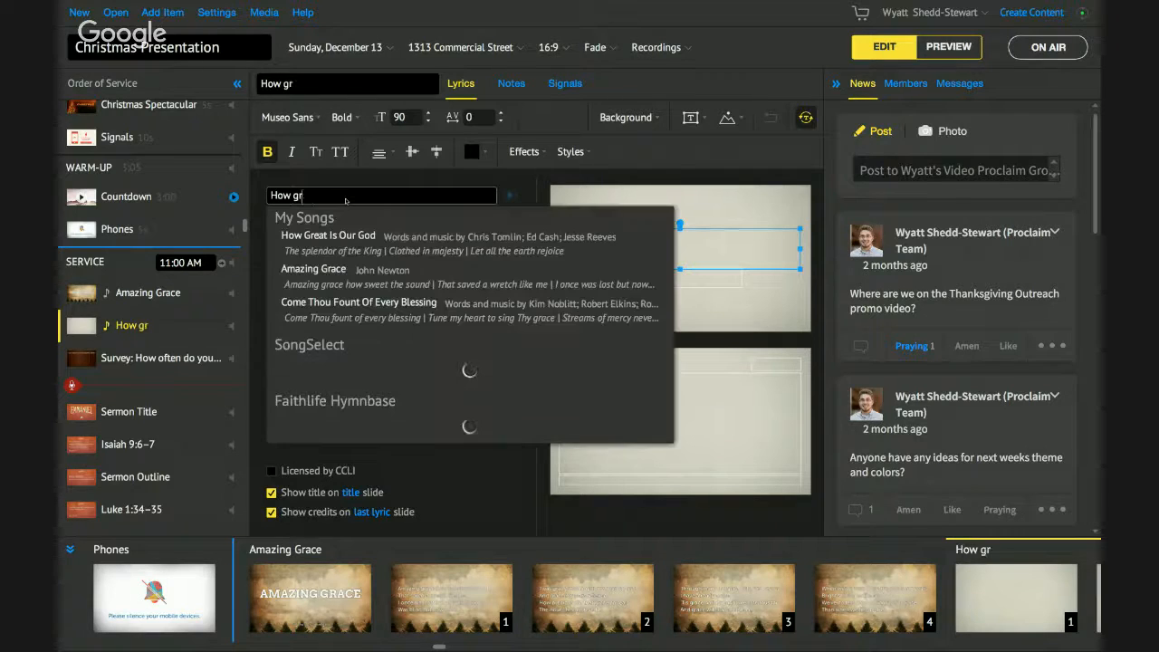
pyautogui.write('eat')
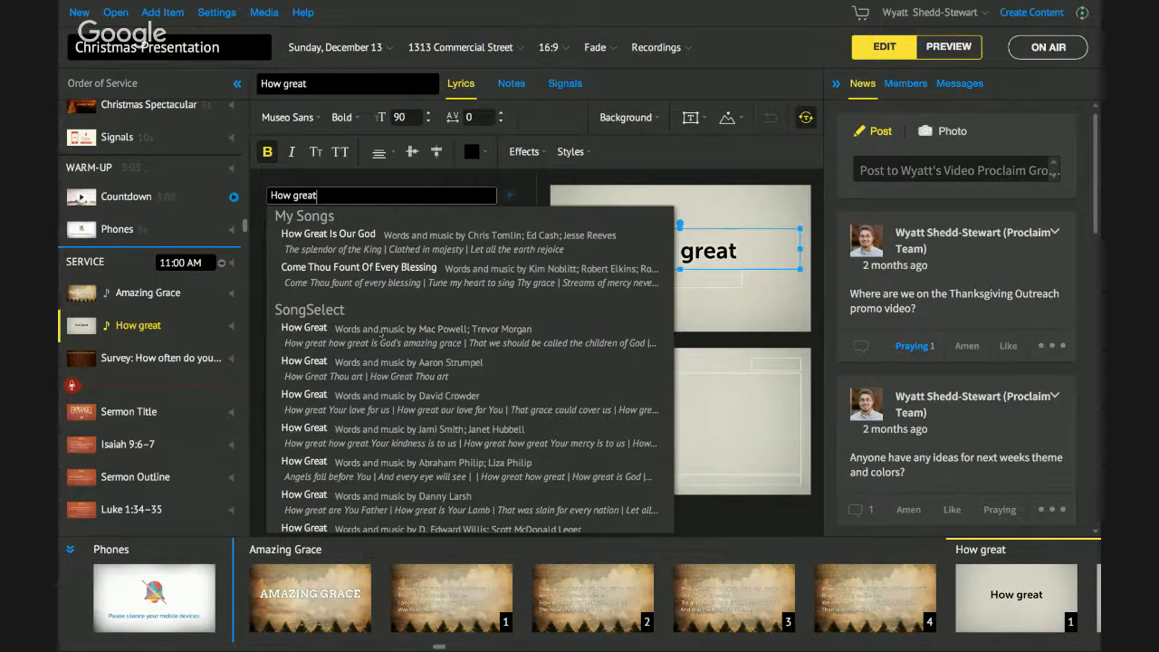
pyautogui.scroll(-1, 385, 408)
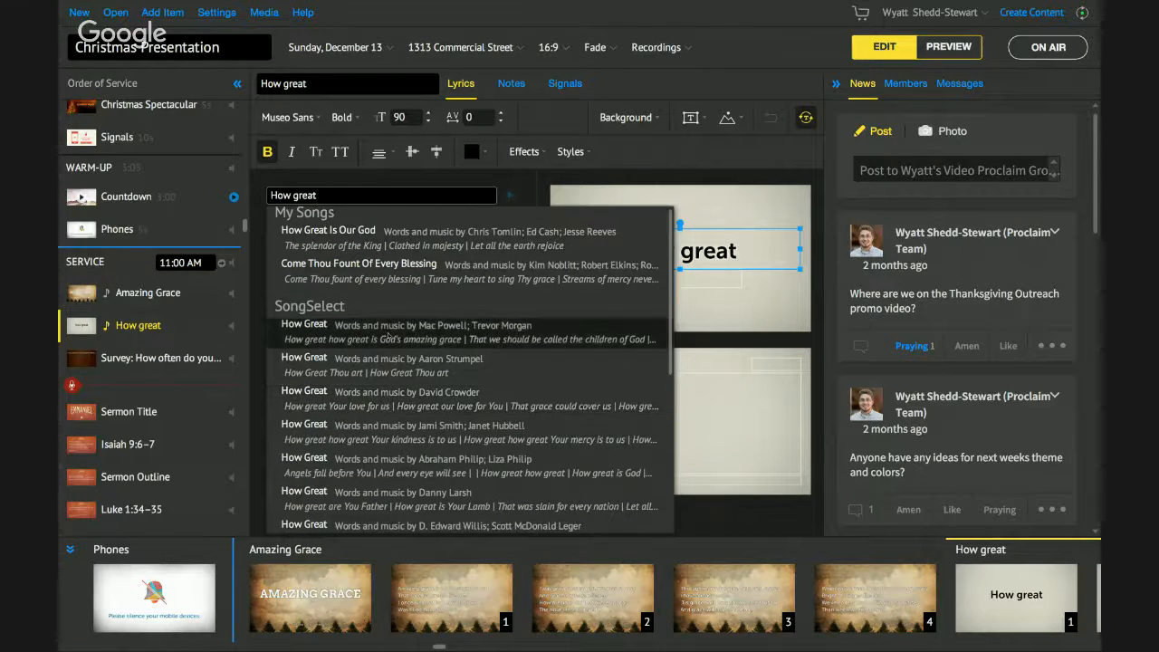
pyautogui.scroll(-1, 387, 363)
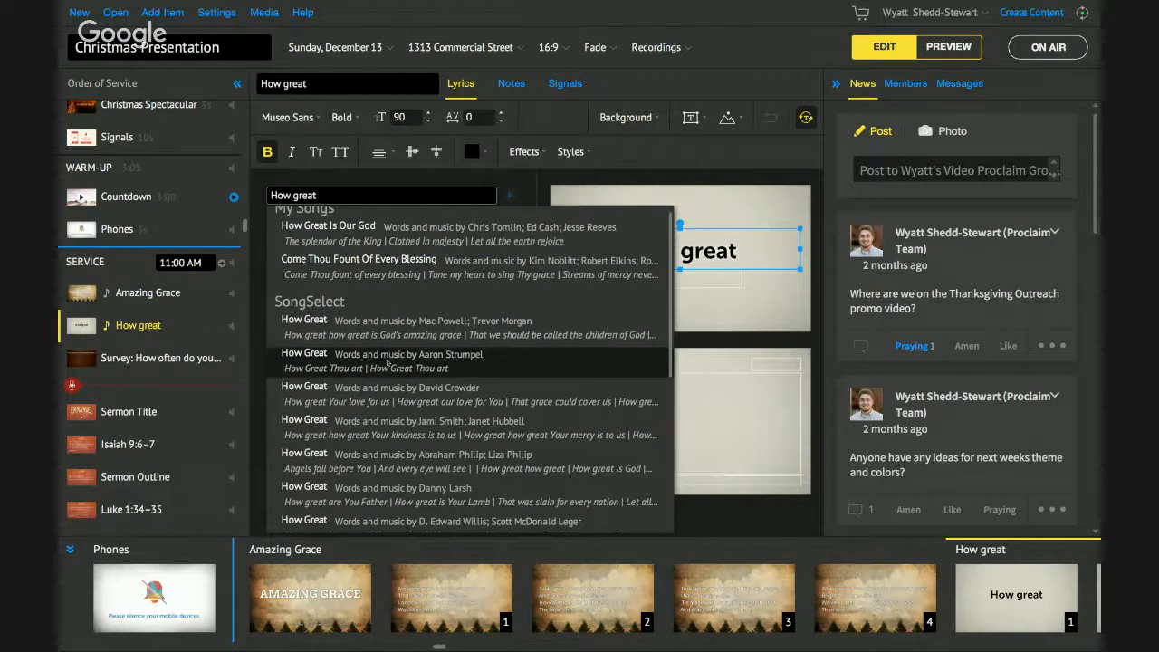
pyautogui.write('is our God')
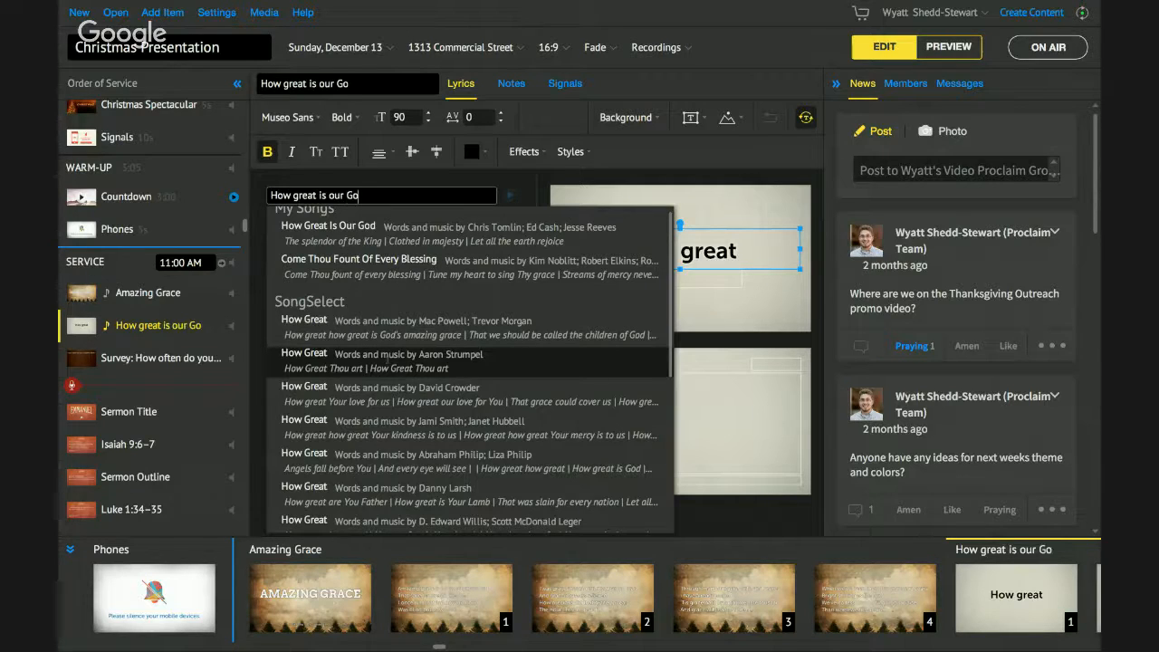
# - Load How Great Is Our God from My Songs and scroll through its lyric slides
pyautogui.click(452, 240)
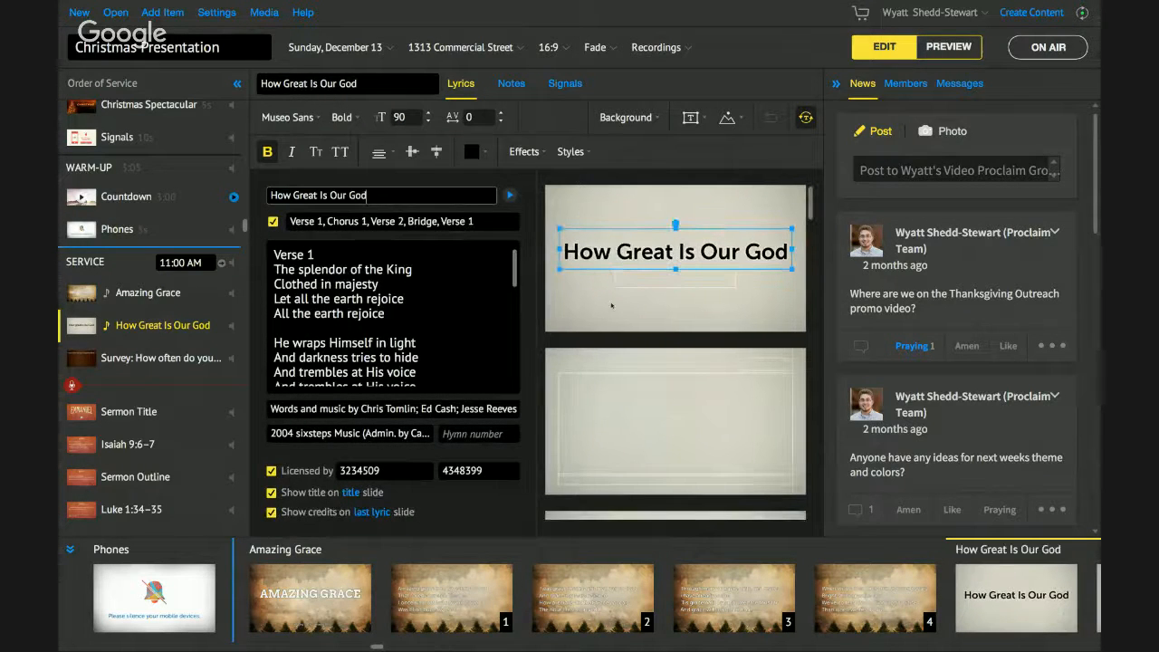
pyautogui.scroll(-2, 612, 306)
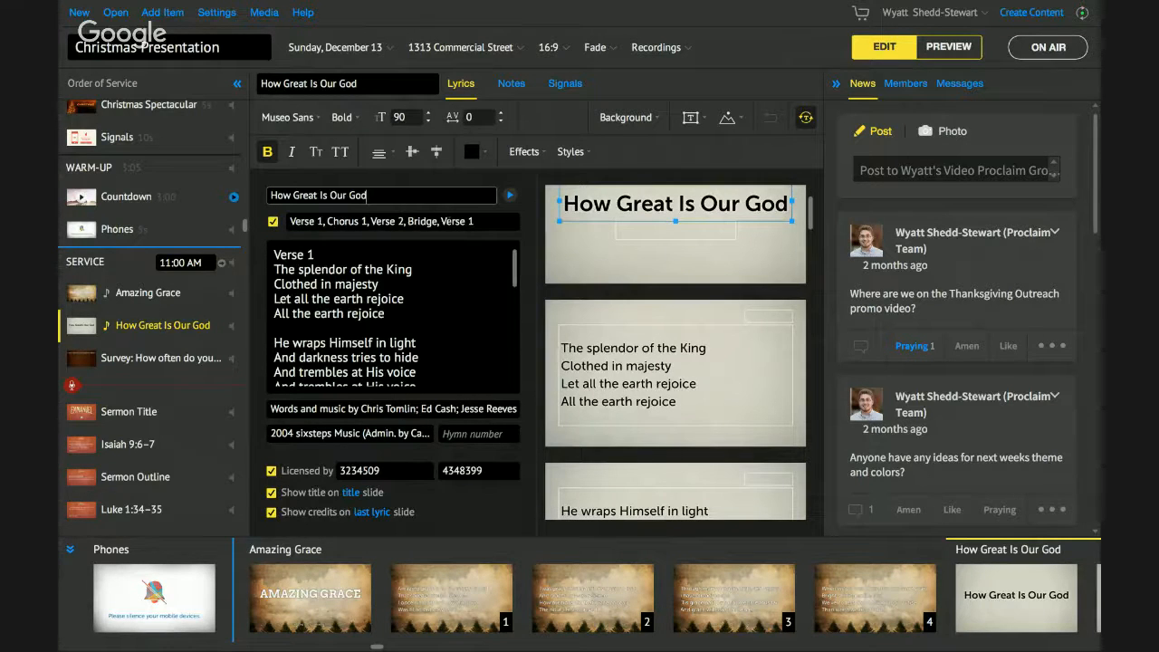
pyautogui.scroll(-5, 628, 289)
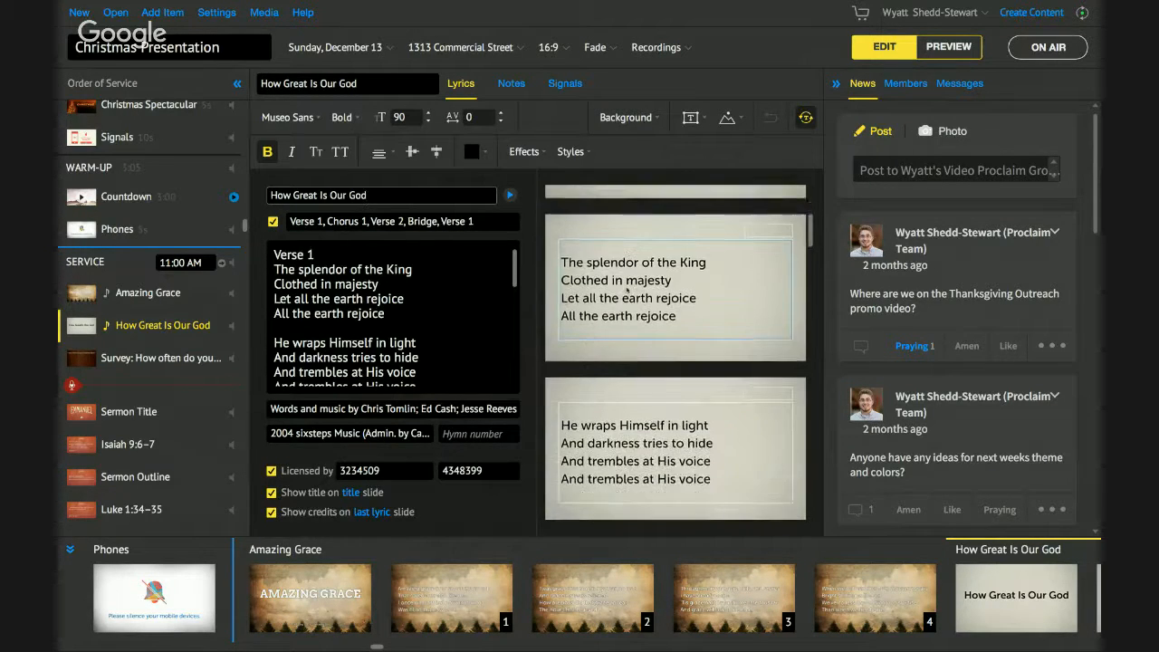
pyautogui.scroll(6, 630, 214)
# - Give How Great Is Our God the 'Tis the Season background, then return to Amazing Grace
pyautogui.click(626, 117)
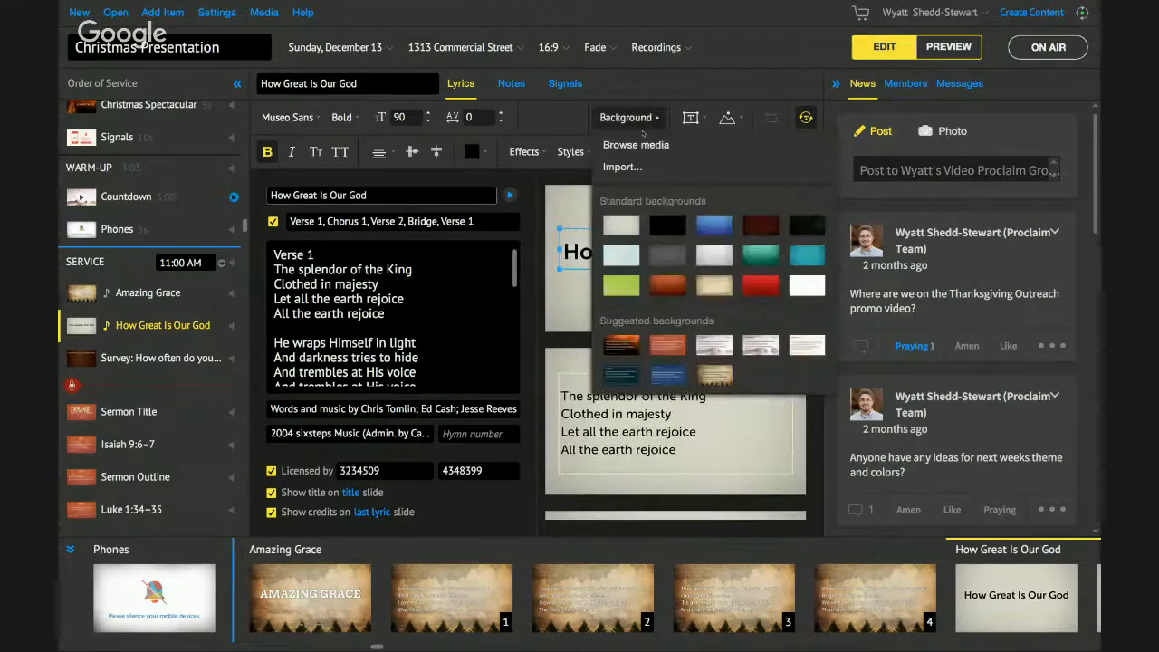
pyautogui.click(633, 145)
pyautogui.scroll(-3, 478, 368)
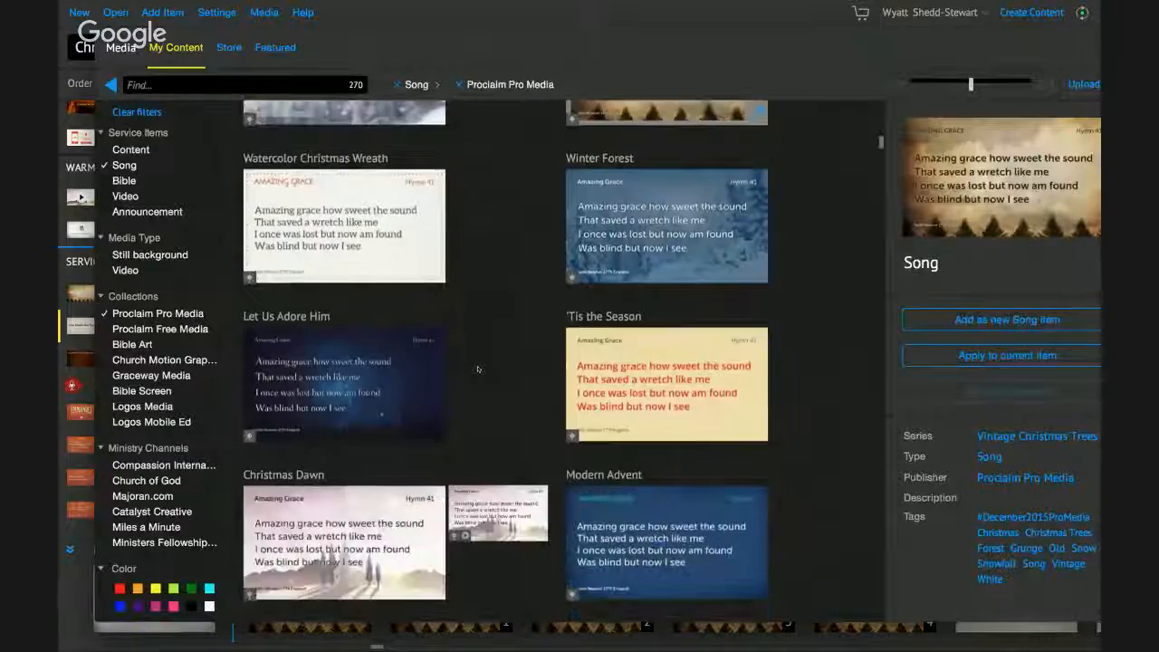
pyautogui.click(663, 345)
pyautogui.click(1007, 355)
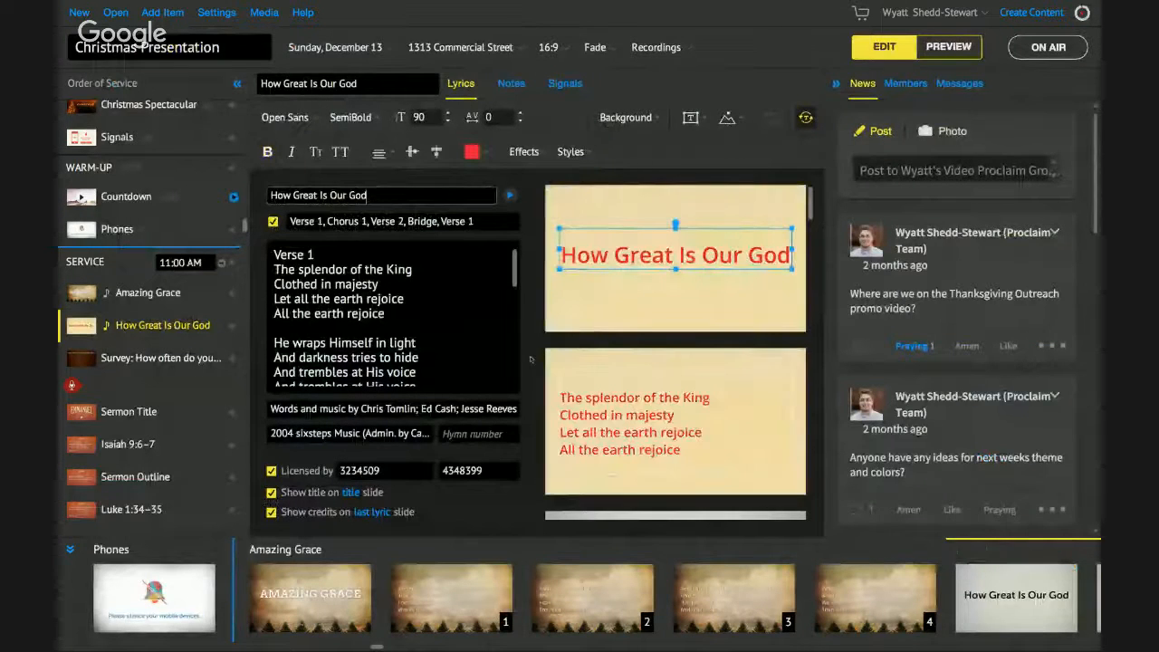
pyautogui.scroll(-5, 617, 337)
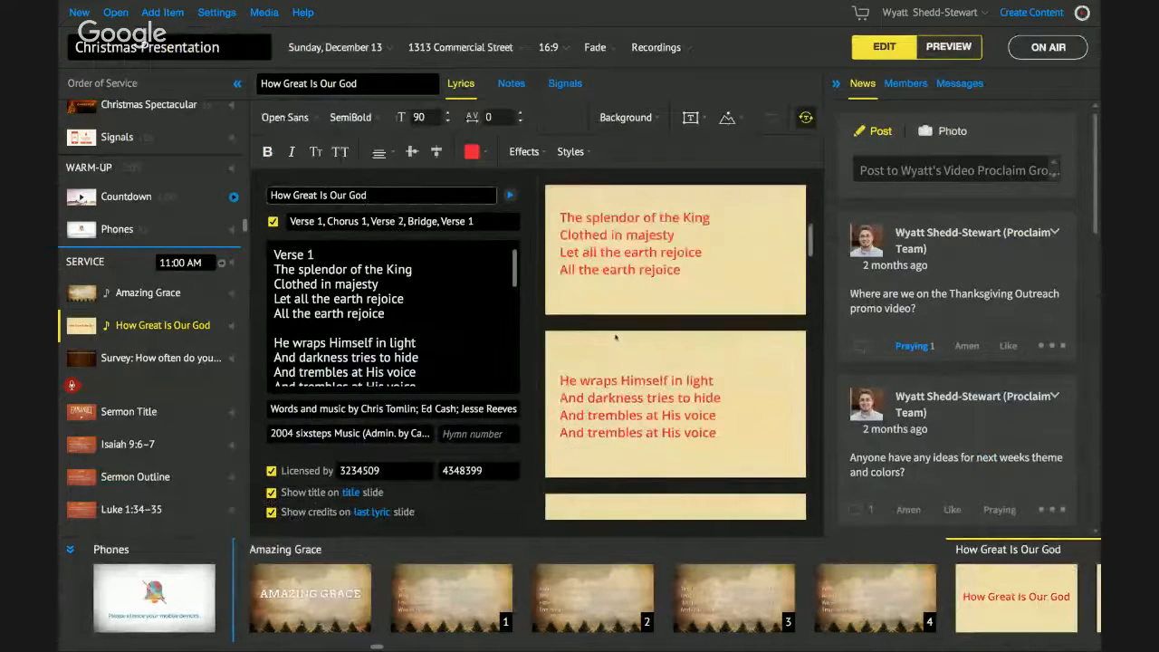
pyautogui.scroll(3, 616, 337)
pyautogui.scroll(2, 616, 337)
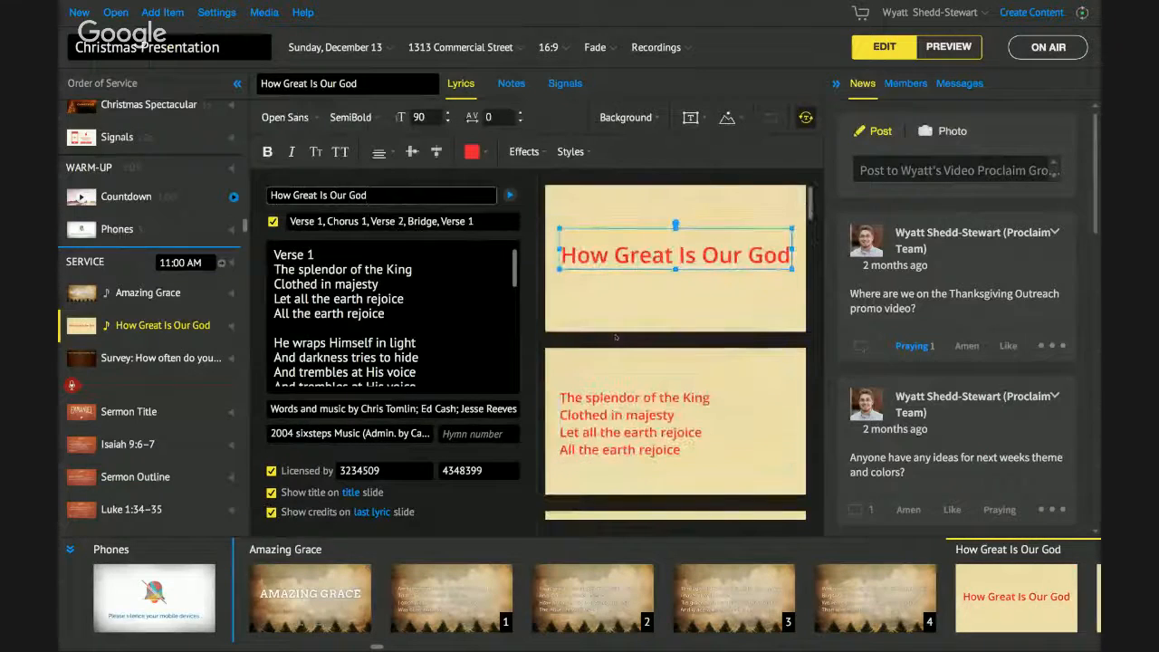
pyautogui.click(147, 300)
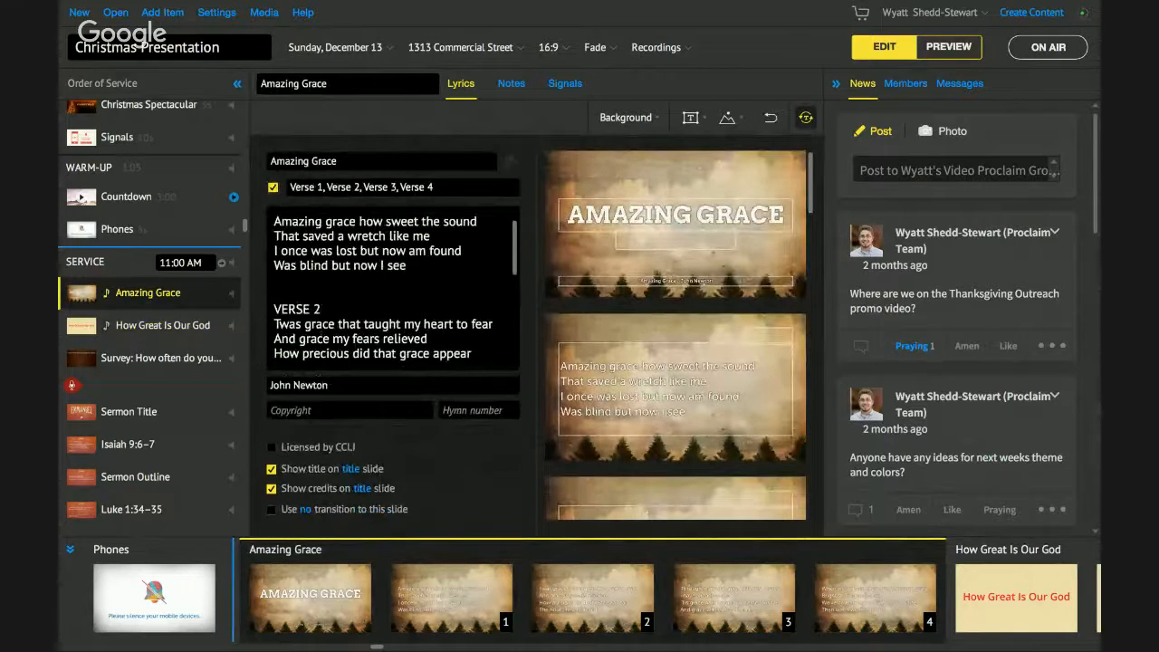
pyautogui.click(916, 83)
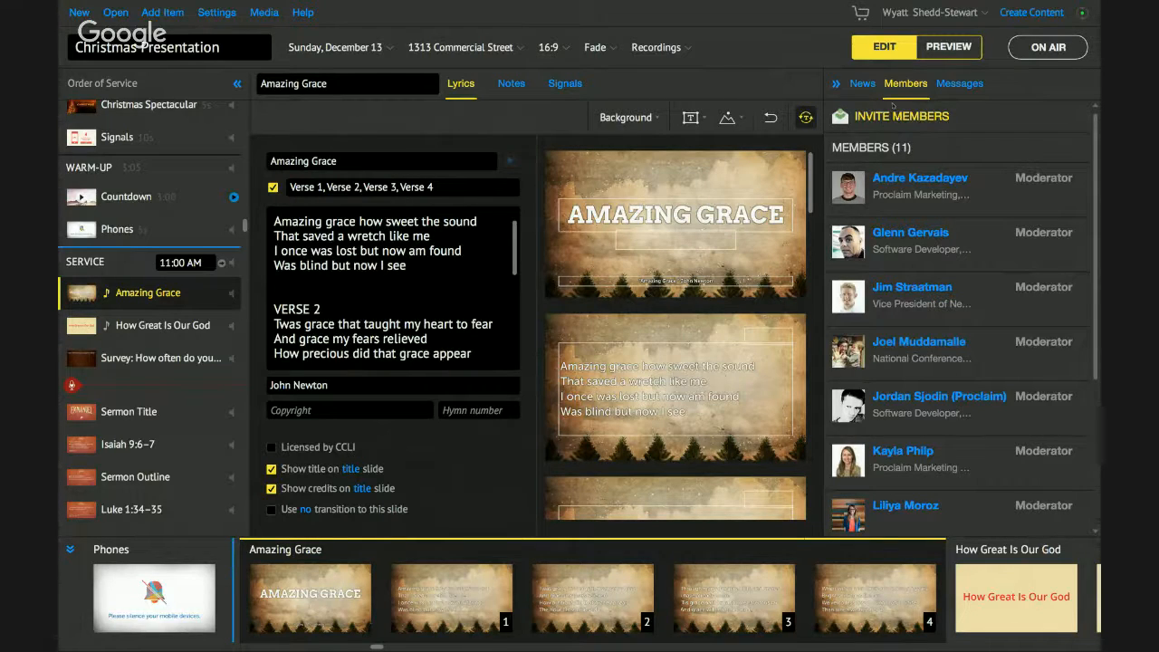
pyautogui.click(869, 88)
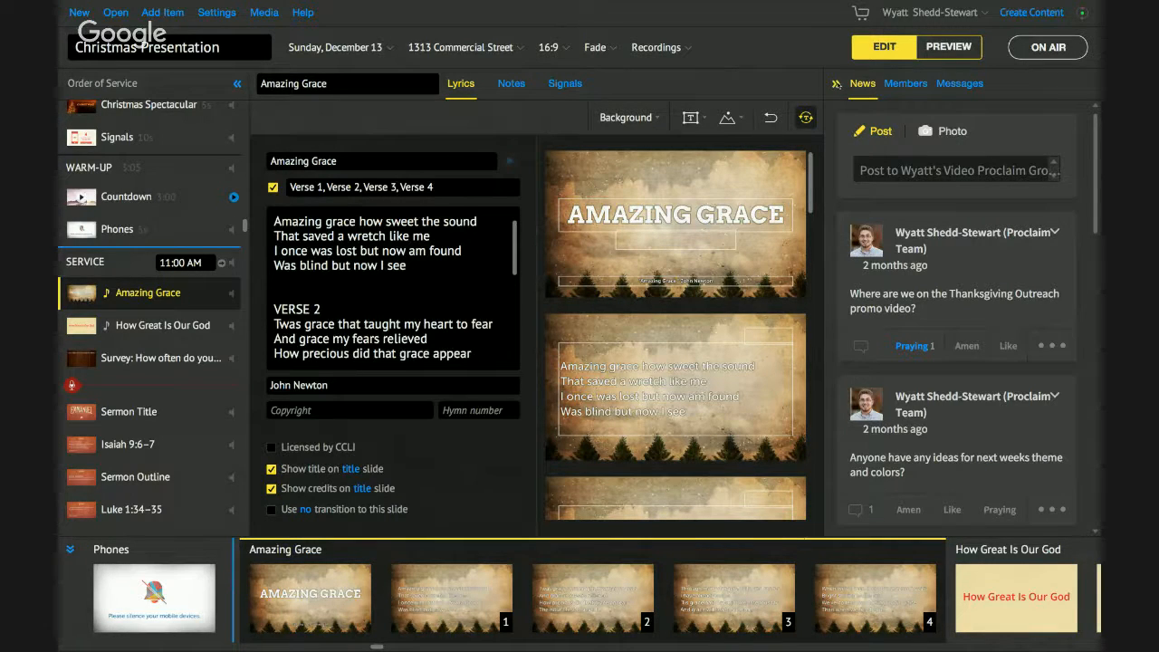
# - Collapse the News panel, reopen it, and collapse it again to widen the slide editor
pyautogui.click(834, 84)
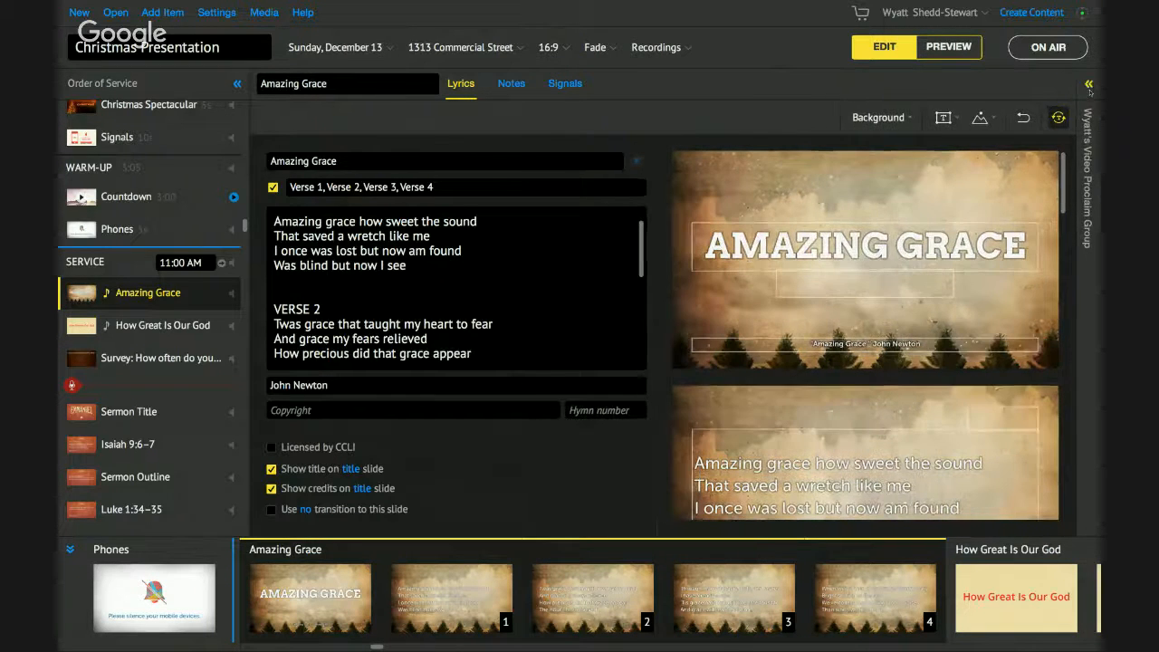
pyautogui.click(1075, 84)
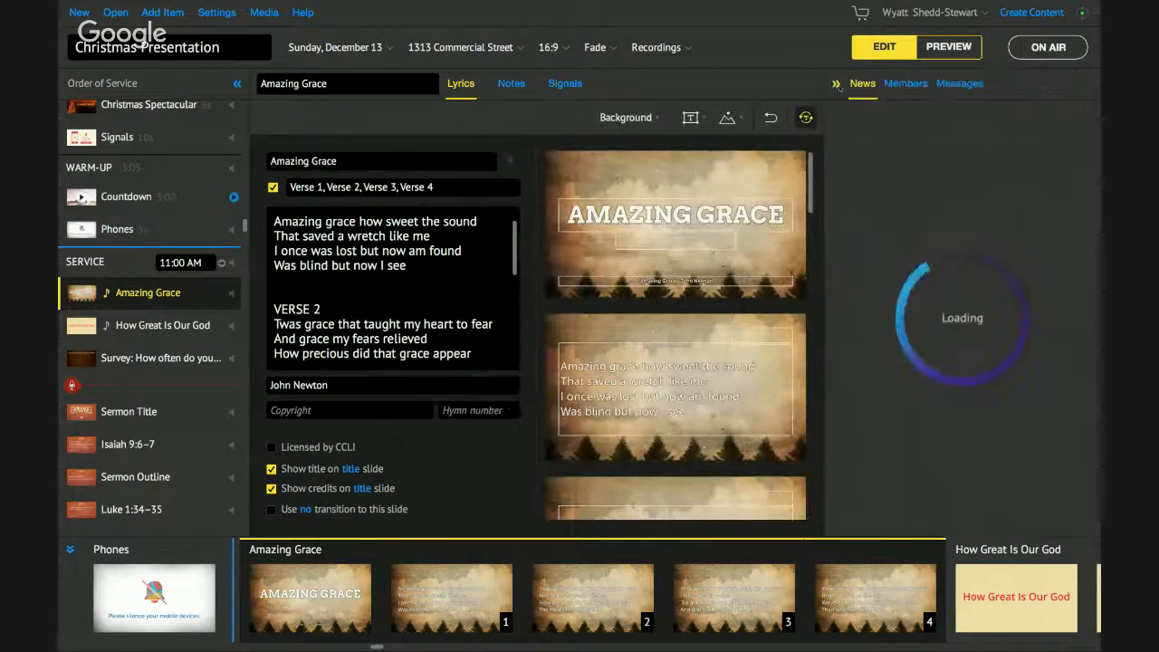
pyautogui.click(835, 83)
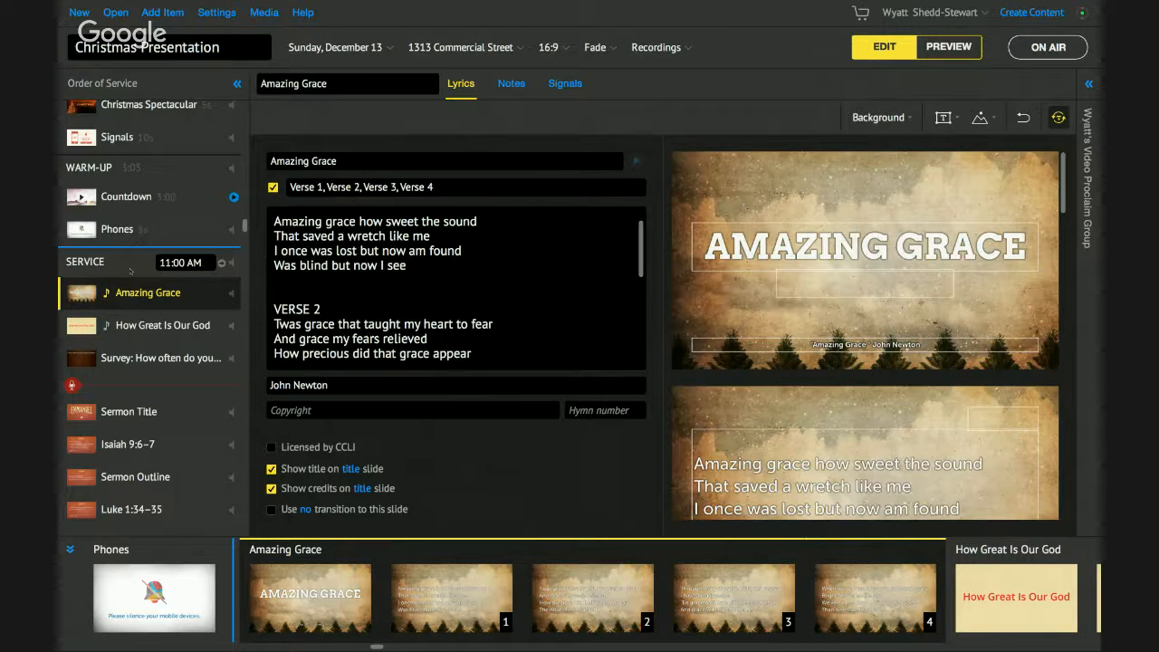
pyautogui.scroll(1, 131, 270)
pyautogui.scroll(5, 126, 308)
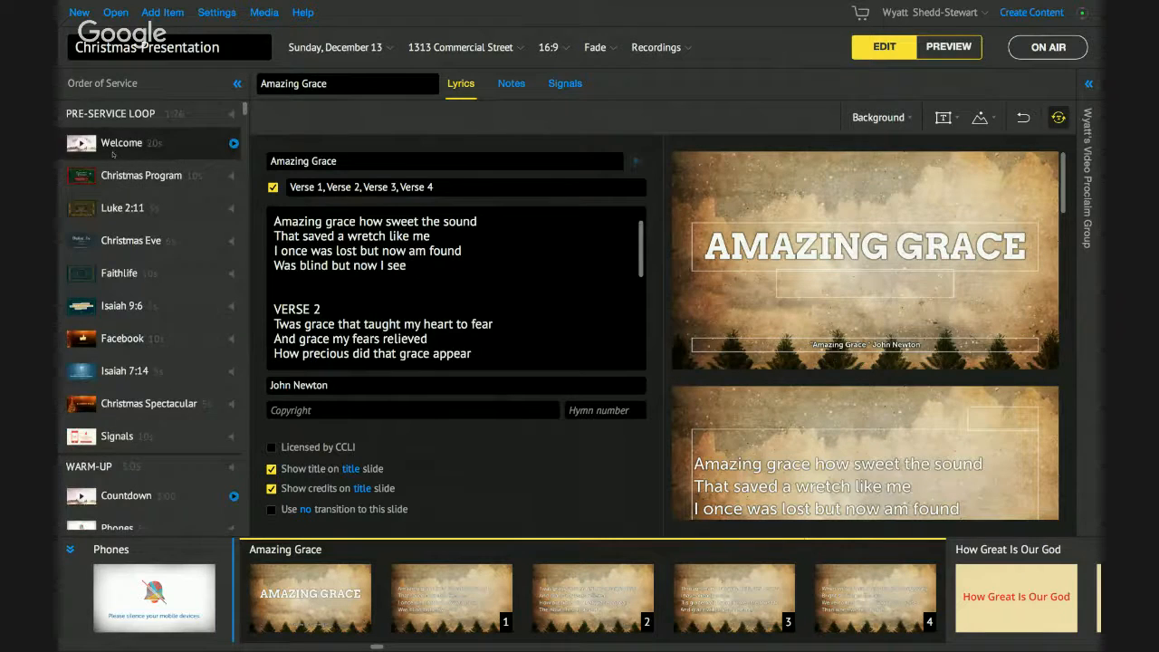
pyautogui.scroll(-3, 116, 272)
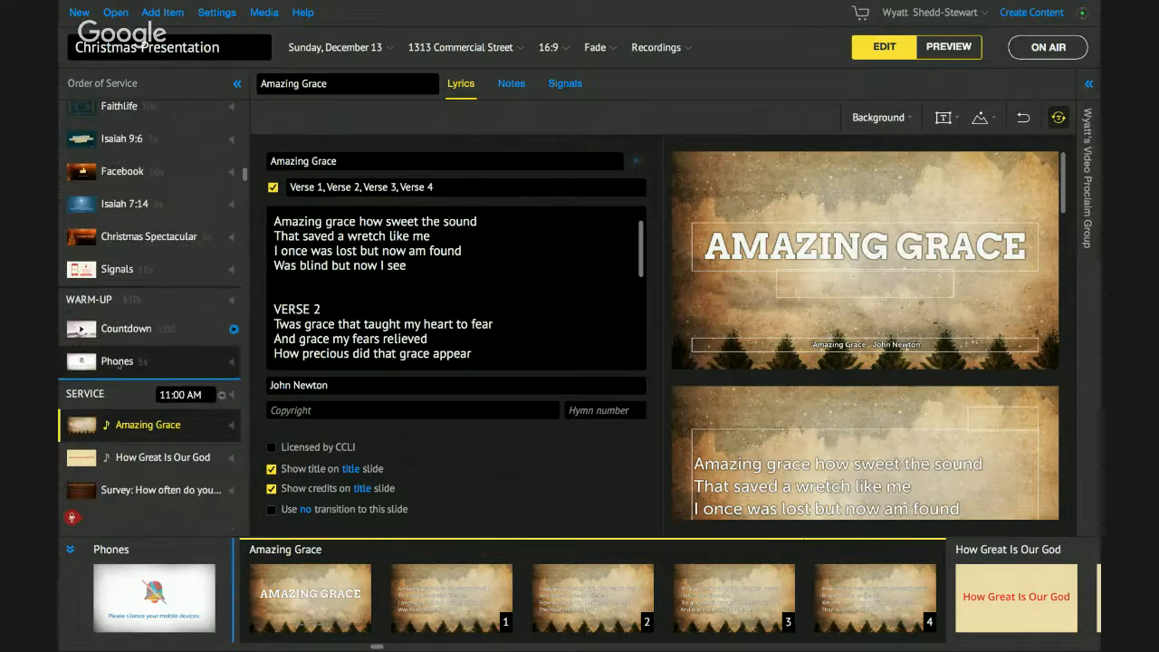
pyautogui.scroll(-1, 118, 365)
pyautogui.scroll(-6, 119, 365)
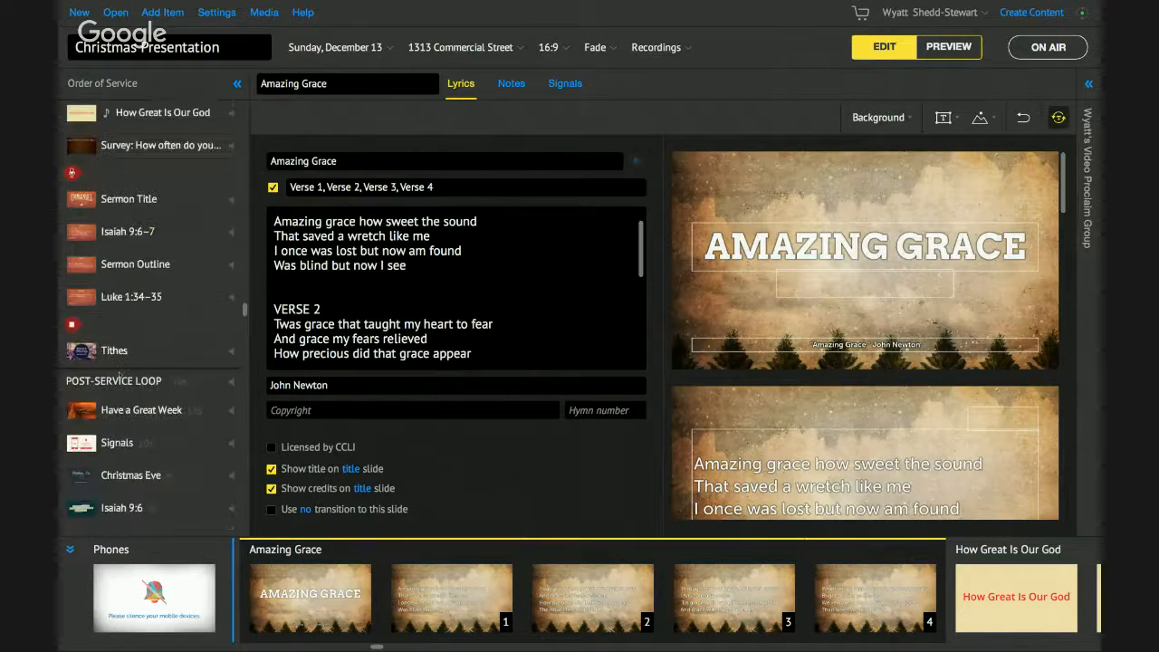
pyautogui.scroll(1, 124, 372)
pyautogui.scroll(1, 124, 372)
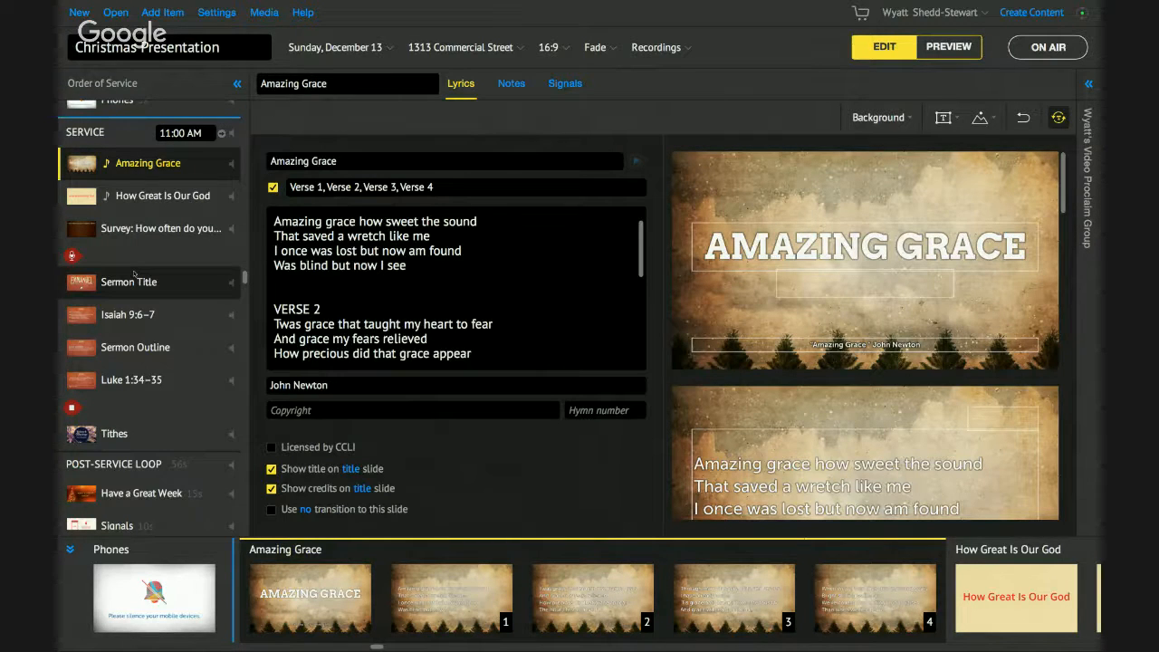
pyautogui.scroll(2, 134, 273)
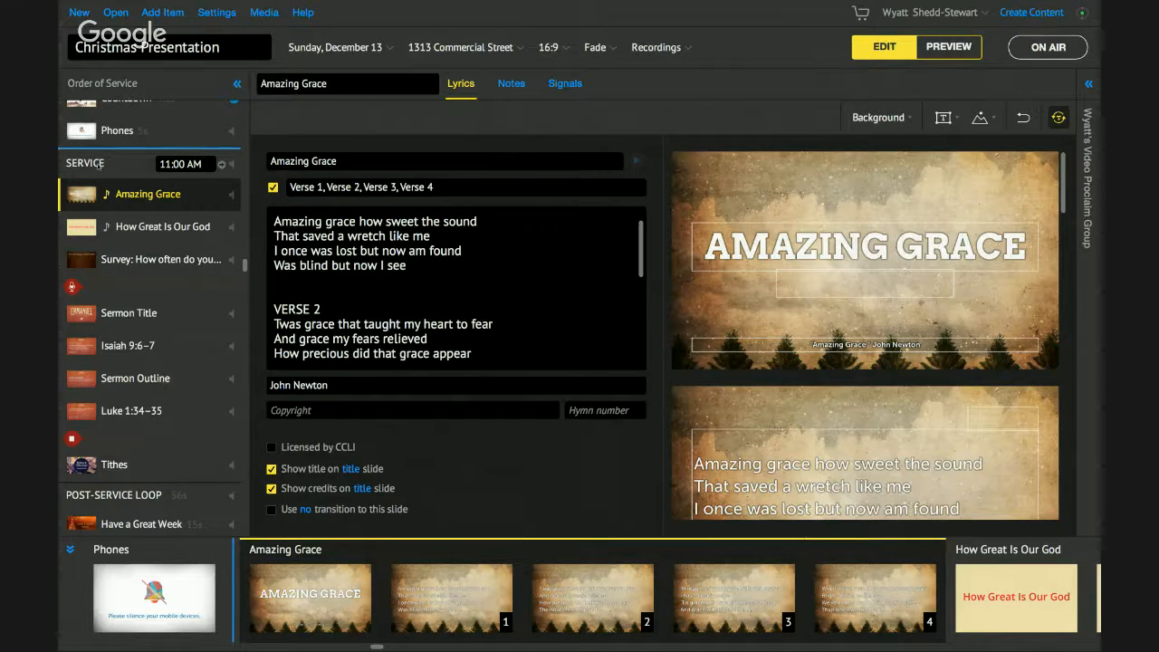
pyautogui.moveTo(98, 164)
pyautogui.scroll(4, 150, 194)
pyautogui.scroll(5, 156, 194)
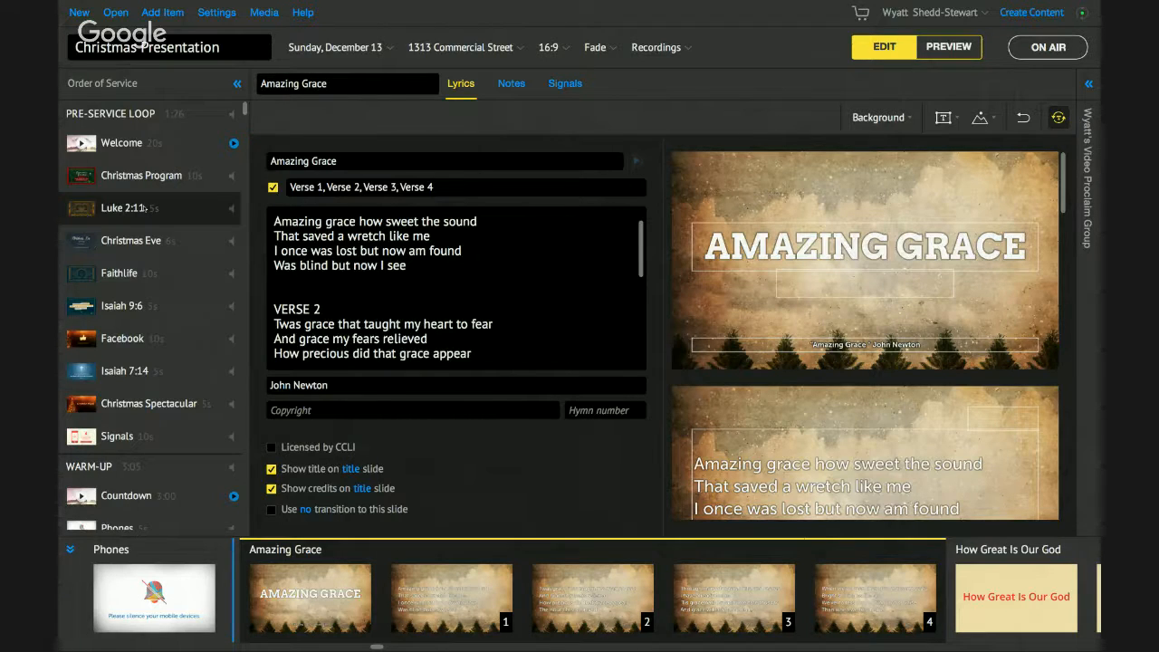
pyautogui.scroll(-2, 155, 181)
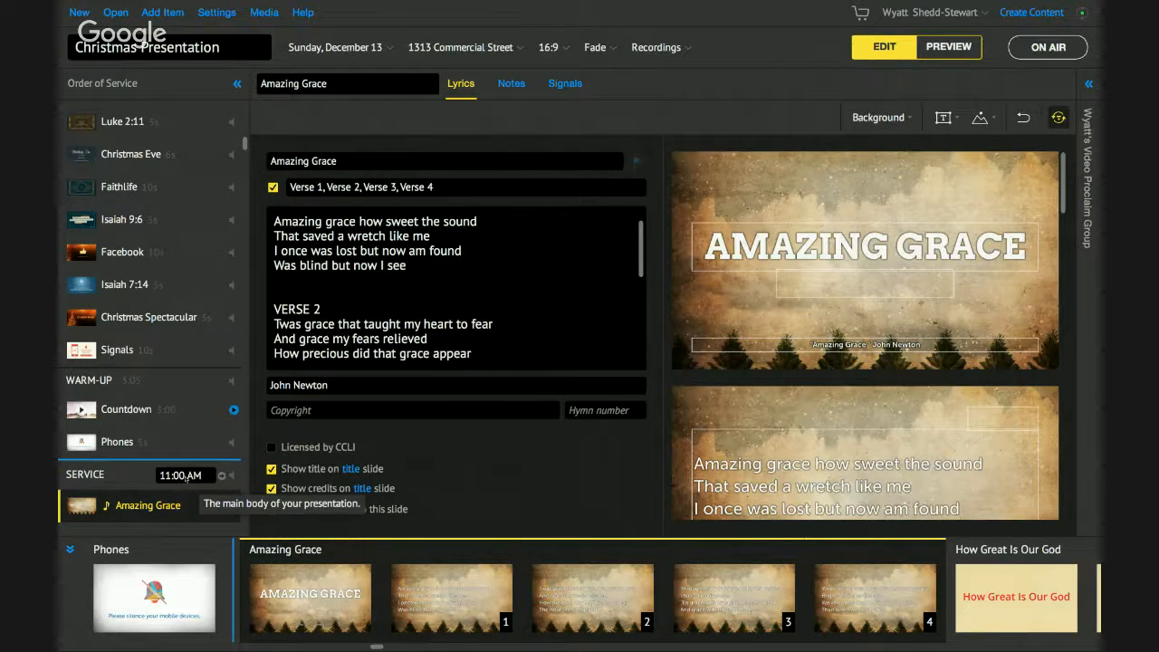
pyautogui.scroll(3, 185, 479)
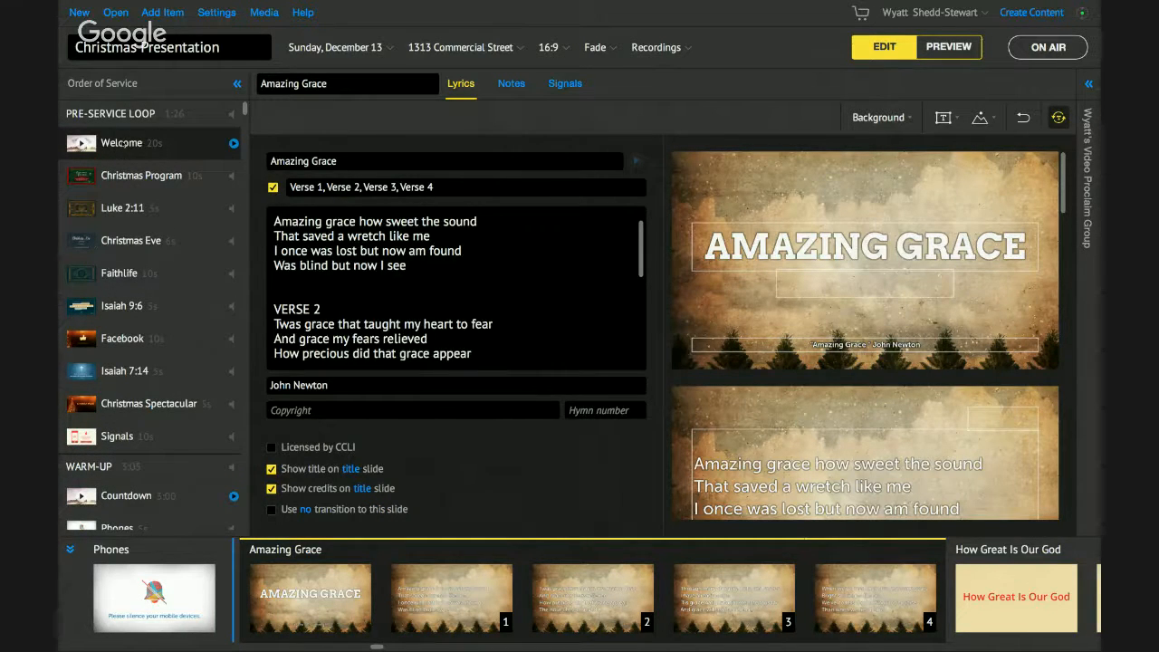
# - Step through Welcome, Christmas Program, Luke 2:11, Isaiah 9:6, Faithlife and Facebook, then back to Welcome
pyautogui.click(121, 143)
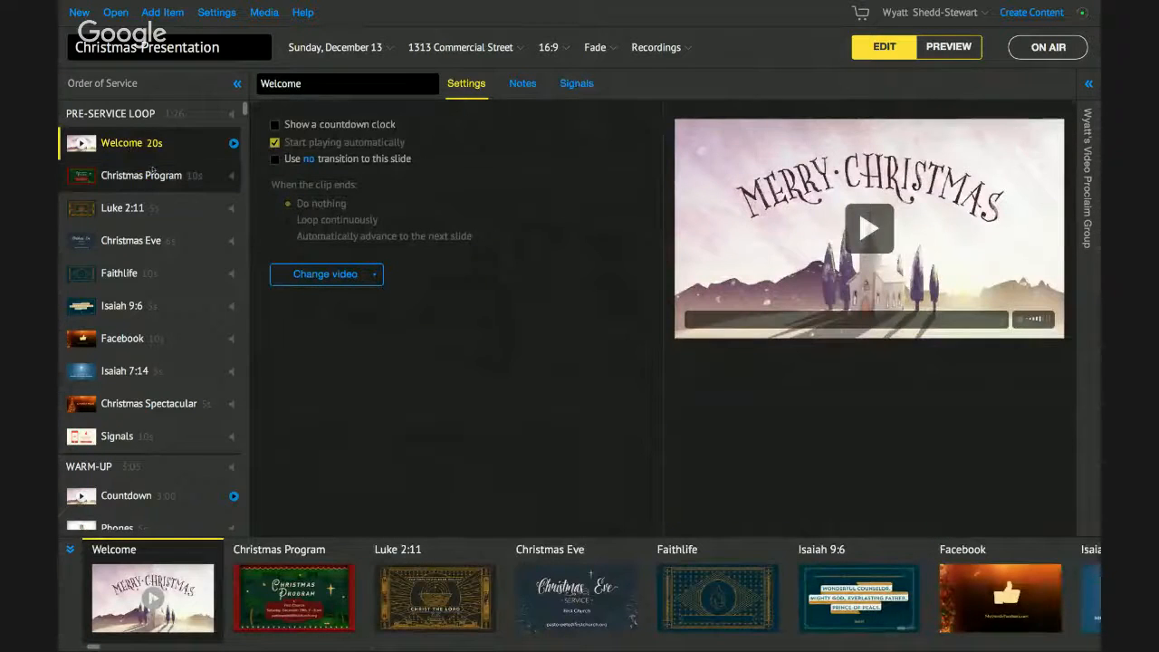
pyautogui.click(154, 176)
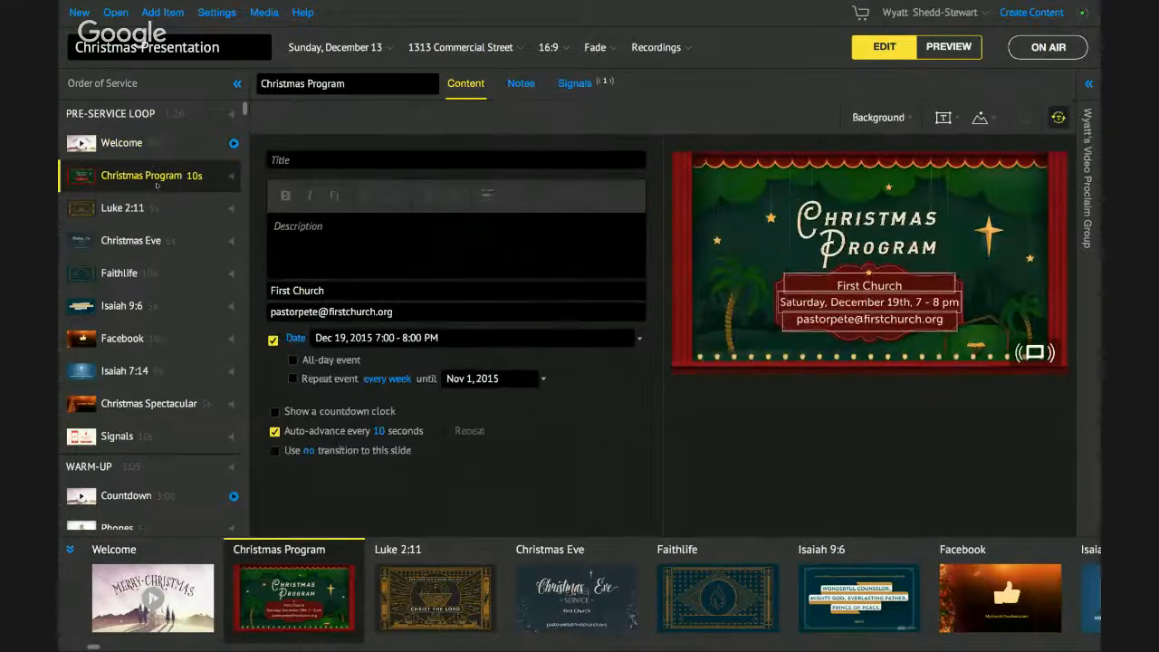
pyautogui.click(163, 210)
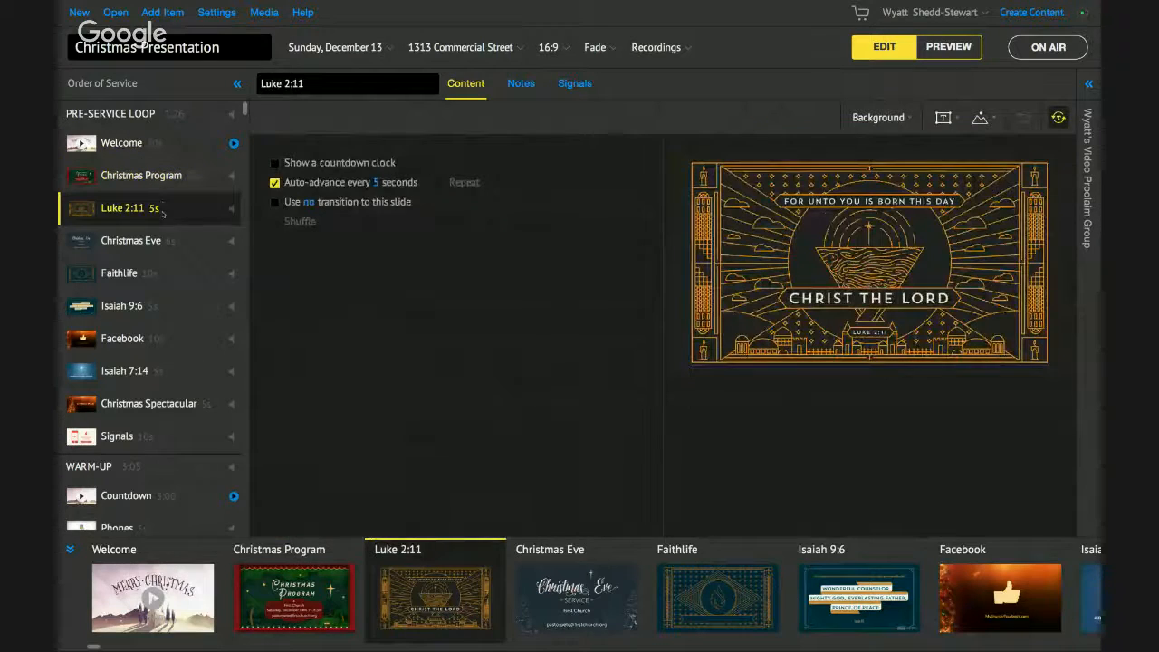
pyautogui.click(127, 305)
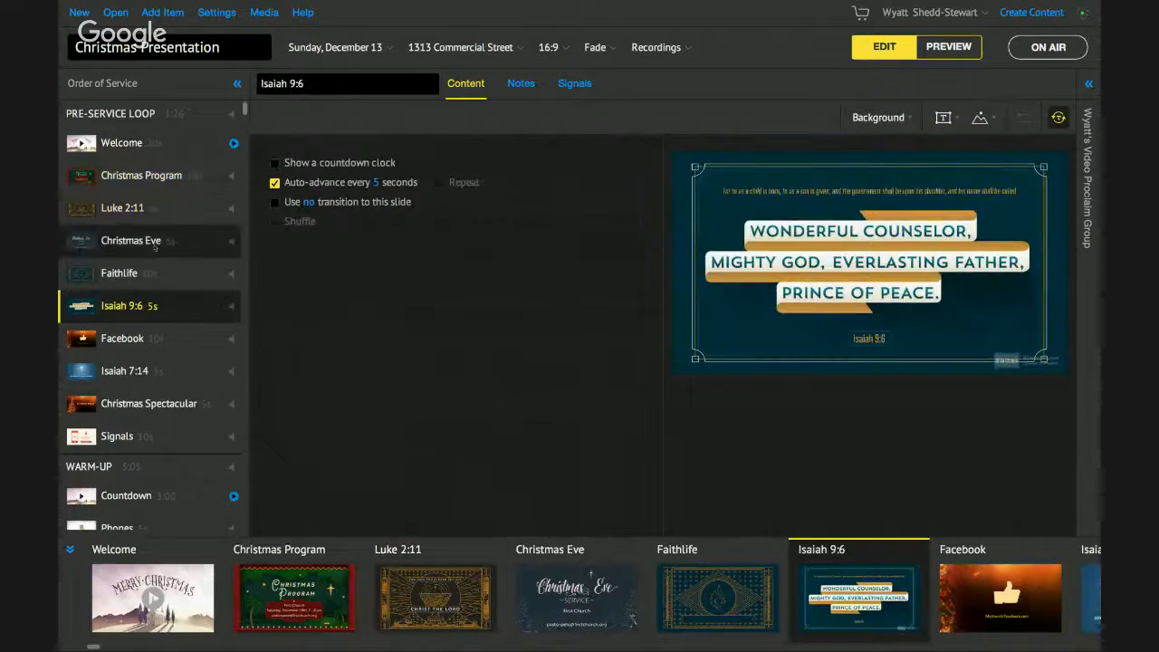
pyautogui.click(138, 273)
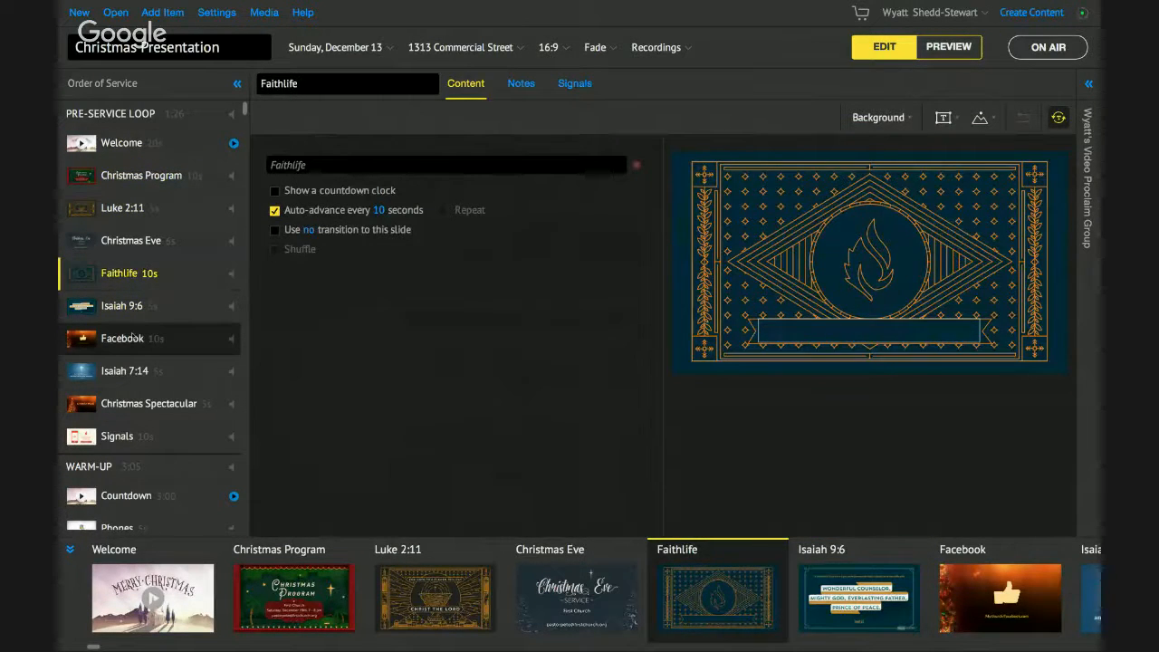
pyautogui.click(134, 337)
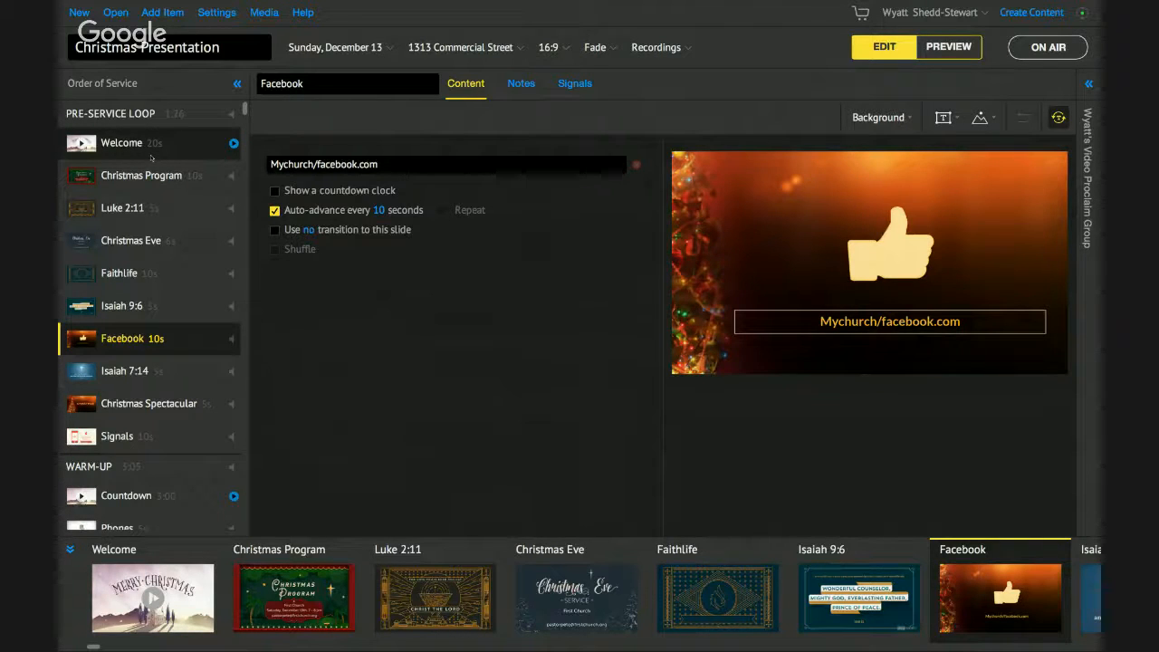
pyautogui.click(152, 158)
# - Change Christmas Program's auto-advance from 10 to 15 seconds, then open the Luke 2:11 slide
pyautogui.click(145, 175)
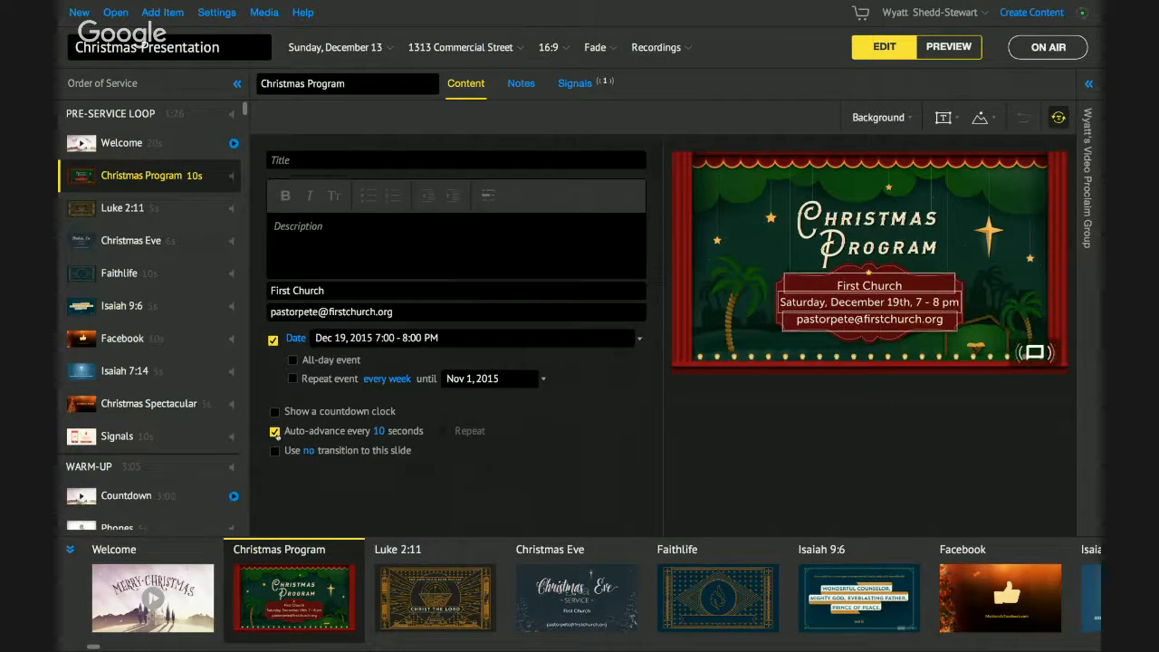
pyautogui.click(379, 431)
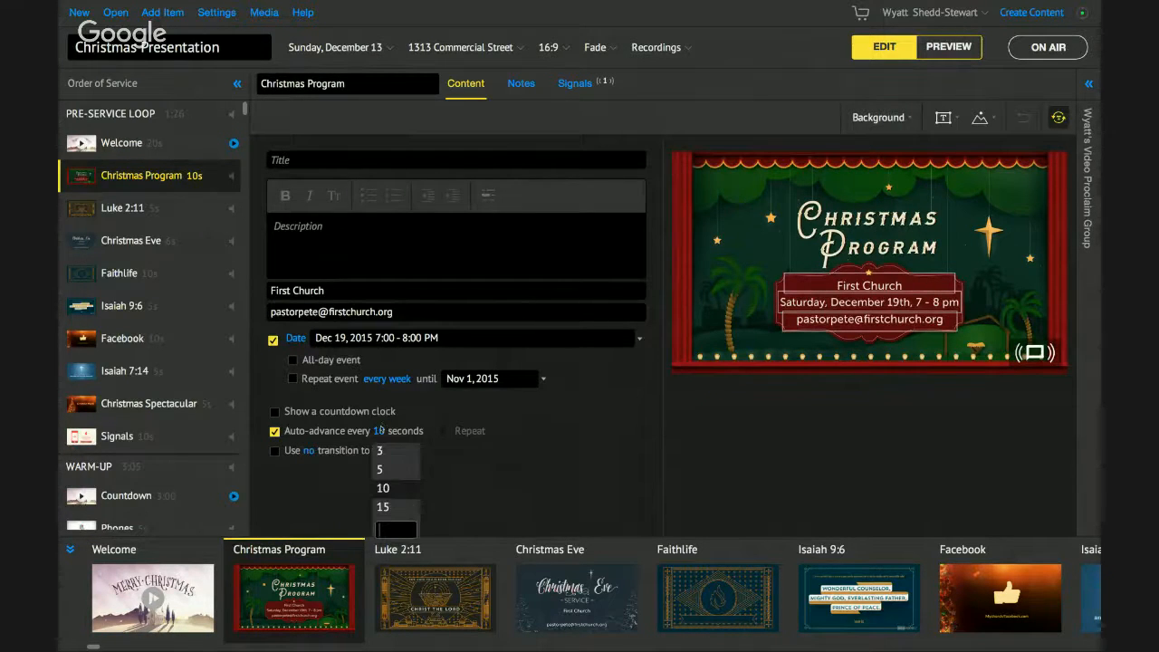
pyautogui.click(383, 507)
pyautogui.click(127, 207)
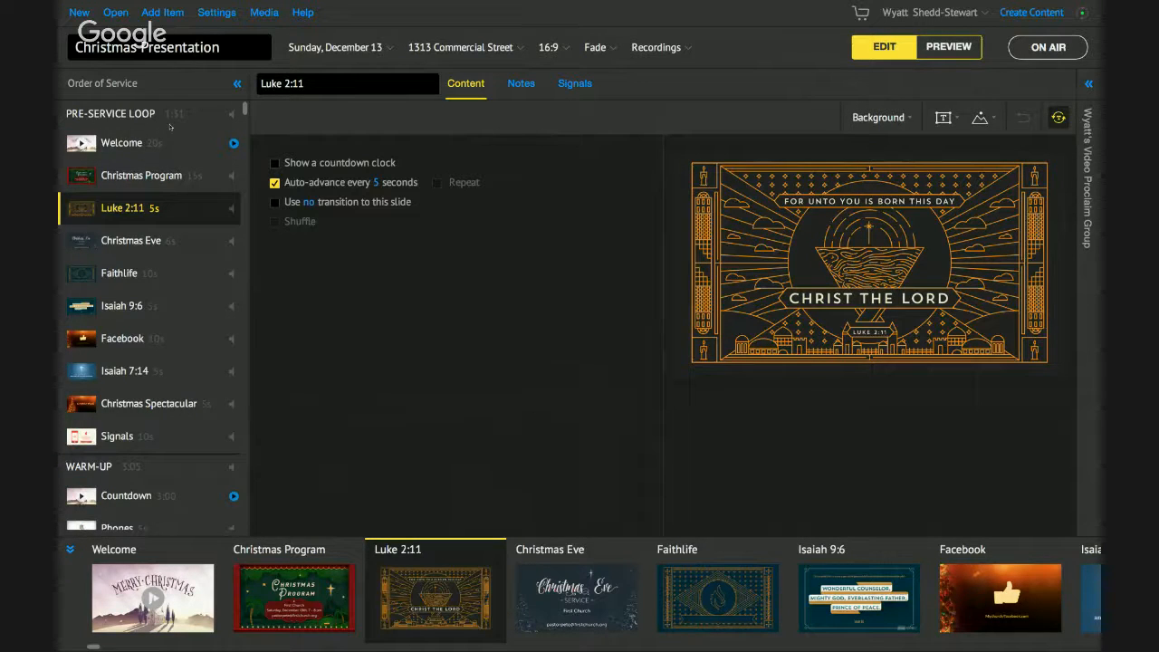
pyautogui.moveTo(170, 127)
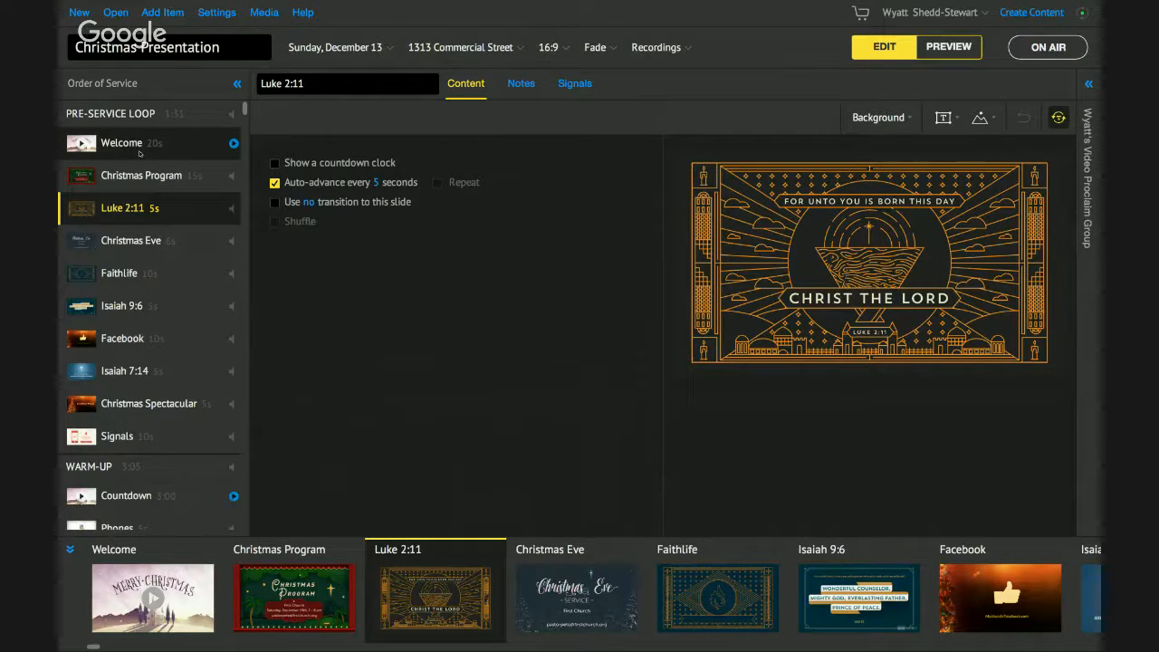
# - Check the Countdown and Phones items, then open Amazing Grace's lyrics beside its Vintage Christmas Trees slide
pyautogui.scroll(-5, 136, 182)
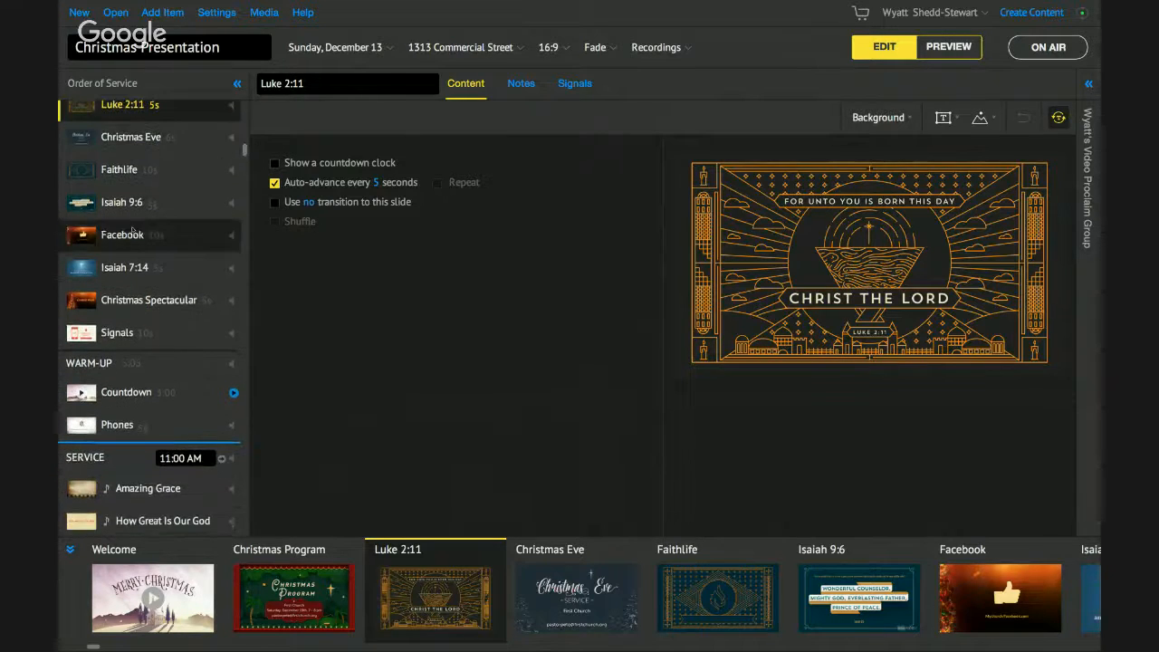
pyautogui.click(128, 340)
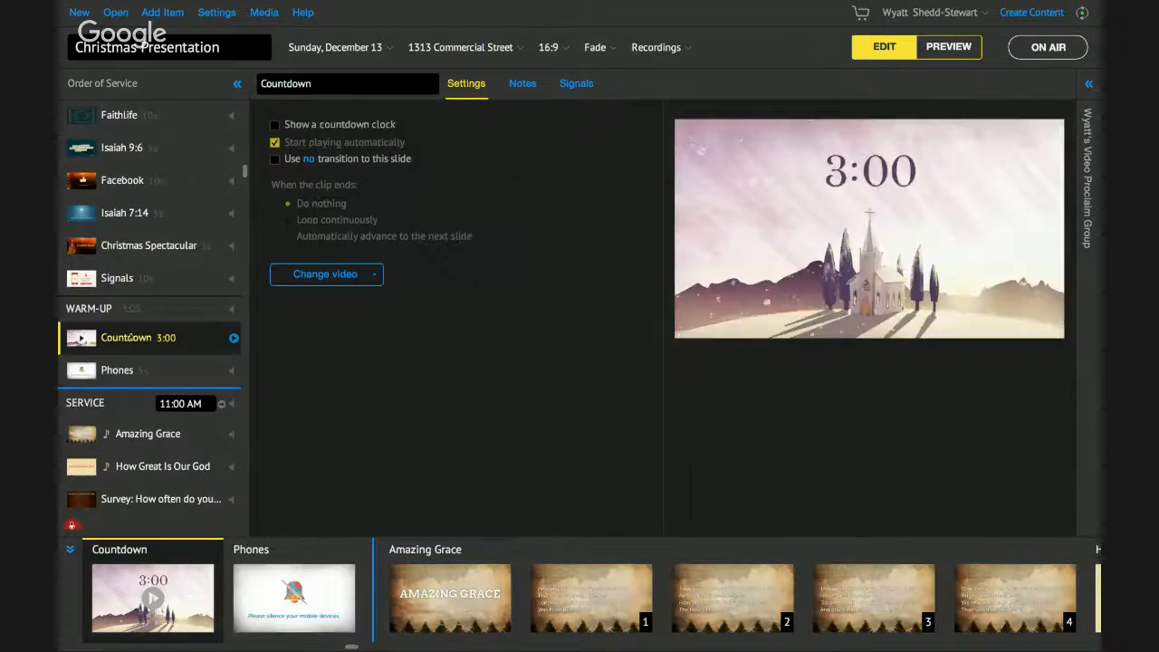
pyautogui.click(127, 360)
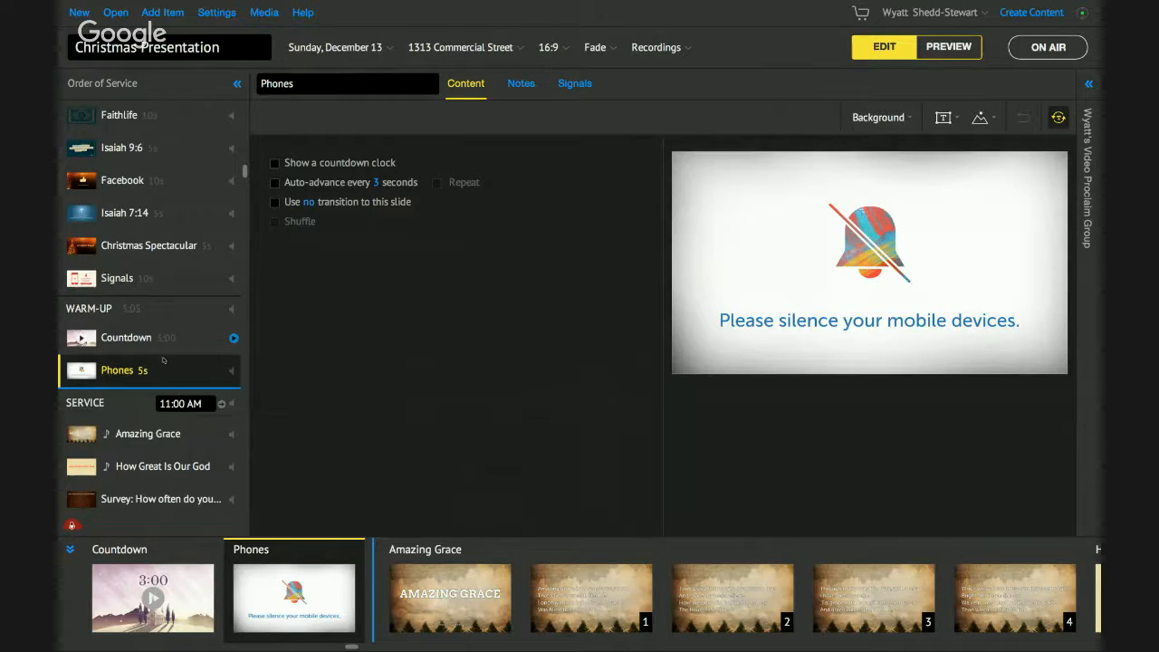
pyautogui.click(126, 337)
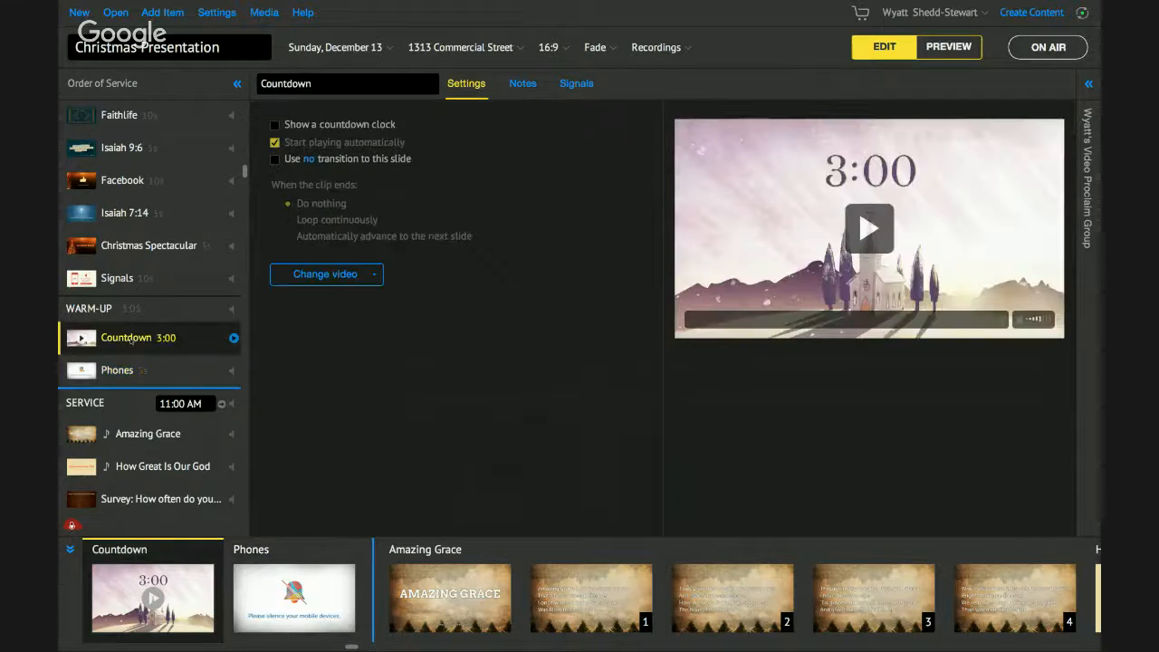
pyautogui.click(153, 425)
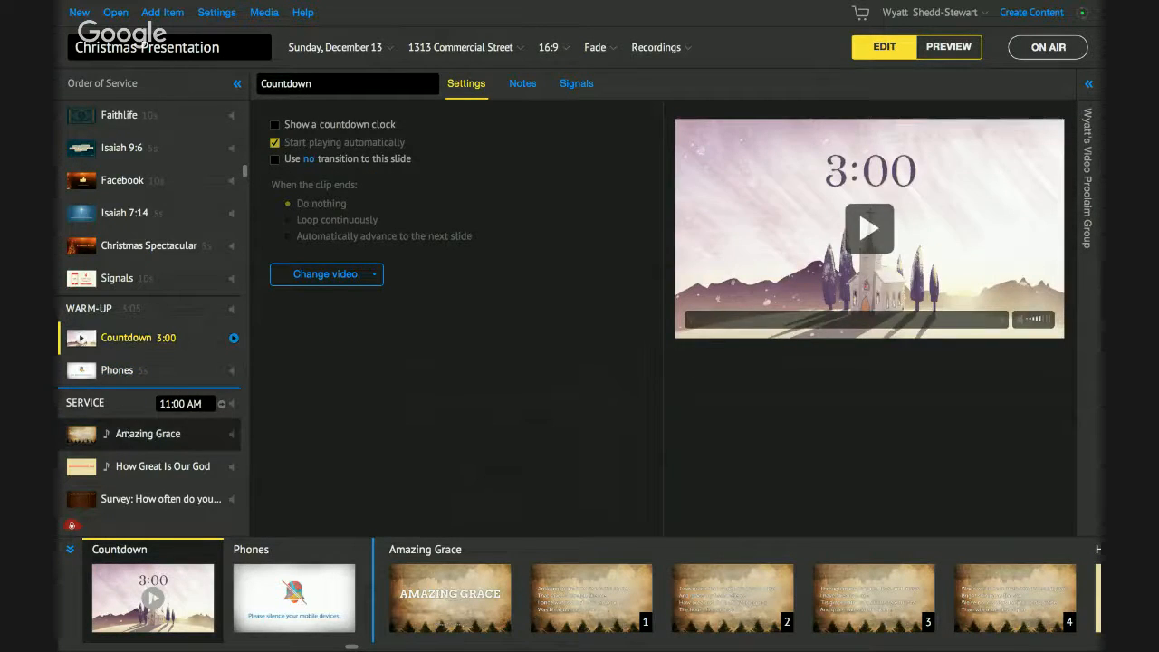
pyautogui.scroll(-1, 193, 414)
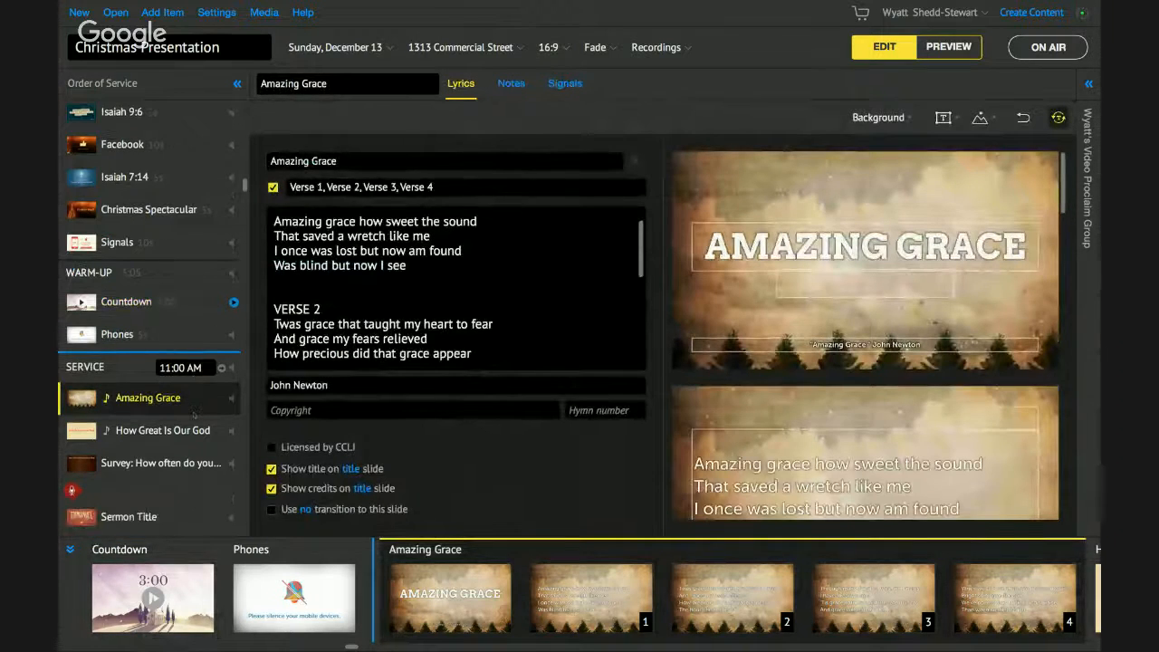
pyautogui.click(374, 50)
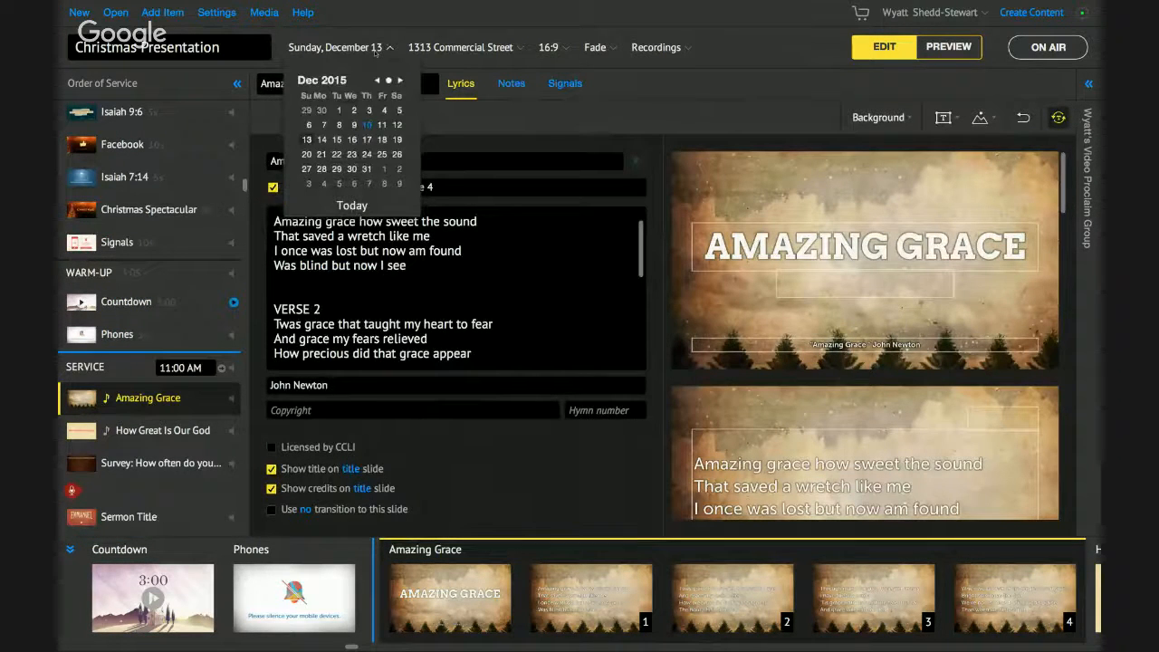
pyautogui.click(376, 51)
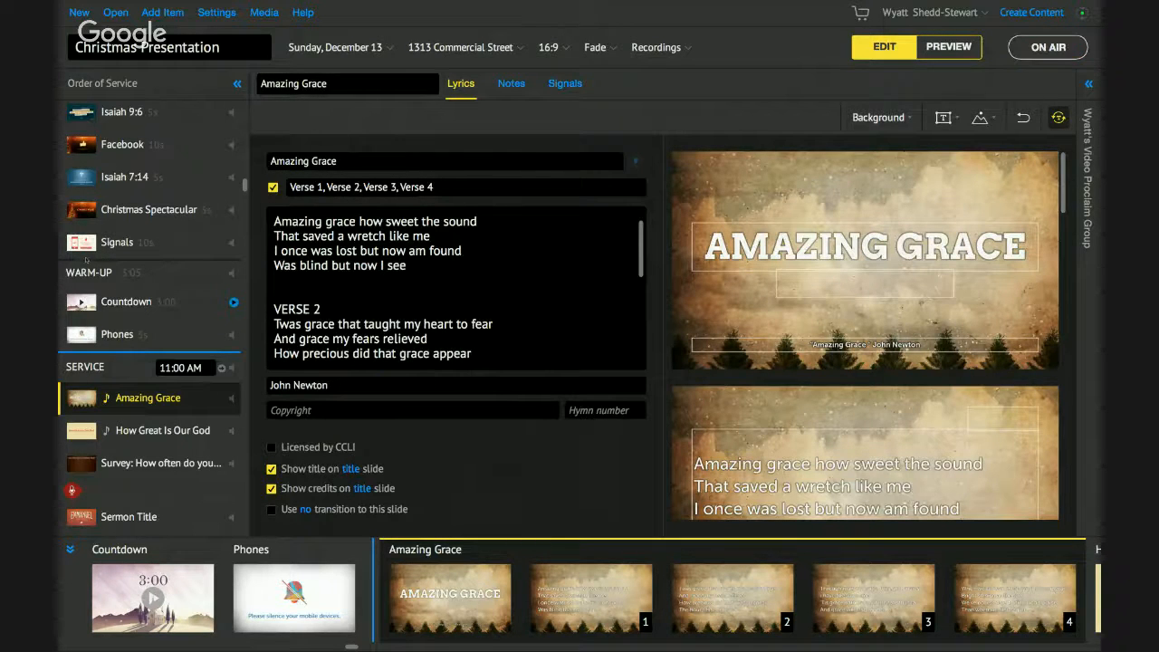
pyautogui.scroll(3, 88, 241)
pyautogui.scroll(1, 87, 242)
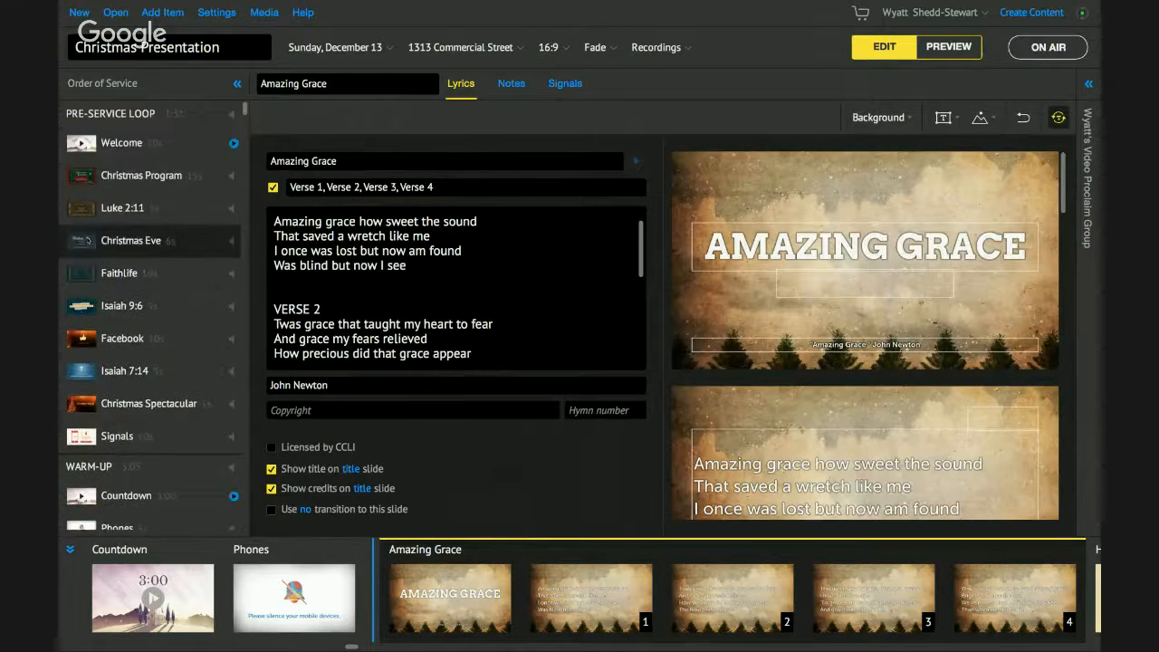
pyautogui.scroll(-4, 142, 288)
pyautogui.scroll(-3, 142, 288)
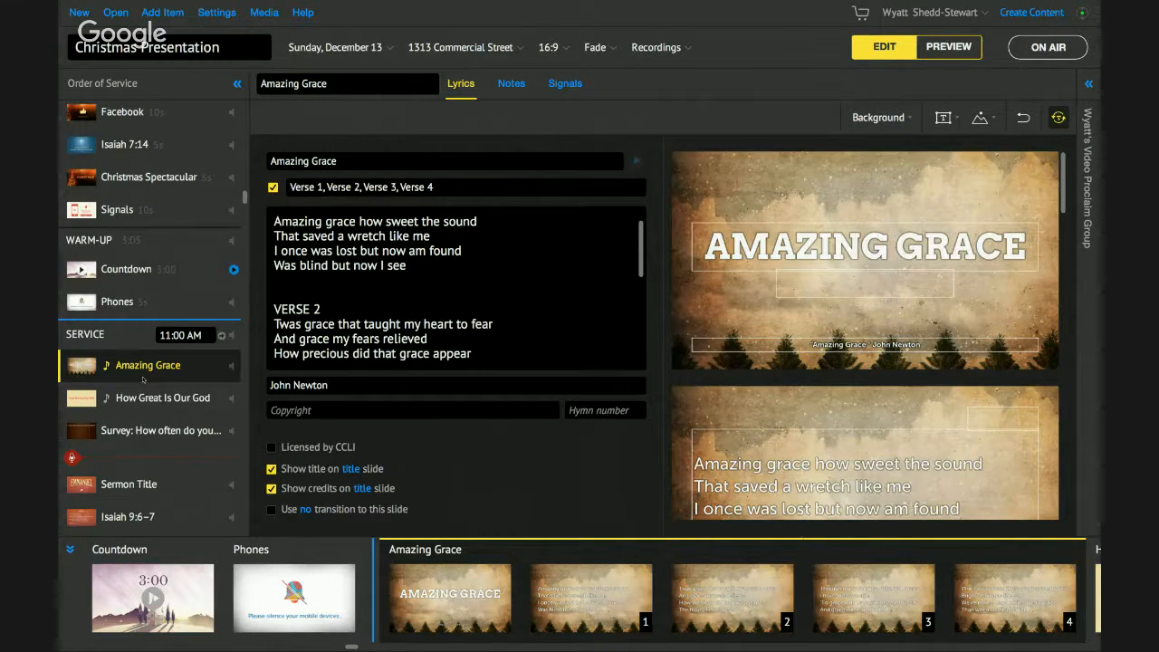
pyautogui.scroll(-5, 143, 380)
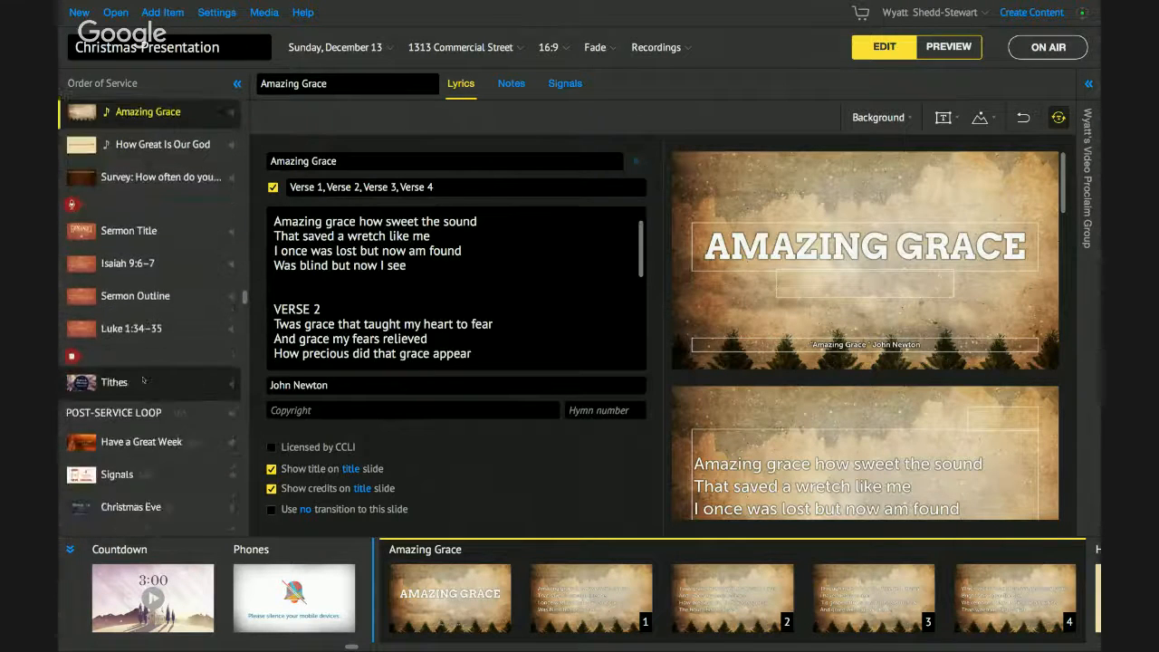
pyautogui.scroll(-4, 143, 381)
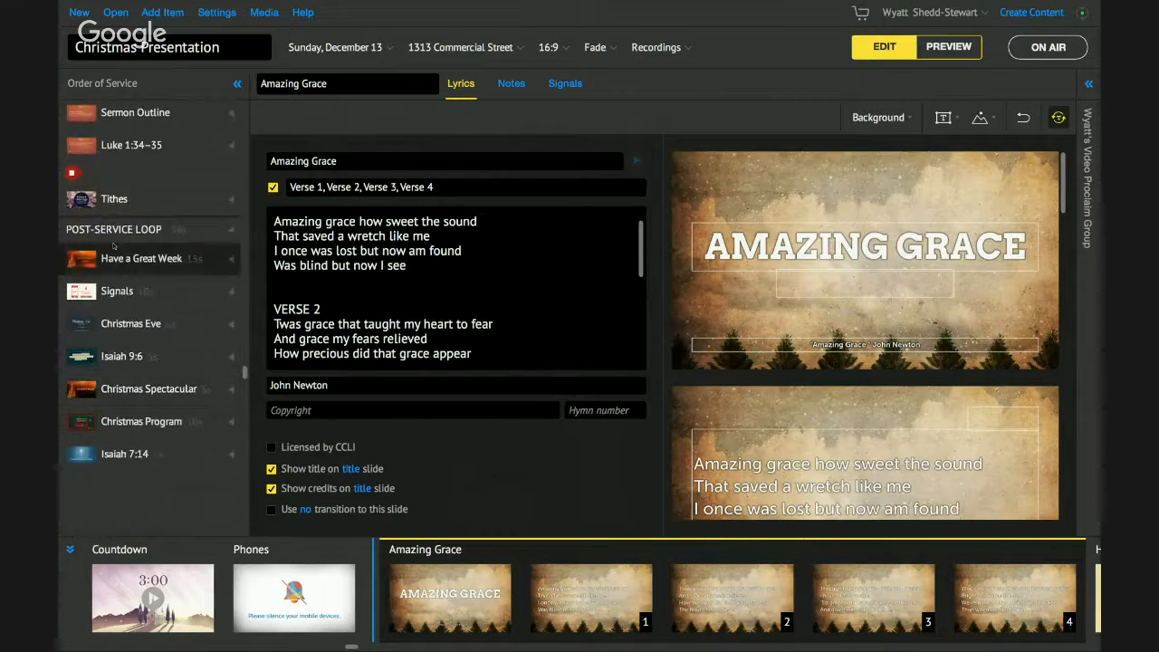
# - Select the post-service loop's Have a Great Week slide and switch to Preview mode
pyautogui.click(116, 258)
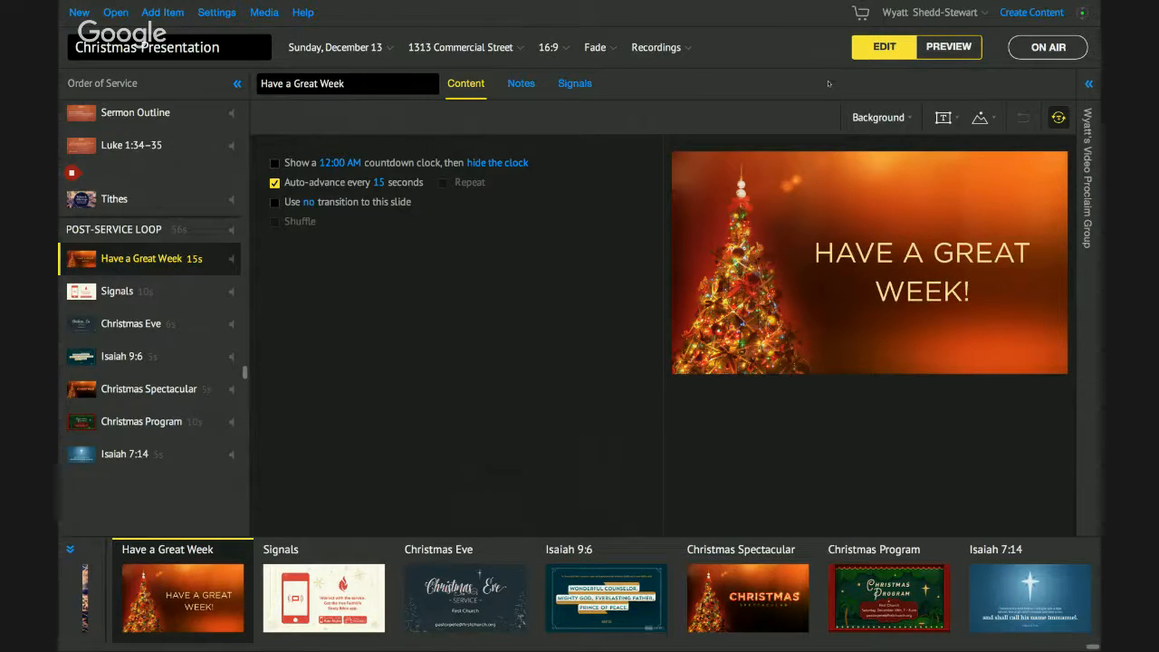
pyautogui.click(948, 47)
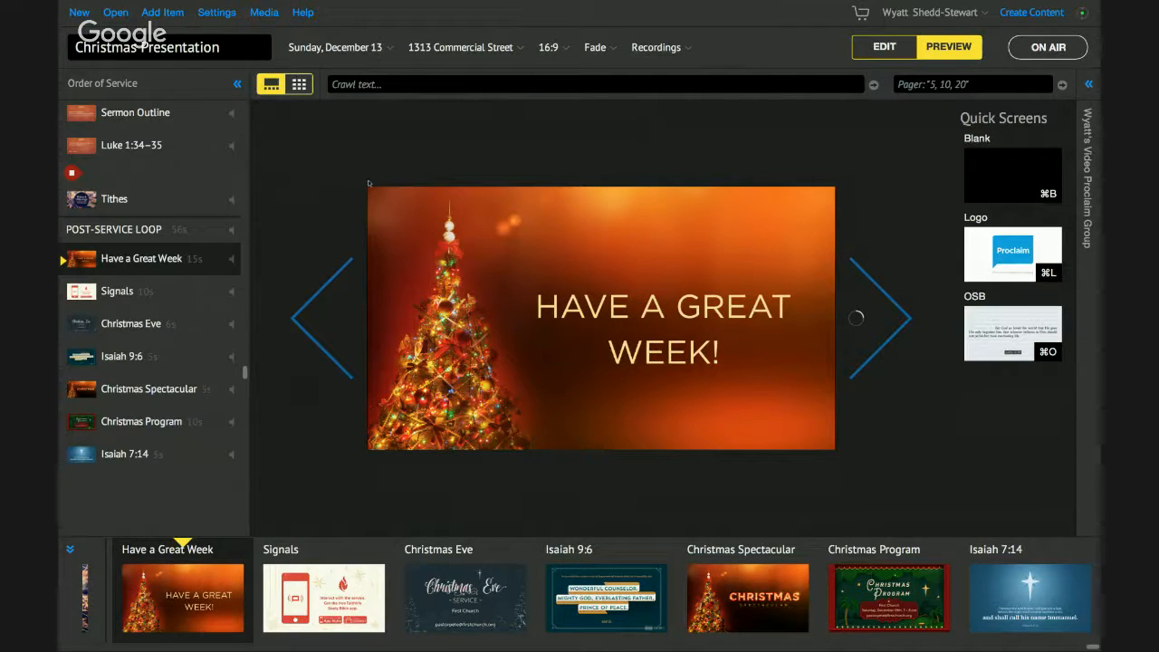
# - Advance the preview through Signals, Christmas Eve and Isaiah 9:6, ready for a crawl message
pyautogui.click(873, 289)
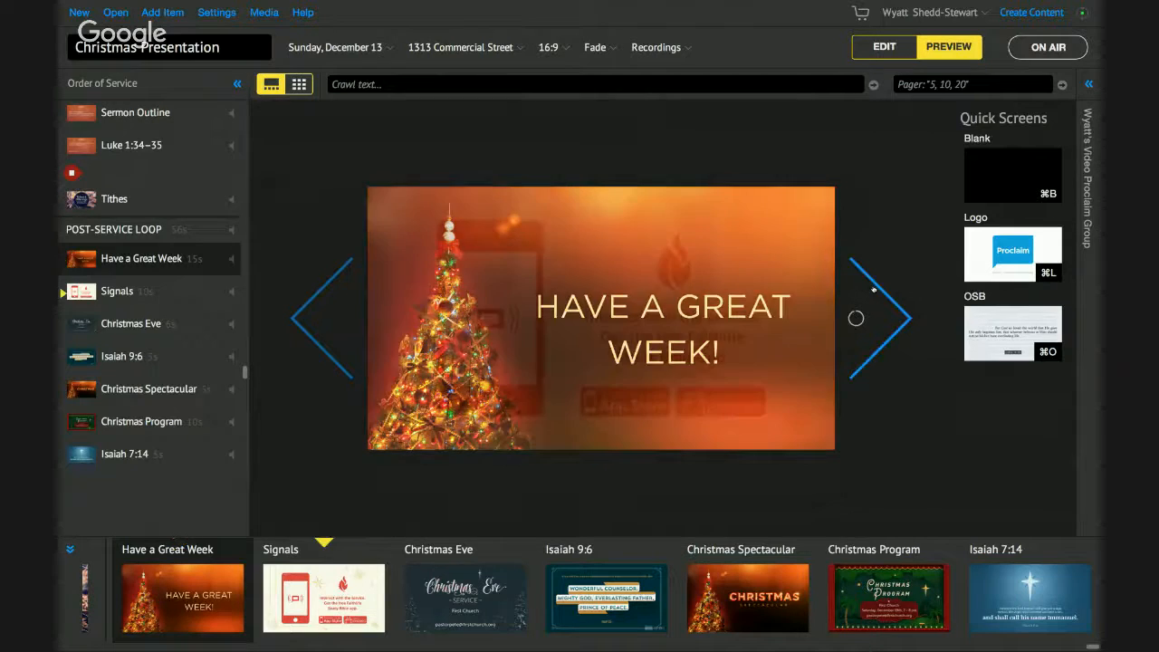
pyautogui.click(873, 290)
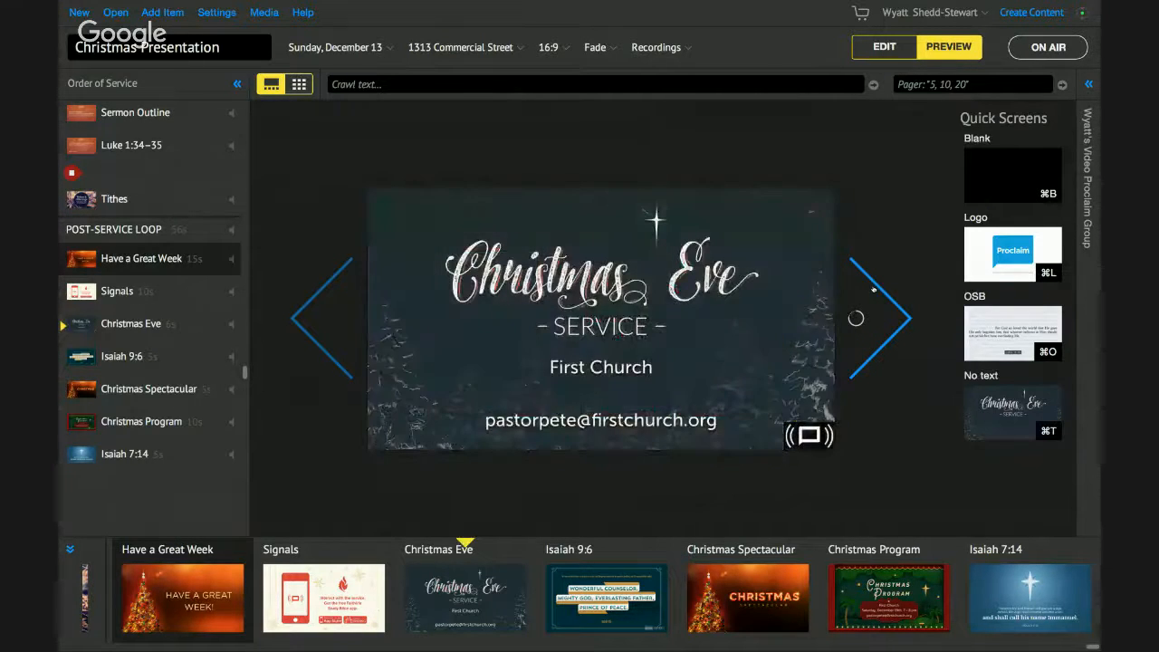
pyautogui.click(872, 290)
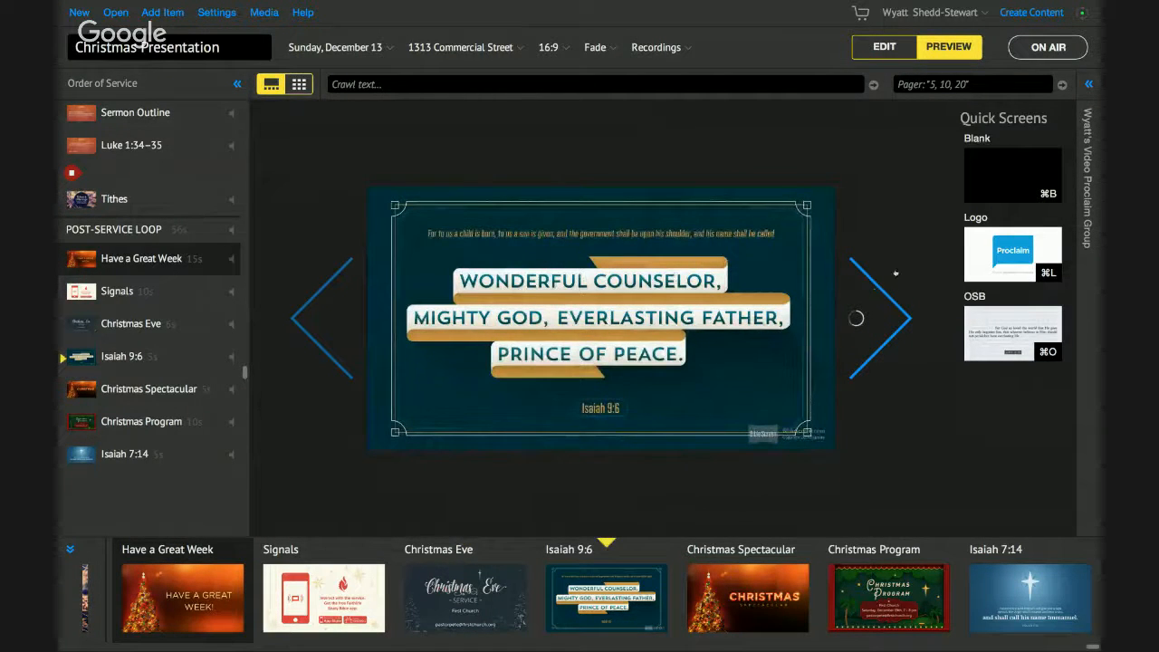
pyautogui.click(625, 84)
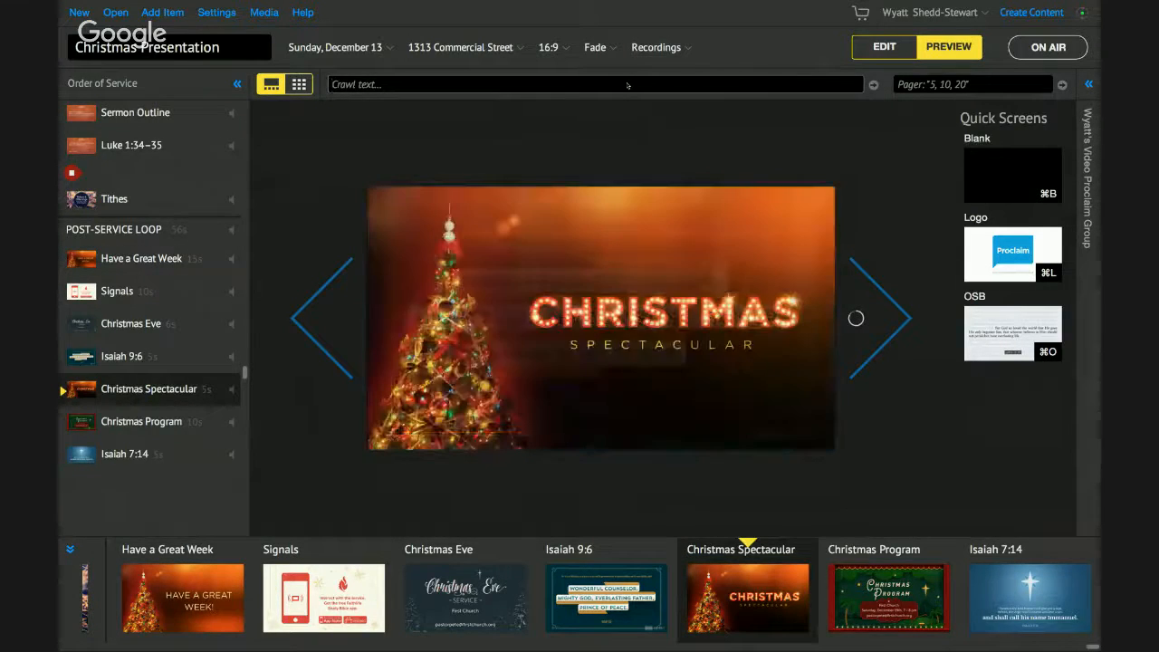
# - Enter 'Happy Birthday' as the crawl message, fixing the typo
pyautogui.write('Happy B')
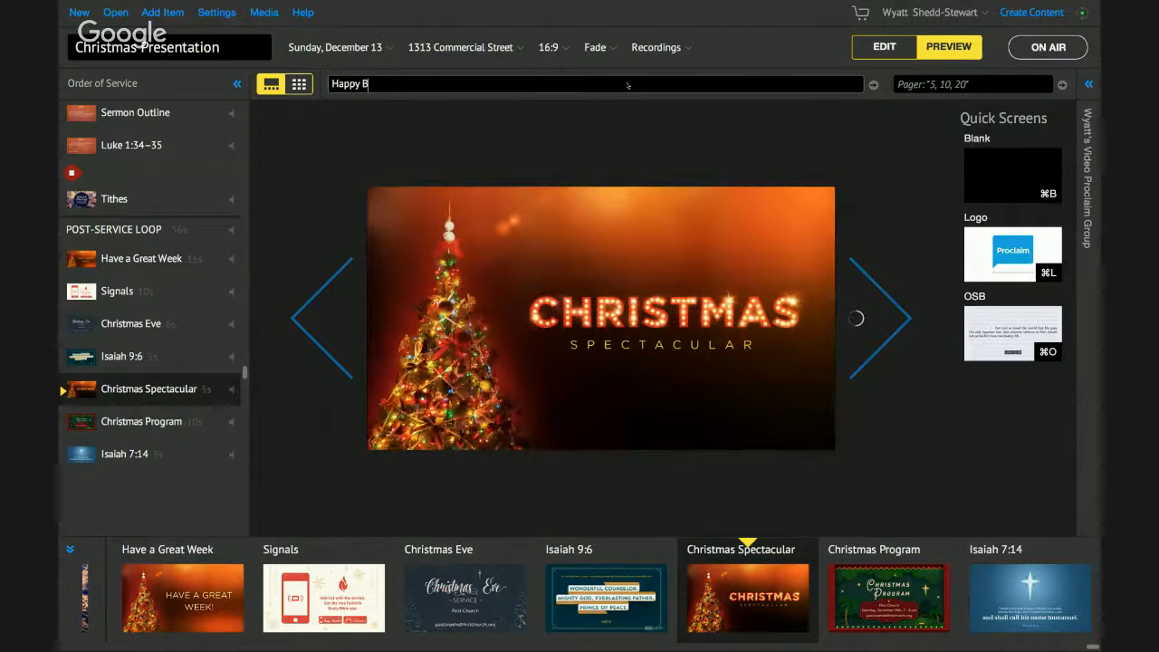
pyautogui.write('rthday')
pyautogui.press('BackSpace')
pyautogui.press('BackSpace')
pyautogui.press('BackSpace')
pyautogui.press('BackSpace')
pyautogui.press('BackSpace')
pyautogui.press('BackSpace')
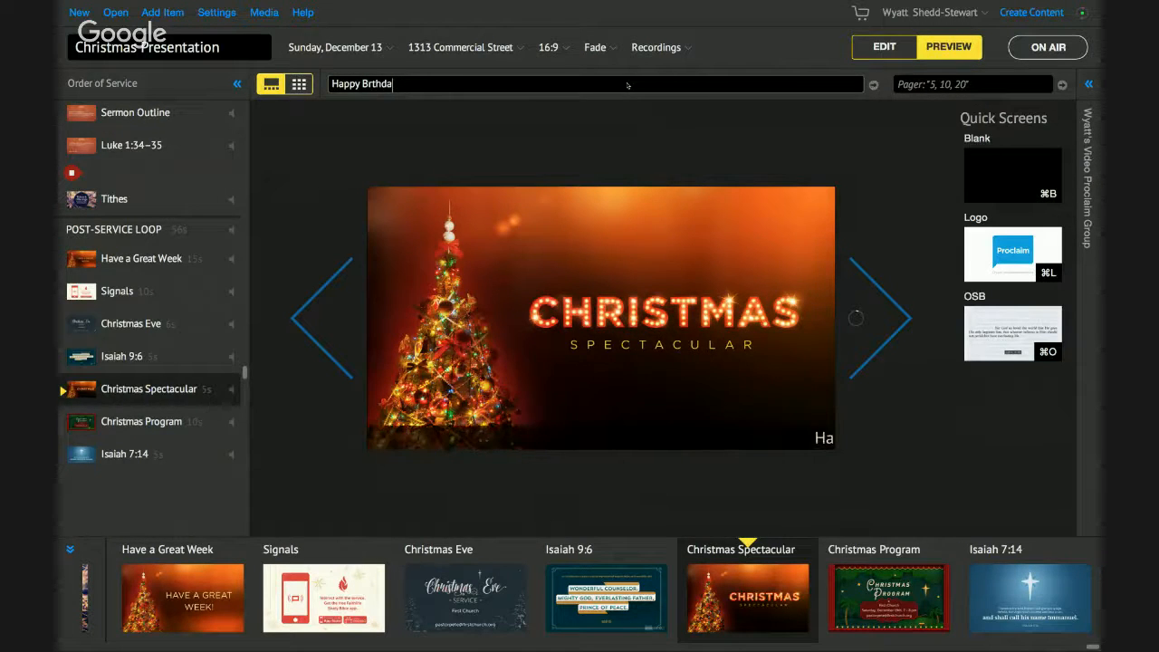
pyautogui.write('irthday')
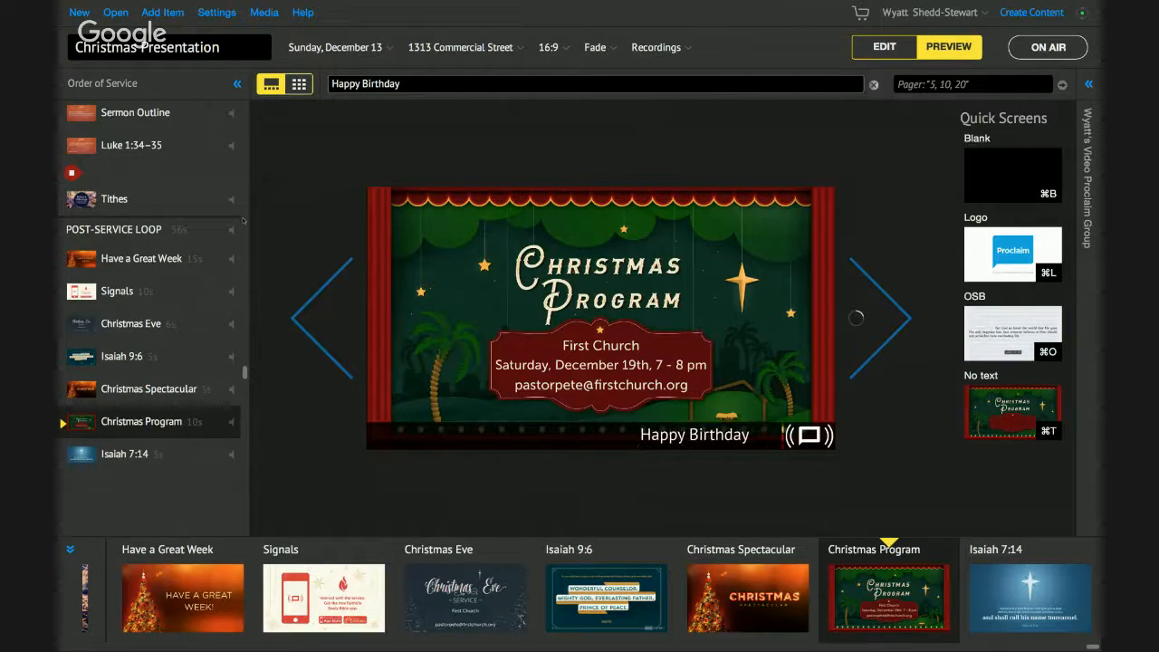
# - Set the on-screen message display to Large size at the Bottom location
pyautogui.click(232, 22)
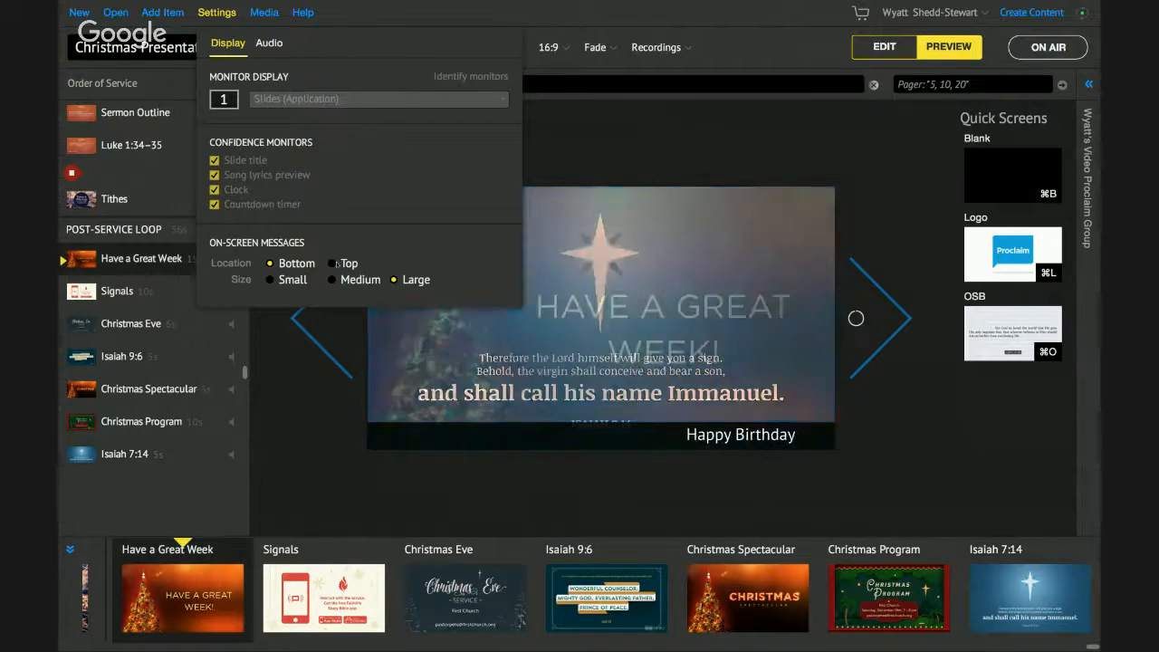
pyautogui.click(332, 280)
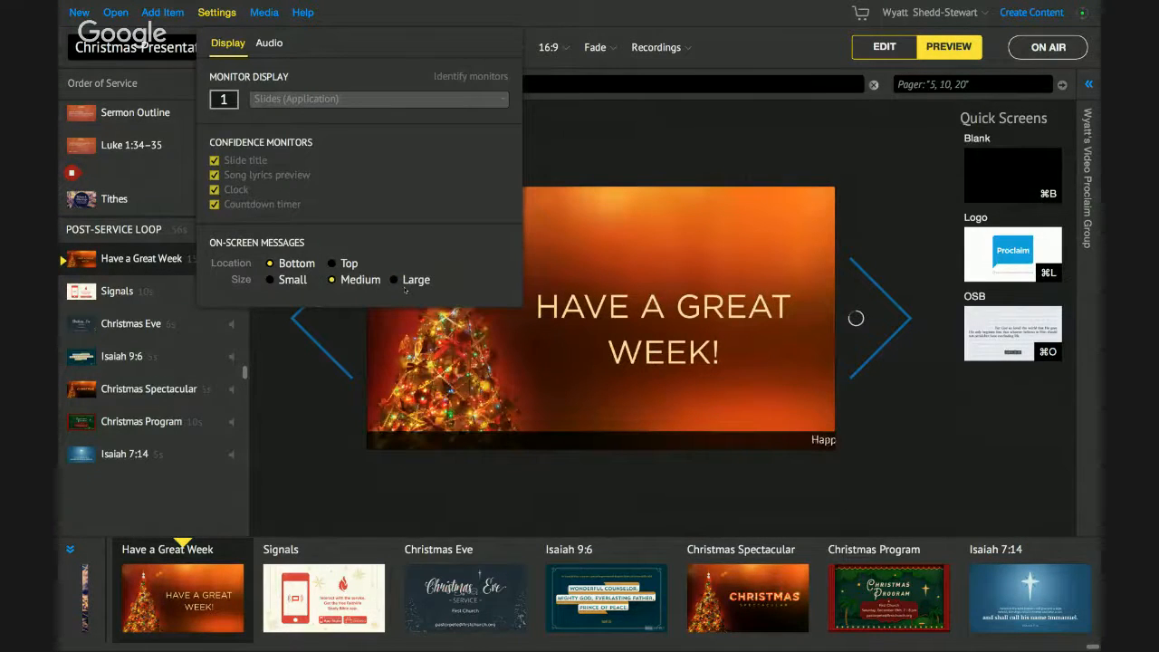
pyautogui.click(395, 280)
pyautogui.click(332, 263)
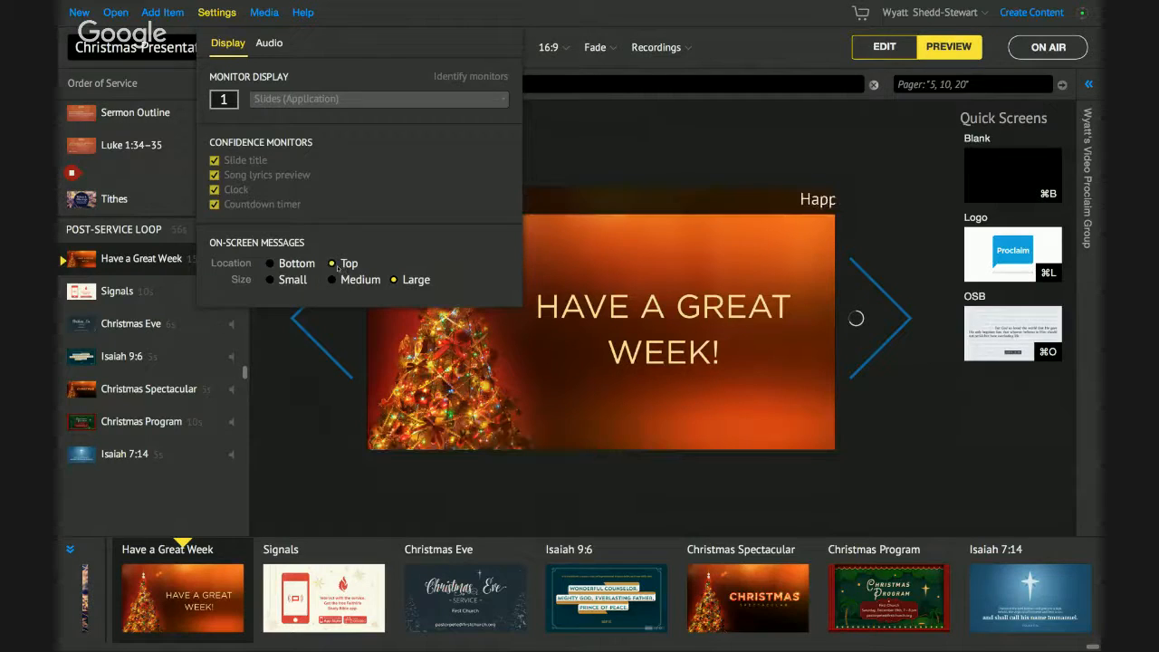
pyautogui.click(269, 264)
pyautogui.click(639, 170)
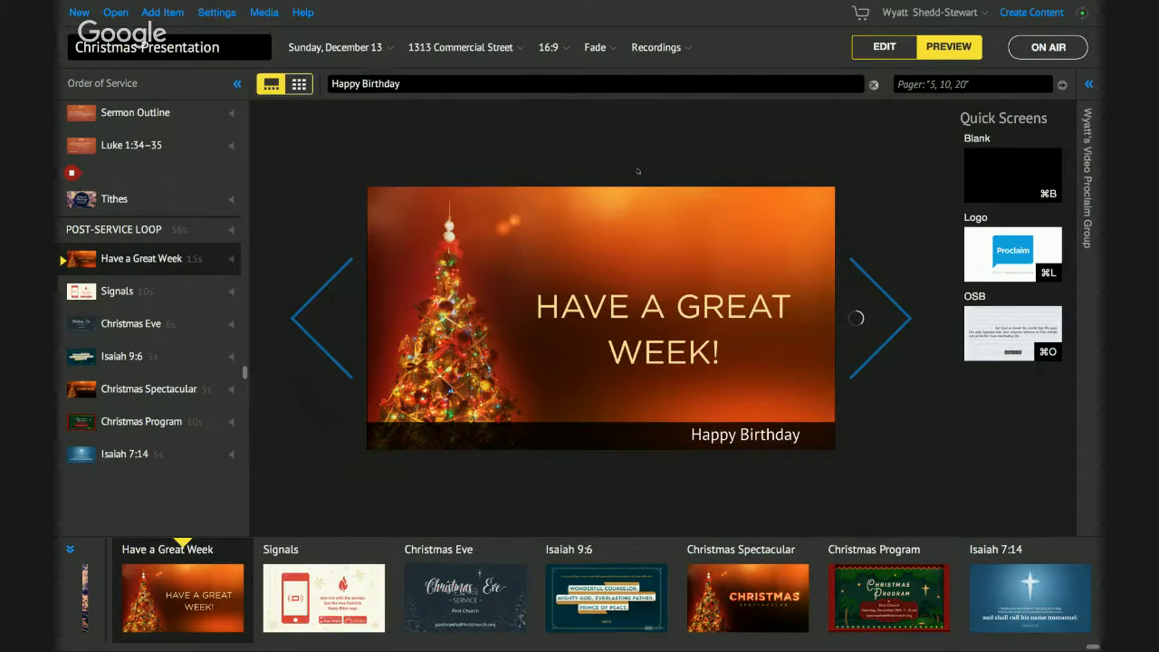
# - Clear the Happy Birthday crawl and browse all preview slides as a thumbnail grid
pyautogui.click(874, 85)
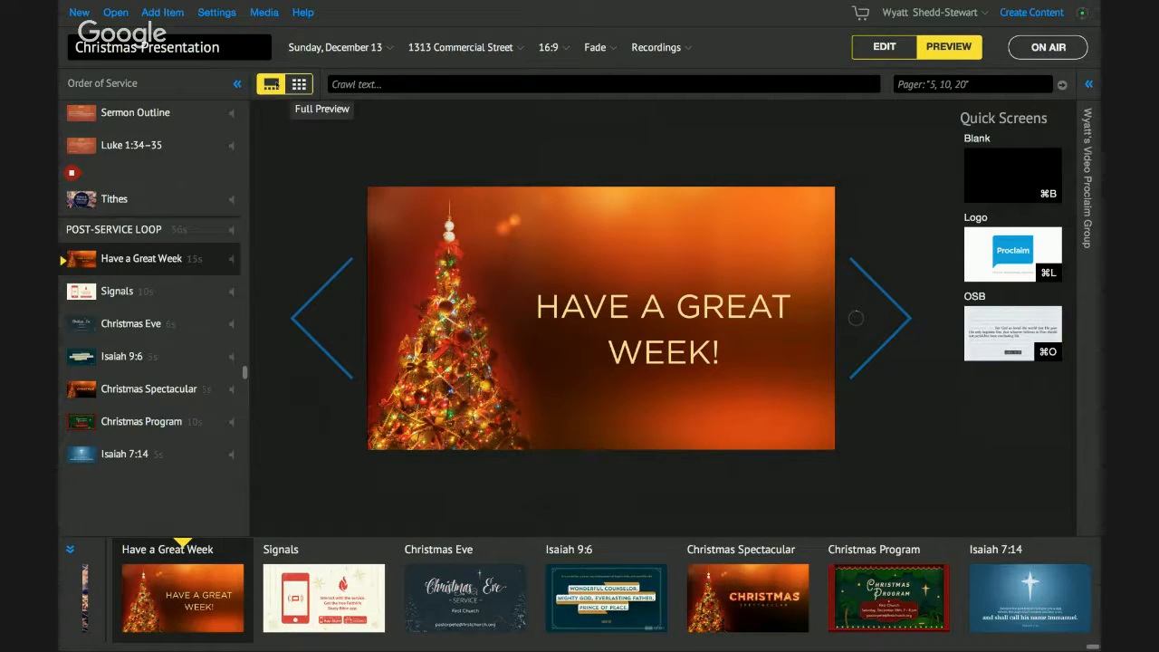
pyautogui.click(299, 84)
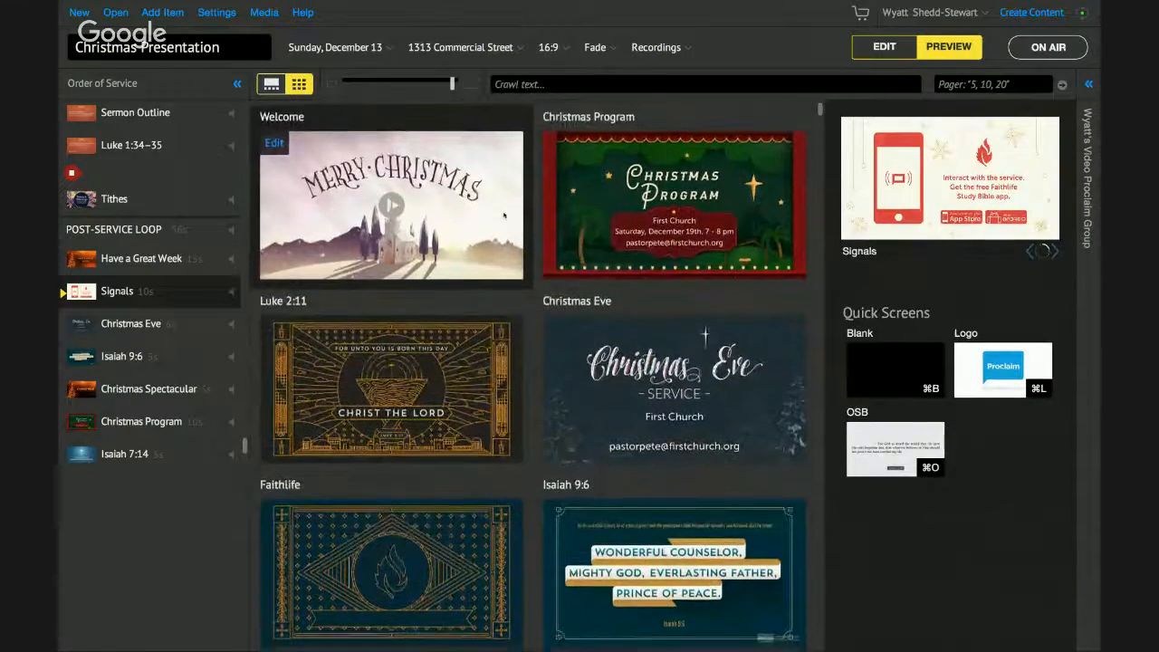
pyautogui.scroll(-8, 504, 214)
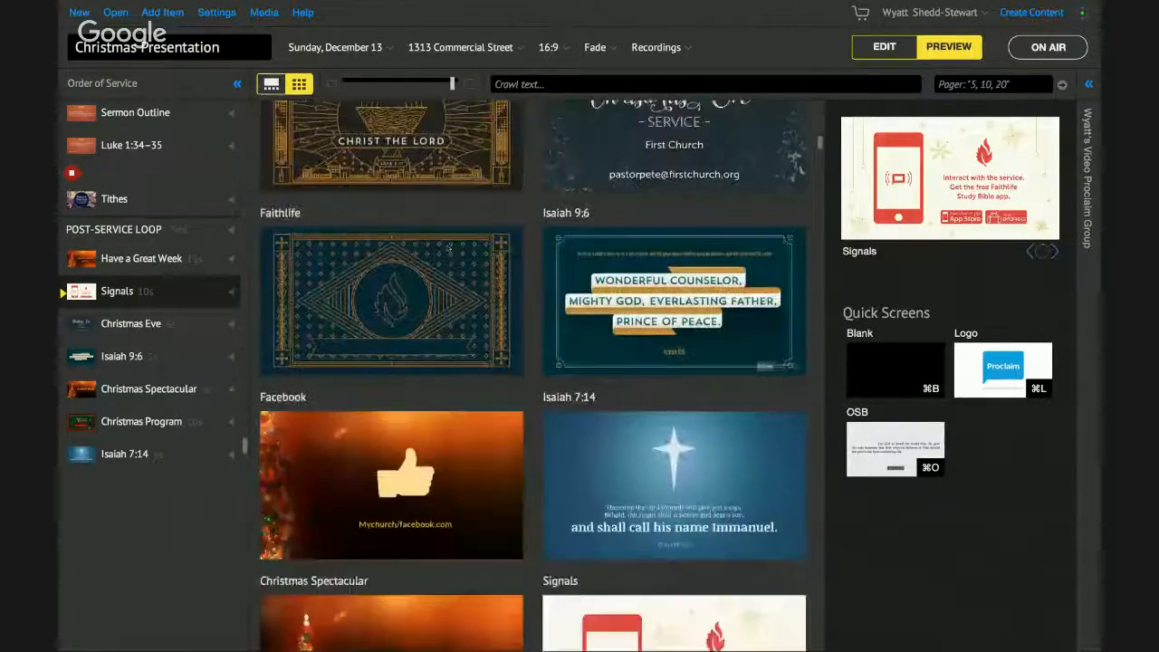
pyautogui.scroll(-9, 450, 247)
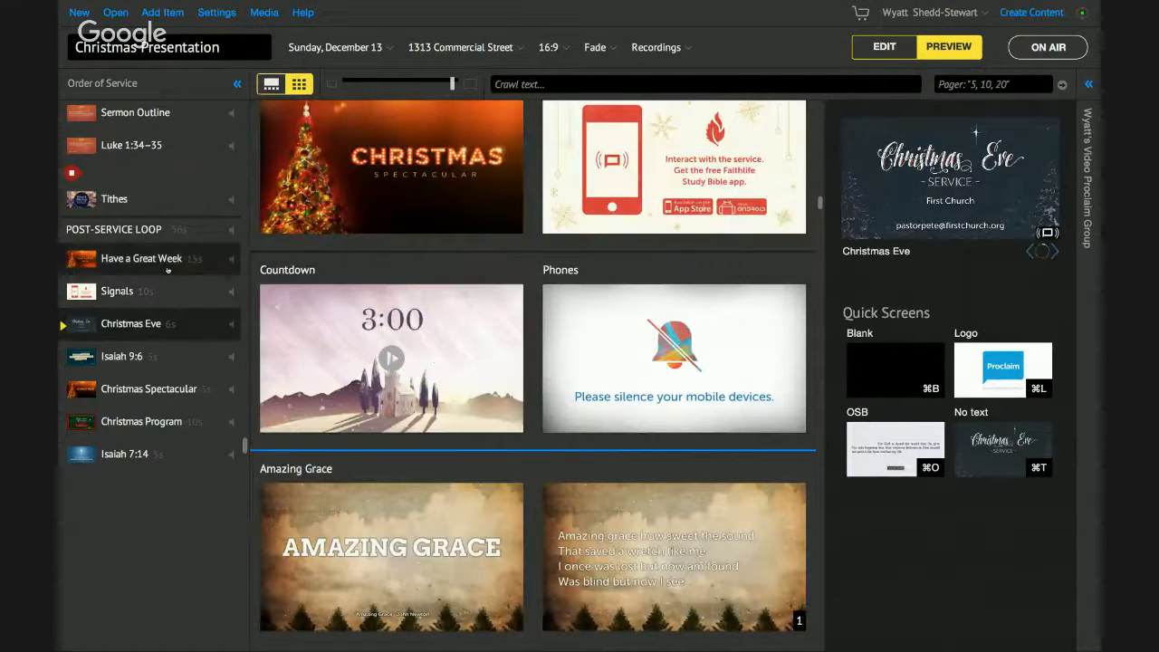
pyautogui.scroll(3, 169, 269)
pyautogui.scroll(-4, 476, 464)
pyautogui.scroll(-2, 476, 464)
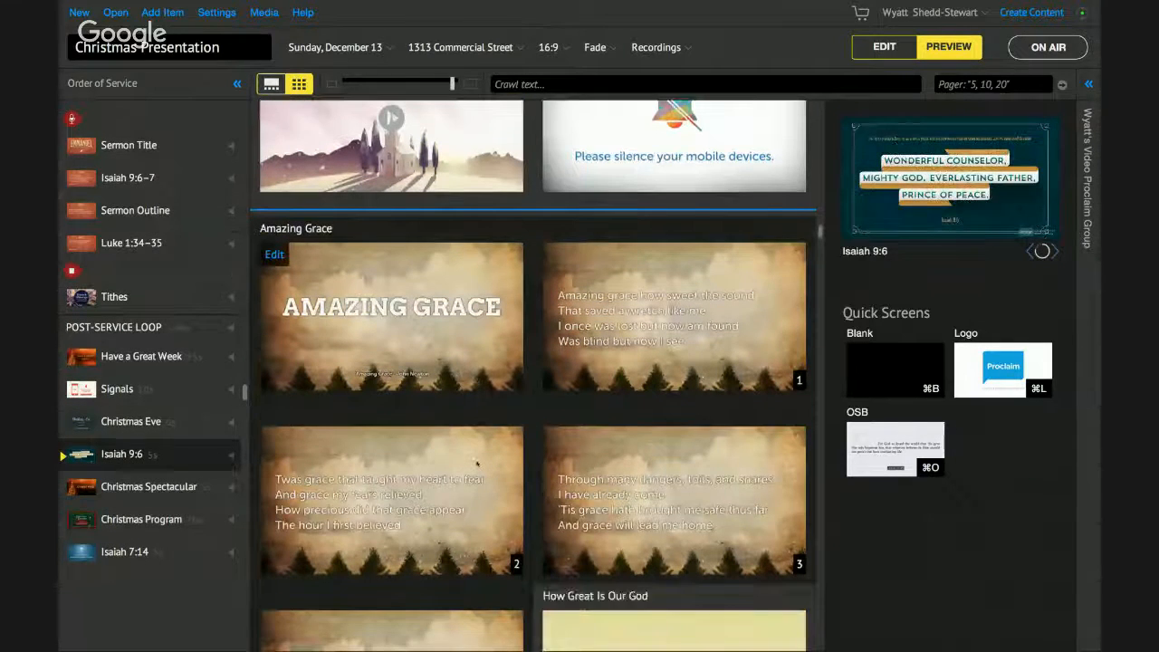
pyautogui.scroll(-15, 476, 464)
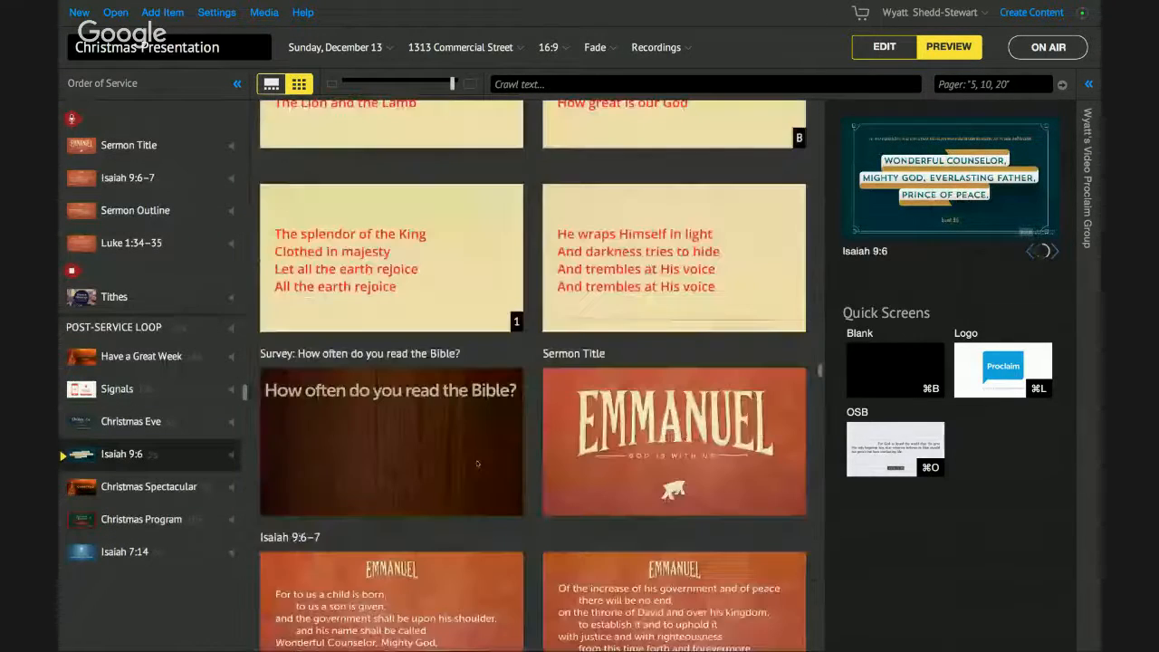
pyautogui.scroll(-20, 477, 464)
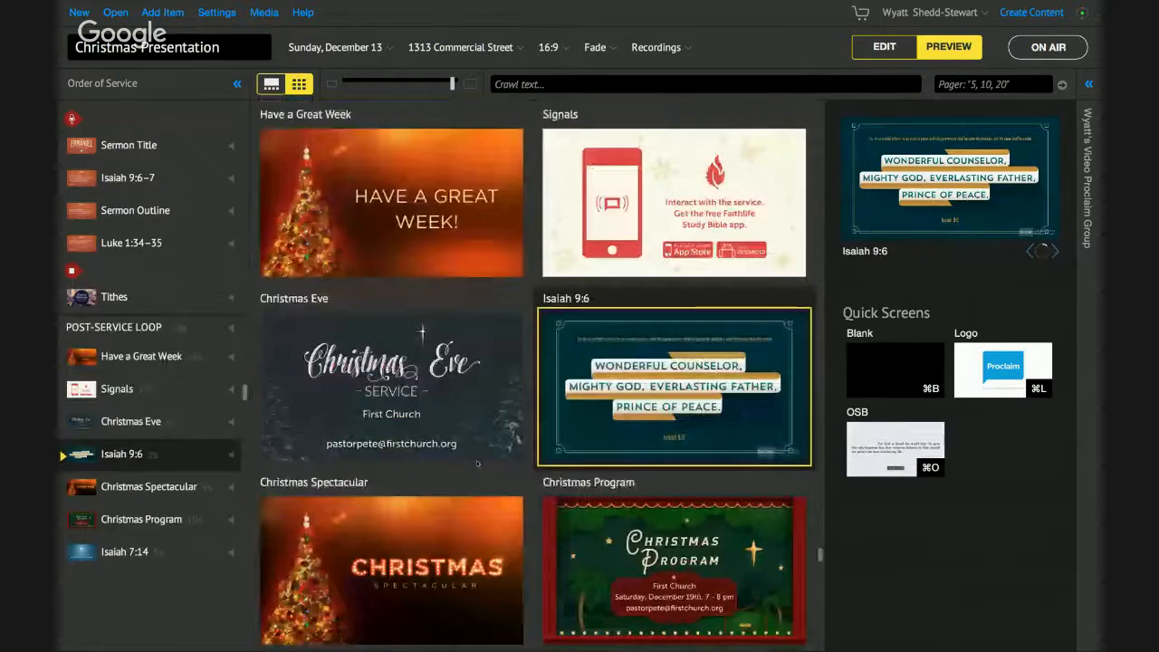
pyautogui.scroll(15, 422, 313)
# - Shrink the slide thumbnails and open How Great Is Our God for editing
pyautogui.moveTo(453, 84); pyautogui.dragTo(439, 90)
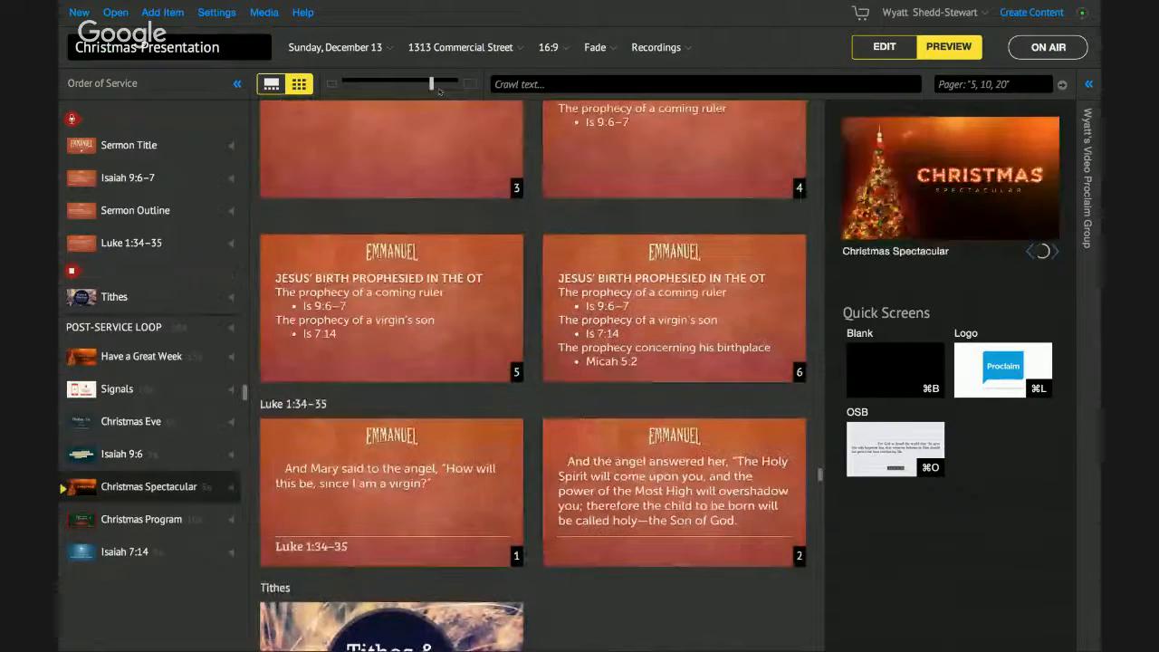
pyautogui.scroll(5, 439, 143)
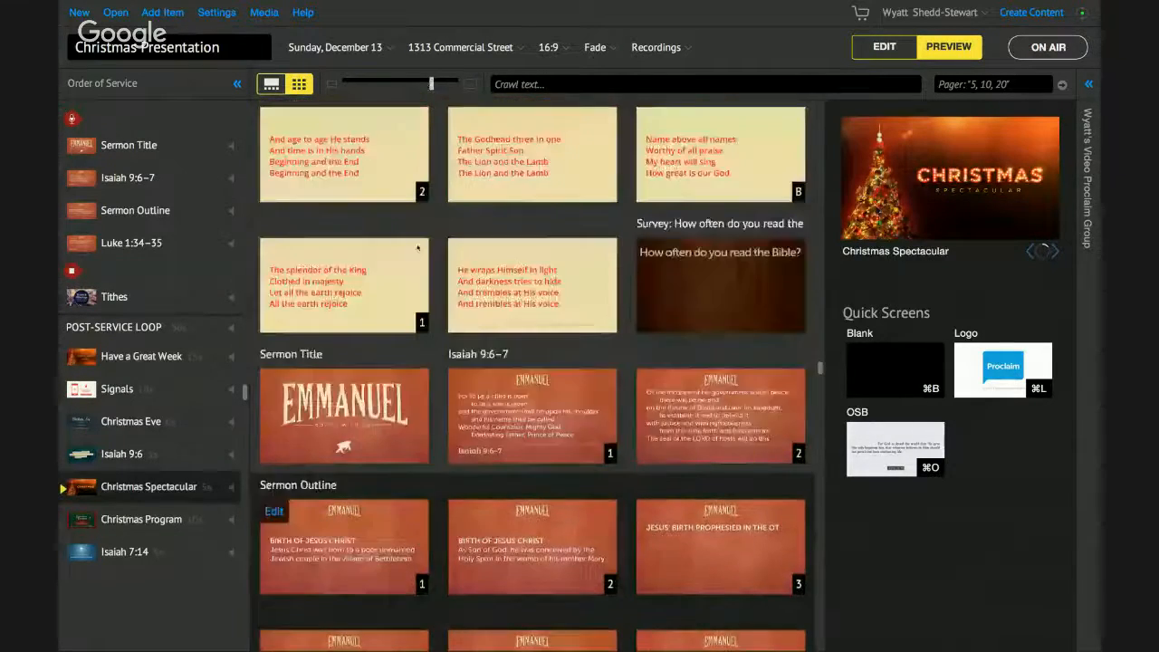
pyautogui.scroll(4, 438, 143)
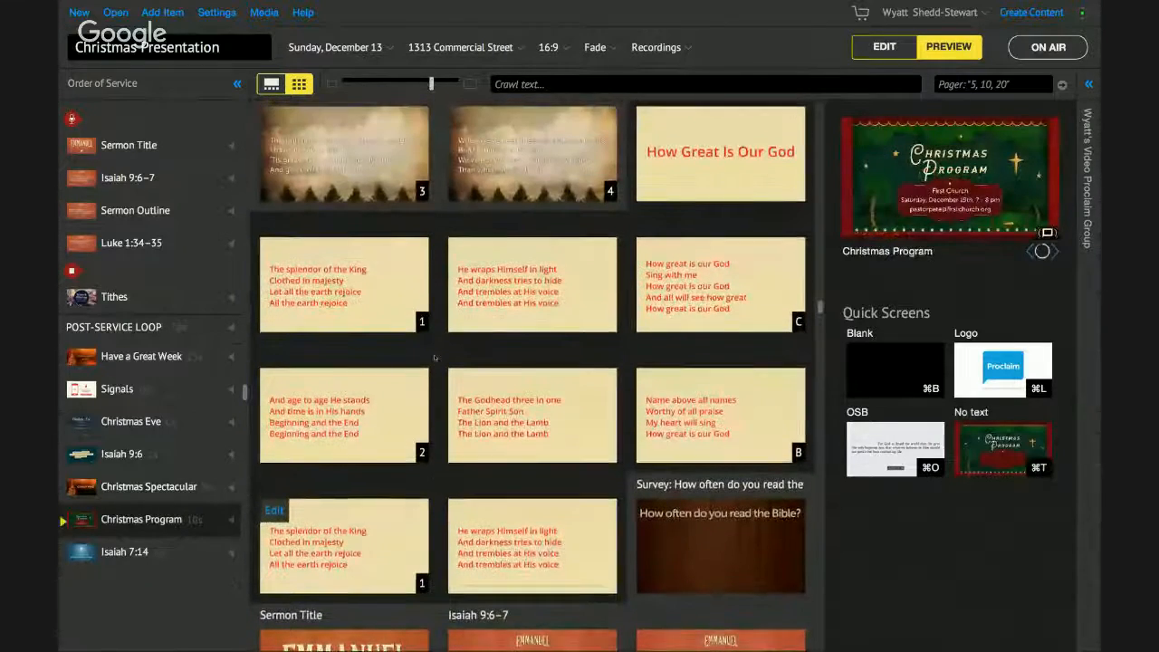
pyautogui.scroll(1, 434, 358)
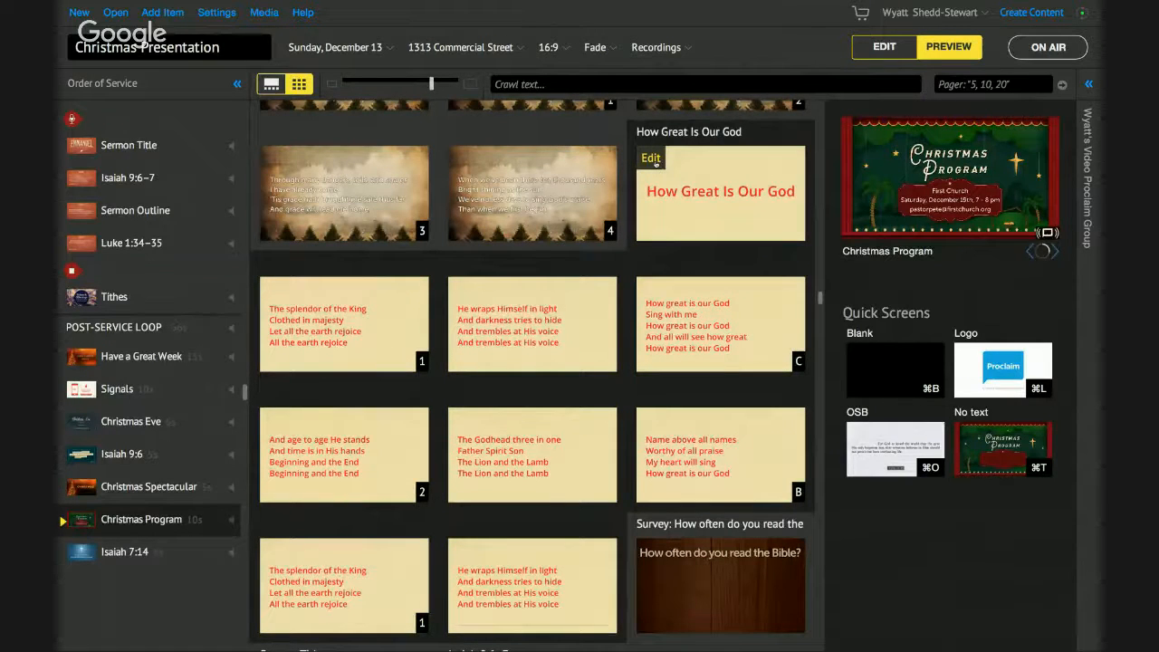
pyautogui.click(654, 159)
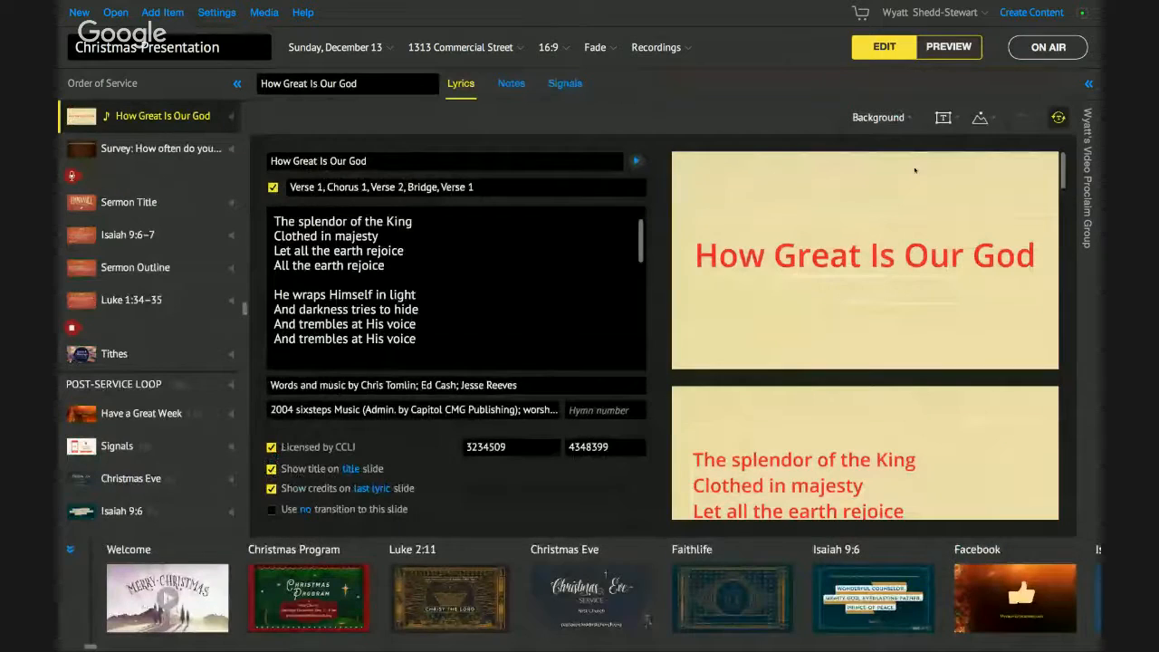
# - Go on air with the countdown, then switch the live screen to Blank, then Logo
pyautogui.click(1039, 54)
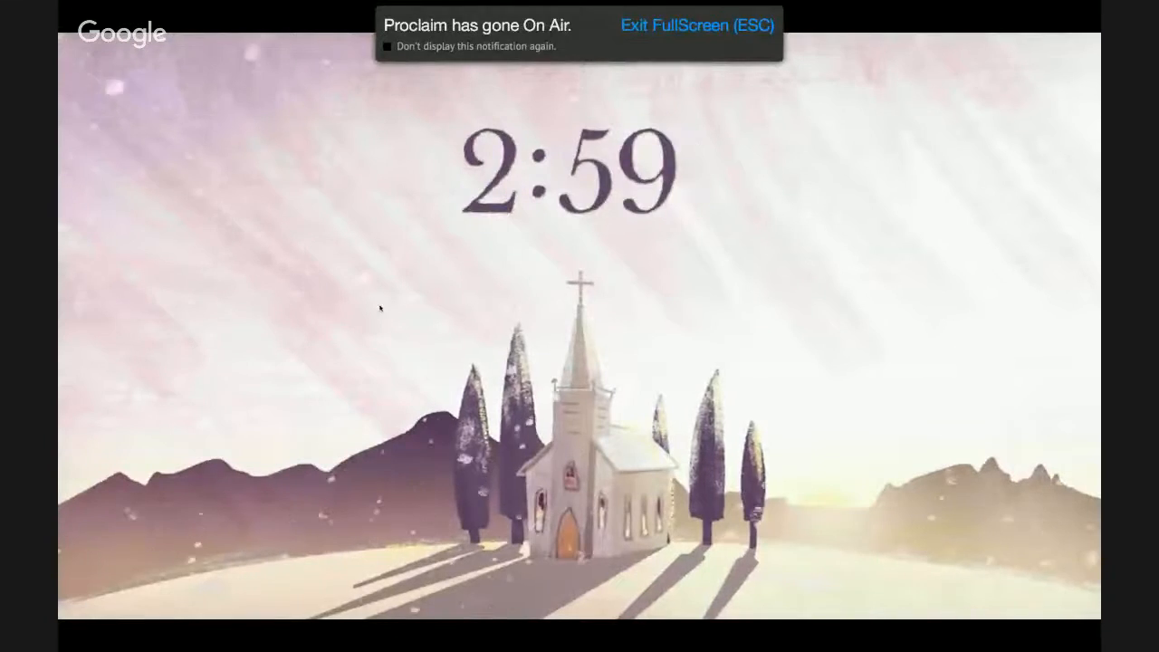
pyautogui.press('Escape')
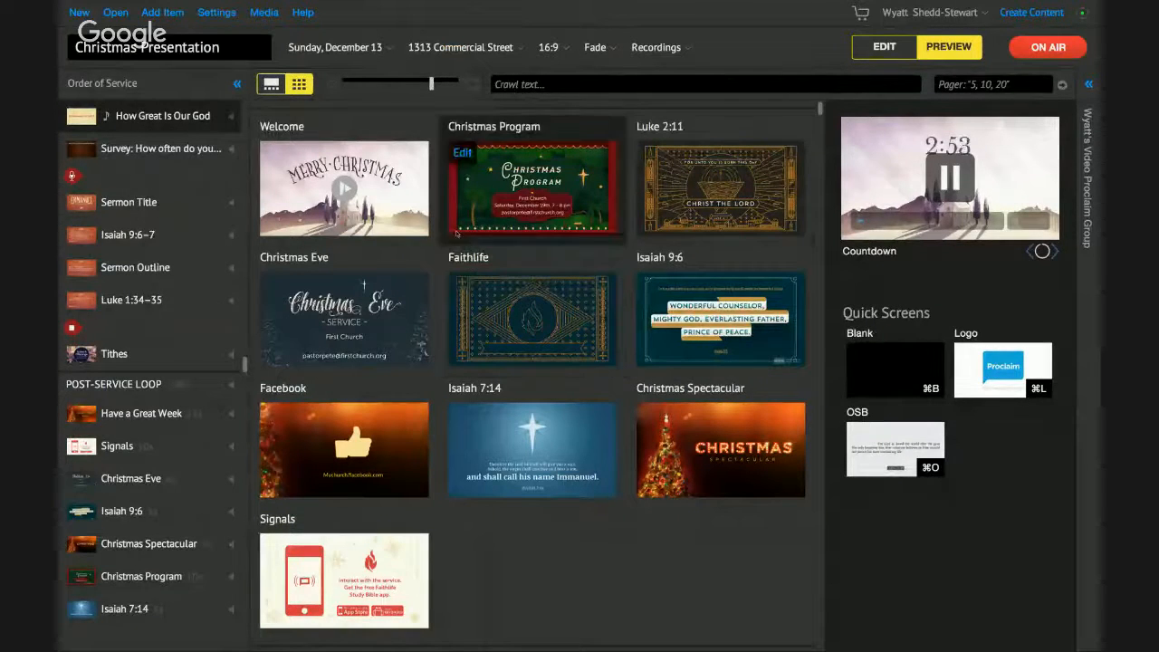
pyautogui.click(278, 90)
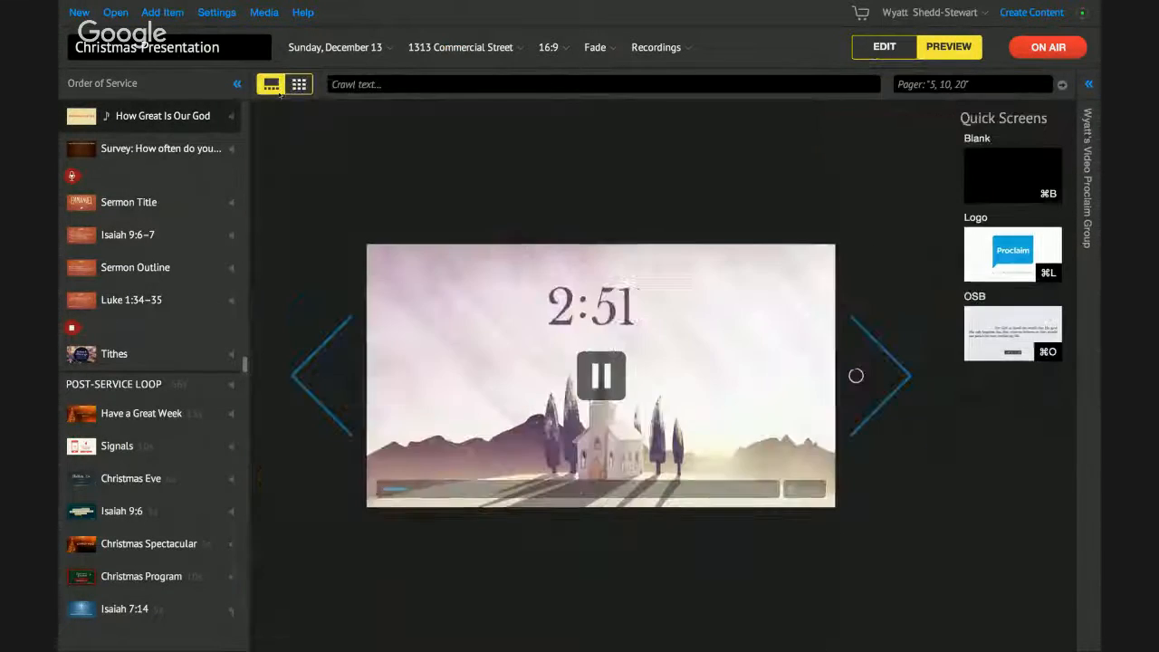
pyautogui.click(294, 88)
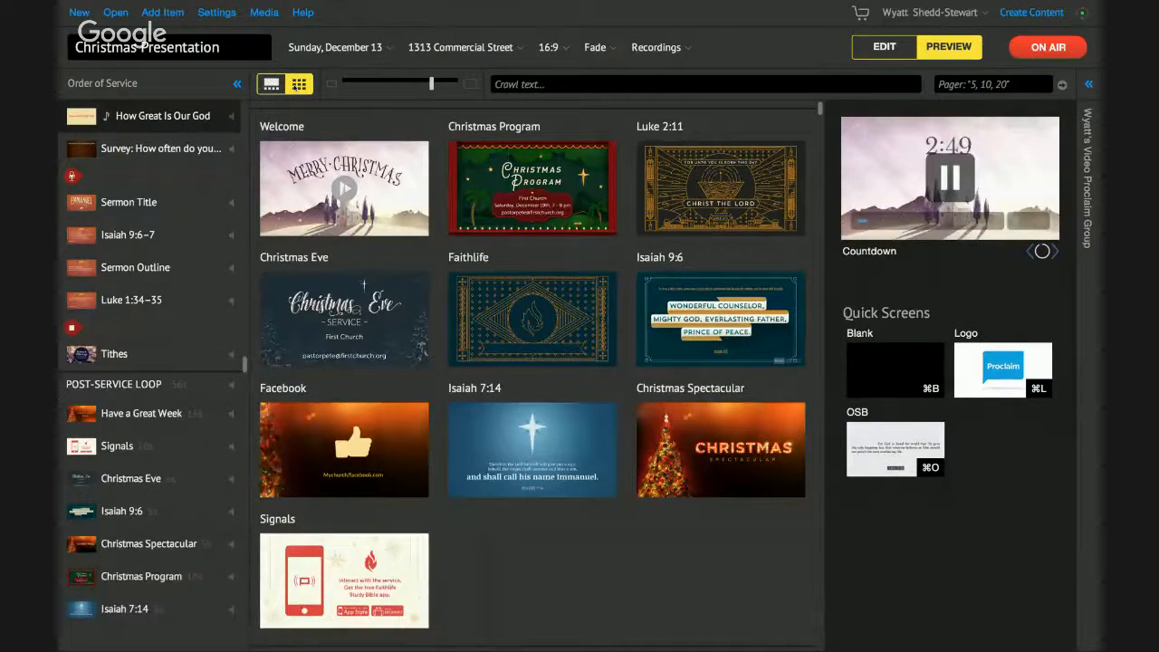
pyautogui.click(907, 366)
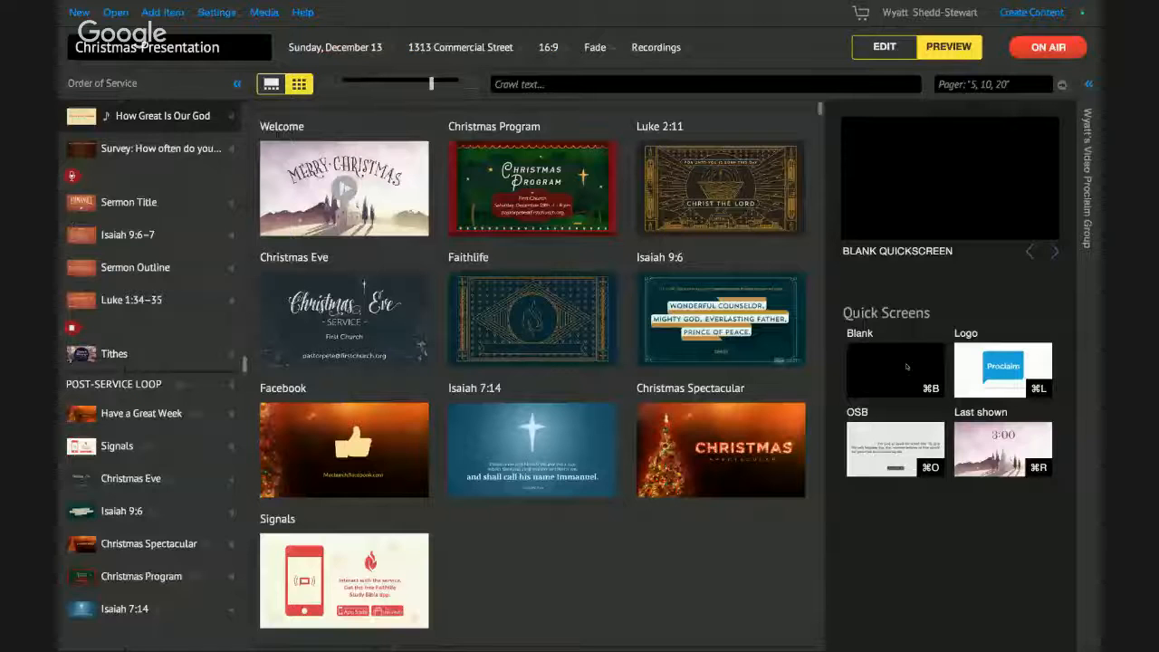
pyautogui.click(980, 367)
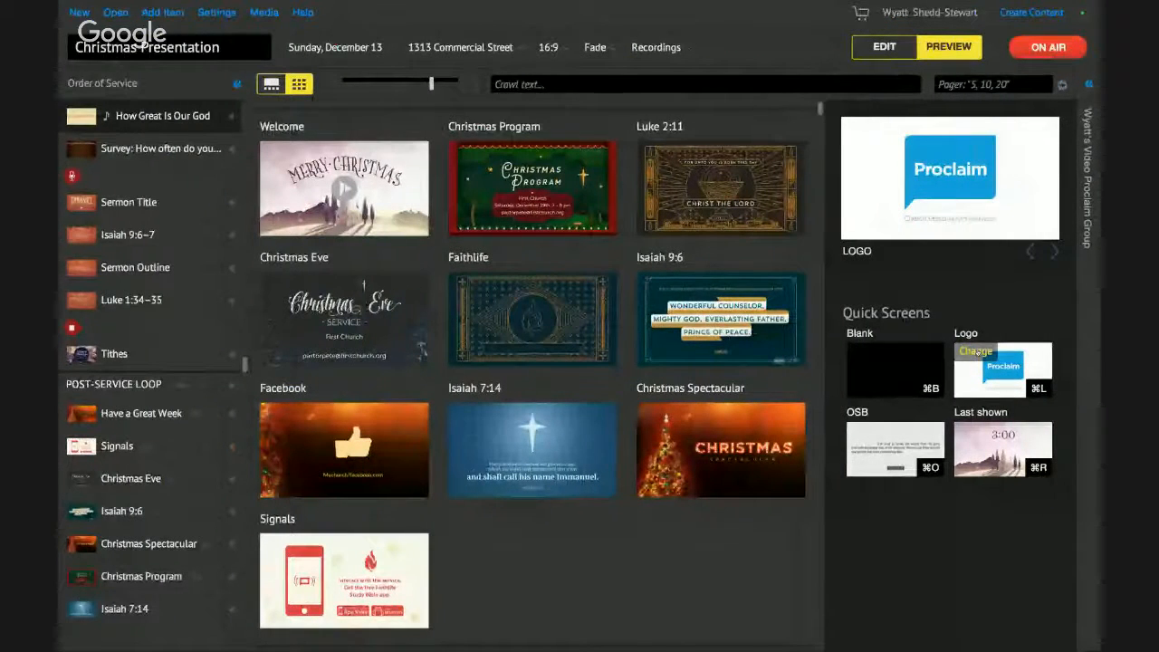
# - Look up John 3:16 (ESV) by reference and send it to the live screen
pyautogui.press('super+f')
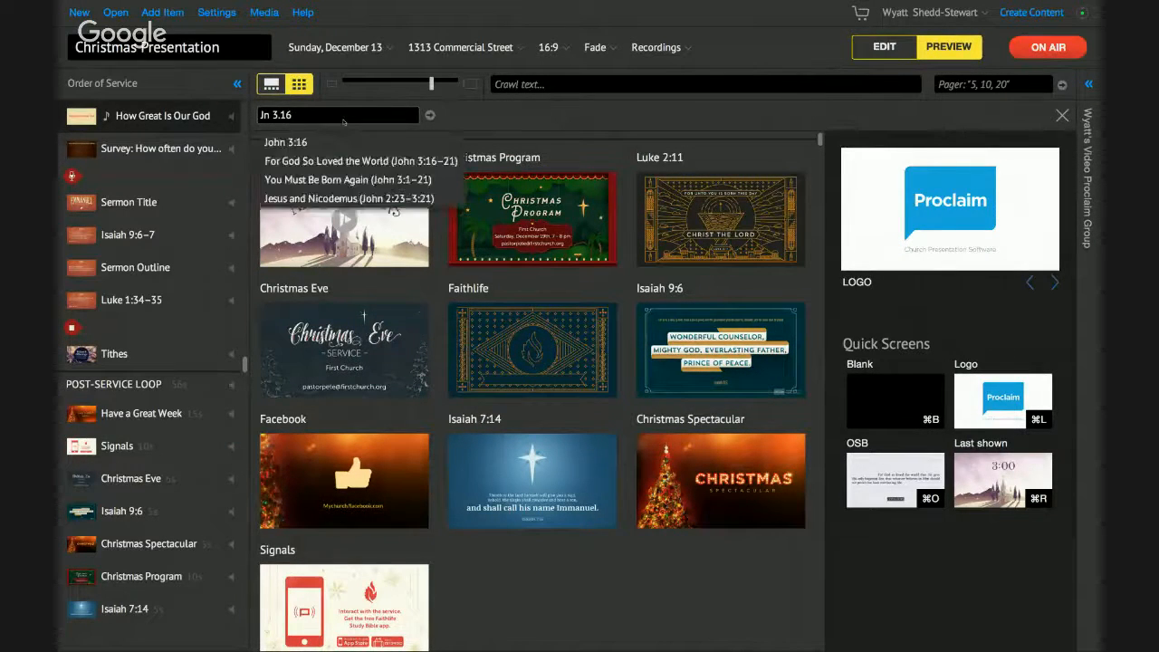
pyautogui.press('Return')
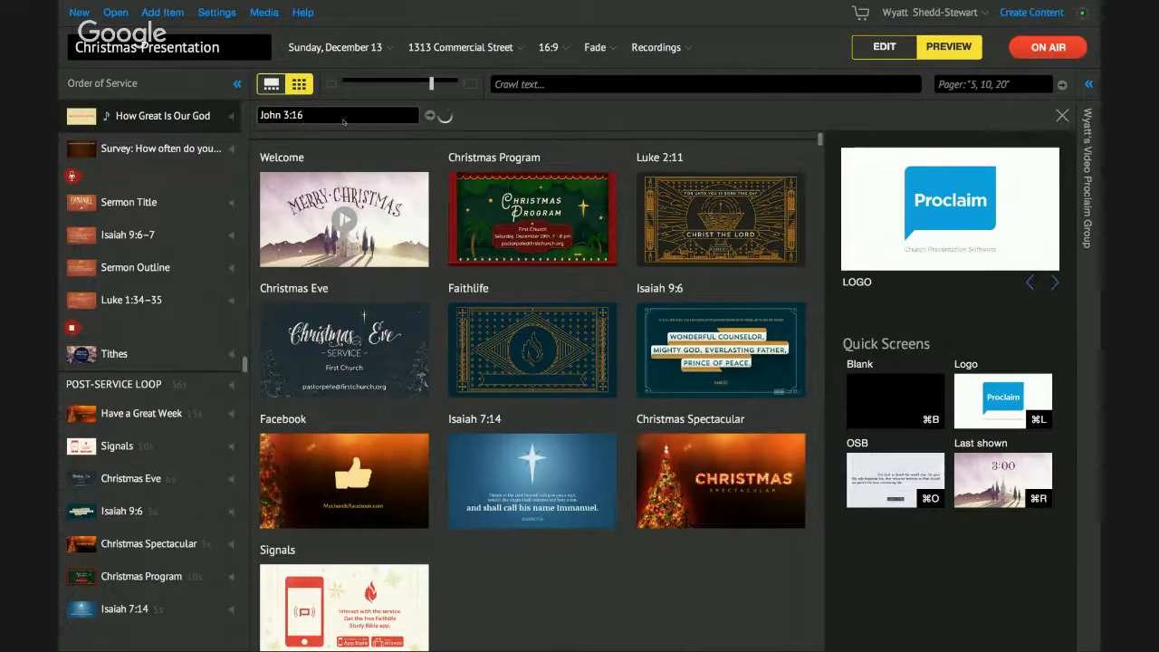
pyautogui.hotkey('ctrl', 'Right')
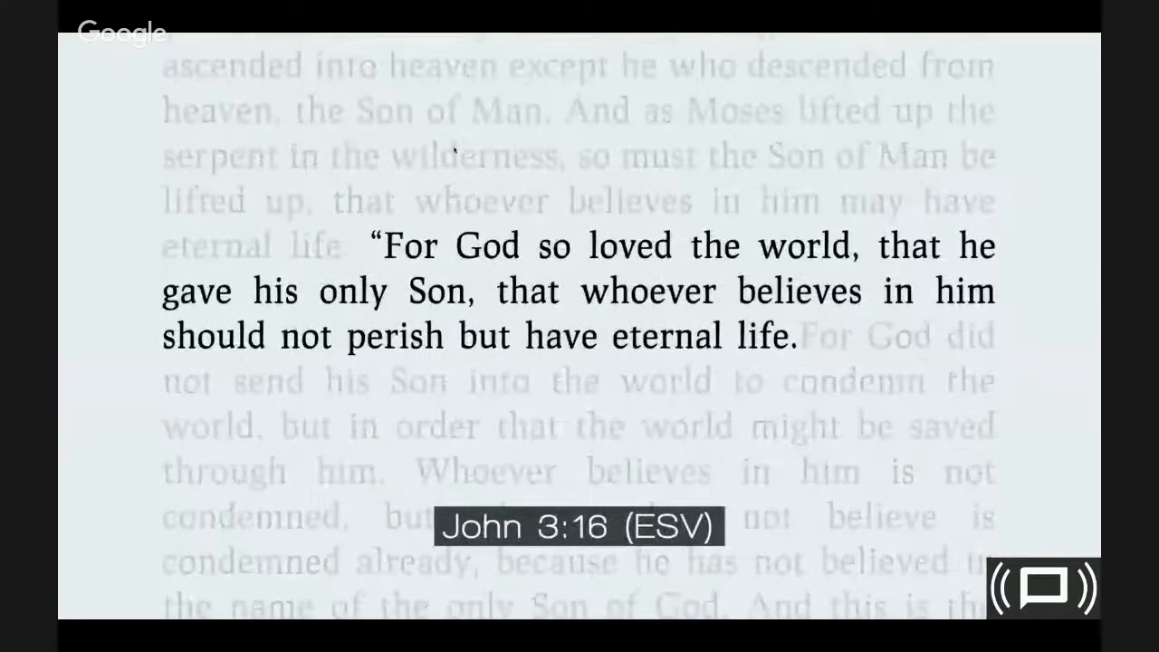
pyautogui.hotkey('ctrl', 'Left')
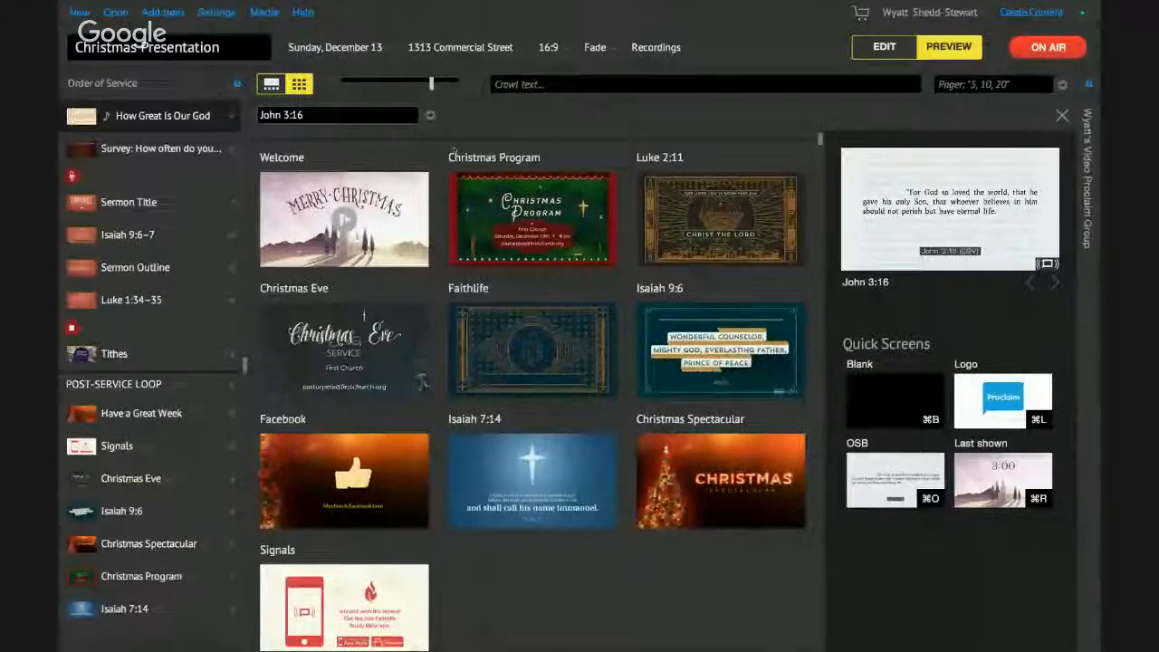
# - Show the last countdown again, take the service off air, and switch to the Hangouts desktop
pyautogui.click(1003, 469)
pyautogui.hotkey('ctrl', 'Right')
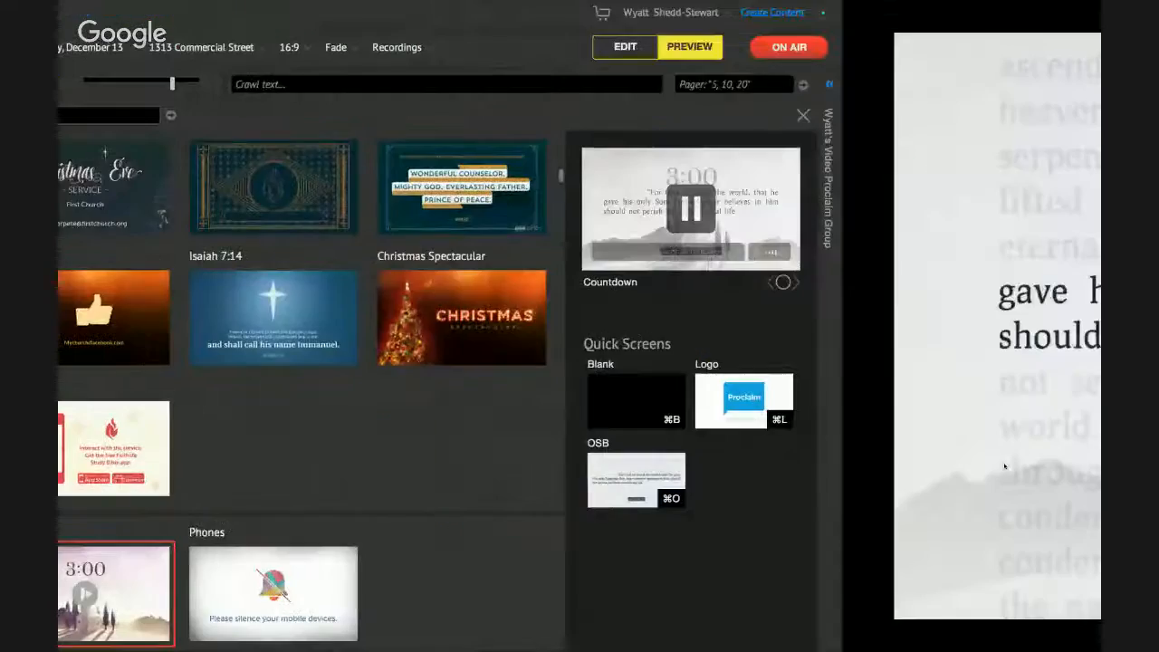
pyautogui.hotkey('ctrl', 'Left')
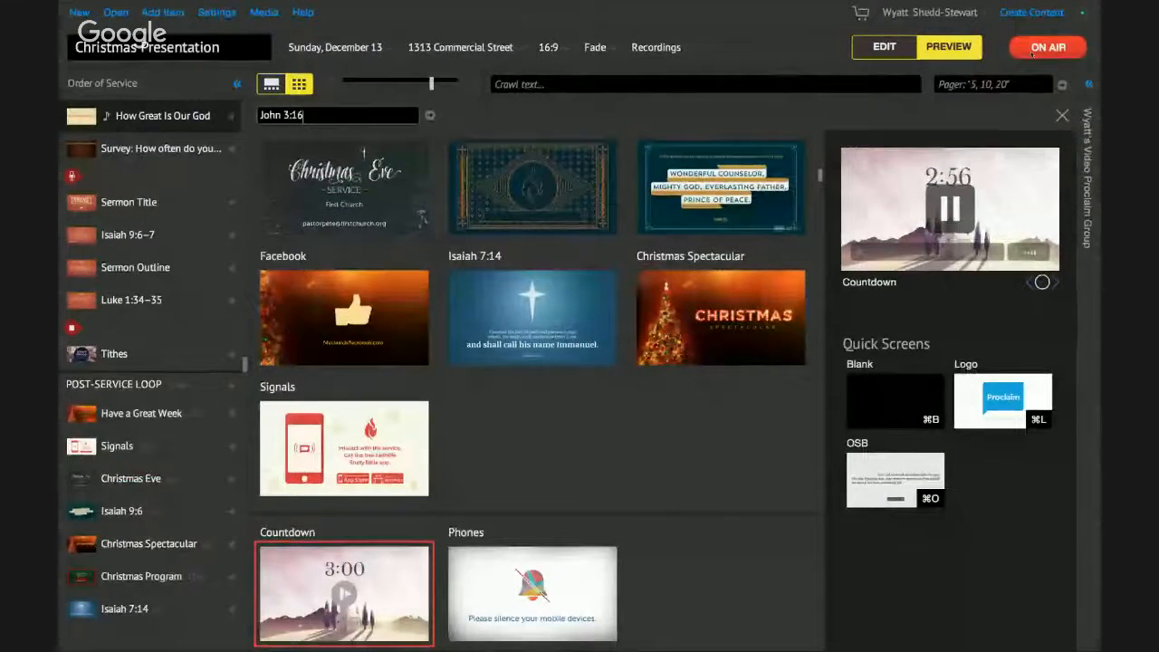
pyautogui.click(1036, 49)
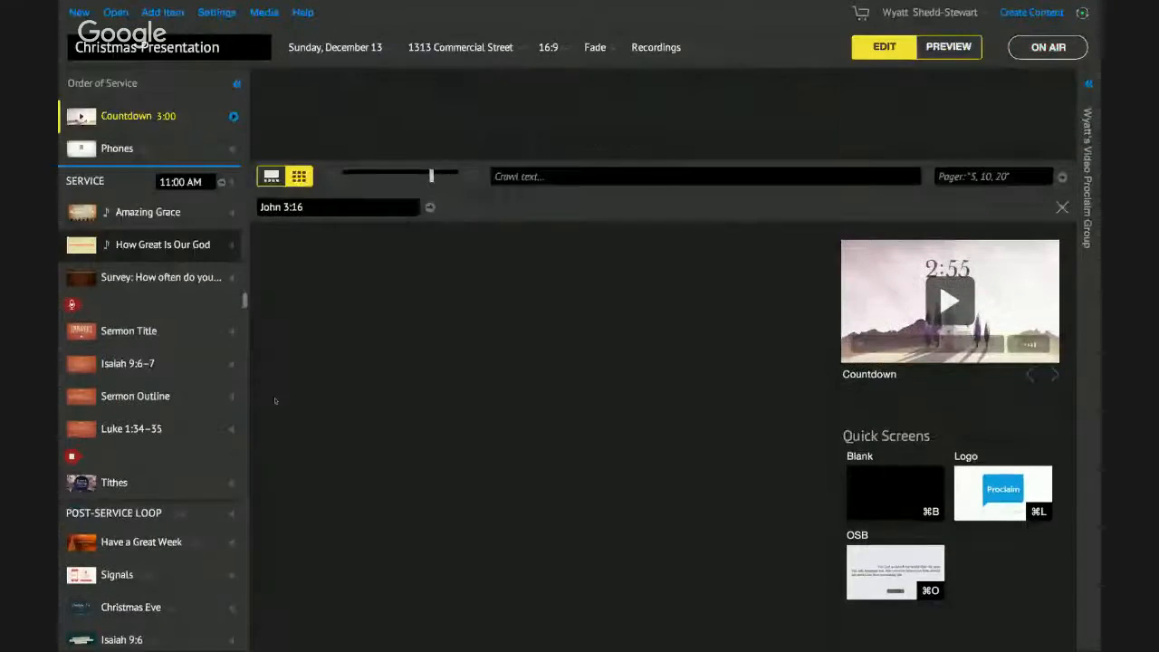
pyautogui.hotkey('ctrl', 'Left')
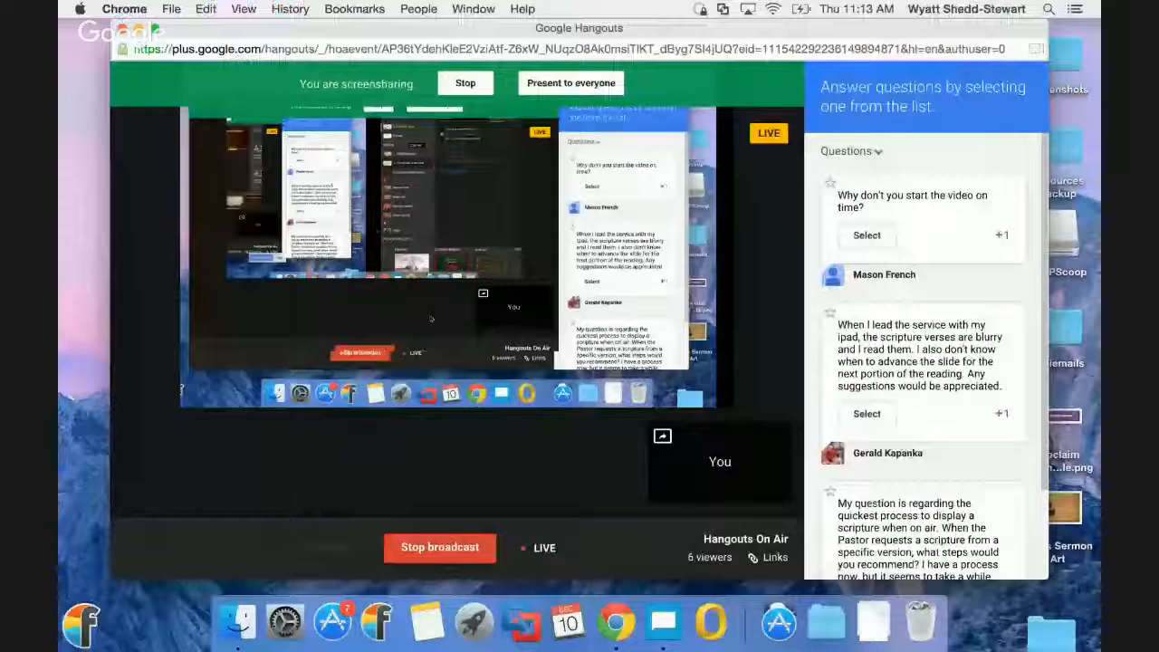
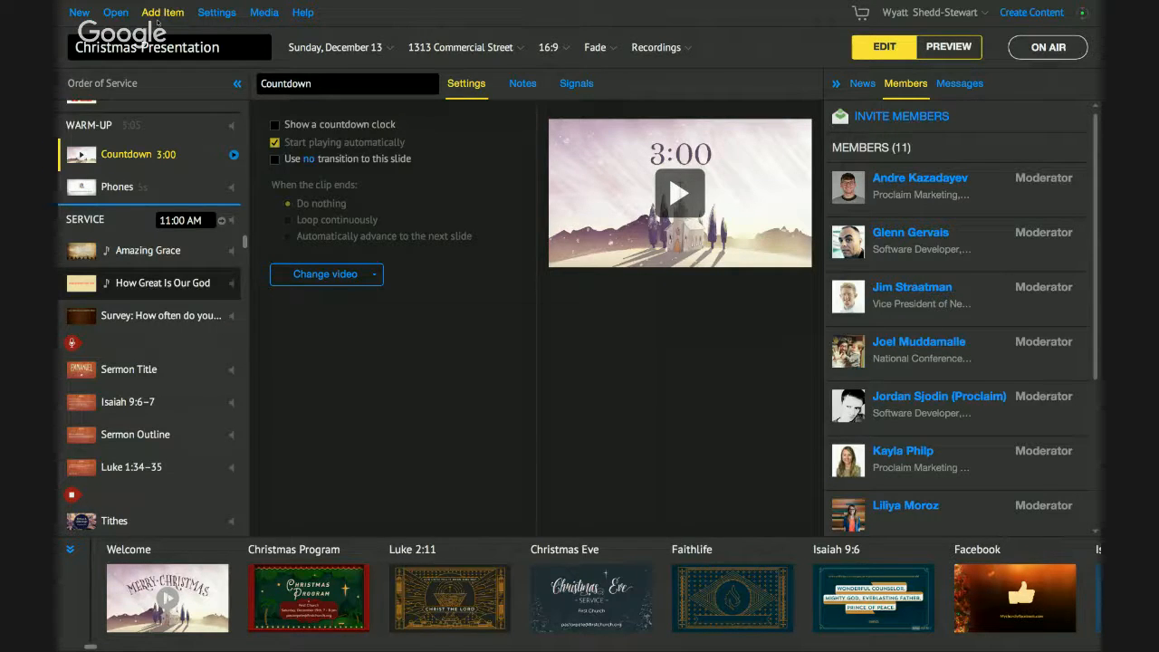
# - Bring up the list of item types that can be added to the Christmas Presentation
pyautogui.click(157, 19)
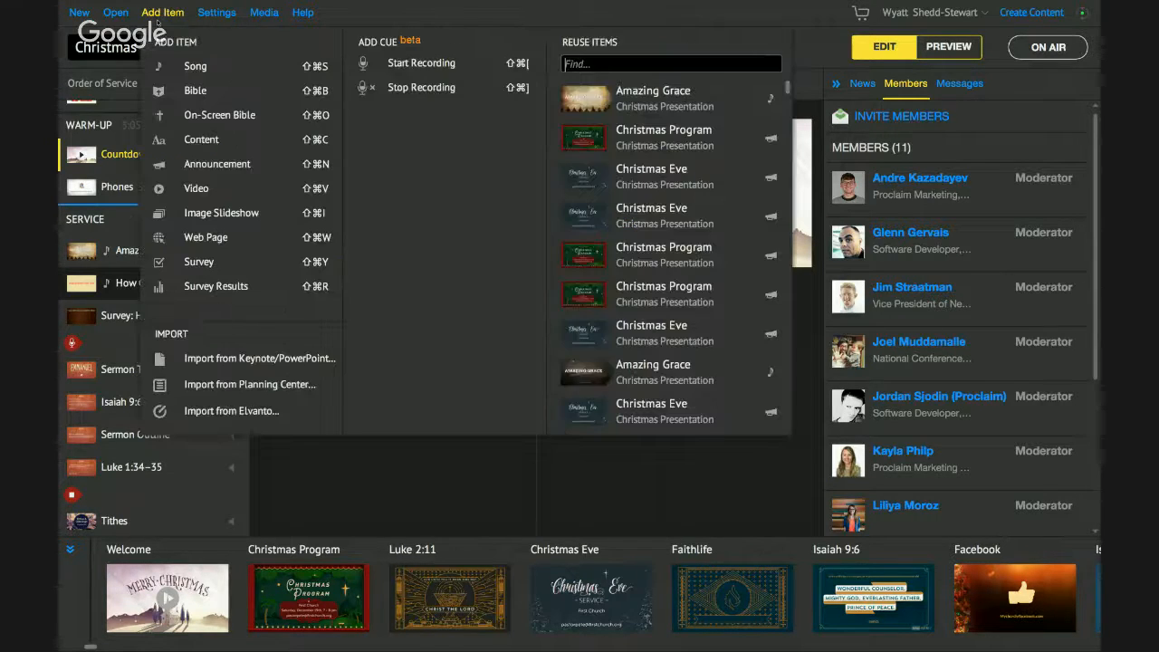
# - Add a Bible item after How Great Is Our God holding John 4:1–13 (Jn 4.1-13)
pyautogui.click(226, 100)
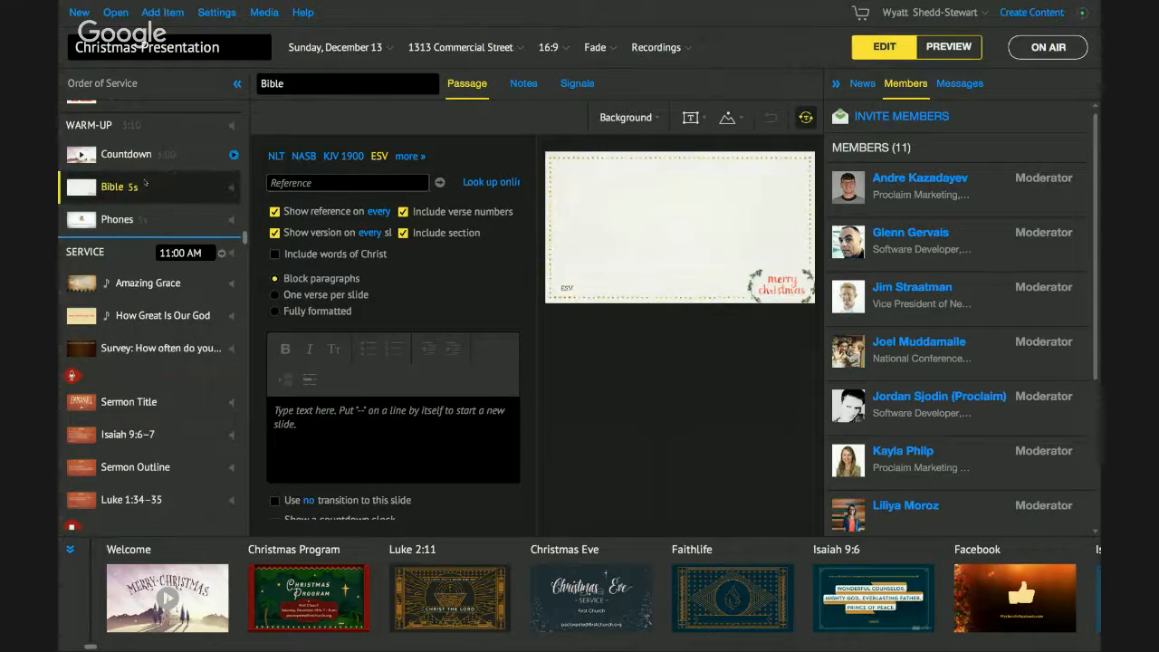
pyautogui.scroll(1, 145, 188)
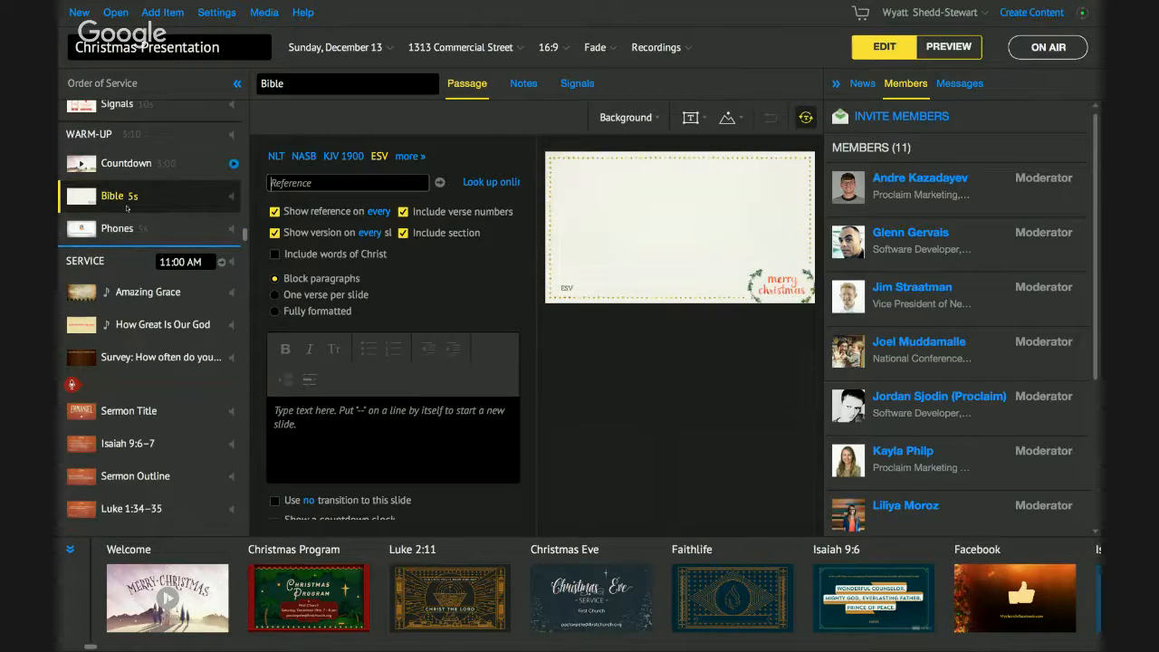
pyautogui.moveTo(132, 198); pyautogui.dragTo(138, 328)
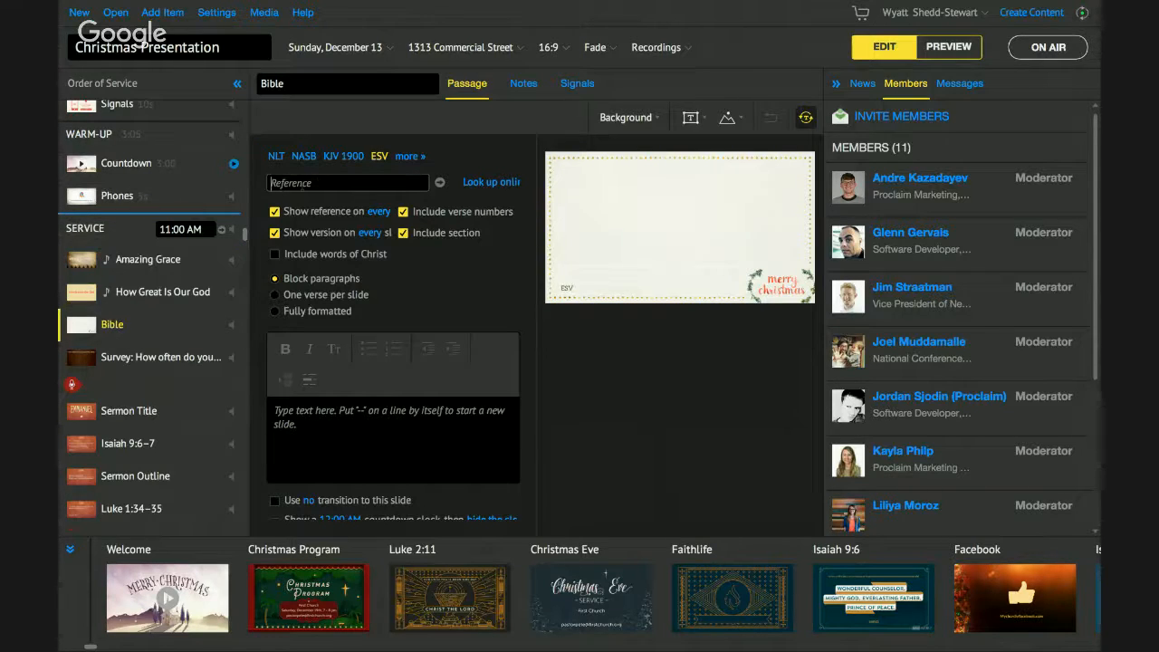
pyautogui.click(301, 183)
pyautogui.write('Jn 4.1-')
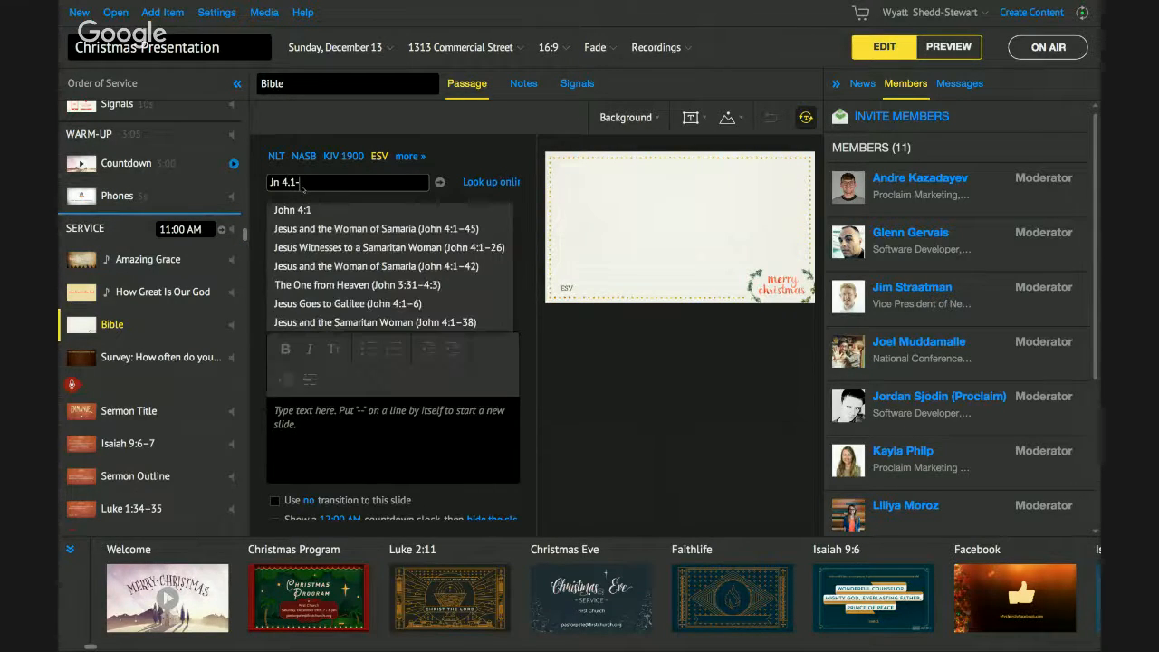
pyautogui.write('13')
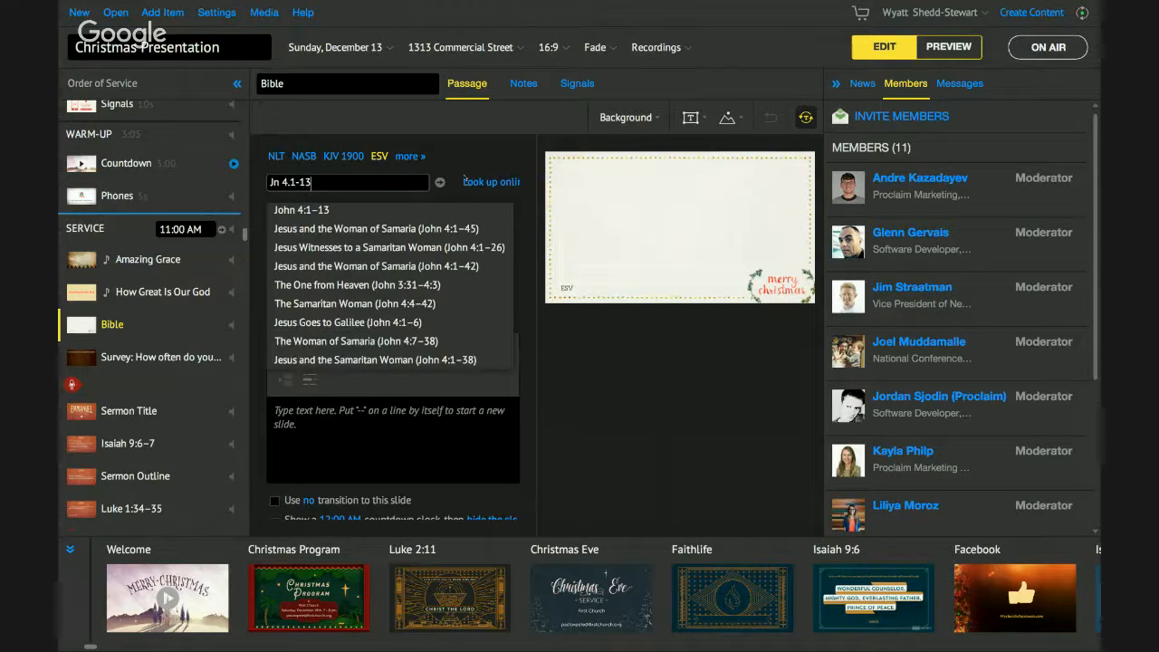
pyautogui.press('Return')
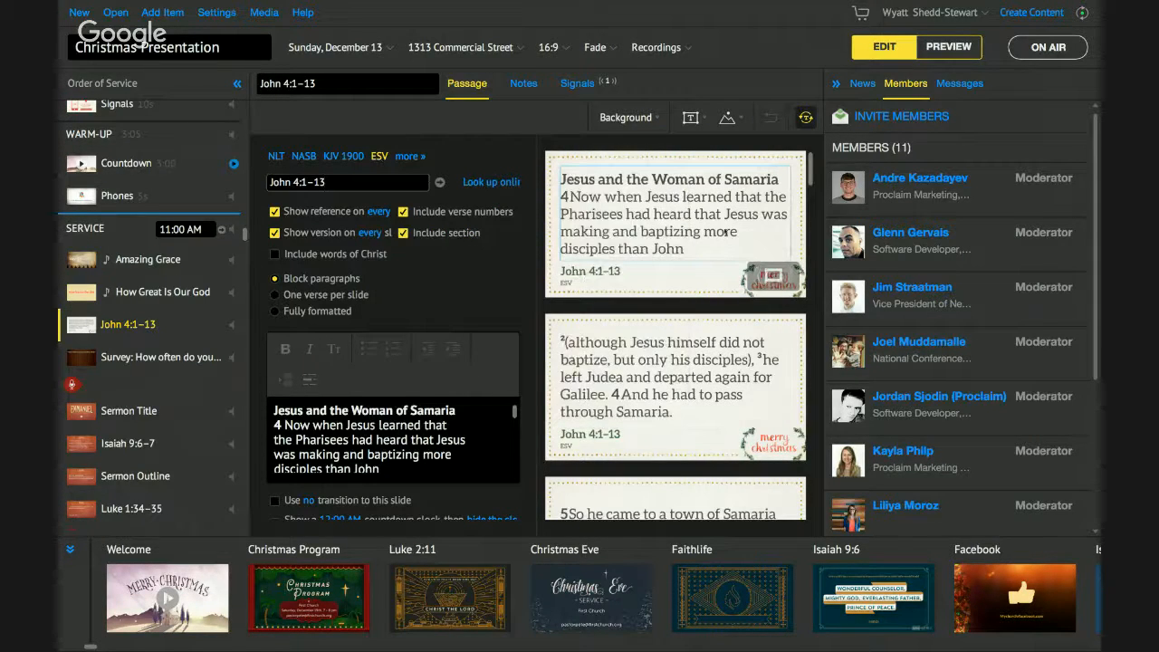
# - Scroll through the John 4:1–13 slide previews and open the slide Background choices
pyautogui.scroll(-2, 724, 229)
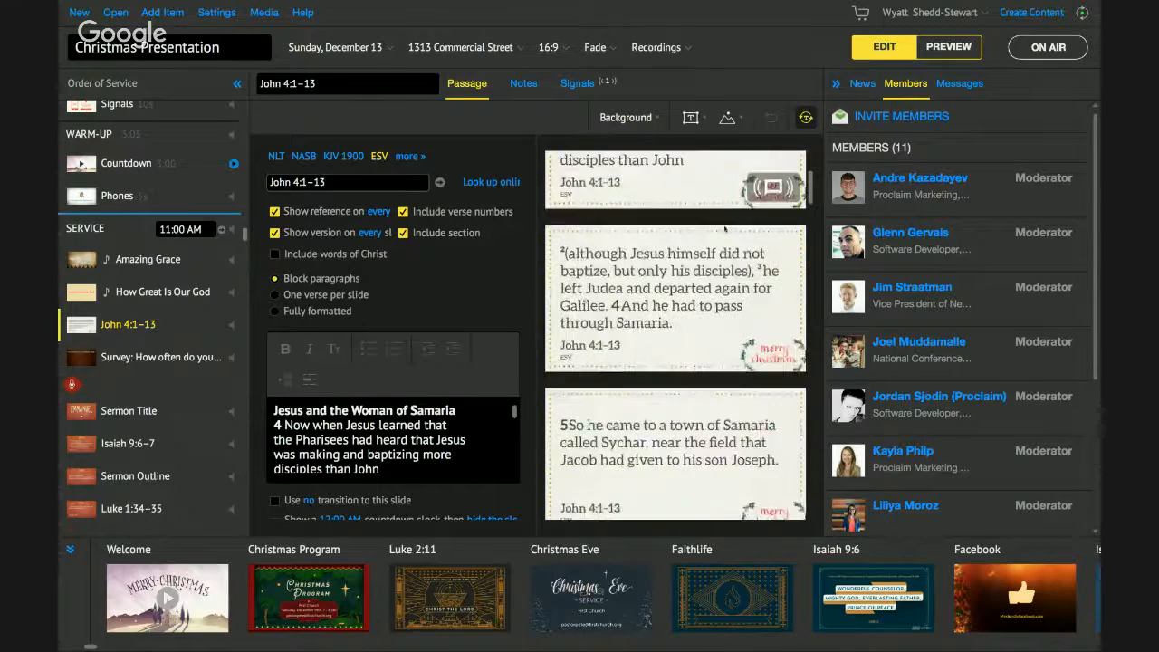
pyautogui.scroll(-3, 725, 229)
pyautogui.scroll(-6, 693, 272)
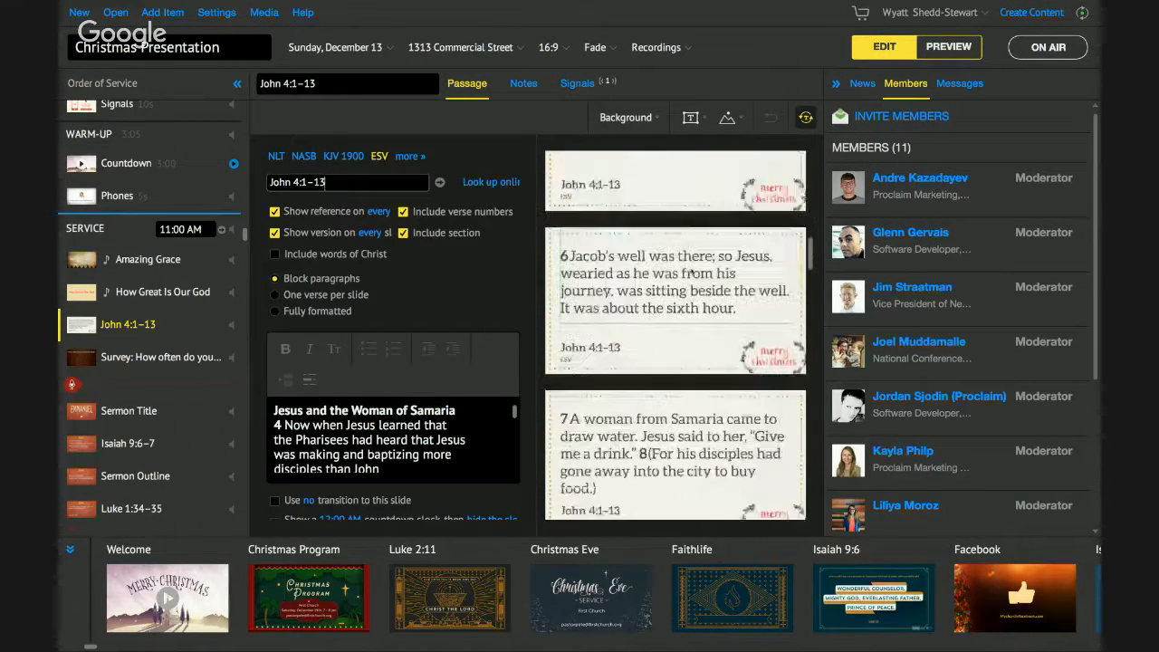
pyautogui.scroll(8, 691, 271)
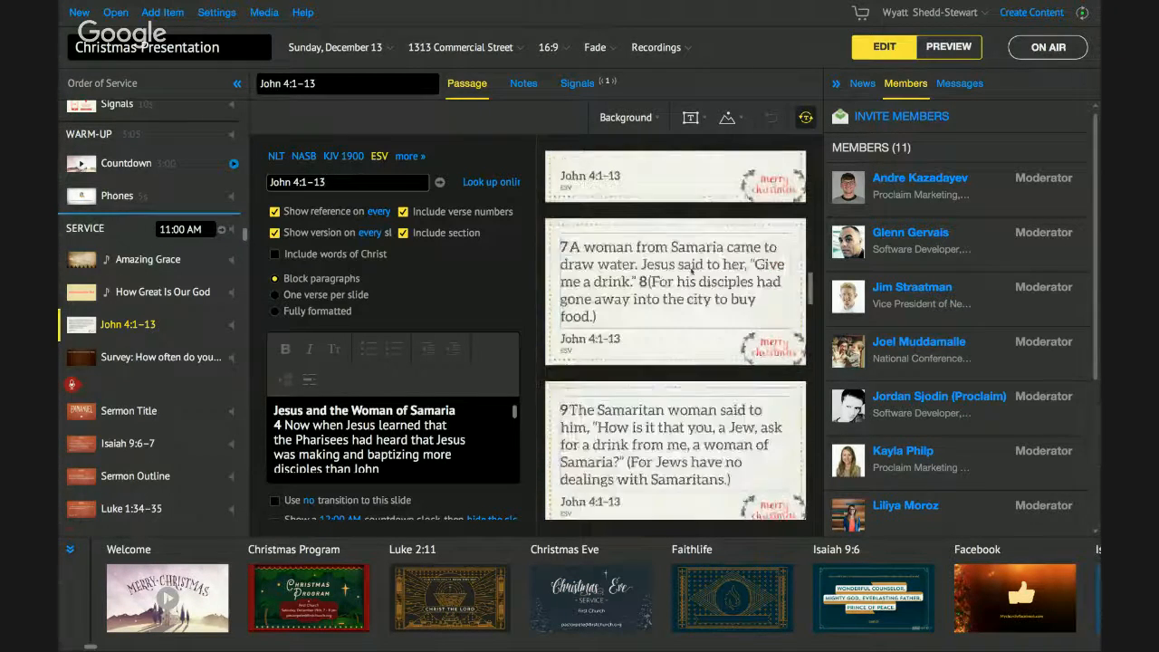
pyautogui.click(653, 115)
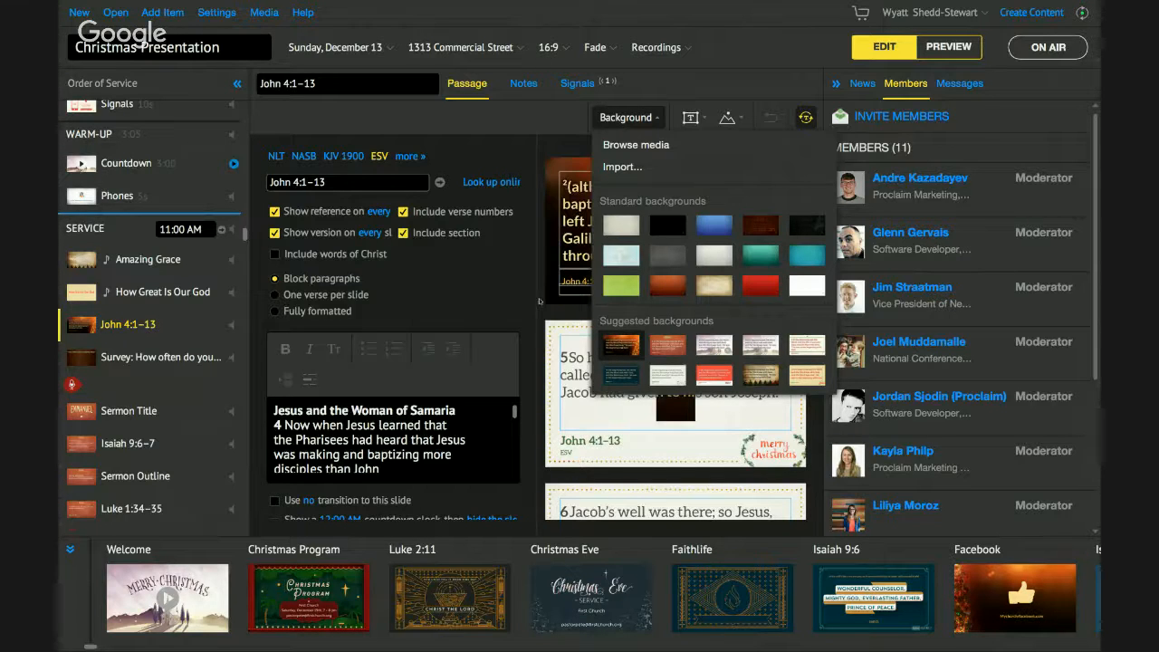
# - Dismiss the background choices, return the slide previews to the top, and bring up Add Item
pyautogui.click(502, 296)
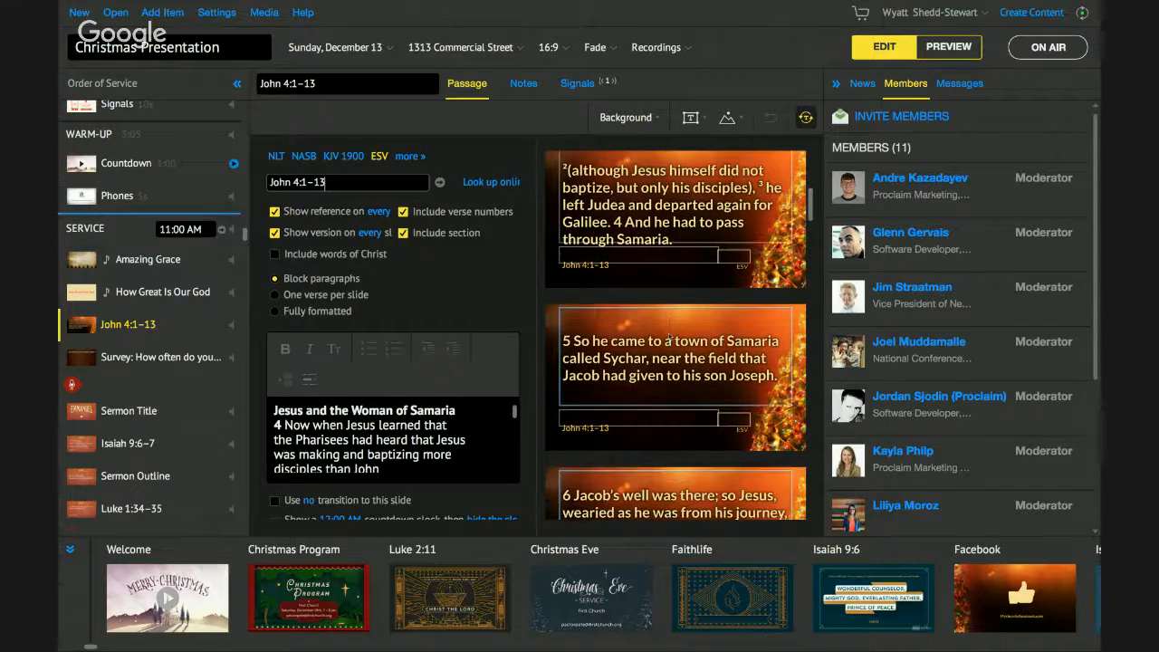
pyautogui.scroll(-1, 668, 338)
pyautogui.scroll(2, 668, 337)
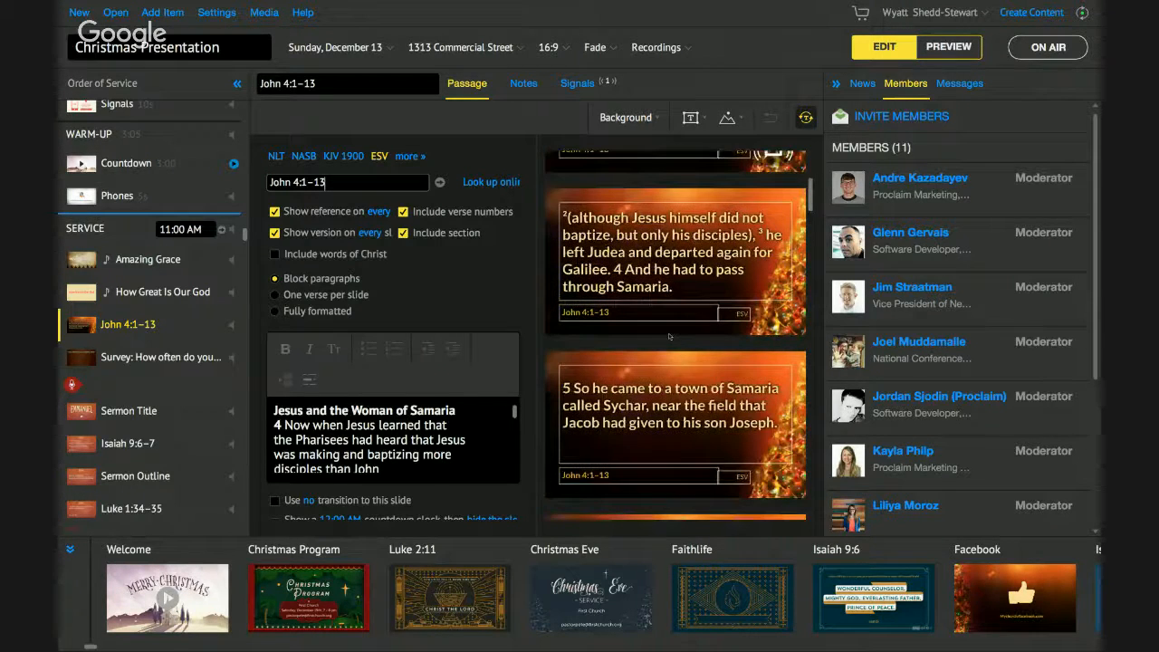
pyautogui.scroll(2, 669, 337)
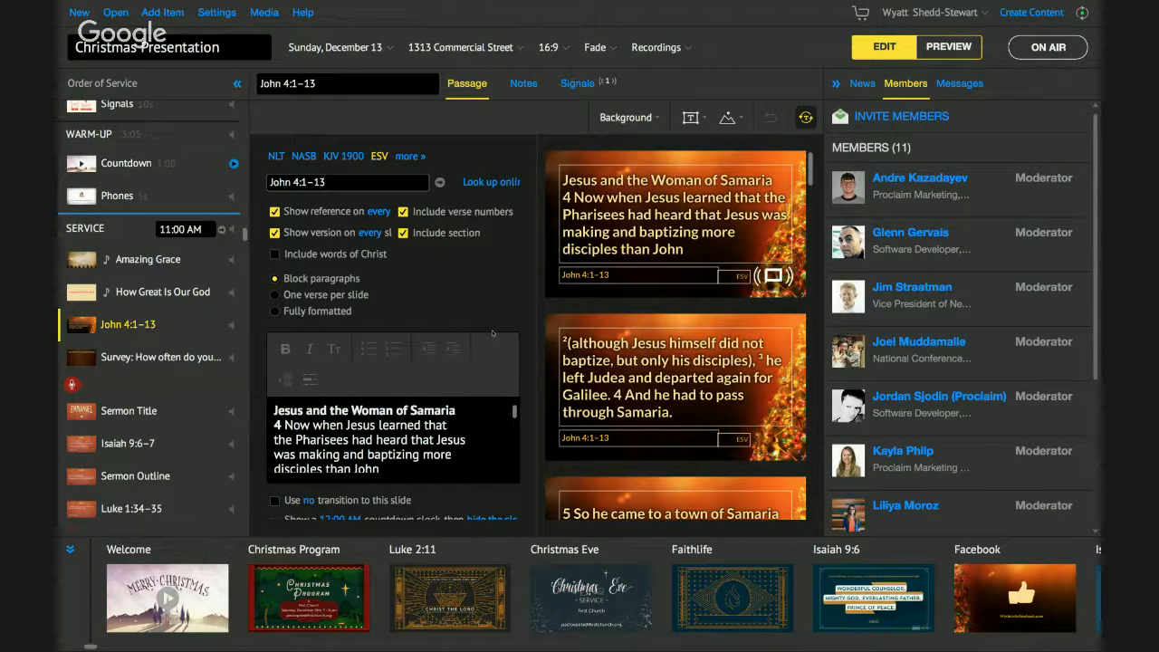
pyautogui.click(170, 12)
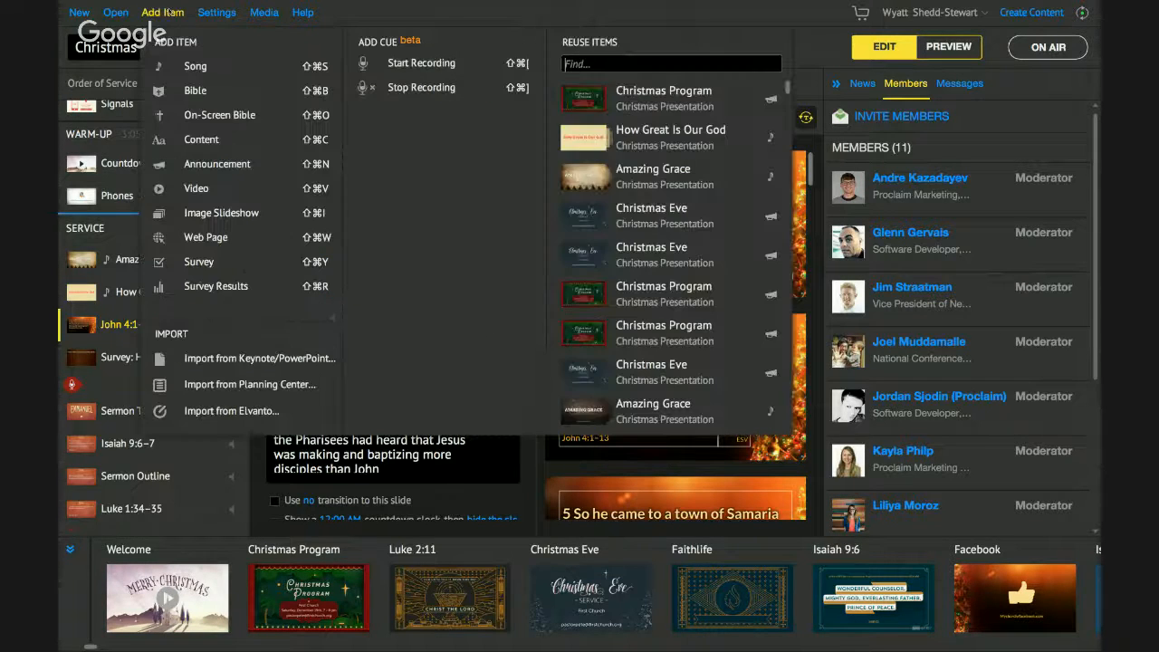
# - Add an On-Screen Bible item, hide the Members panel, and set the version to NLT
pyautogui.click(217, 114)
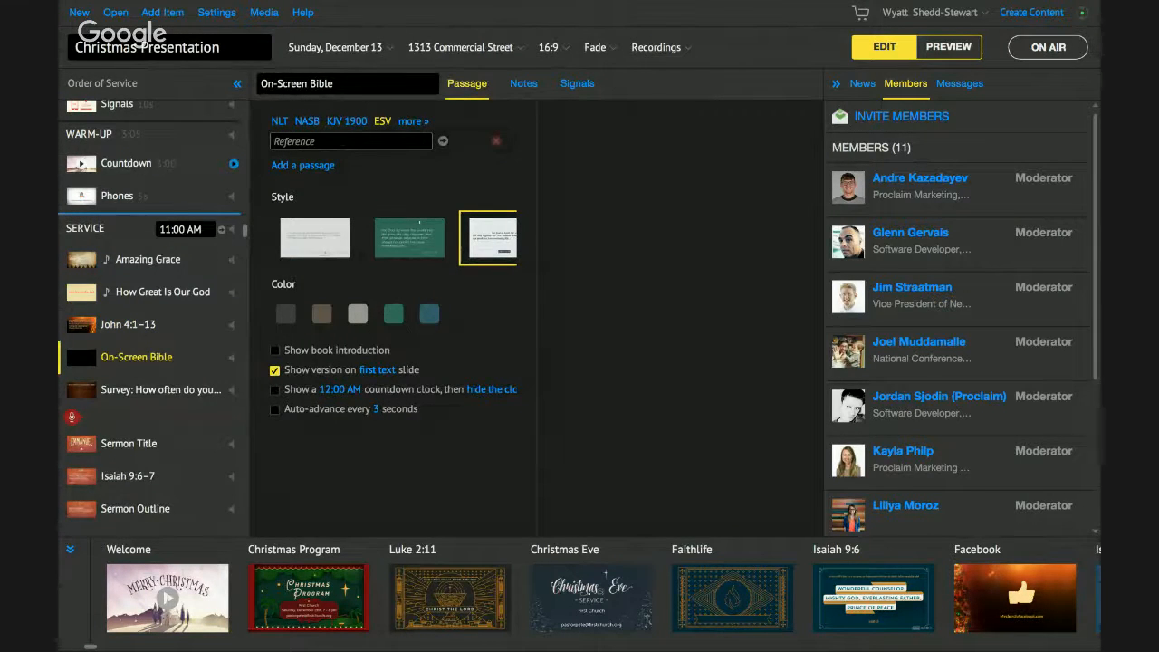
pyautogui.click(836, 84)
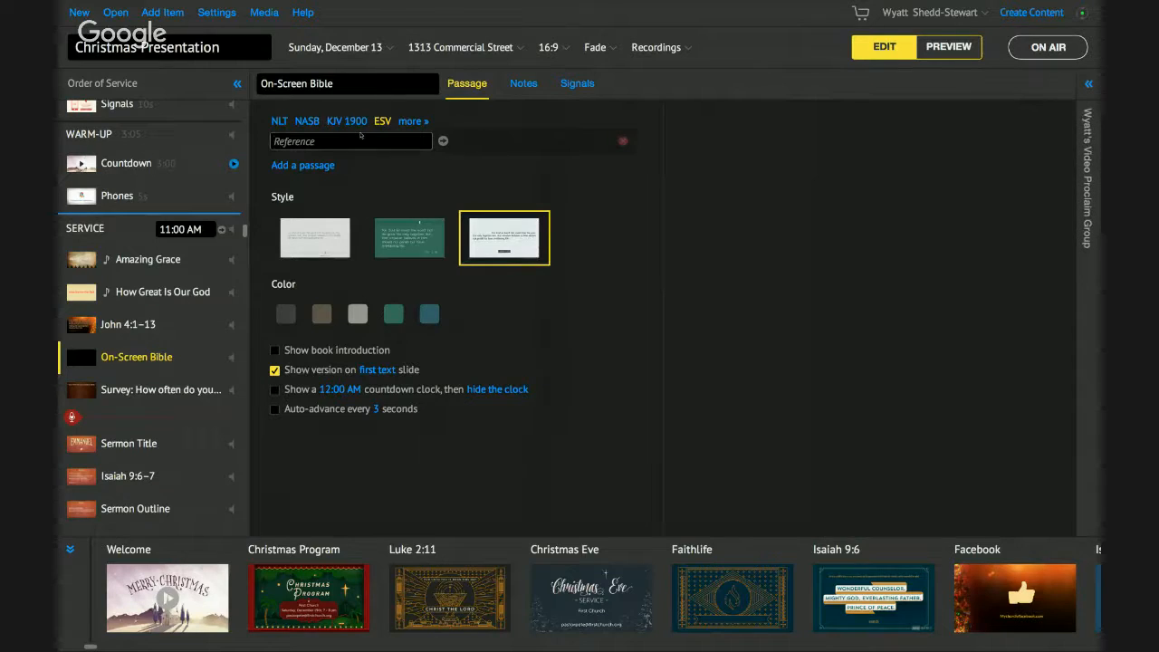
pyautogui.click(280, 123)
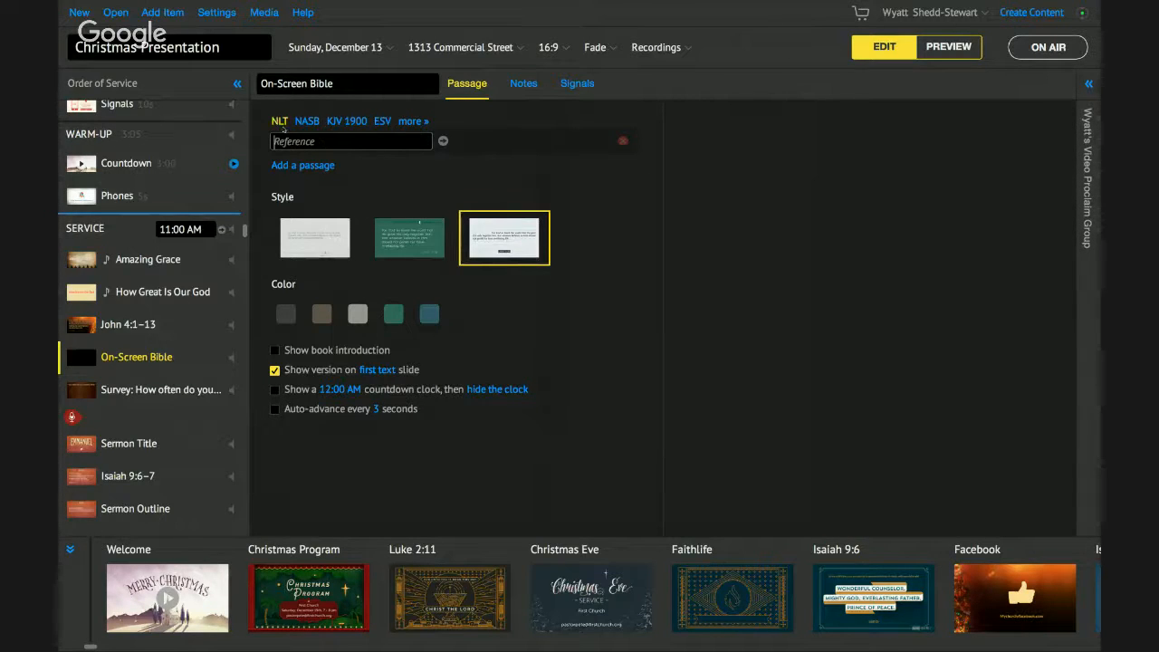
# - Enter the passages John 1:1, John 3:16 and John 4:4–7, then switch to Preview
pyautogui.click(290, 142)
pyautogui.write('jn 1:1')
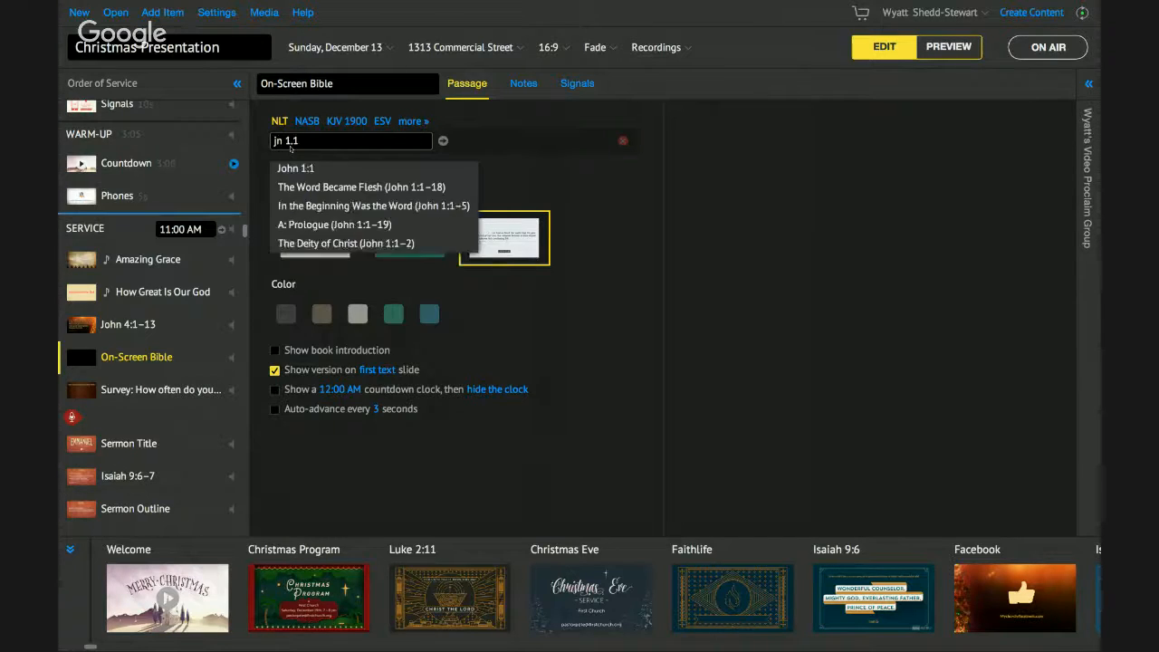
pyautogui.press('Return')
pyautogui.write('jn 3.16')
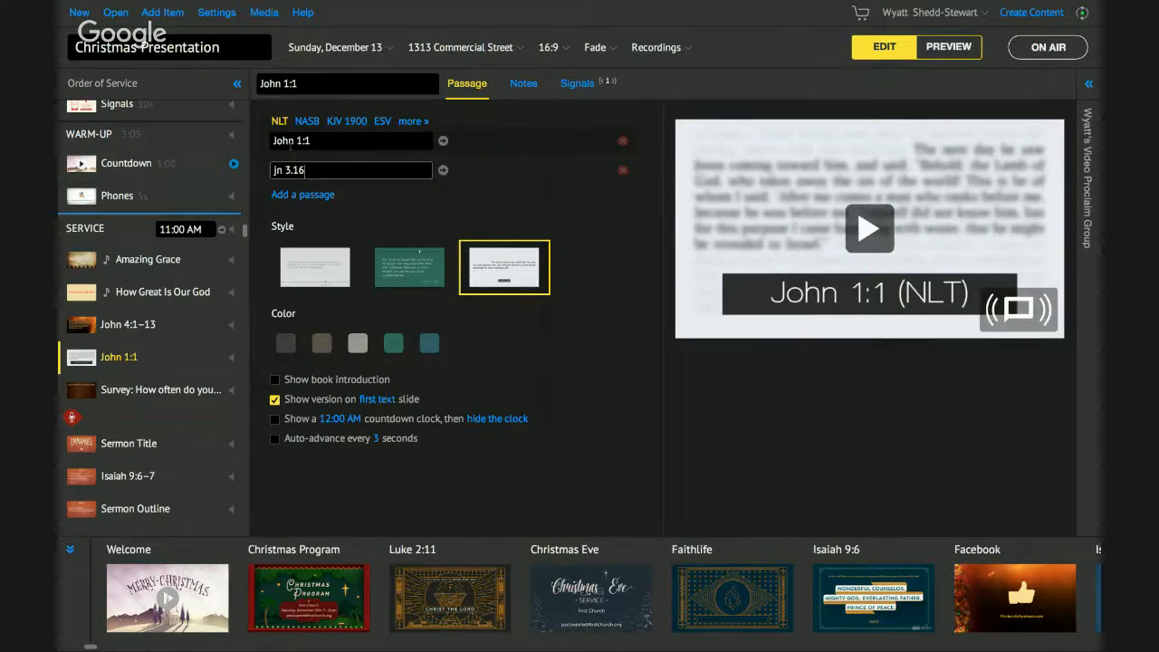
pyautogui.press('Return')
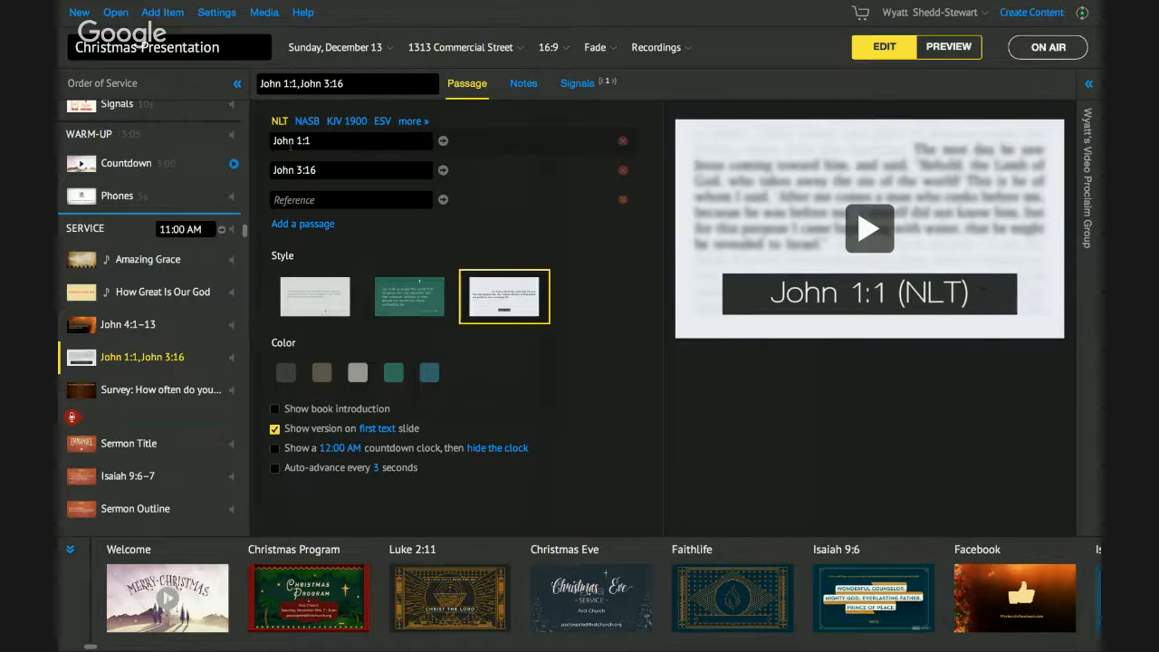
pyautogui.write('jn 4.')
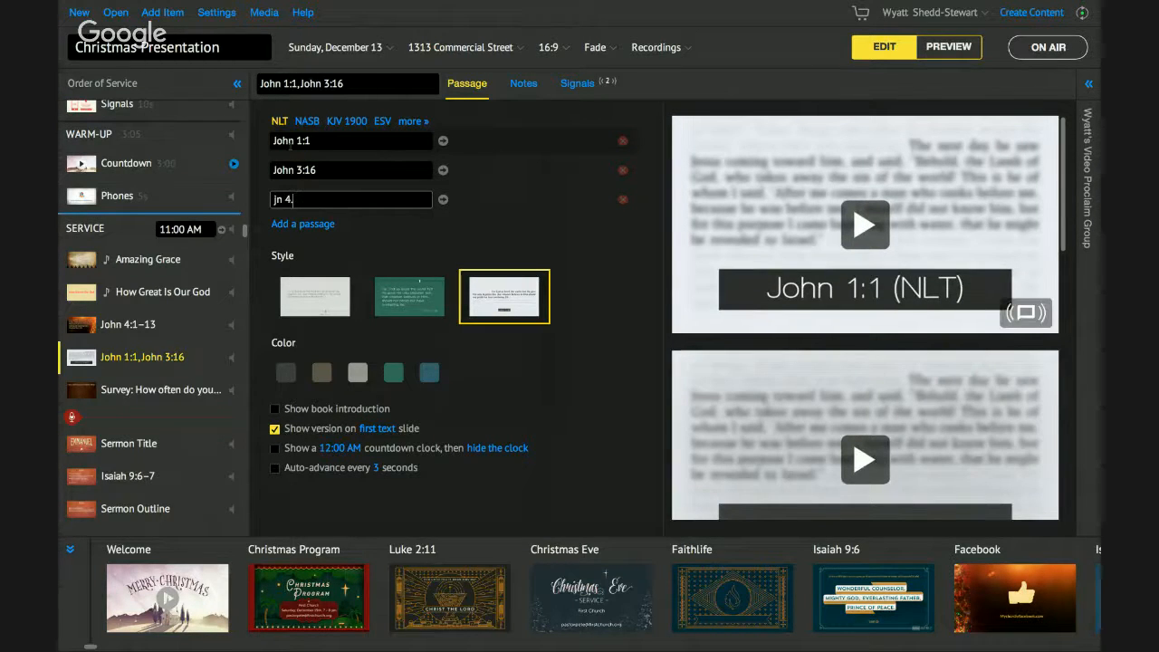
pyautogui.write('4-7')
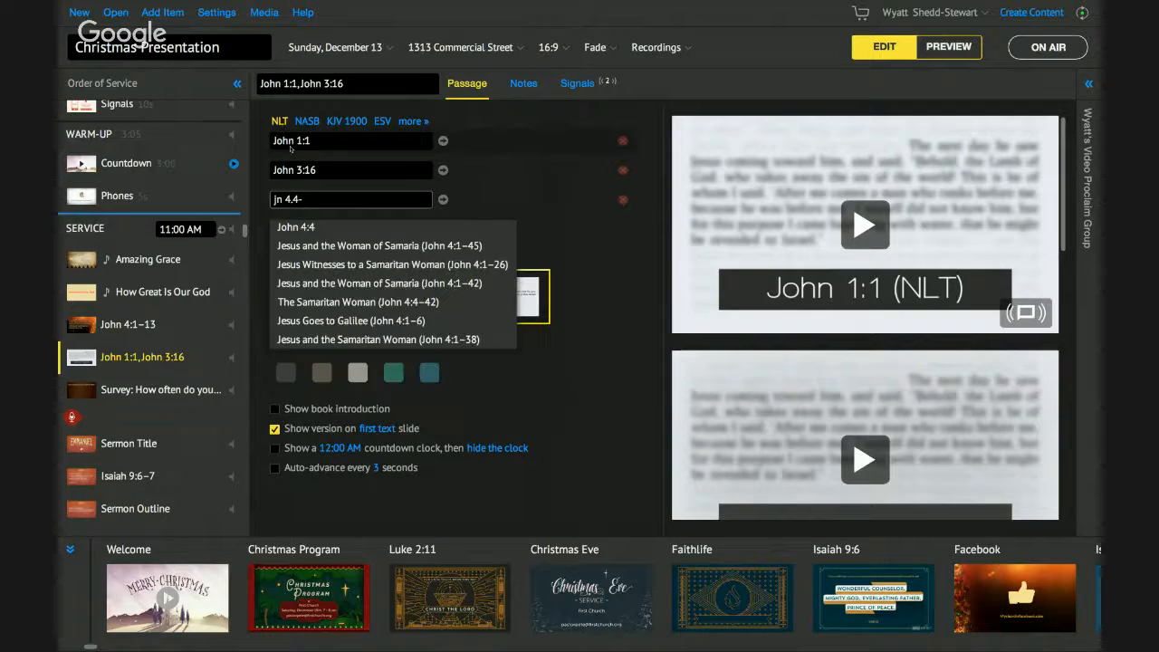
pyautogui.press('Return')
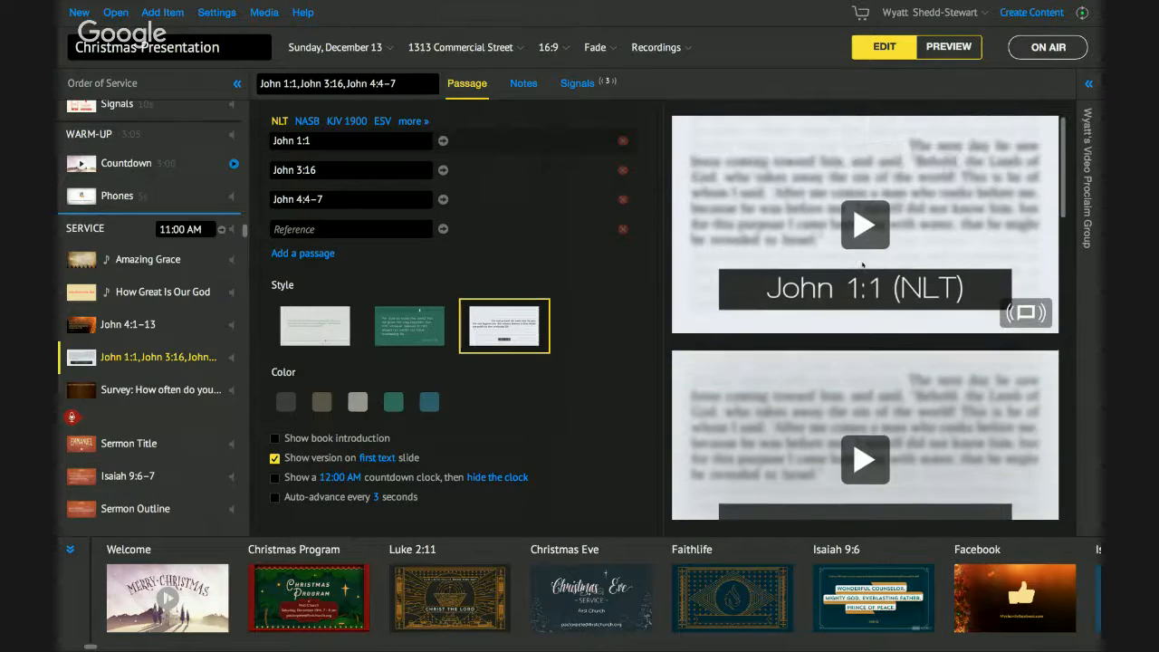
pyautogui.click(948, 47)
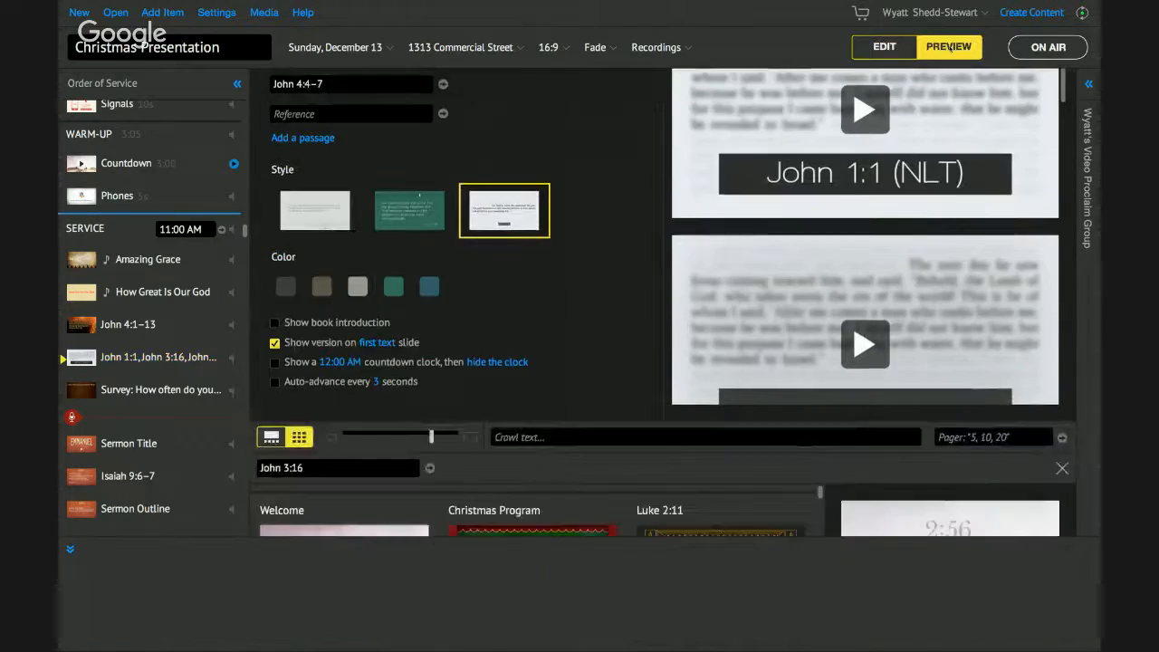
# - Scroll to the new passage slides and preview John 1:1 enlarged, checking the previous John 4 slide
pyautogui.scroll(-3, 464, 291)
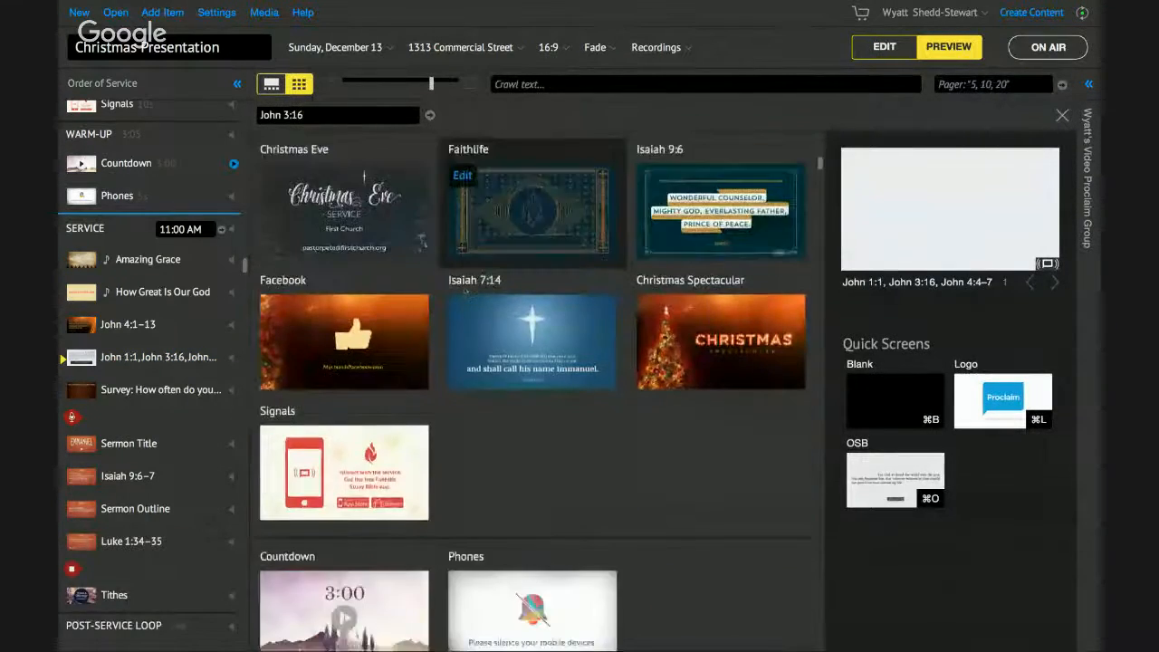
pyautogui.scroll(-10, 464, 292)
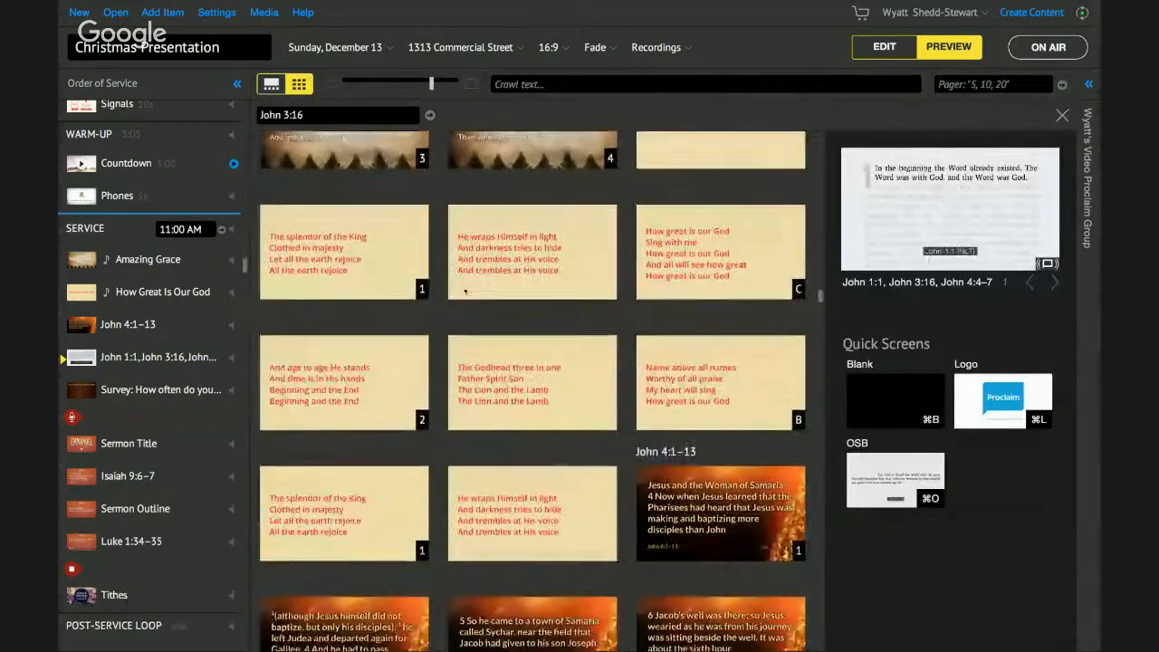
pyautogui.scroll(-8, 465, 291)
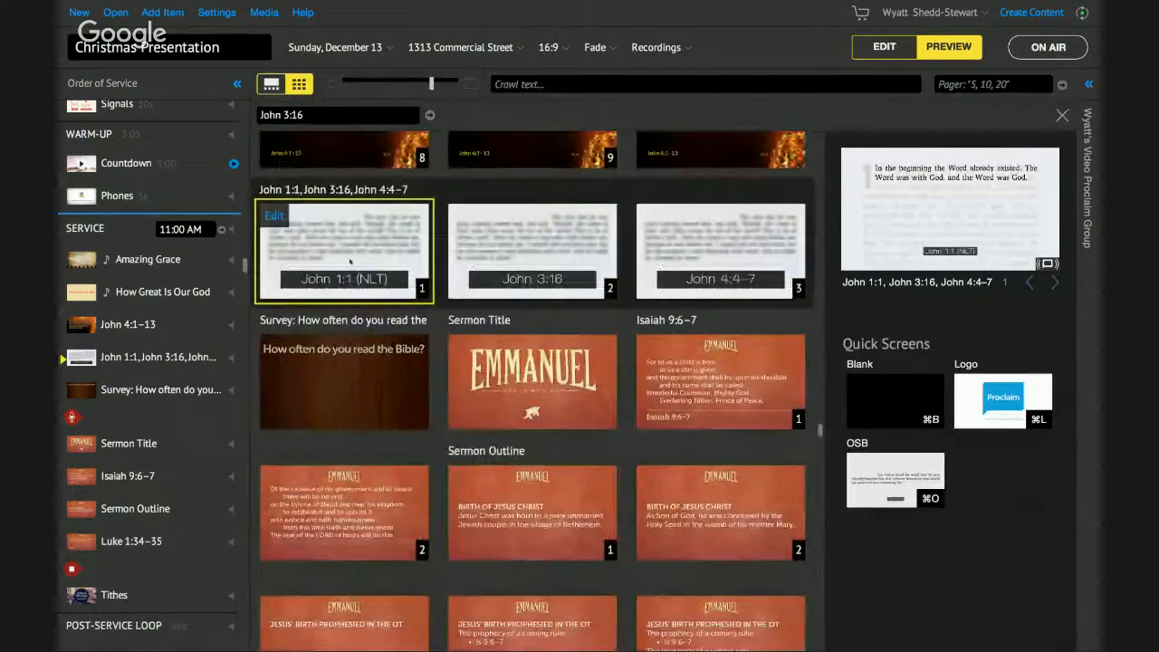
pyautogui.click(349, 261)
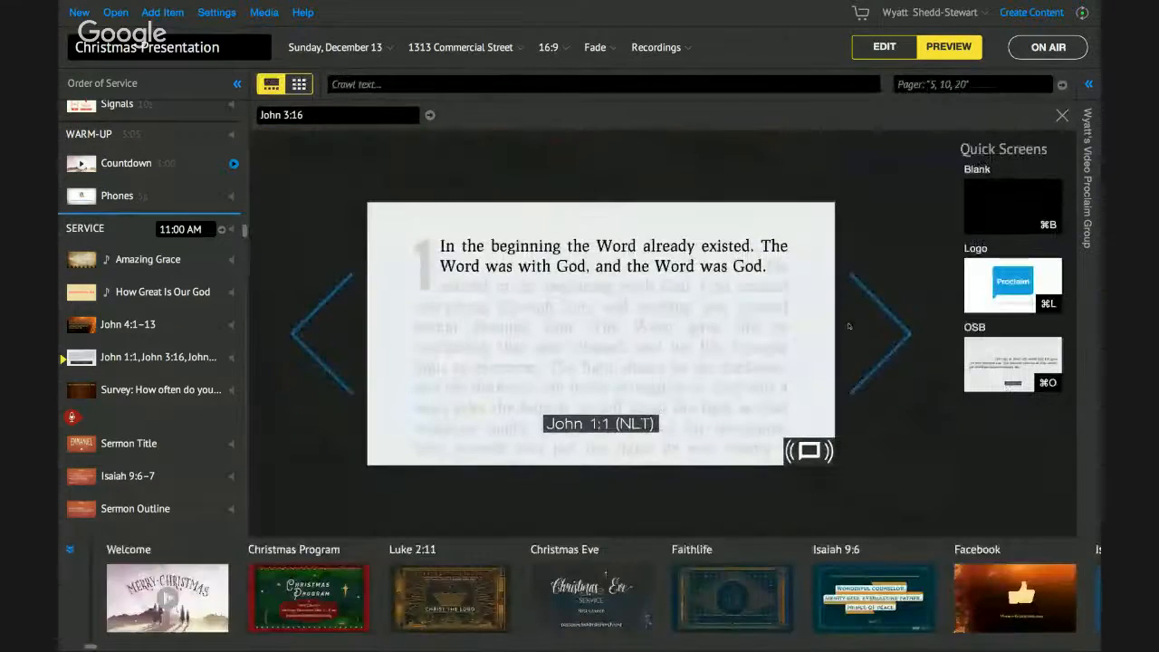
pyautogui.click(333, 335)
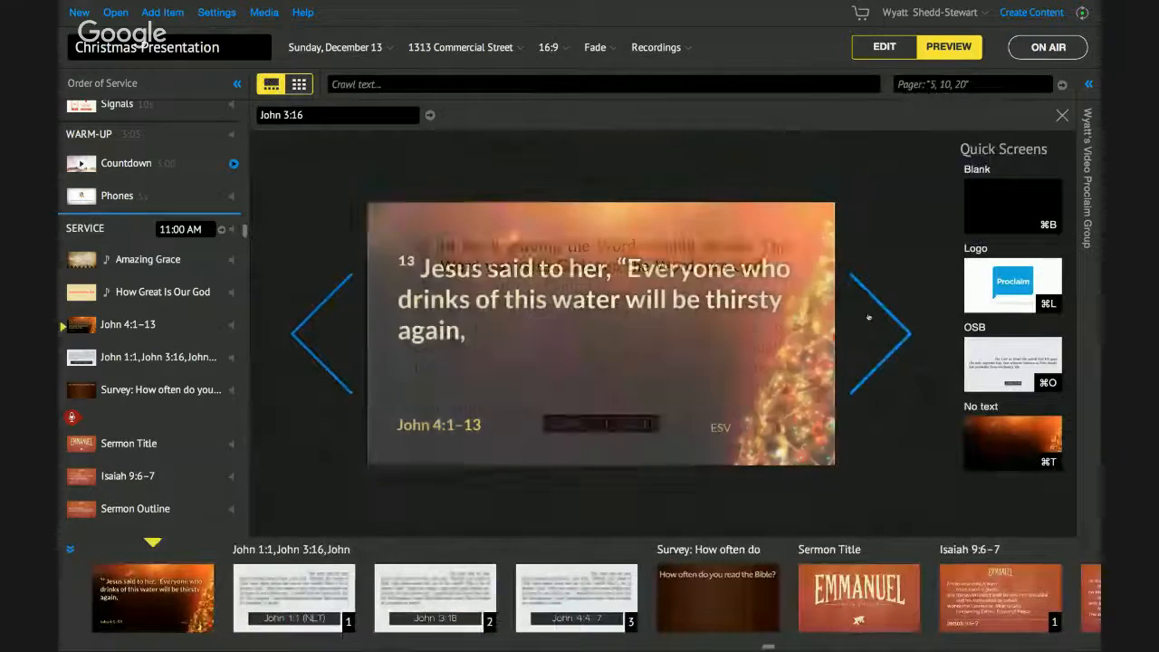
pyautogui.click(869, 317)
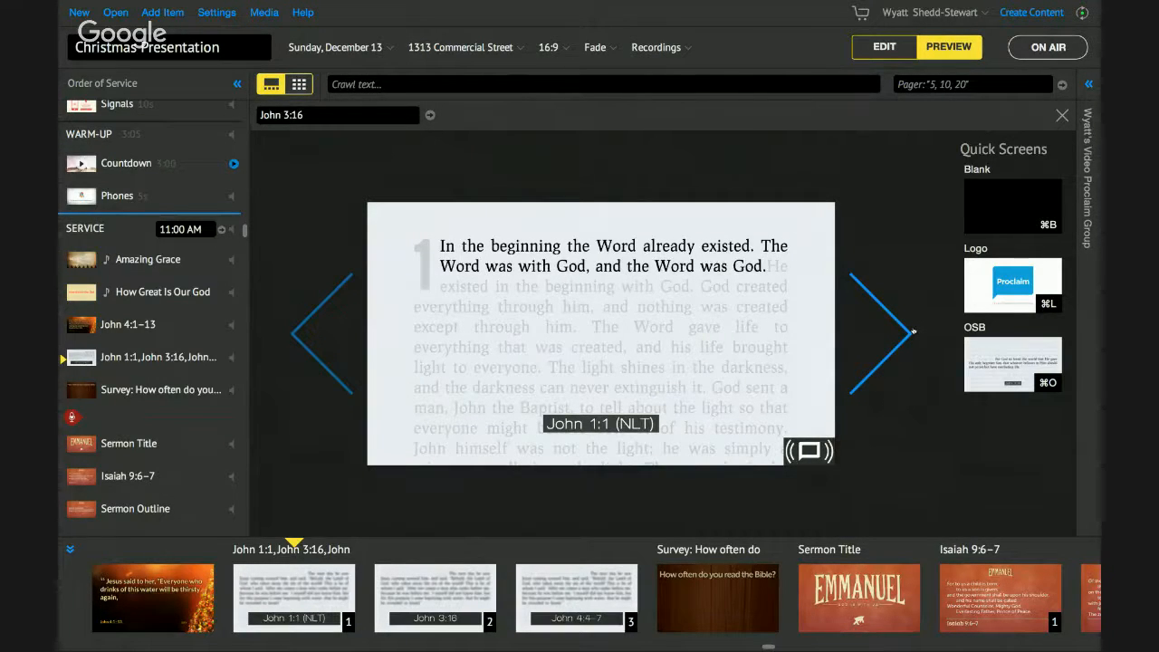
# - Advance the preview through John 3:16, John 4:4–7 and the survey, then back to John 3:16
pyautogui.click(912, 331)
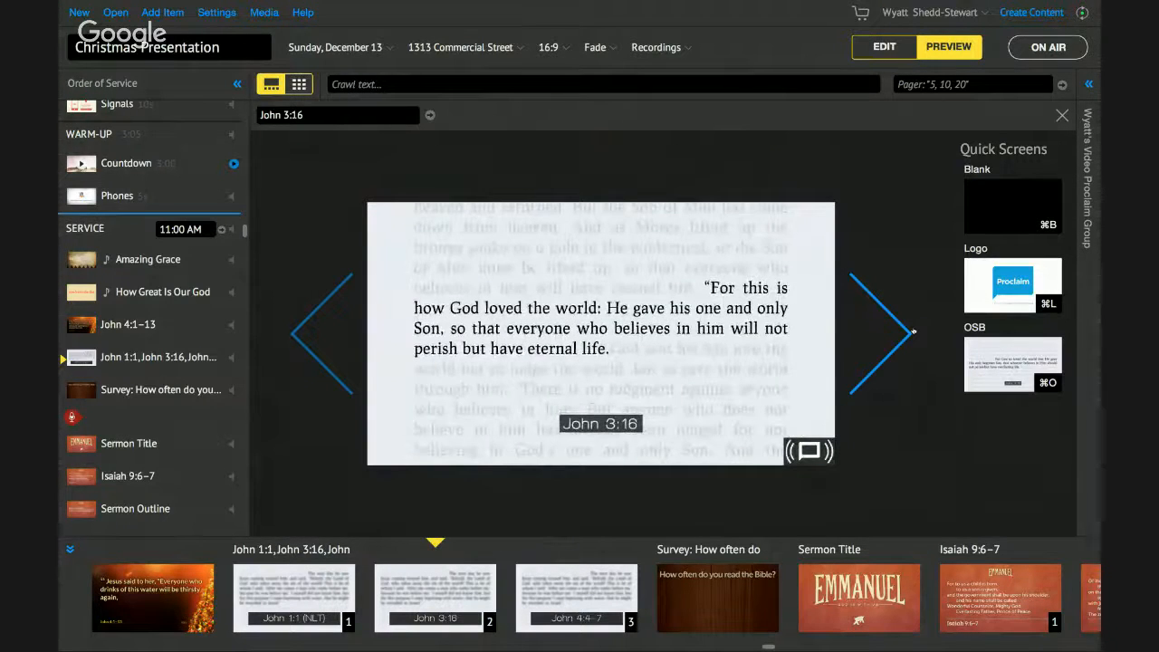
pyautogui.click(912, 331)
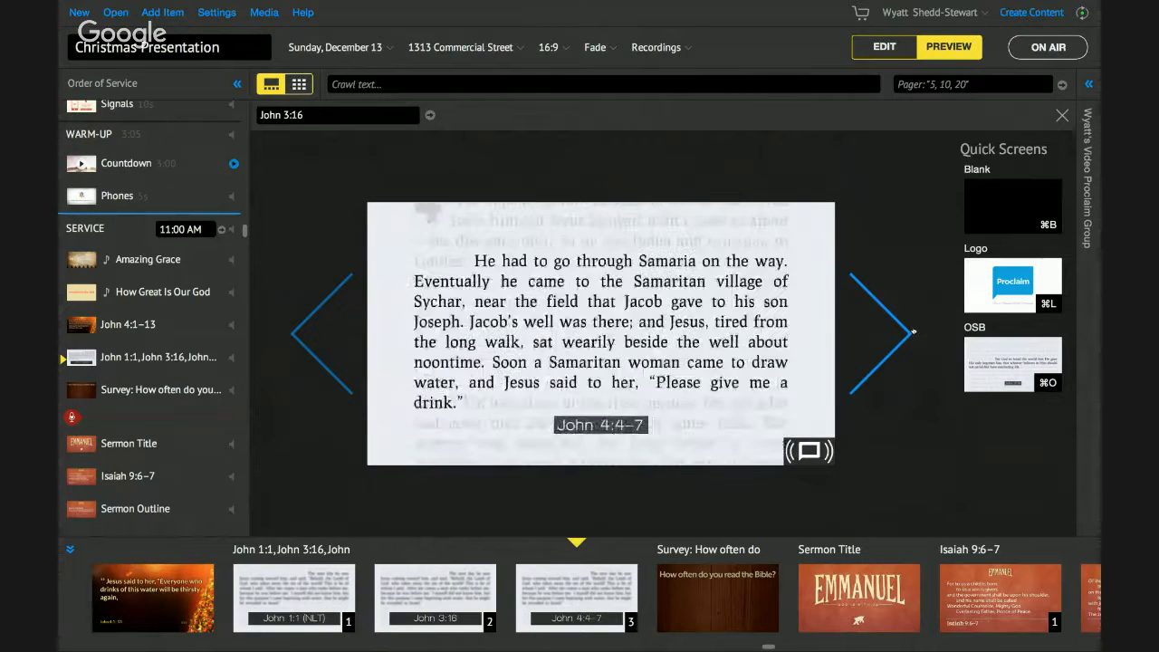
pyautogui.click(913, 331)
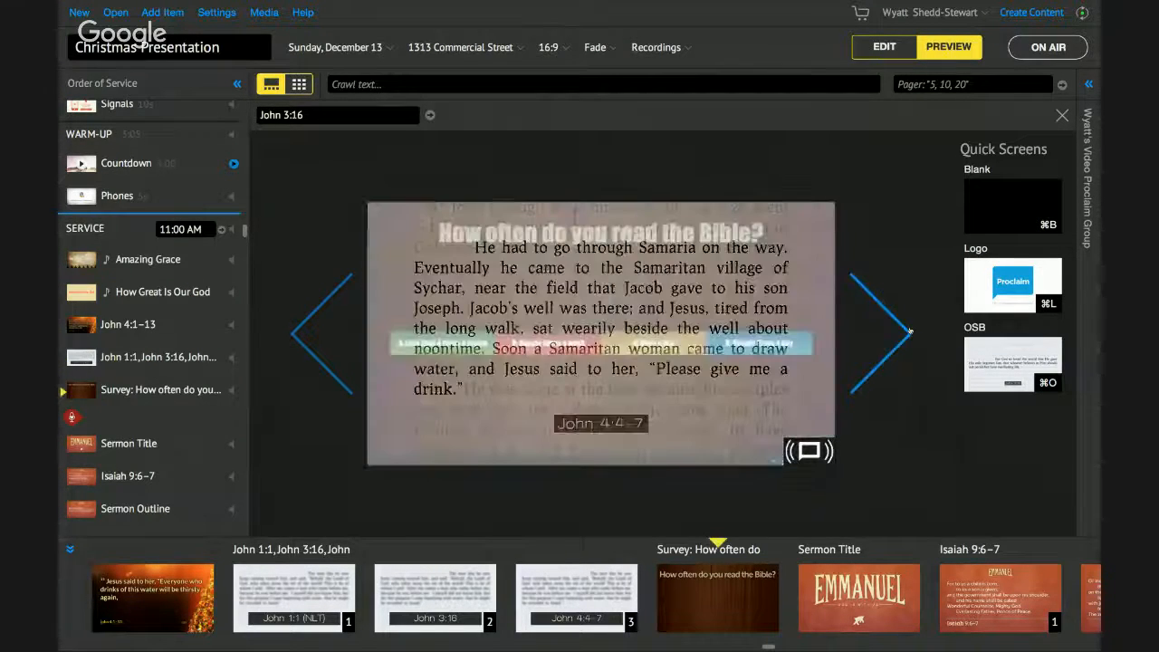
pyautogui.click(322, 336)
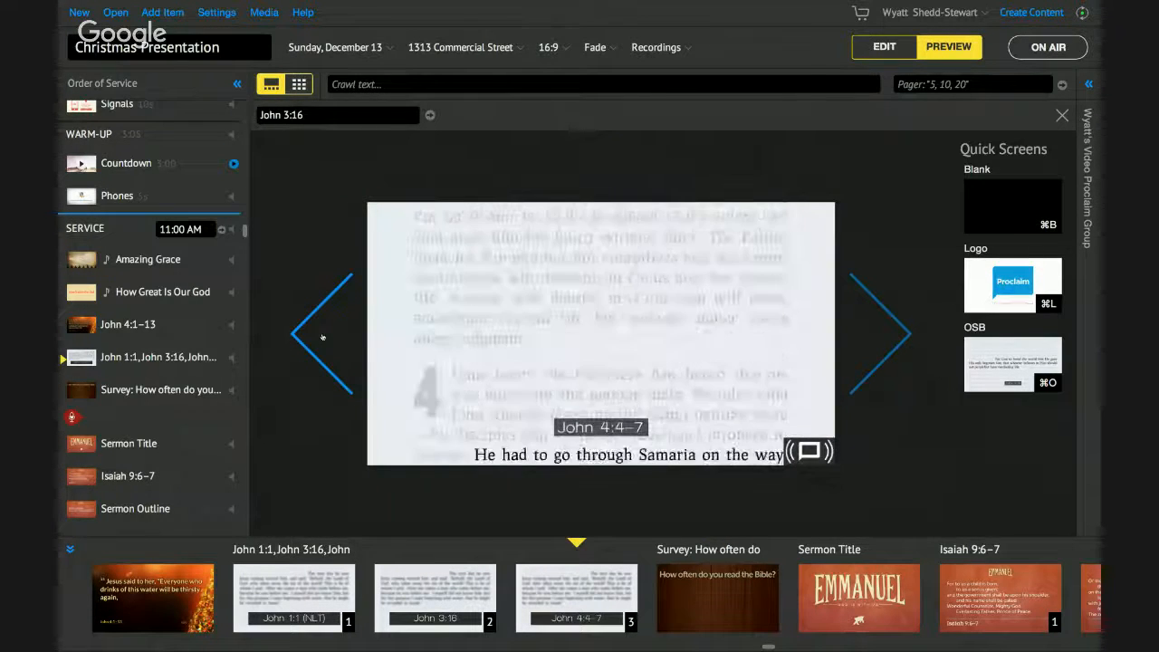
pyautogui.click(322, 337)
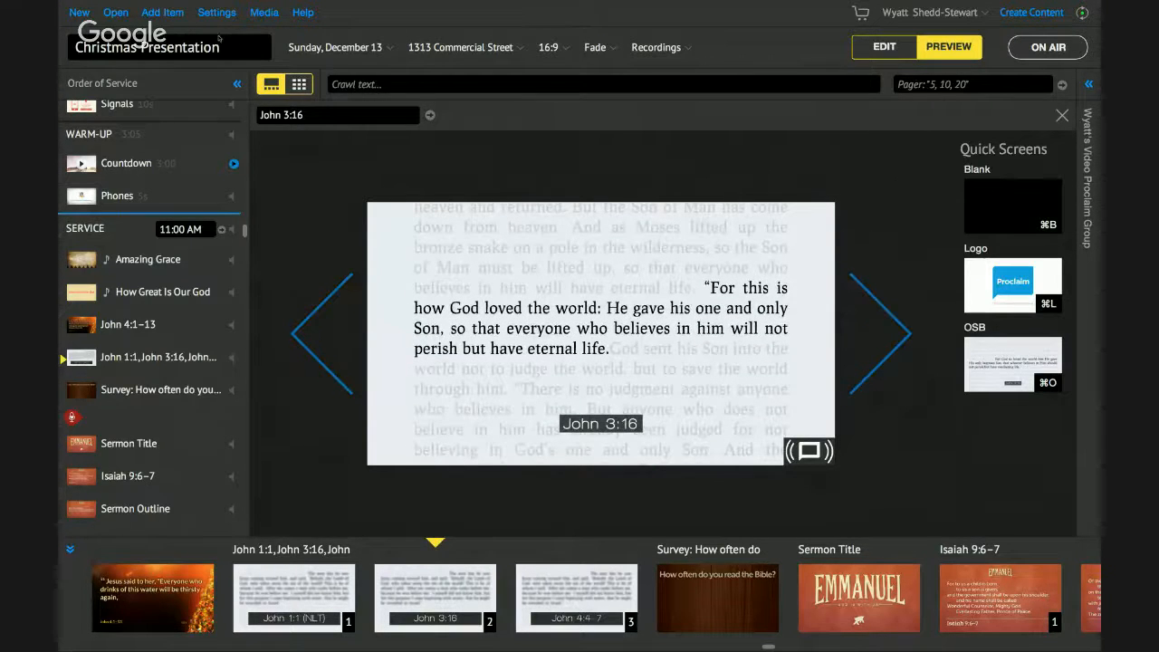
pyautogui.click(164, 12)
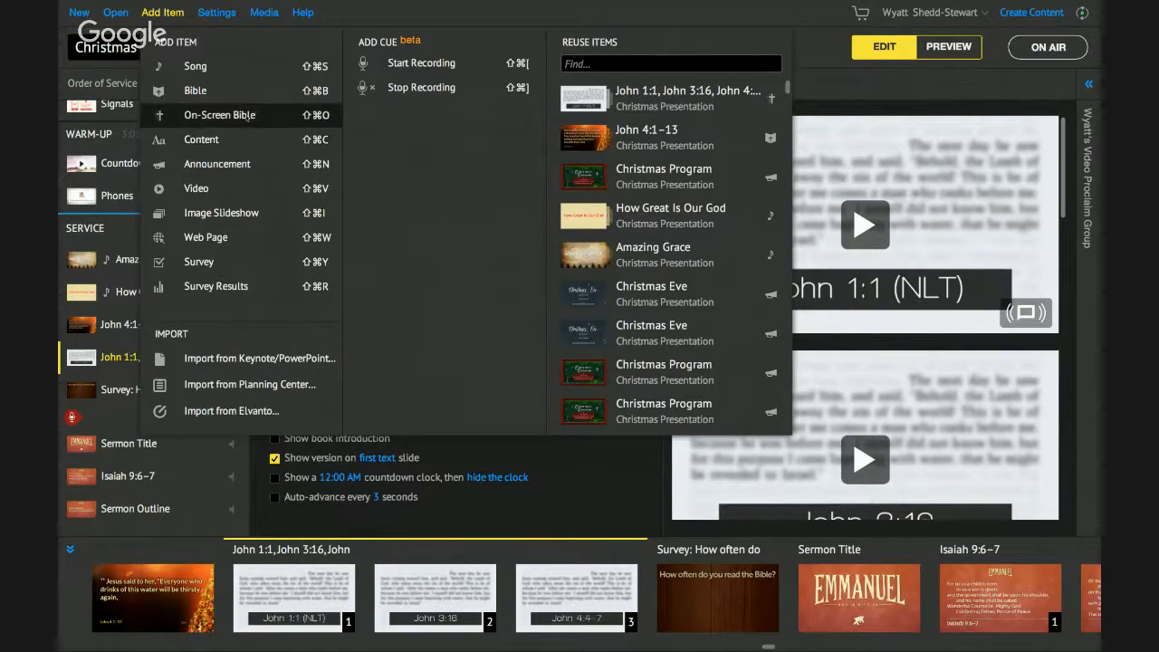
# - Add an announcement titled 'Christmas Party' described as 'Bring food and a present for the community'
pyautogui.click(251, 165)
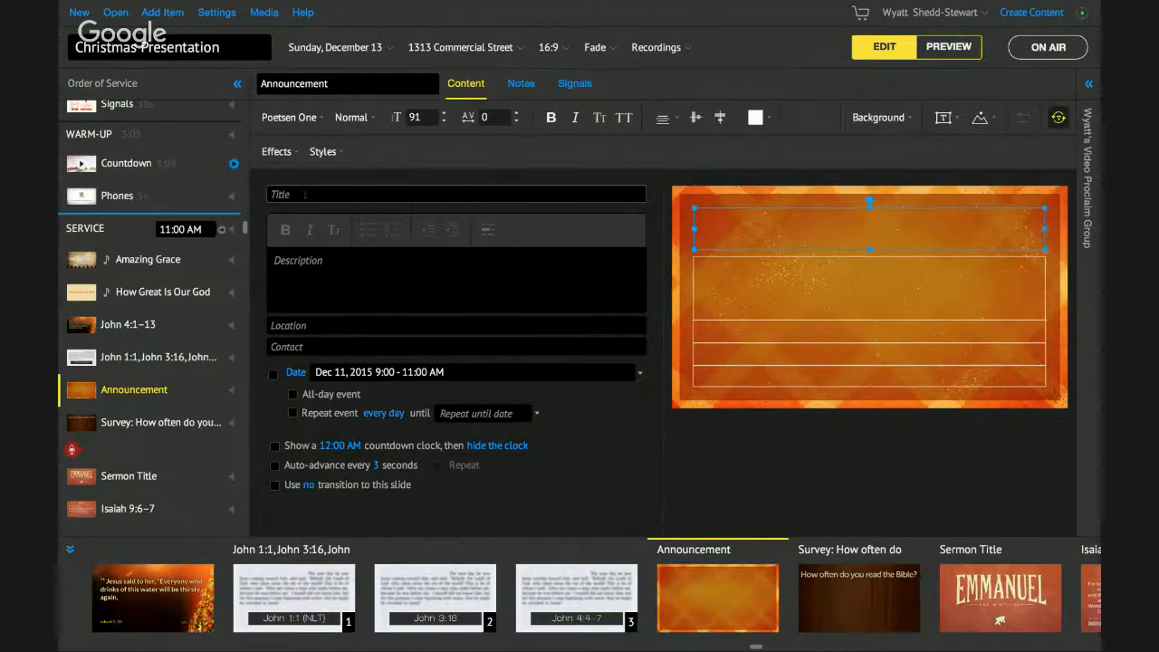
pyautogui.write('Christmas P')
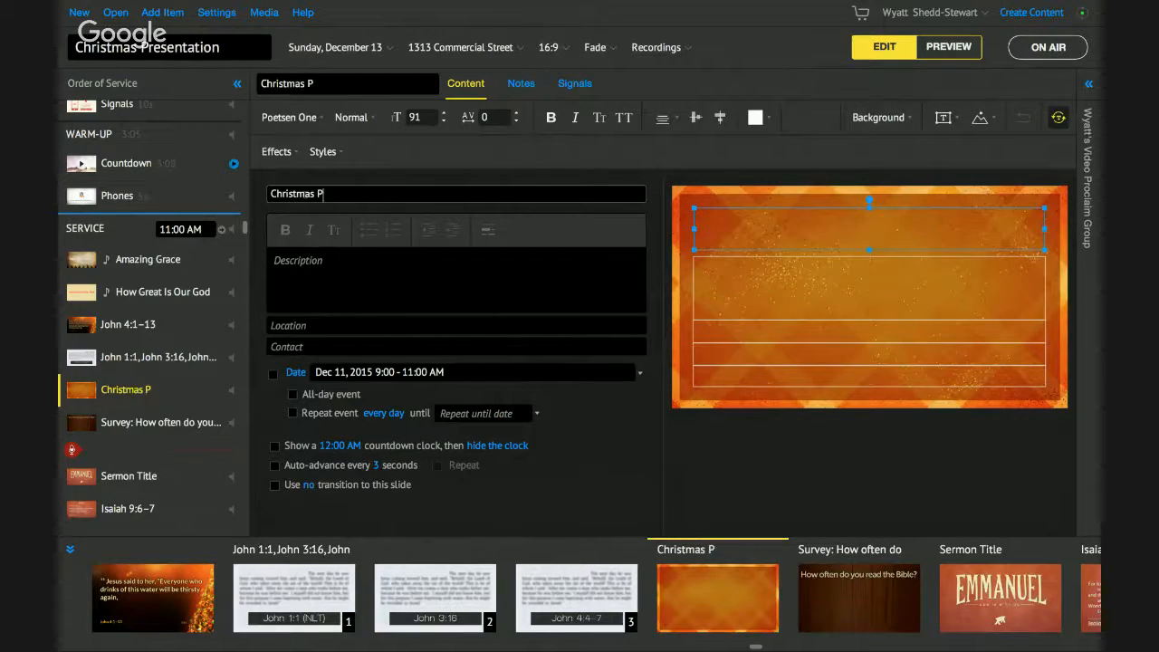
pyautogui.write('arty')
pyautogui.press('Tab')
pyautogui.write('Bring')
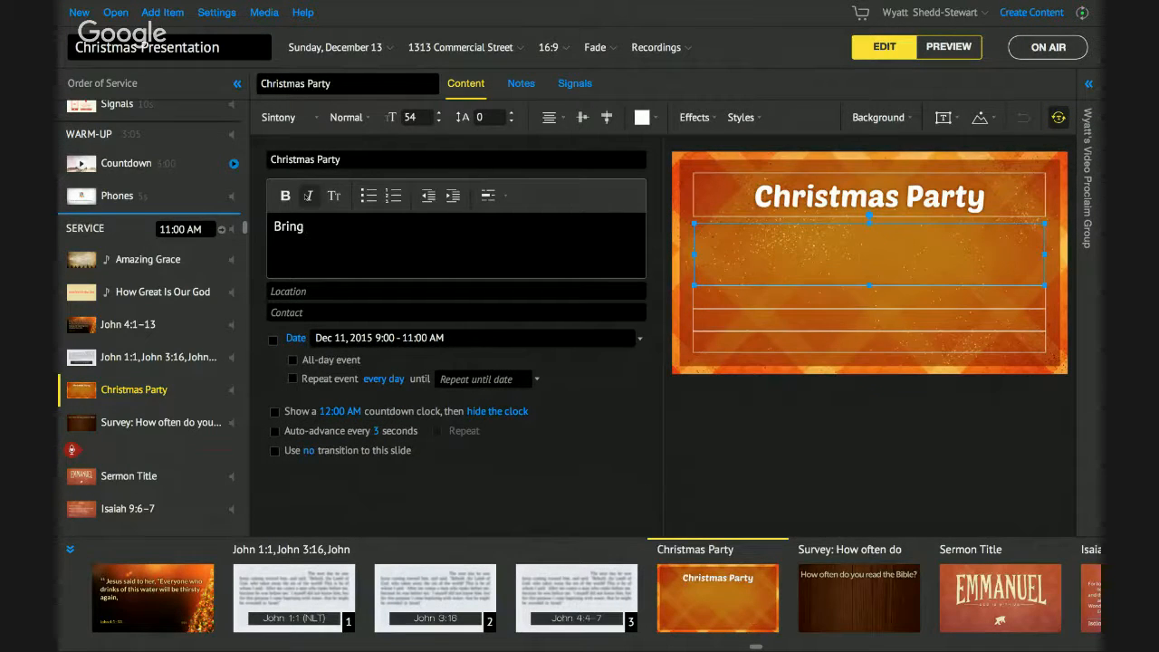
pyautogui.write(' food adn apresent')
pyautogui.press('BackSpace')
pyautogui.press('BackSpace')
pyautogui.press('BackSpace')
pyautogui.press('BackSpace')
pyautogui.press('BackSpace')
pyautogui.press('BackSpace')
pyautogui.press('BackSpace')
pyautogui.press('BackSpace')
pyautogui.press('BackSpace')
pyautogui.press('BackSpace')
pyautogui.press('BackSpace')
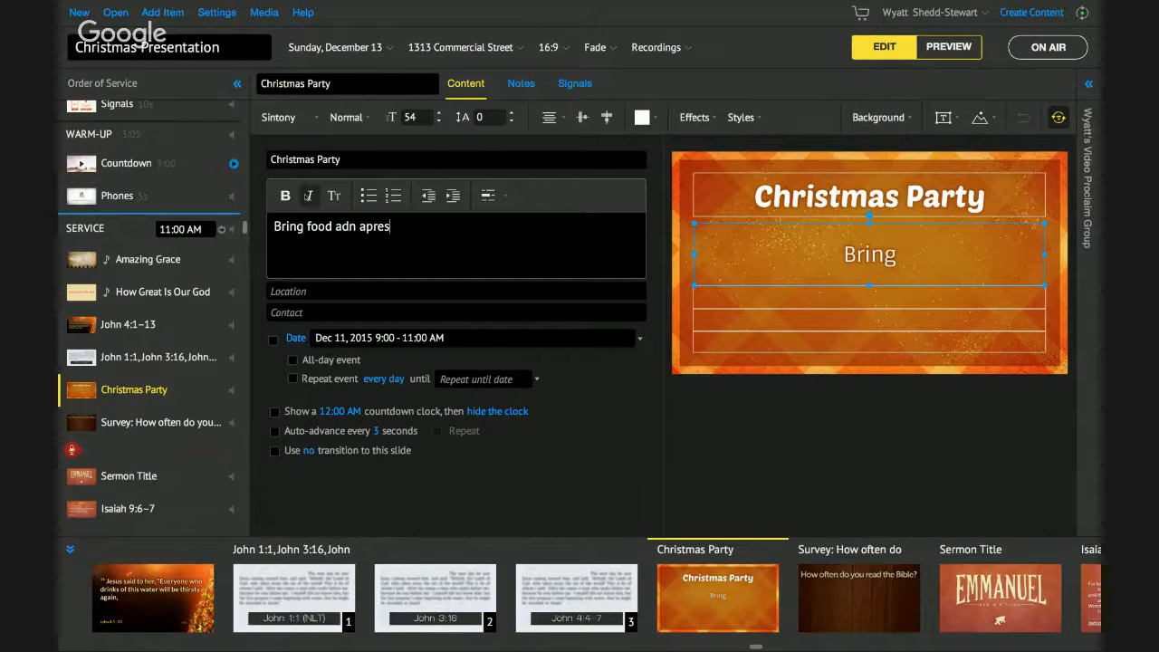
pyautogui.write('nd a present for the')
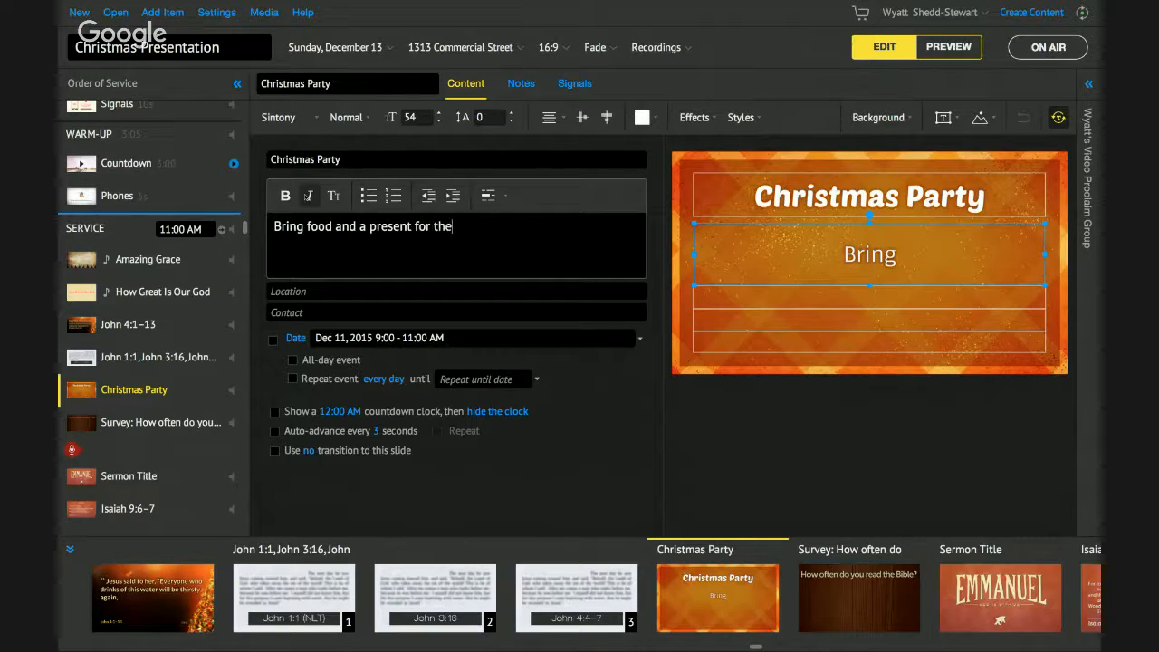
pyautogui.write(' community.')
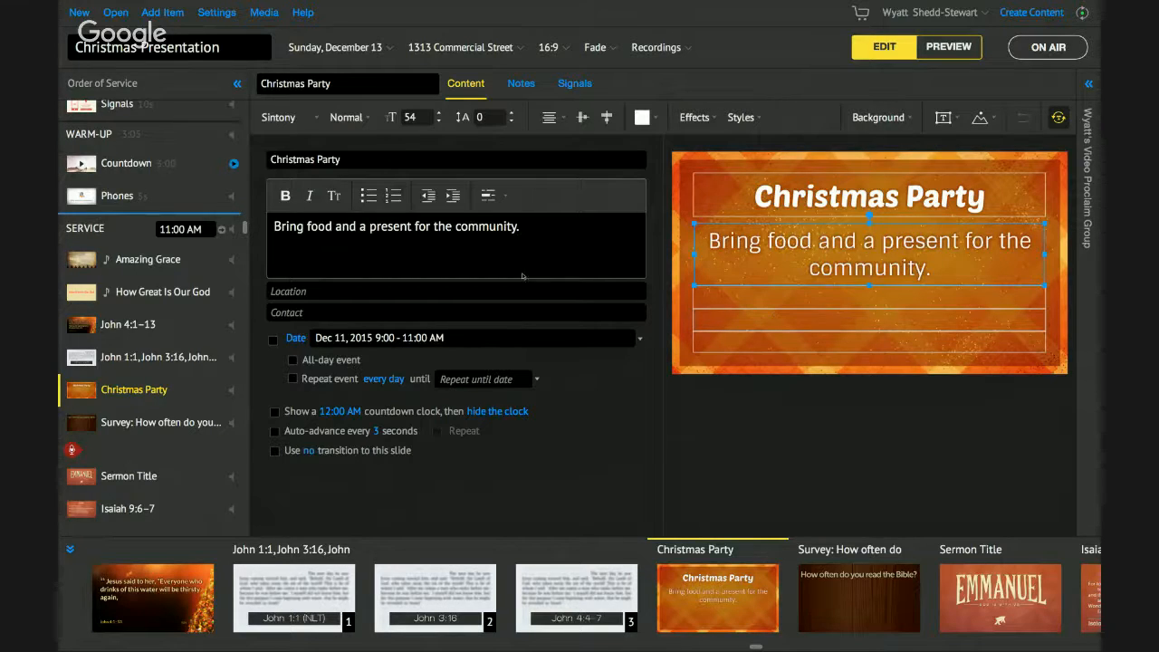
# - Set the announcement location to Church Sanctuary and enter the contact's e-mail address
pyautogui.write('Church Sanctuary')
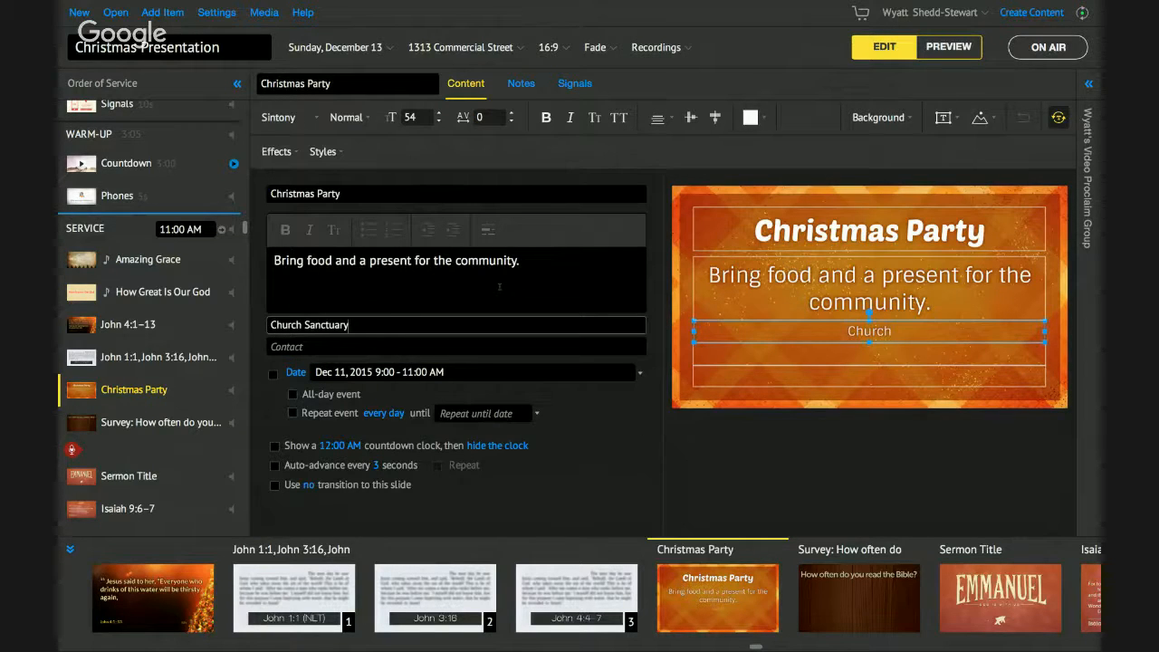
pyautogui.click(515, 342)
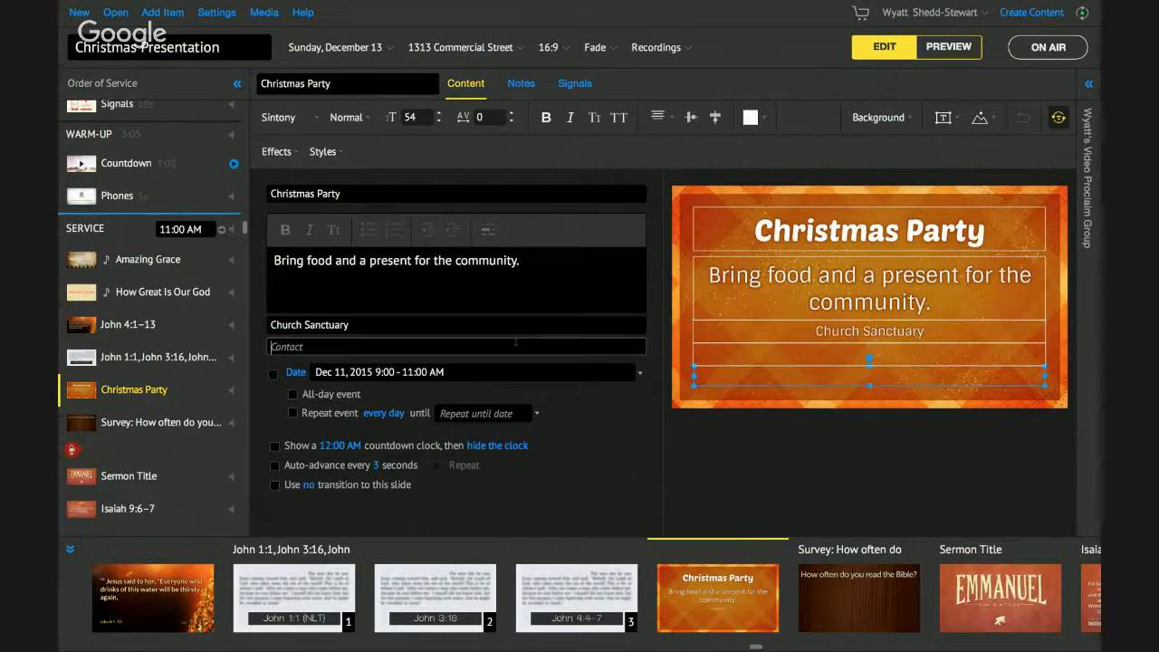
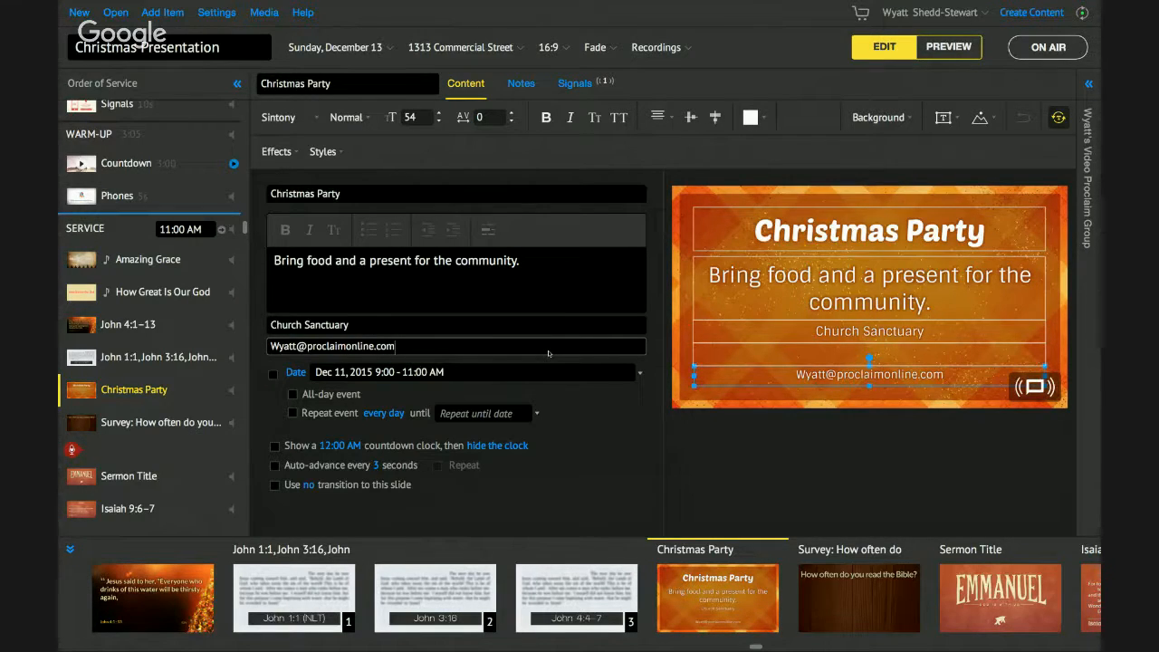
pyautogui.click(465, 372)
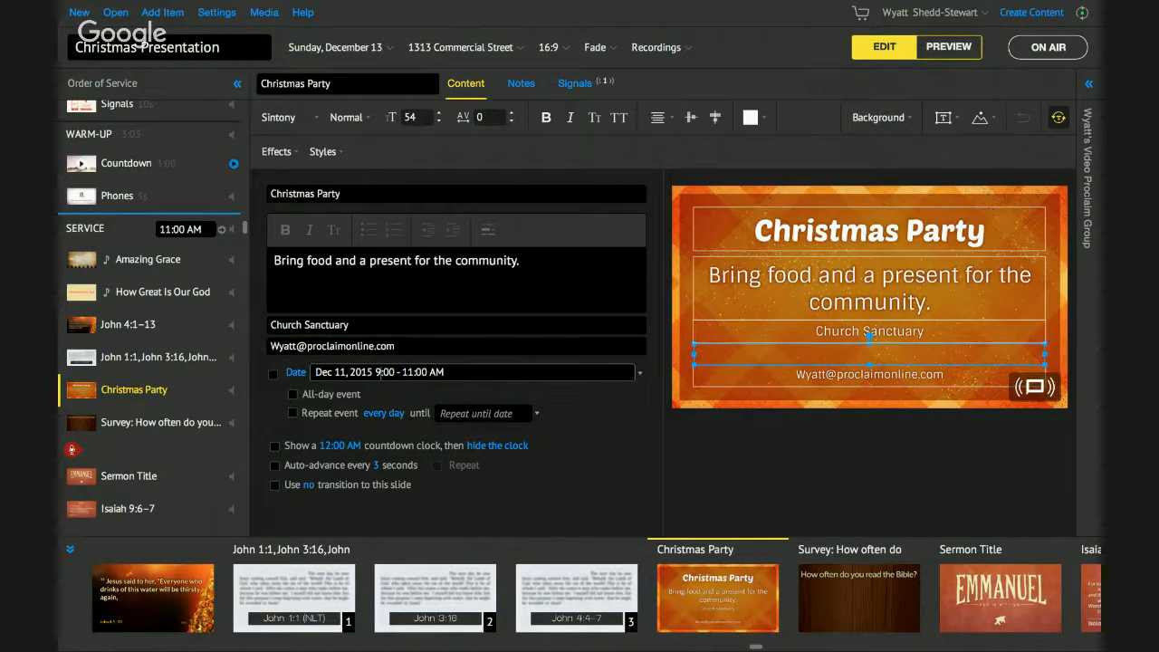
# - Date the Christmas Party 'Next sunday' (all day, Dec 13, 2015) and show the date on the slide
pyautogui.click(296, 372)
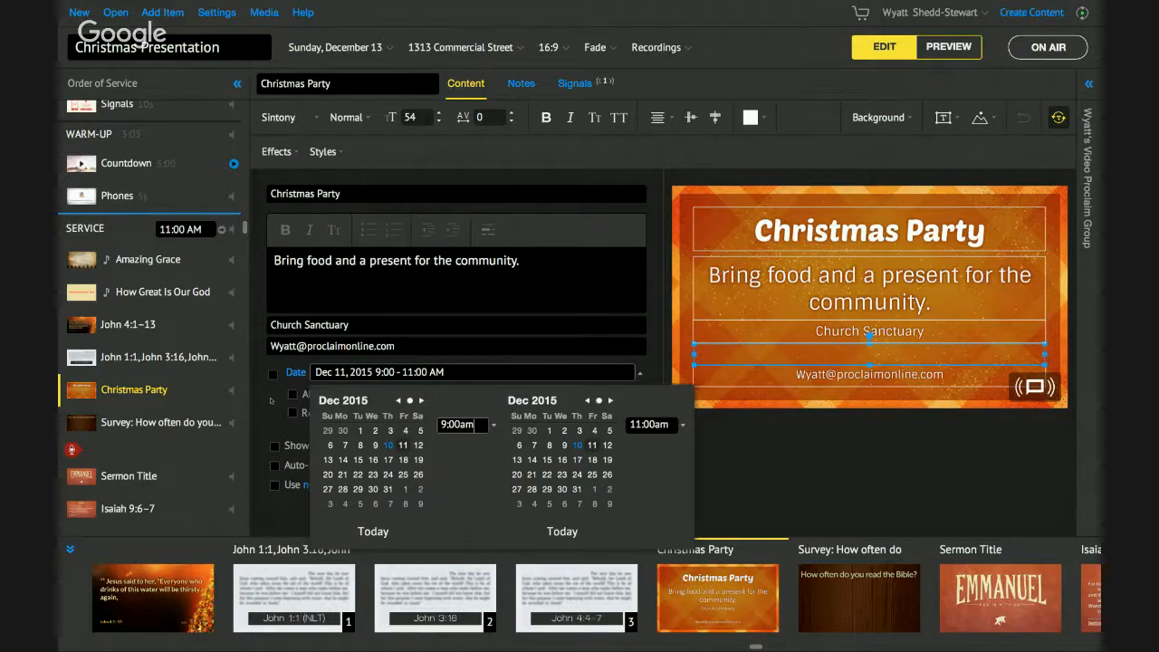
pyautogui.click(464, 372)
pyautogui.press('super+a')
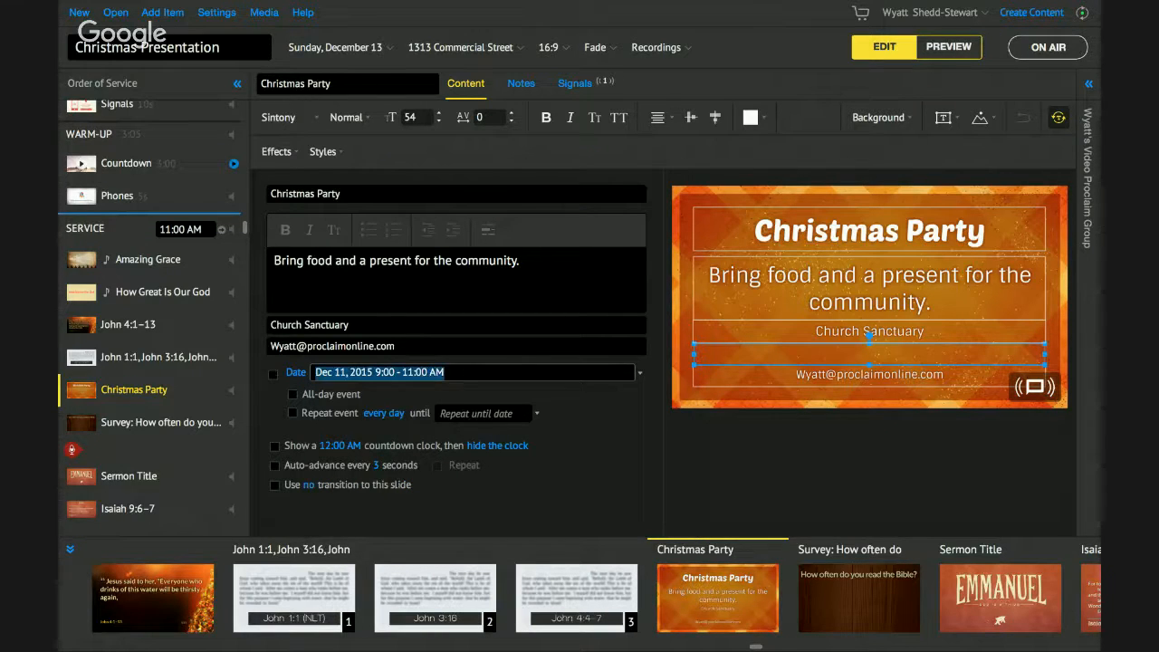
pyautogui.write('Next sunday')
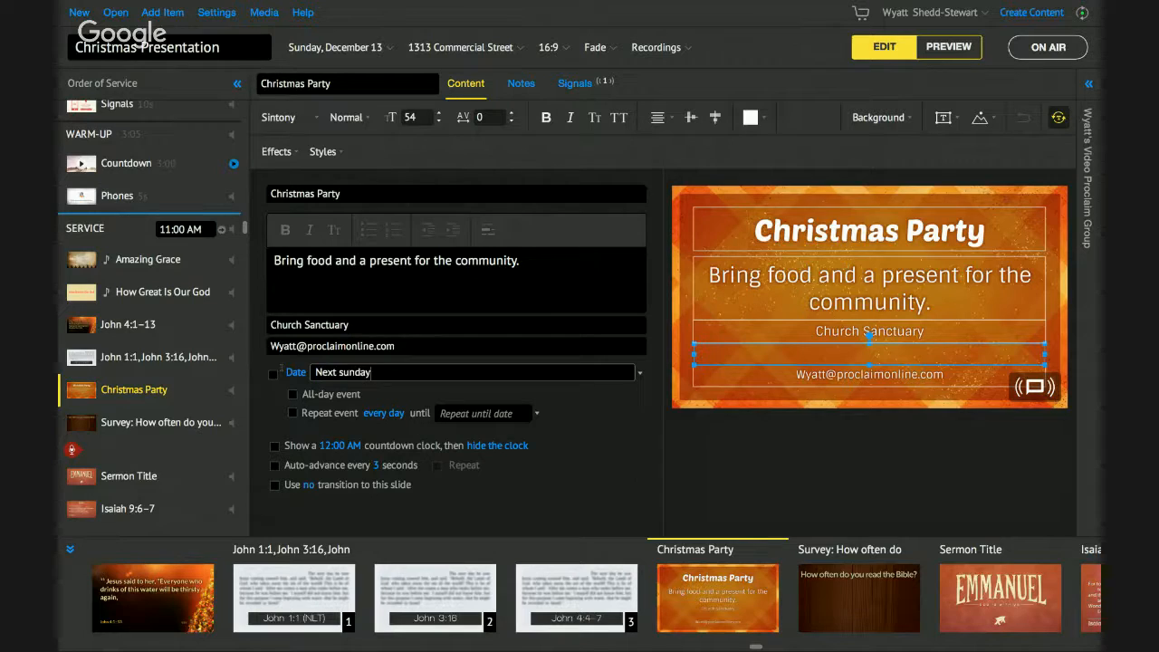
pyautogui.press('Return')
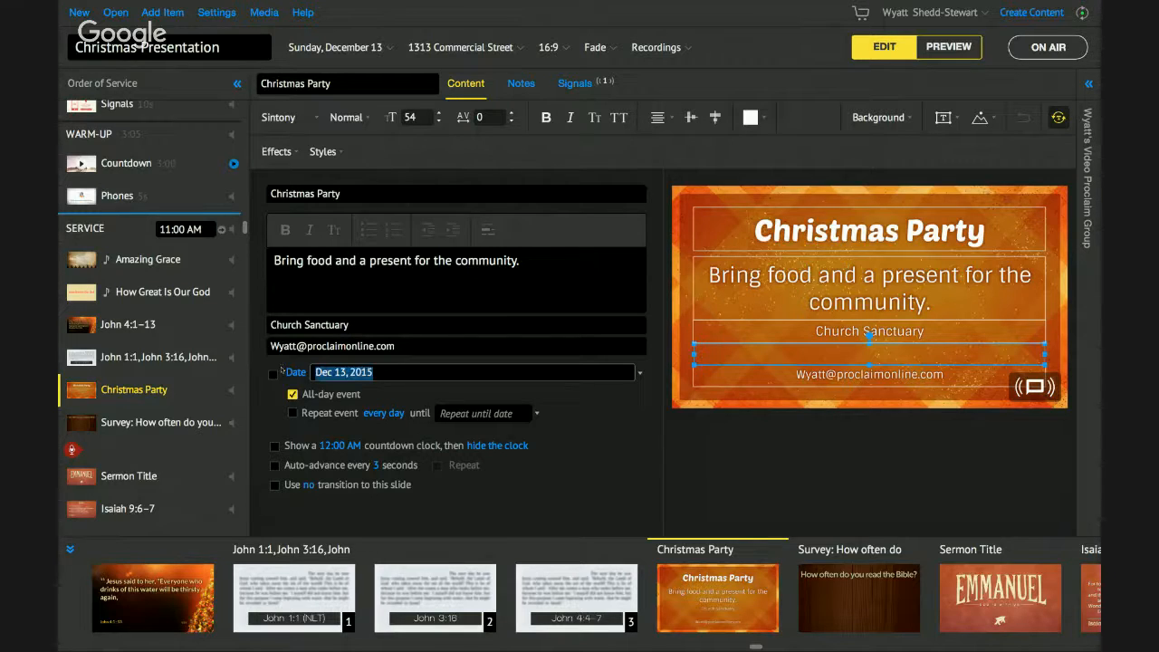
pyautogui.click(274, 374)
pyautogui.click(495, 376)
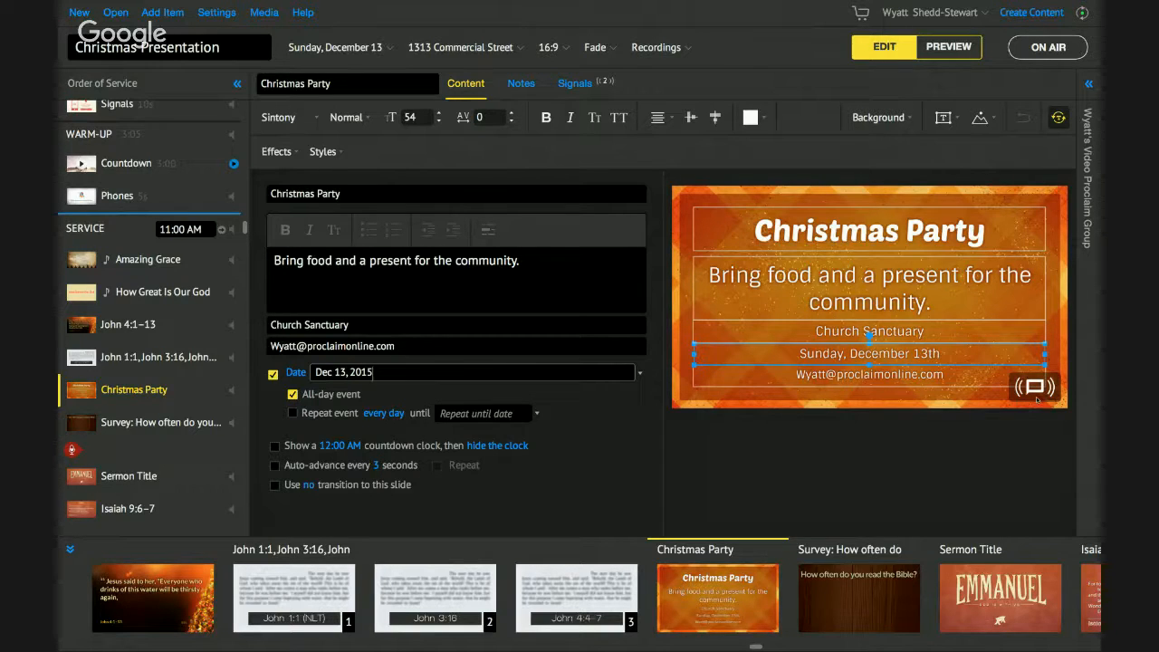
pyautogui.scroll(1, 118, 143)
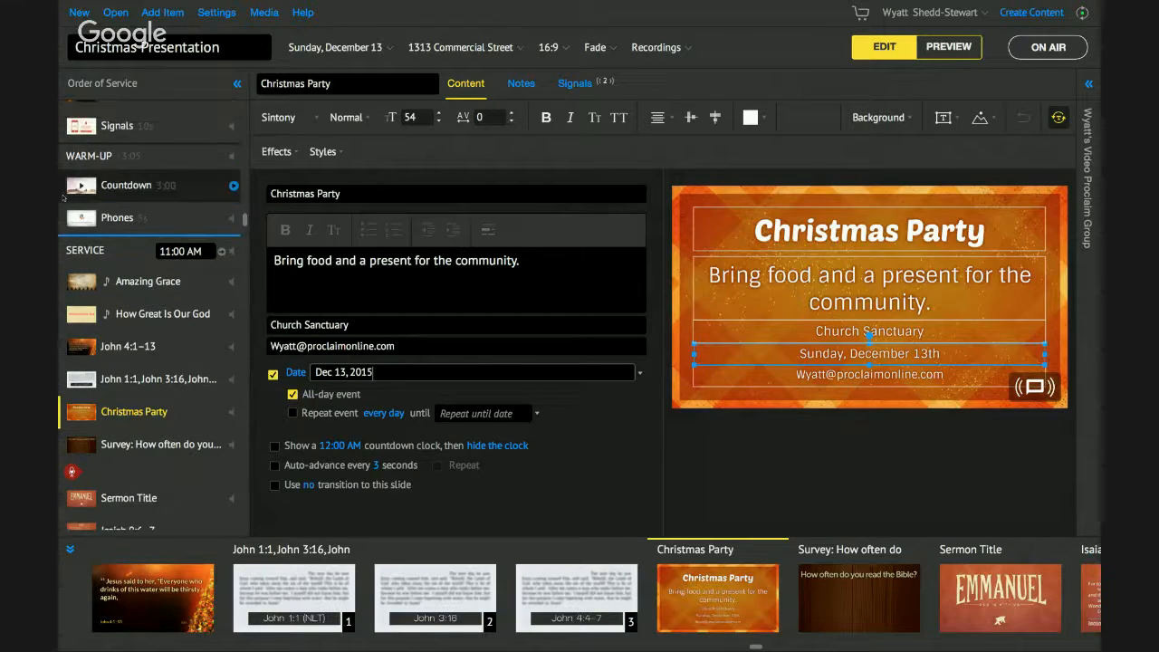
pyautogui.click(124, 135)
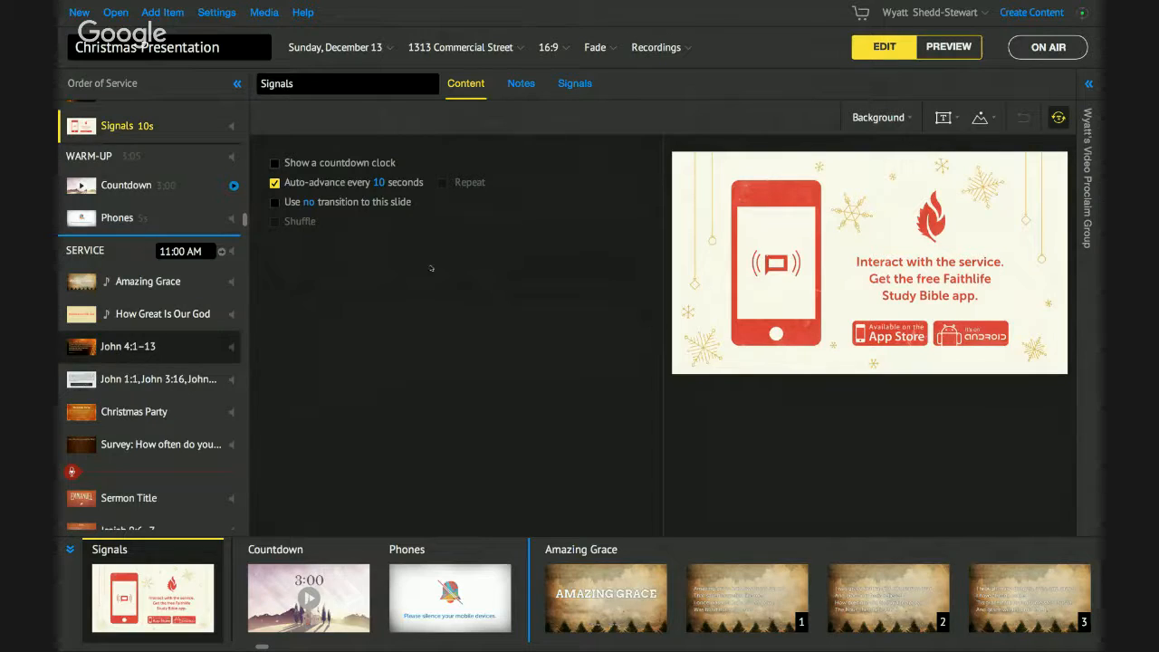
pyautogui.click(150, 346)
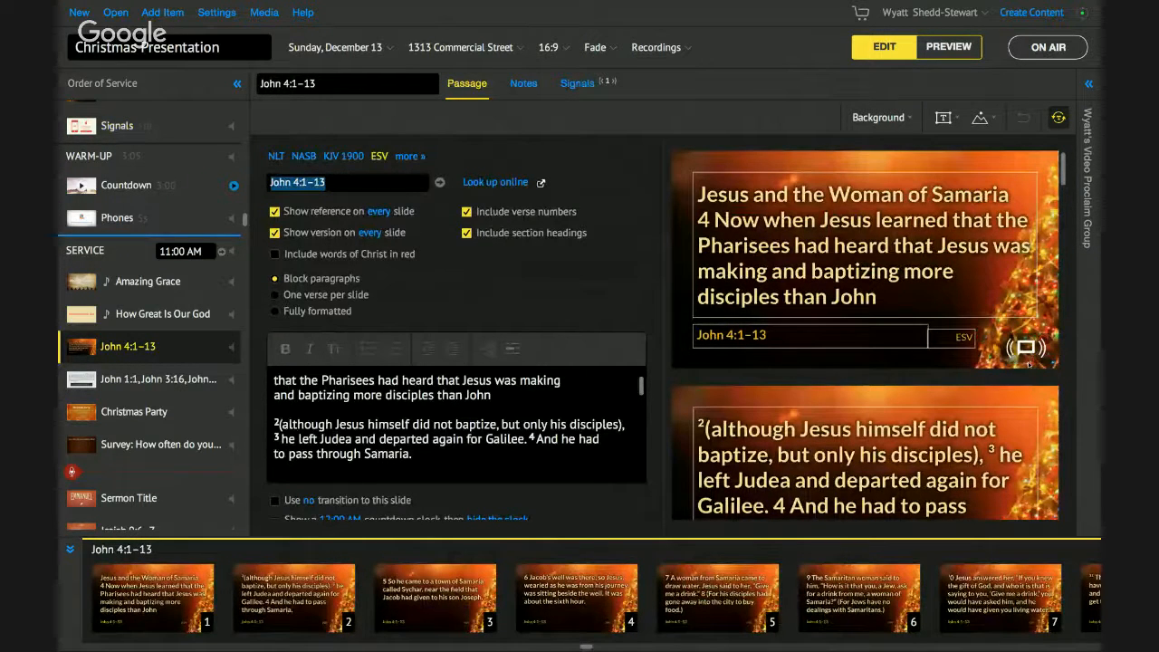
pyautogui.click(143, 423)
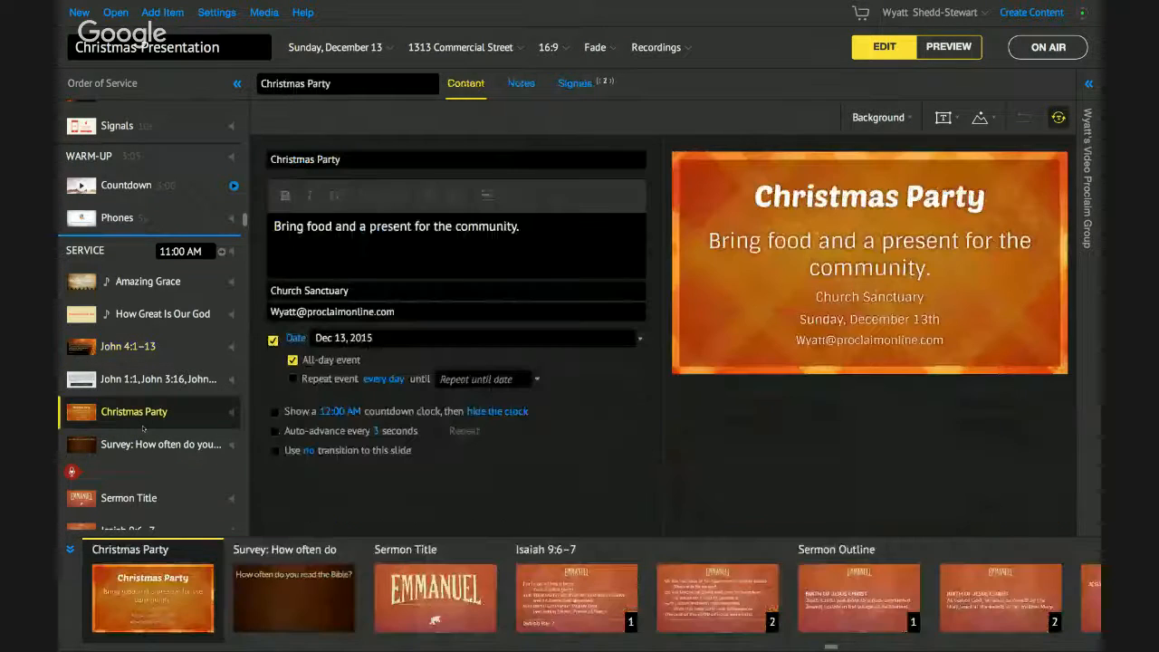
pyautogui.click(573, 85)
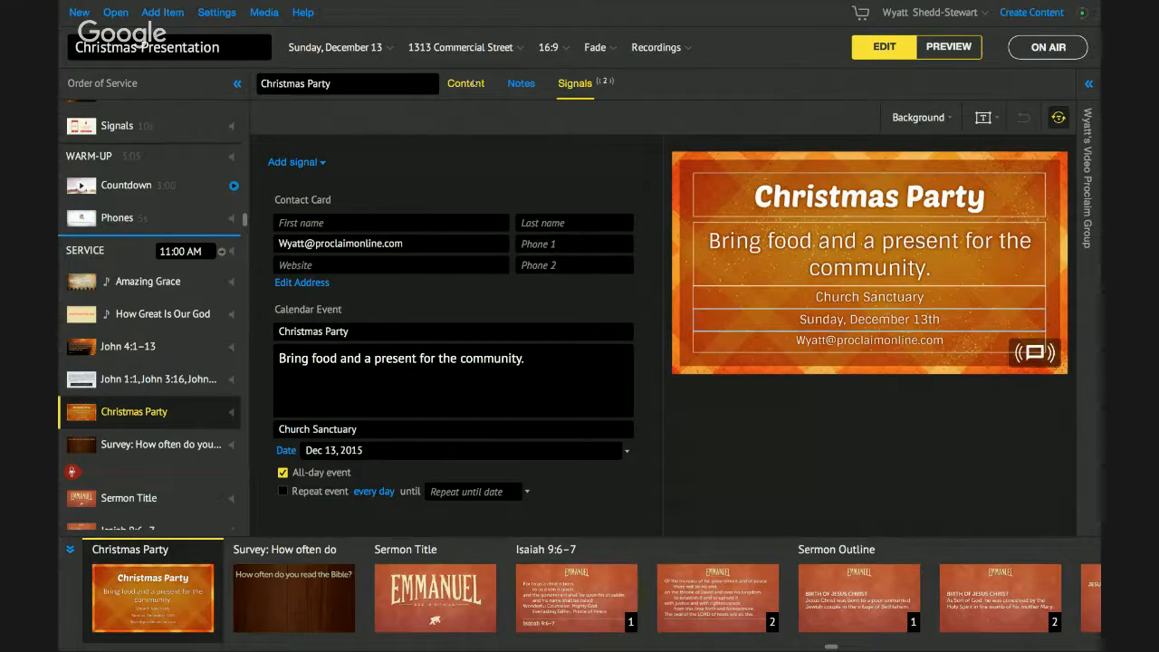
pyautogui.click(473, 83)
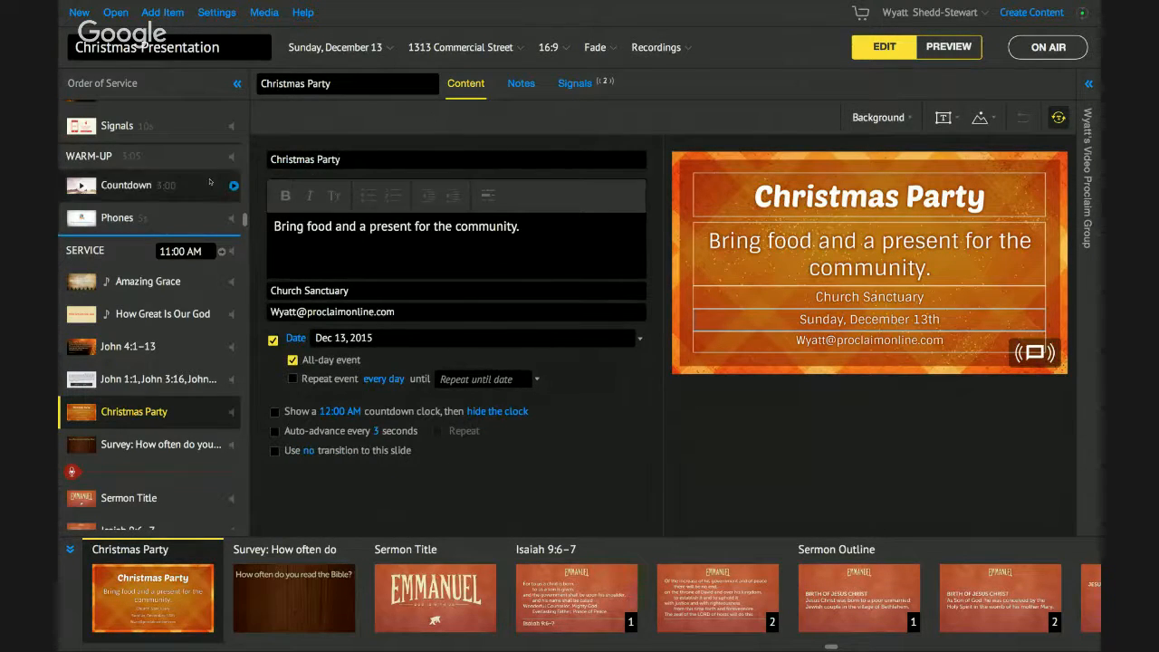
# - Open and dismiss the Add Item choices, then scroll down the Order of Service
pyautogui.click(163, 13)
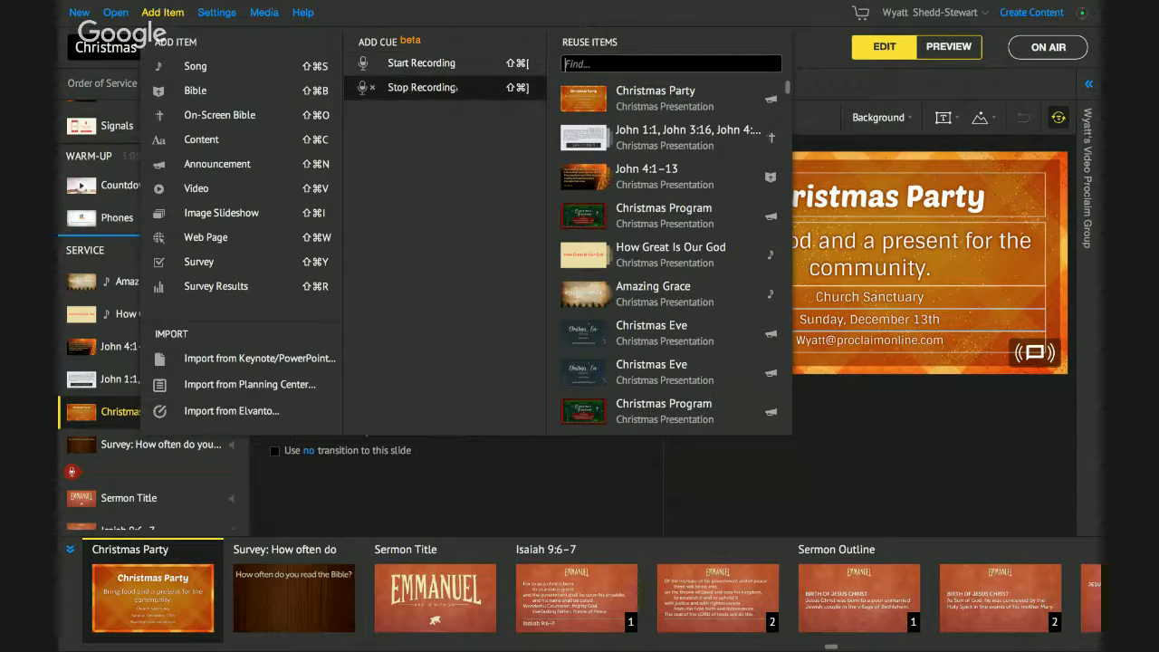
pyautogui.click(177, 24)
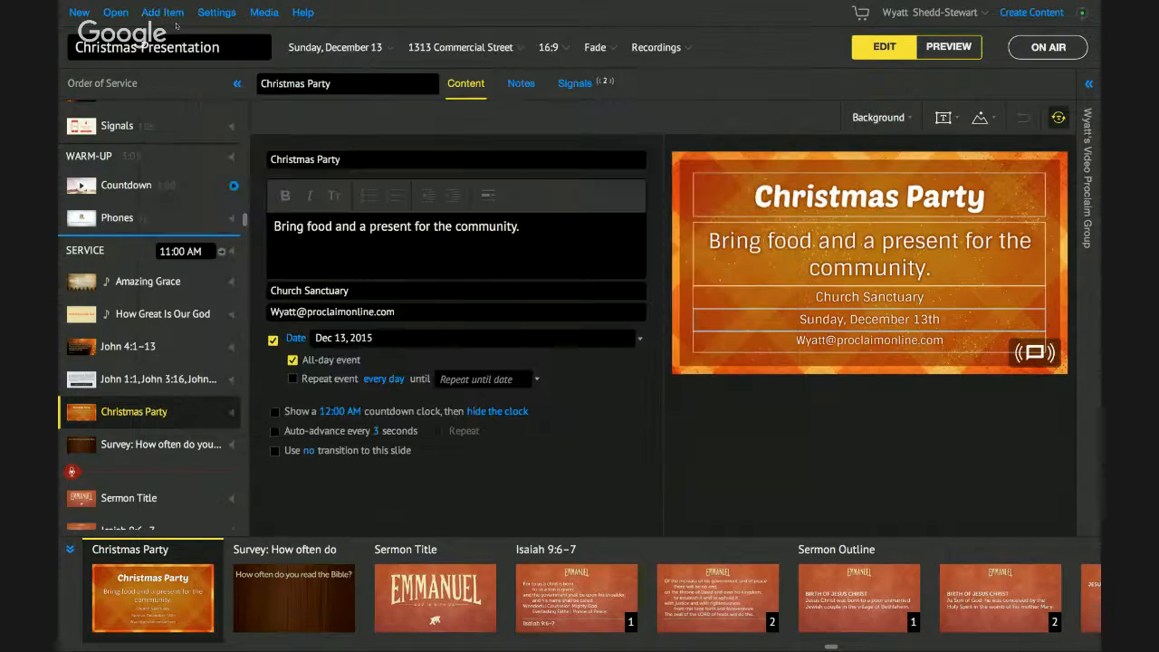
pyautogui.scroll(-5, 150, 402)
pyautogui.scroll(-1, 148, 402)
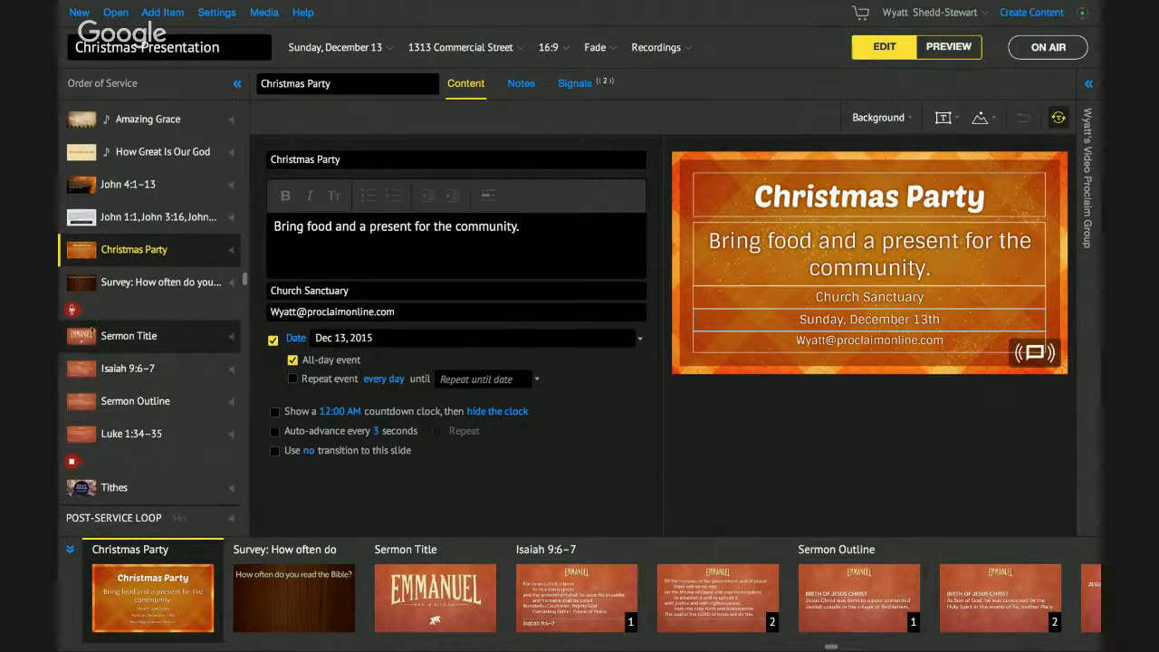
# - Look through the recording cue, Sermon Title, Isaiah 9:6–7, Sermon Outline and Luke 1:34–35, ending on the survey
pyautogui.click(90, 313)
pyautogui.click(124, 342)
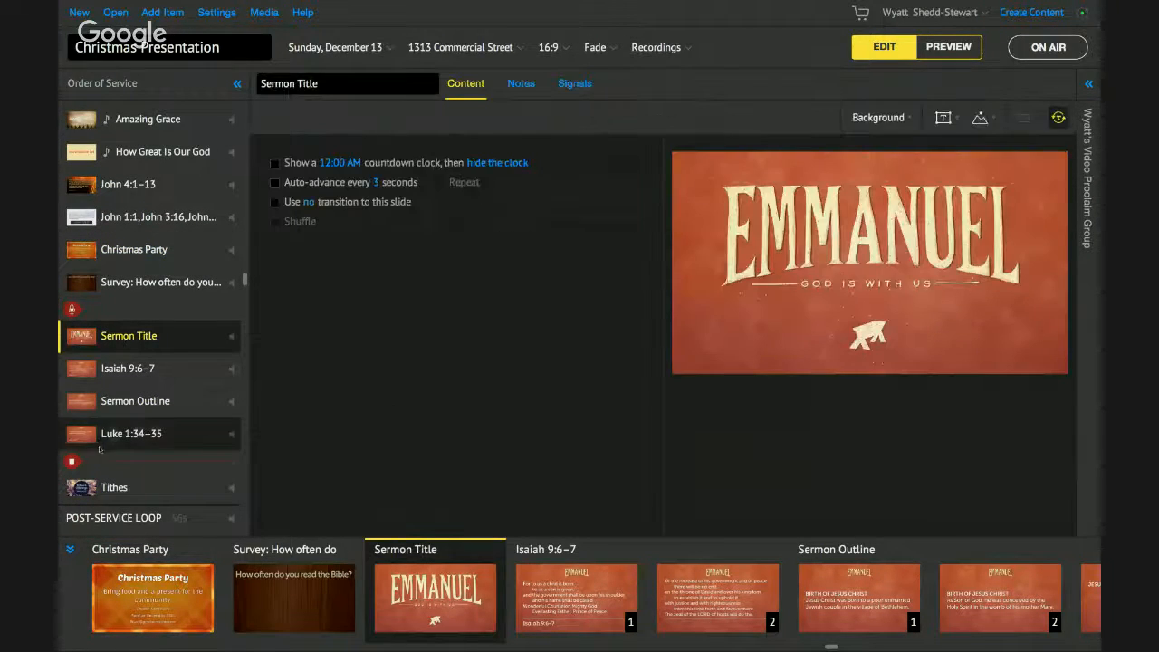
pyautogui.click(136, 380)
pyautogui.click(141, 412)
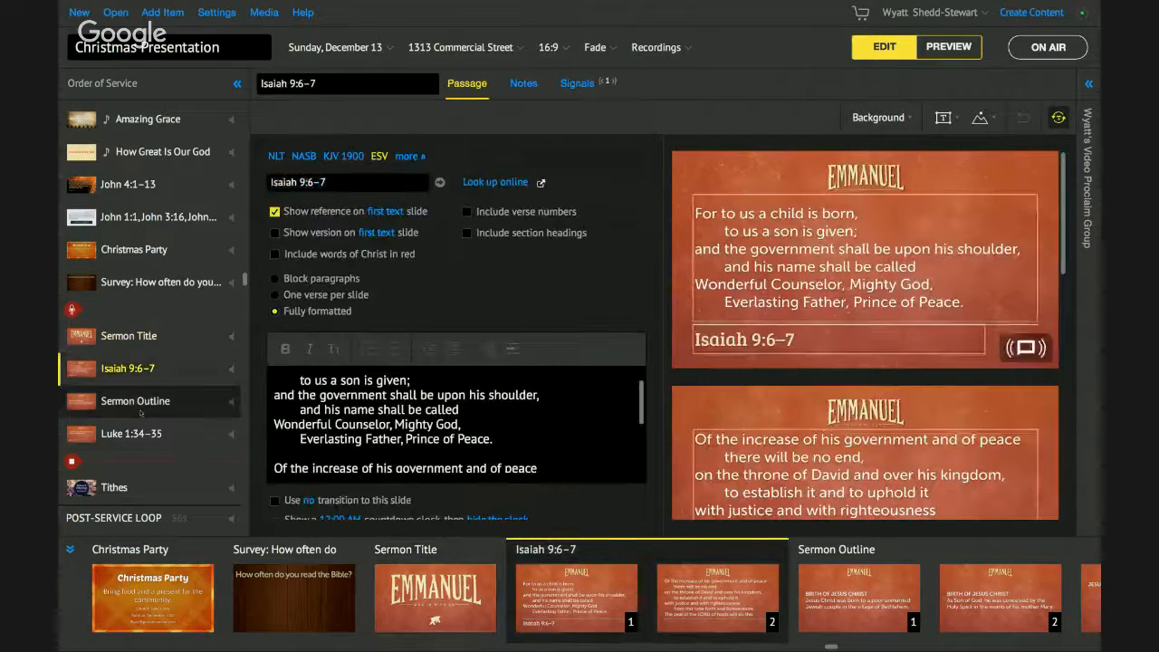
pyautogui.click(131, 435)
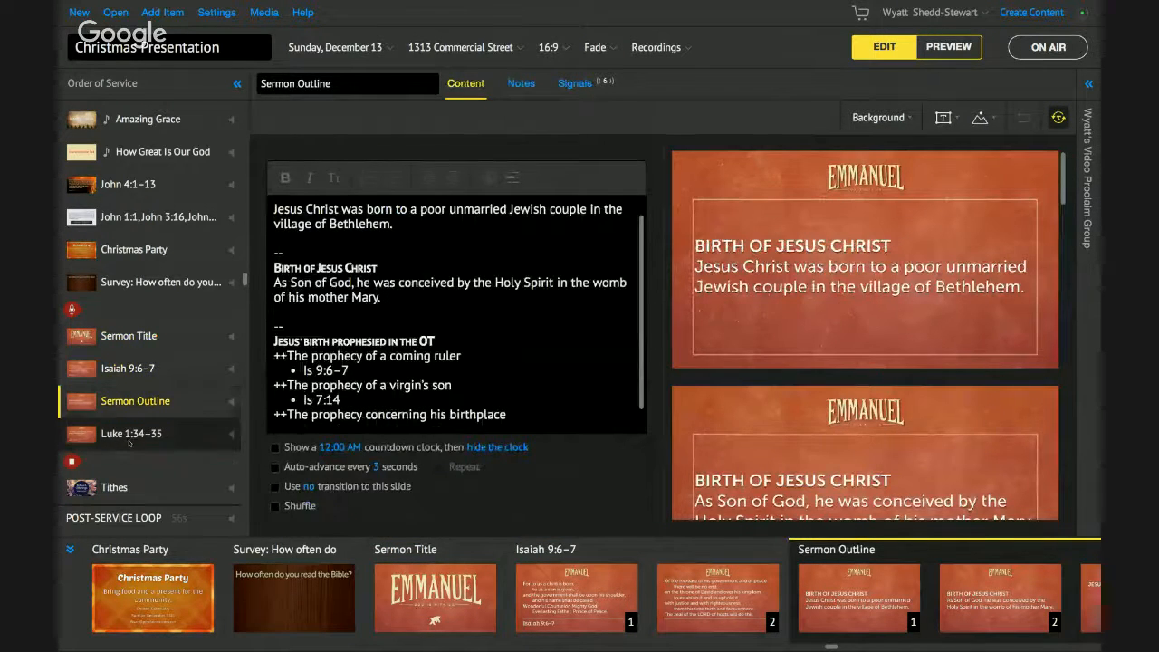
pyautogui.click(114, 462)
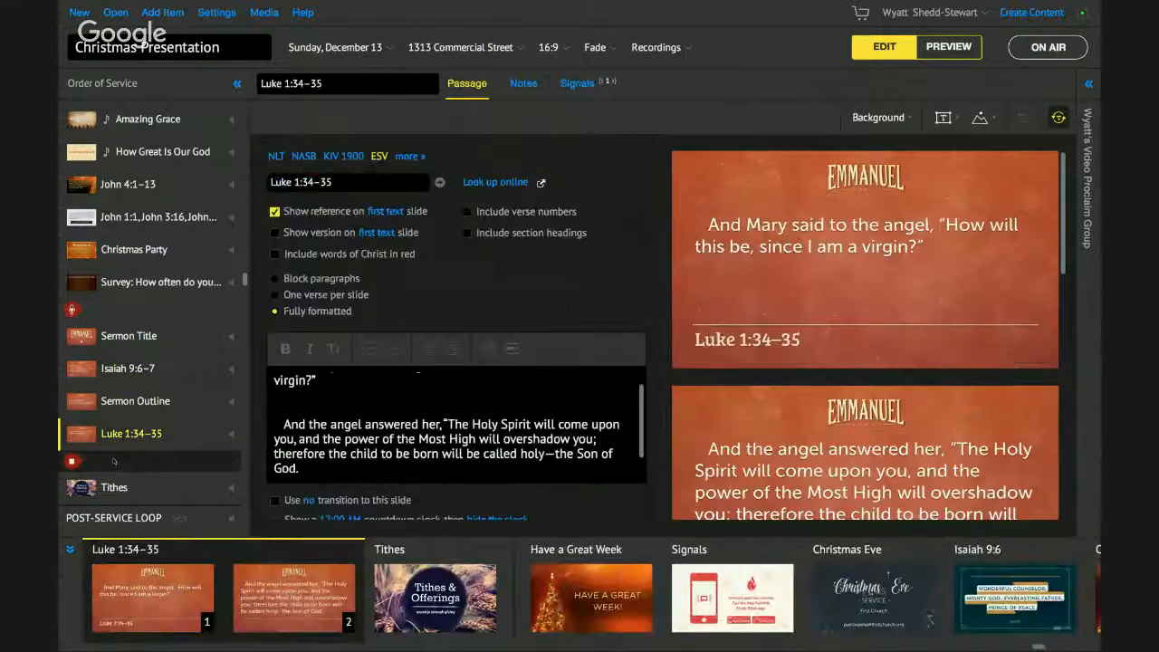
pyautogui.click(154, 277)
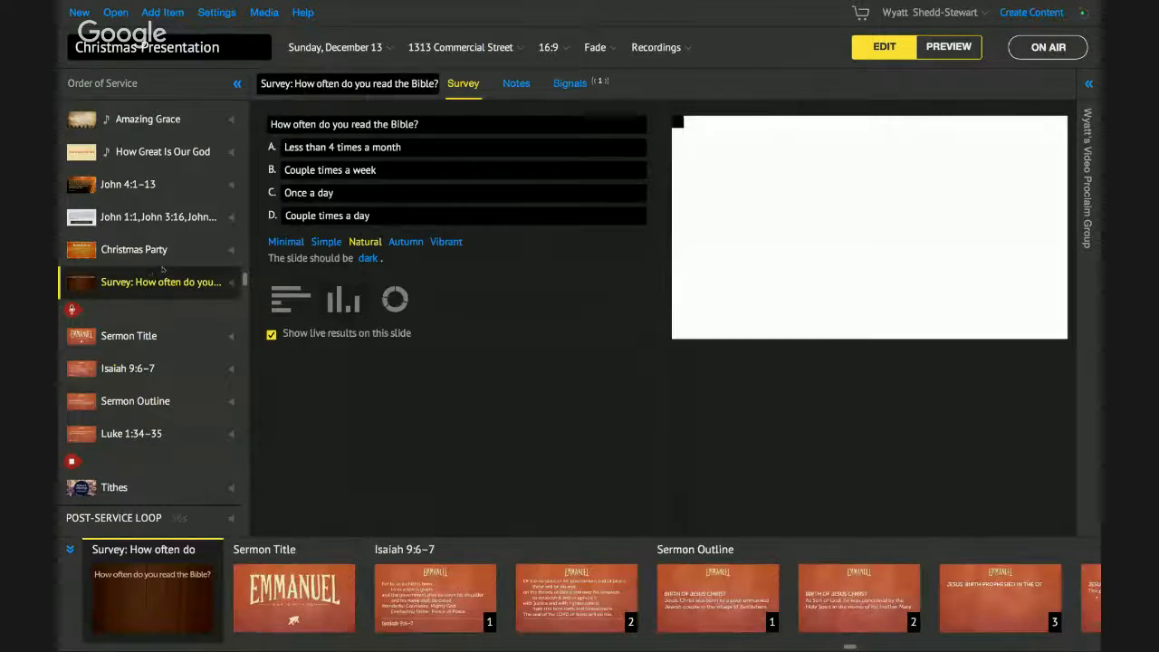
# - Go on air, exit full screen, and send the Bible-reading survey slide to the screen
pyautogui.click(1056, 44)
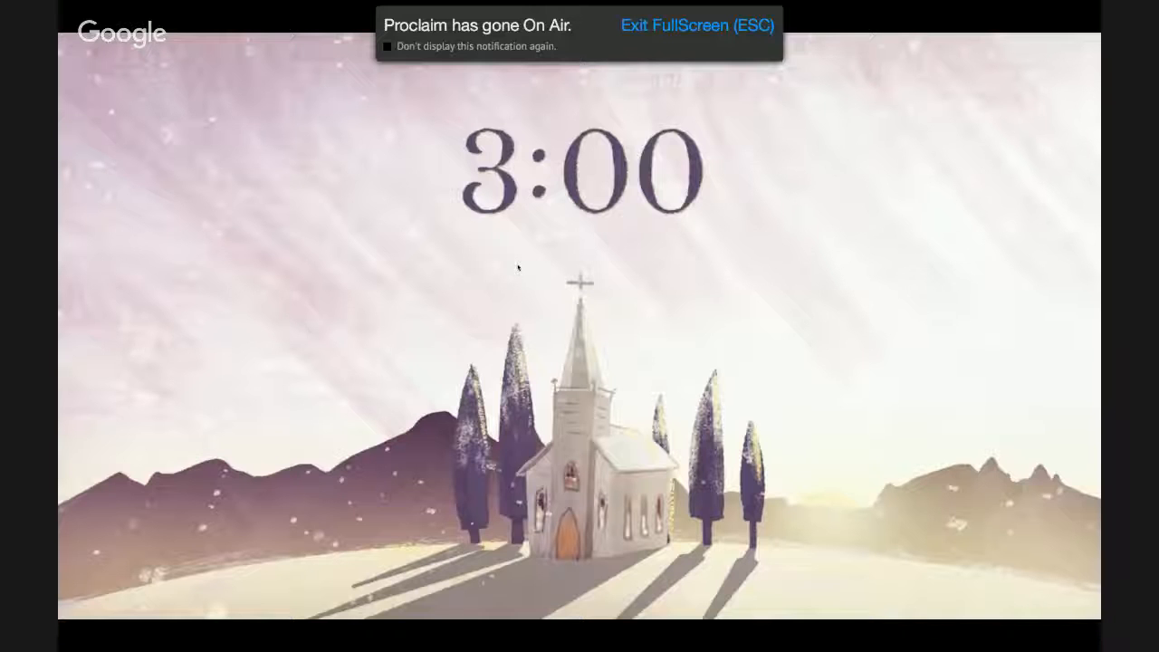
pyautogui.press('Escape')
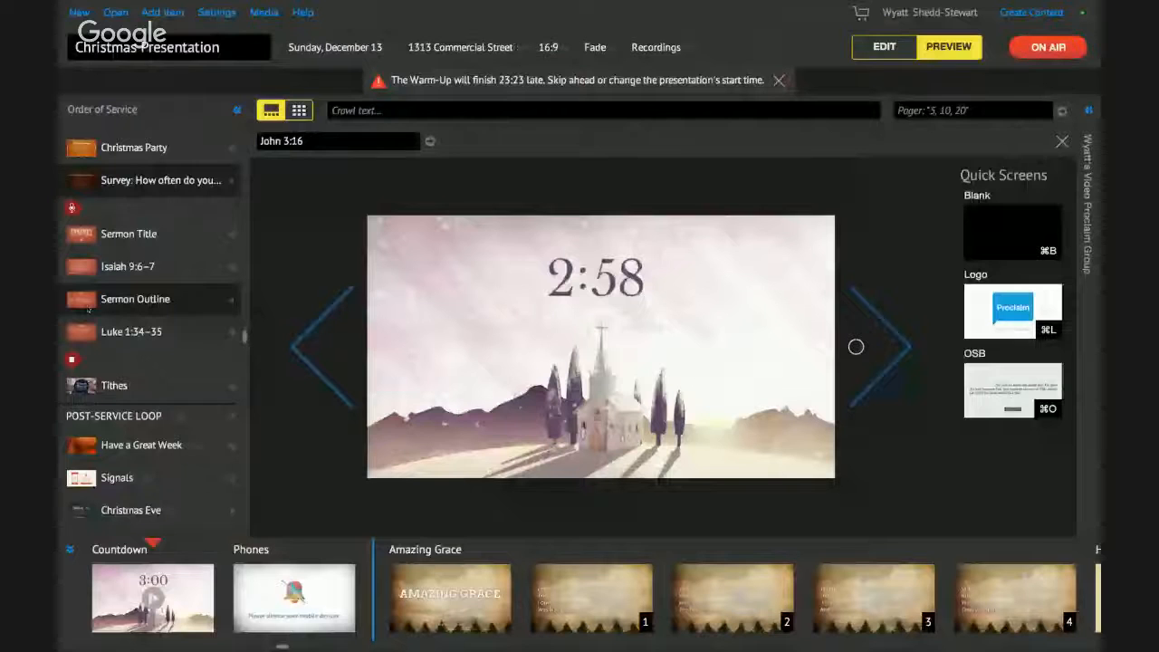
pyautogui.scroll(2, 88, 311)
pyautogui.click(134, 230)
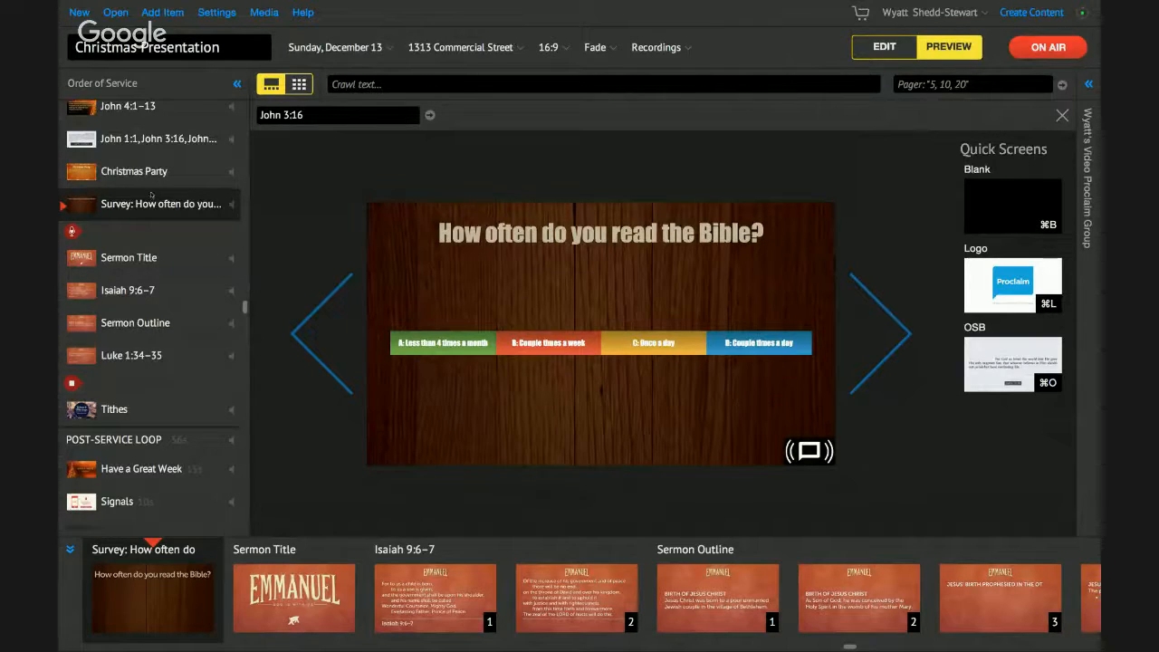
# - Check the audio input settings, return to display settings, and close the Settings panel
pyautogui.click(223, 17)
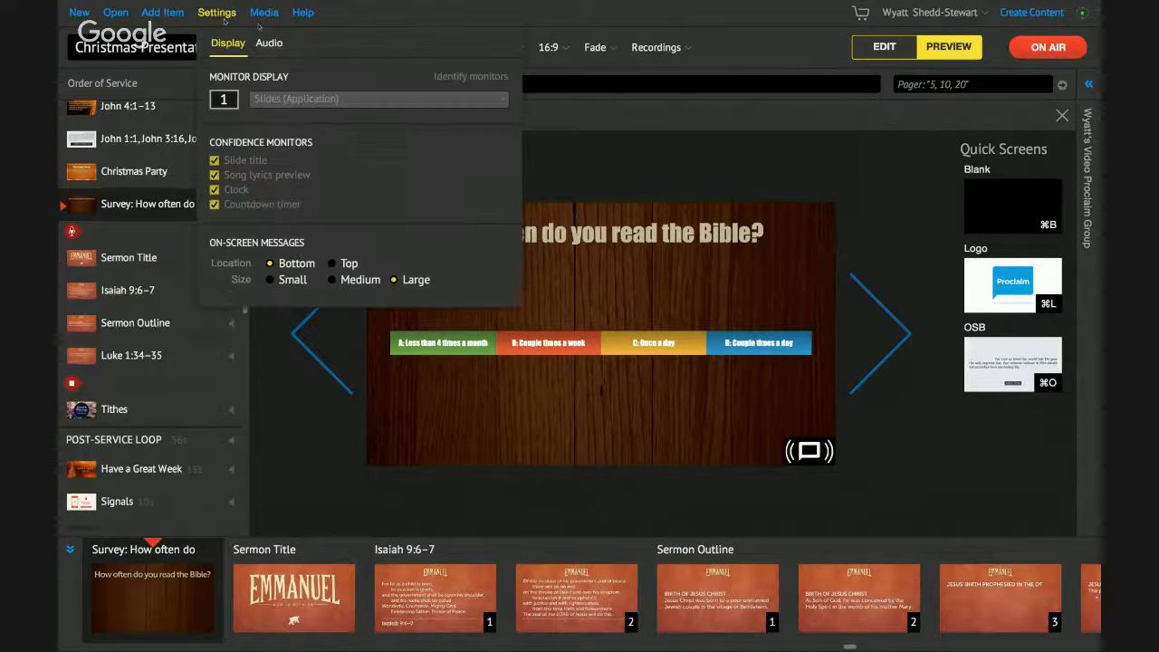
pyautogui.click(263, 42)
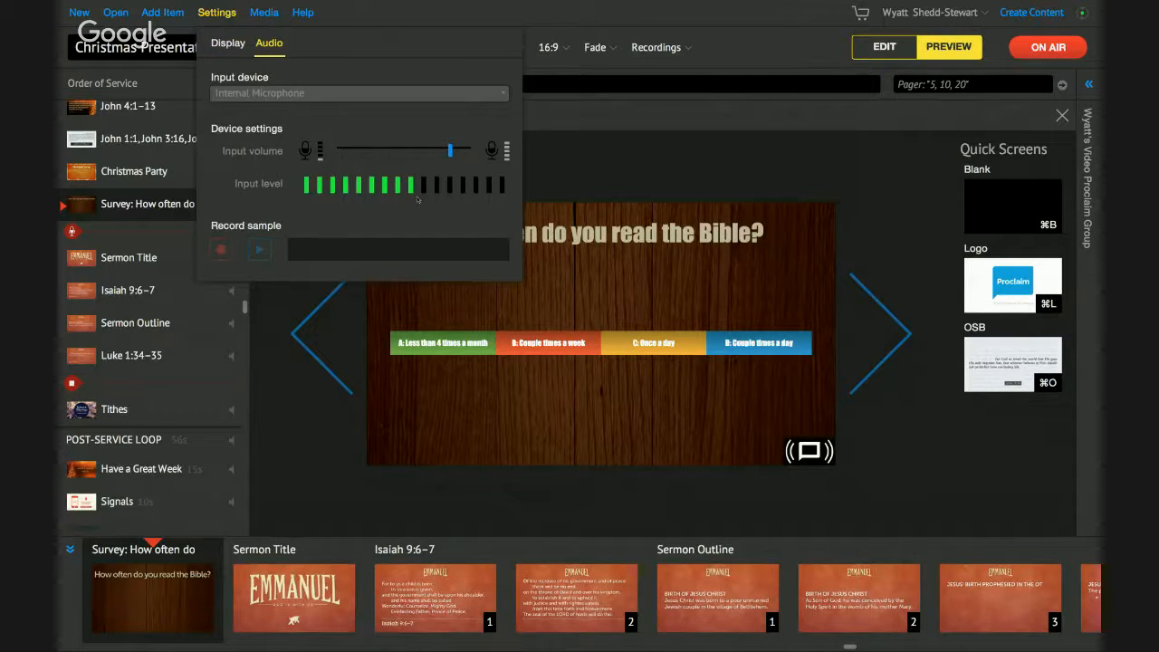
pyautogui.click(228, 43)
pyautogui.click(221, 13)
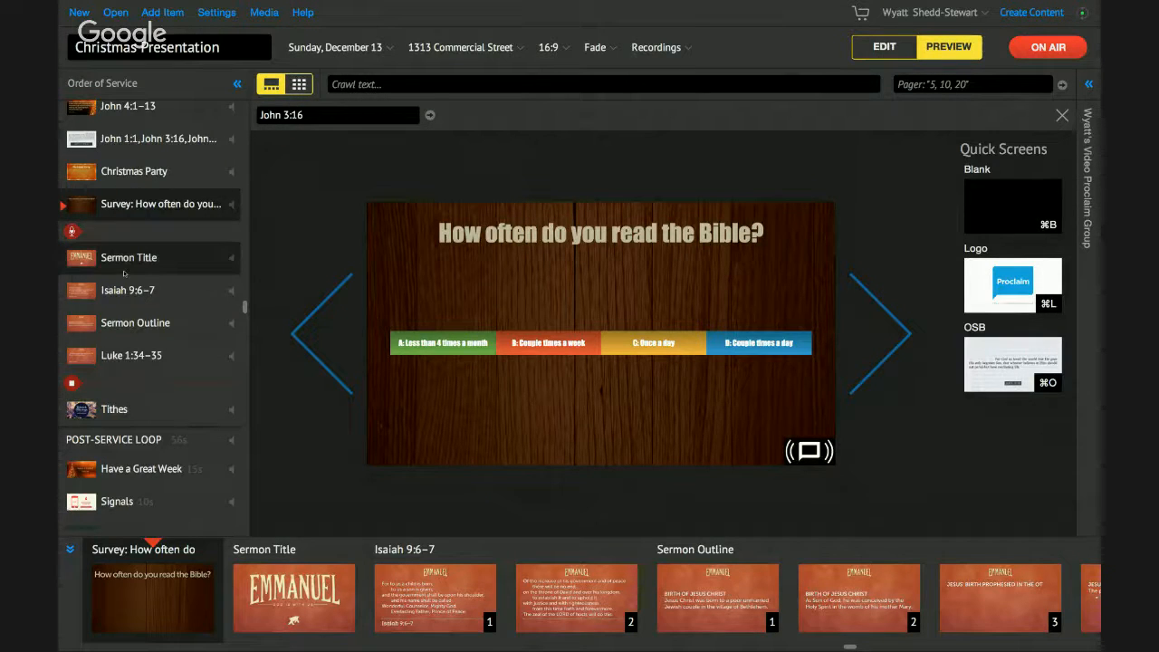
# - Advance through the Sermon Title, both Isaiah 9:6–7 slides and the first Sermon Outline slides
pyautogui.click(885, 353)
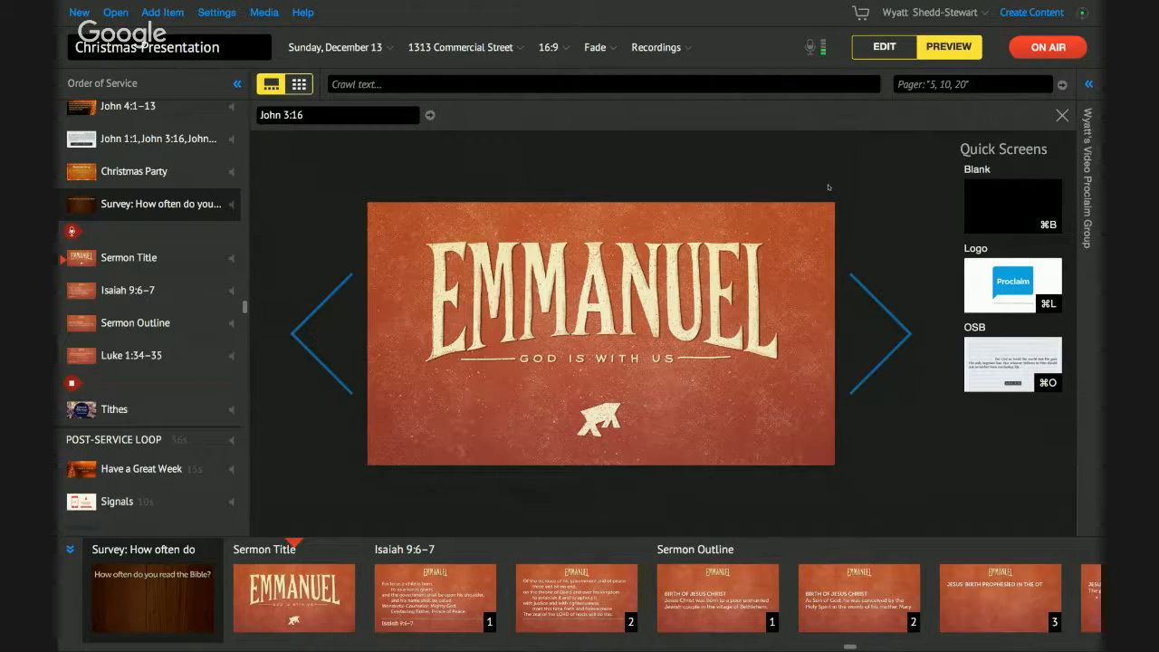
pyautogui.click(884, 318)
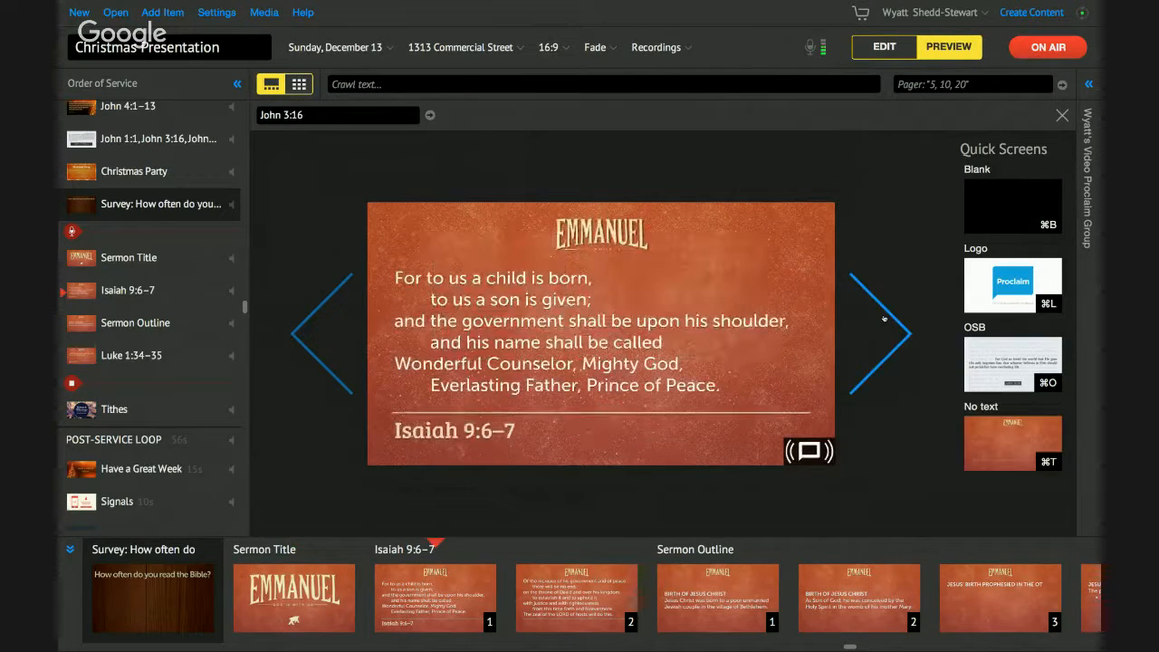
pyautogui.click(883, 317)
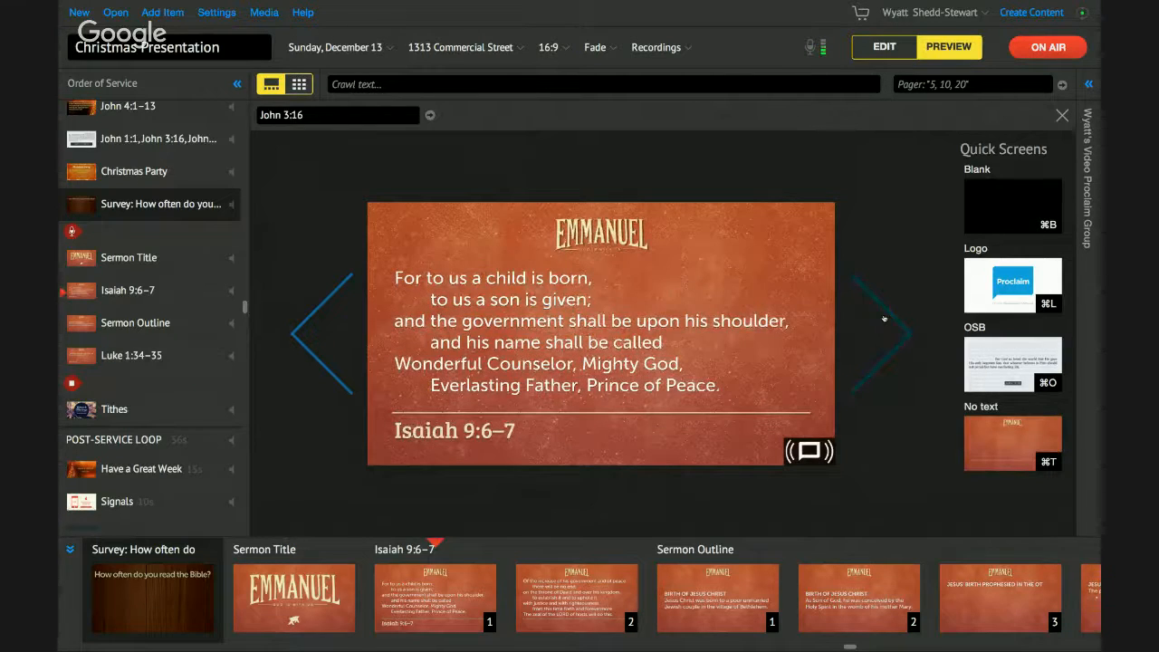
pyautogui.click(884, 317)
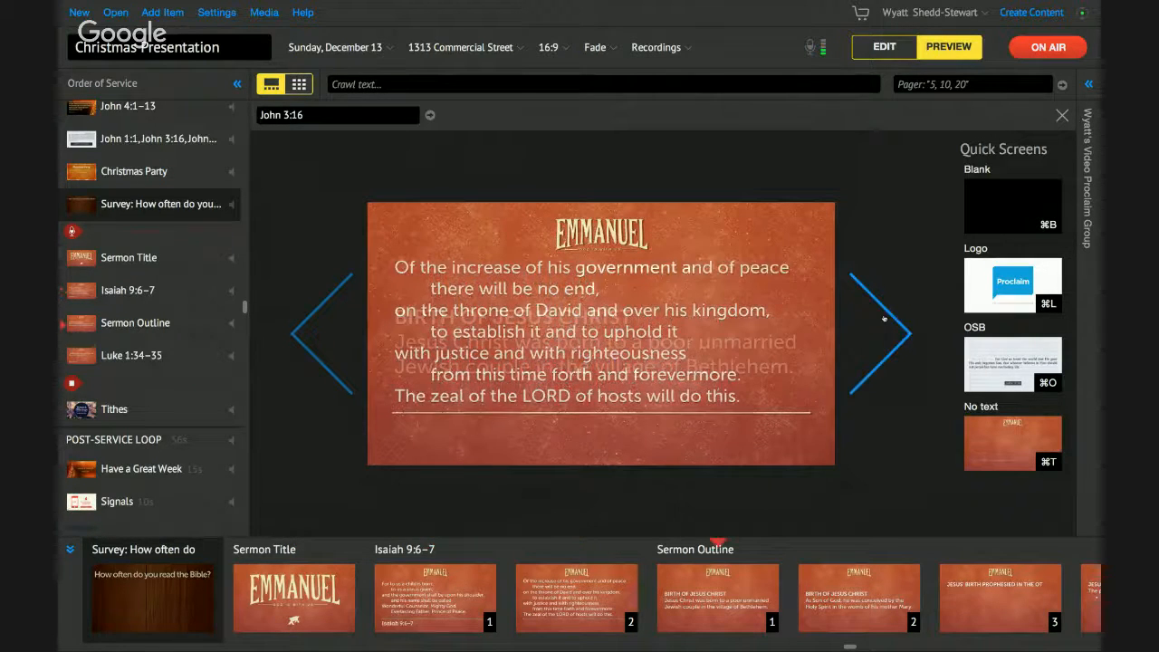
pyautogui.click(883, 318)
# - Step through the prophecy points, Micah 5:2 and both Luke 1:34–35 slides to Tithes & Offerings
pyautogui.click(884, 318)
pyautogui.click(884, 318)
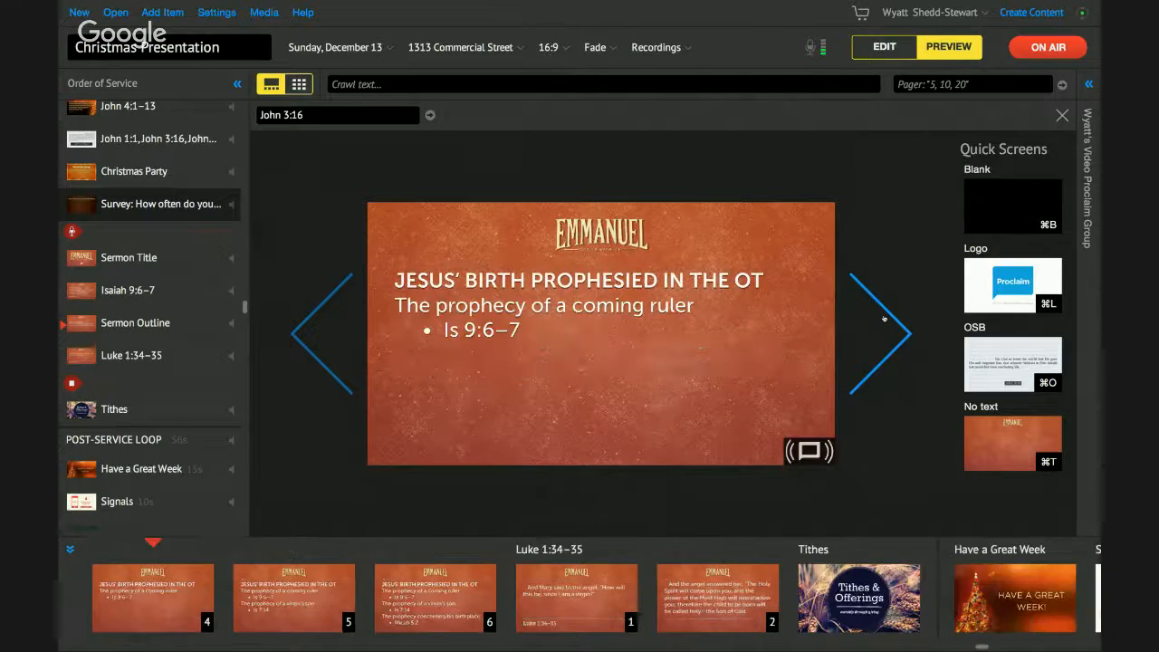
pyautogui.click(884, 318)
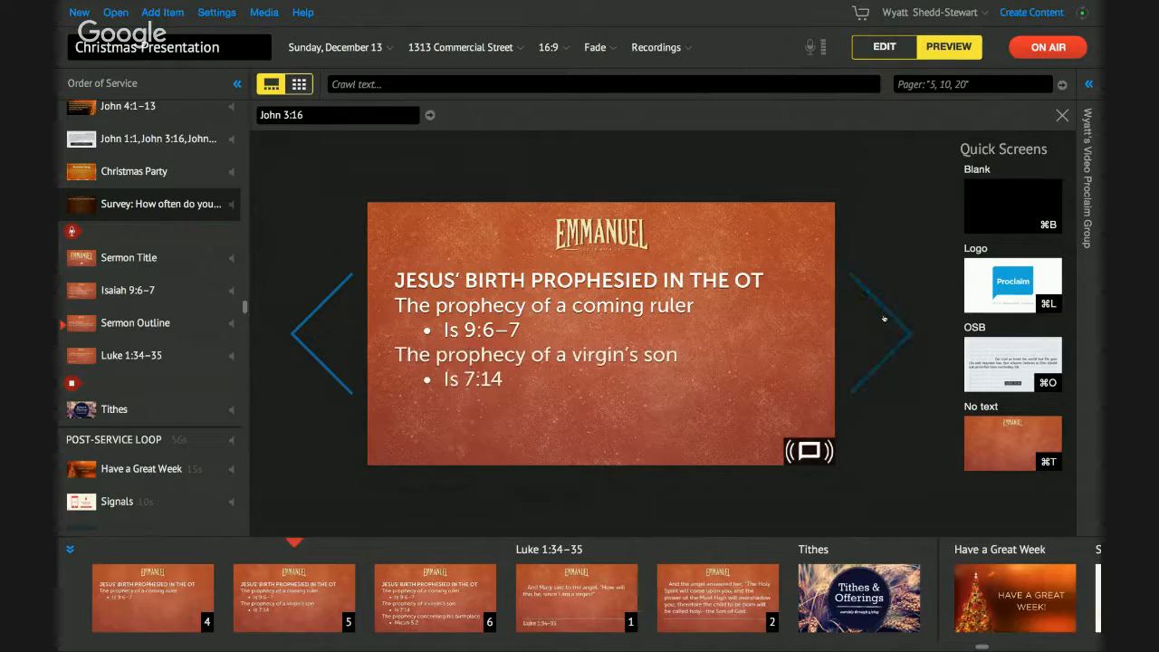
pyautogui.click(883, 318)
pyautogui.click(884, 318)
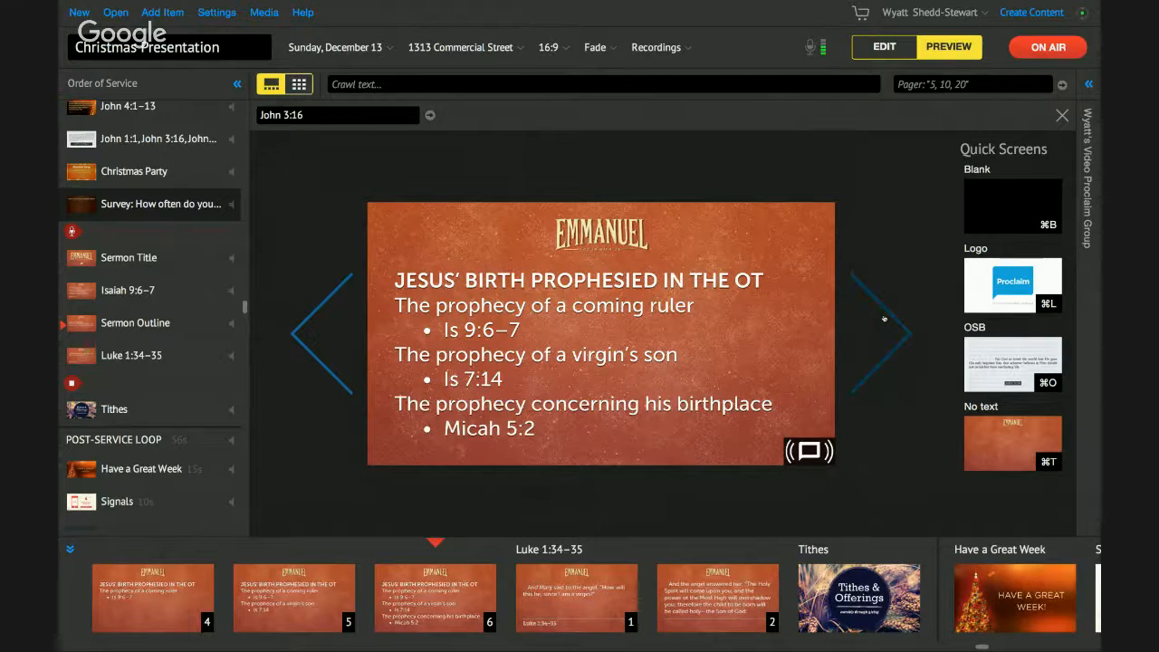
pyautogui.click(883, 318)
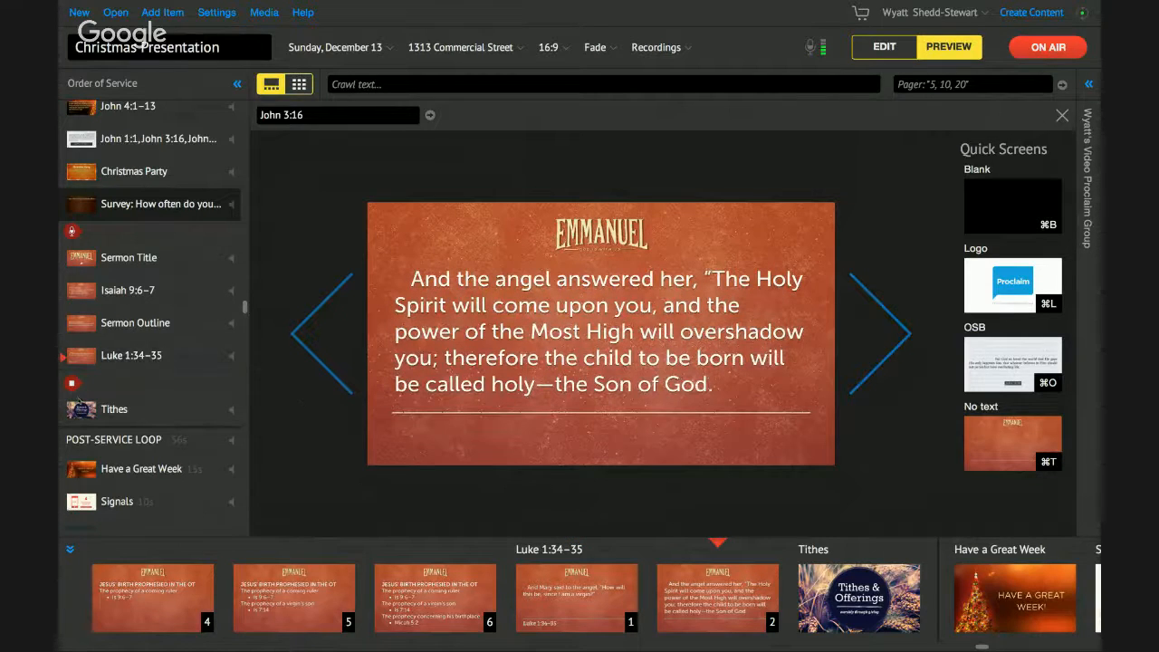
pyautogui.click(887, 335)
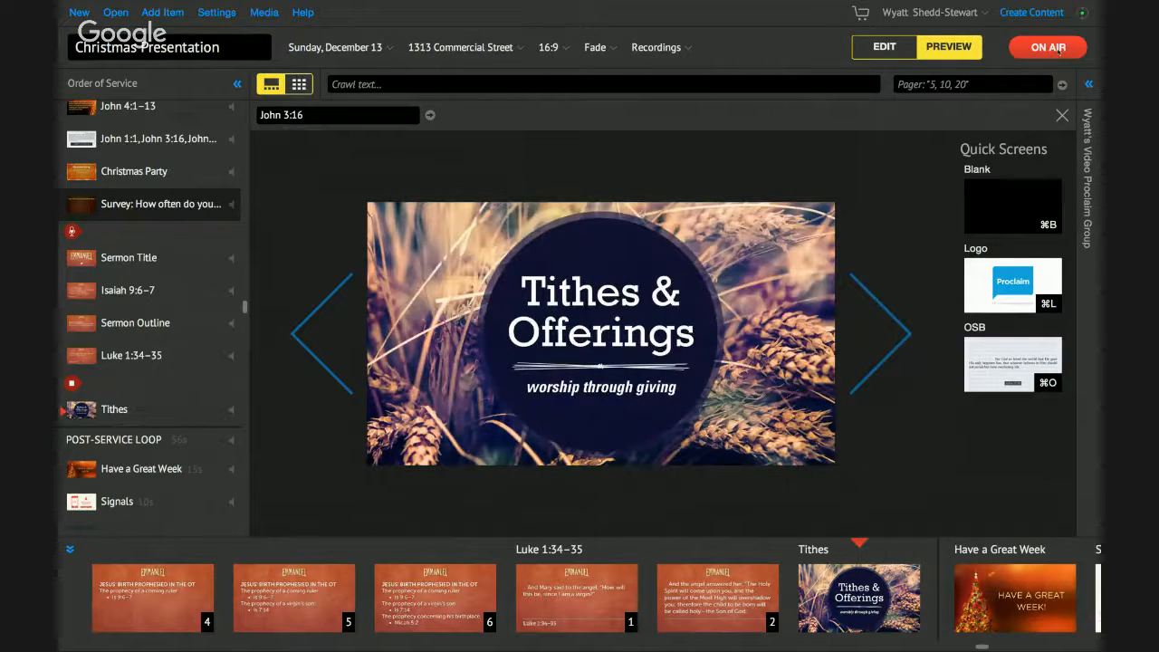
# - Take the presentation off air, dismiss the sermon recording review, and check the audio input settings
pyautogui.click(1056, 48)
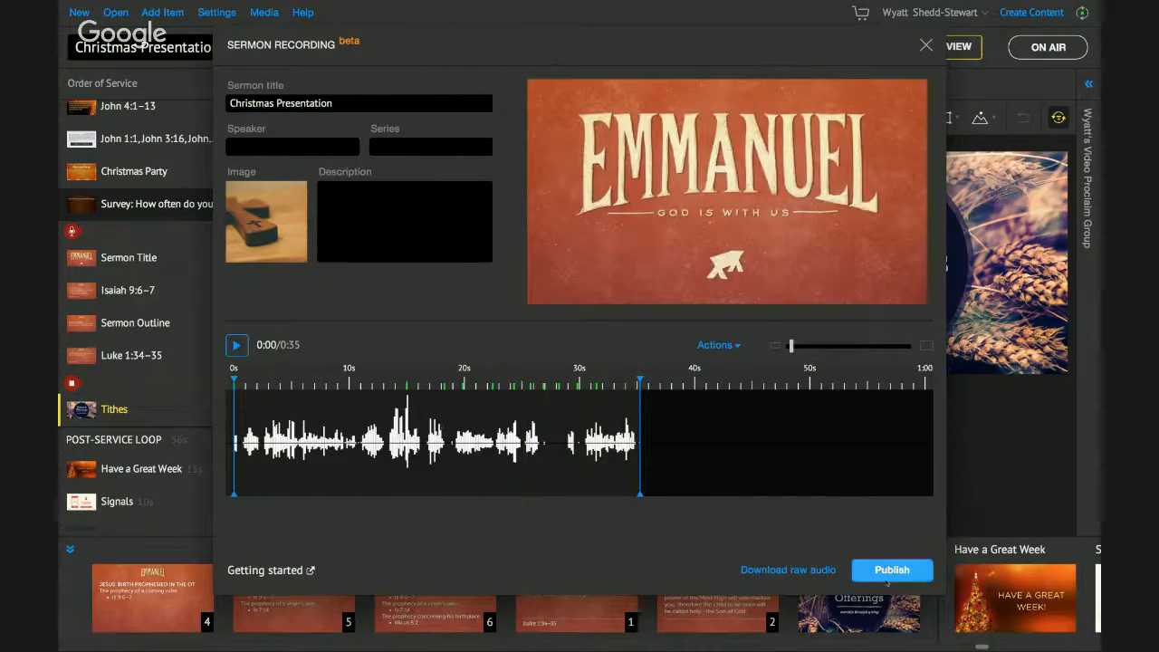
pyautogui.click(925, 46)
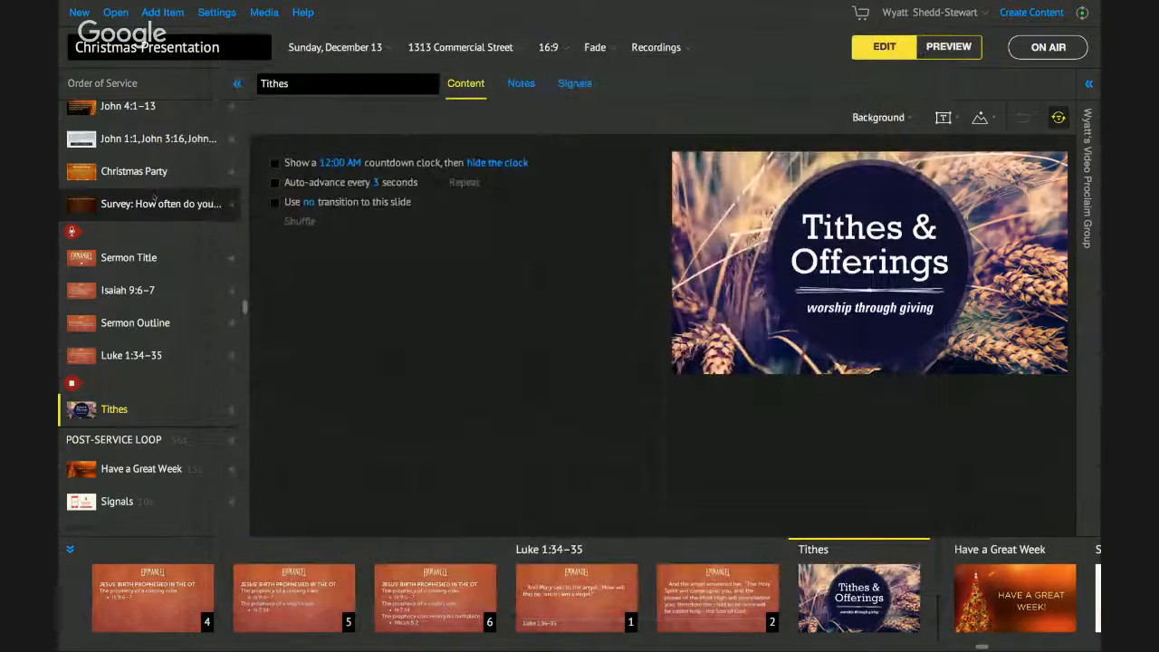
pyautogui.click(217, 12)
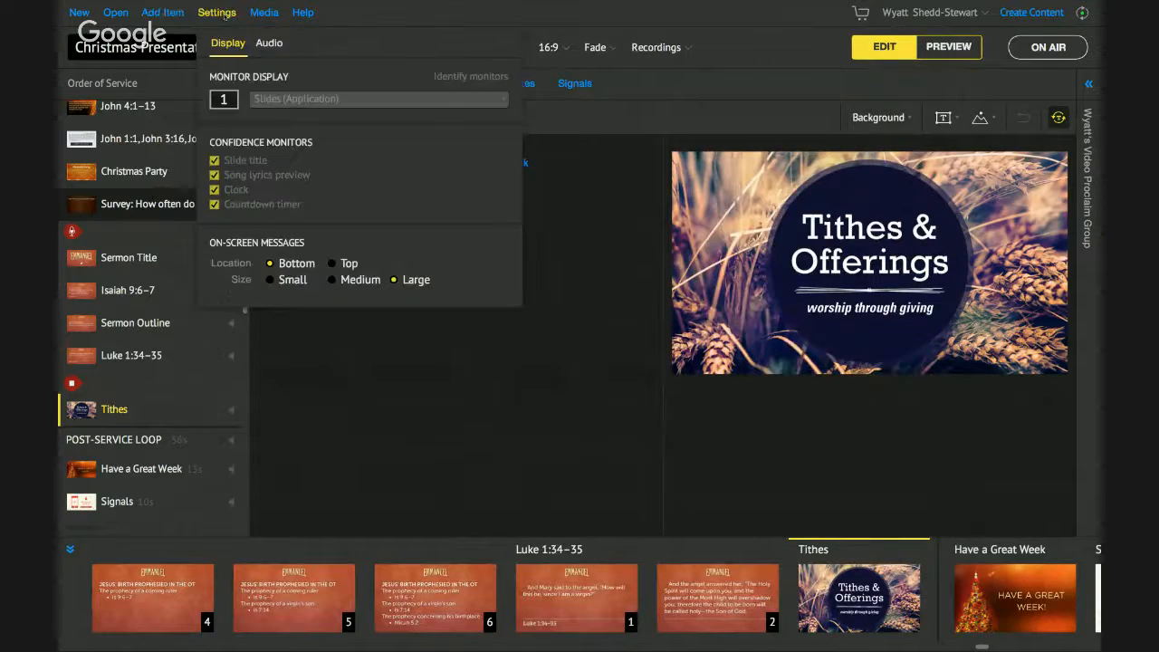
pyautogui.click(269, 42)
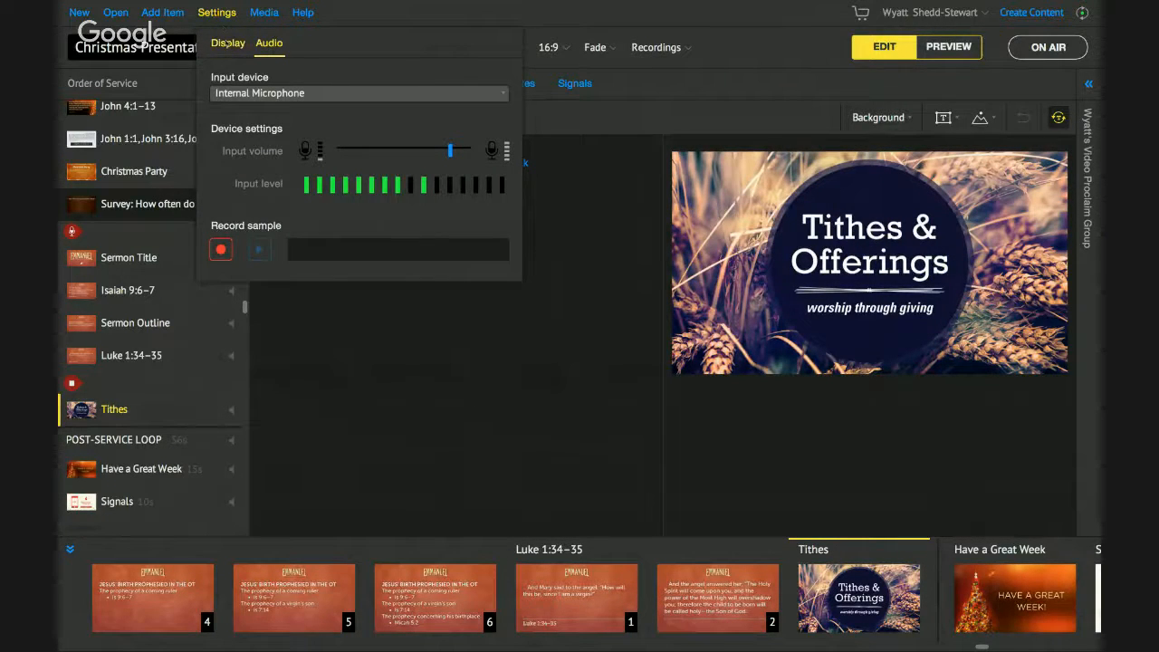
pyautogui.click(228, 42)
# - Look over the Add Item list without adding anything, then bring up the saved presentations list
pyautogui.click(168, 13)
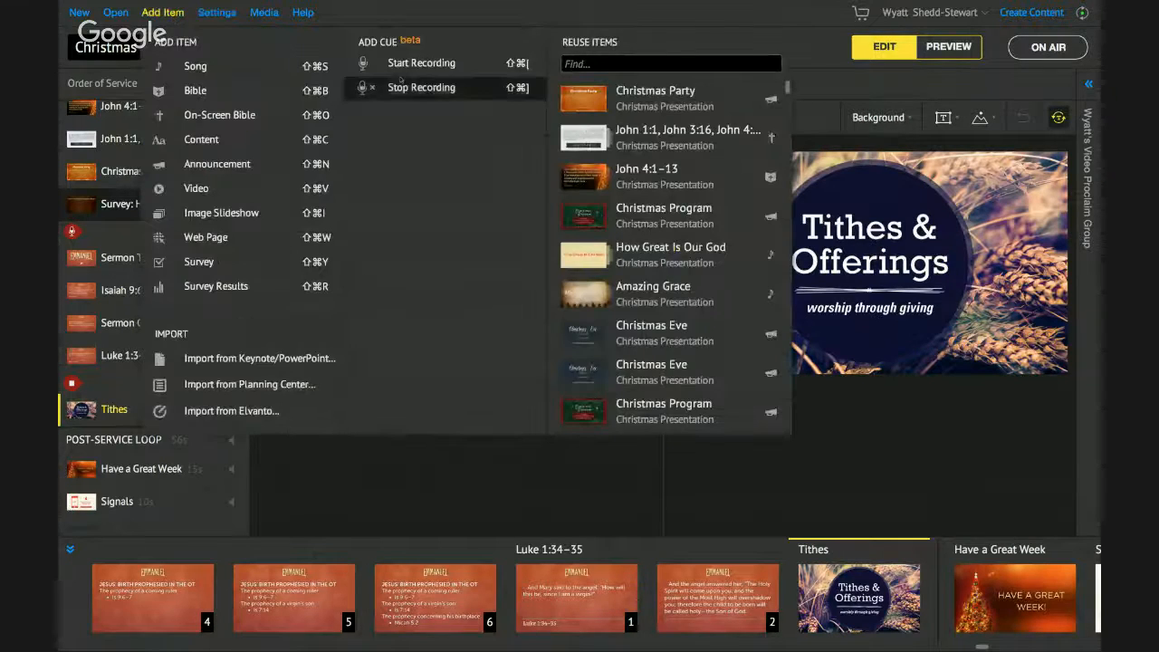
pyautogui.click(144, 18)
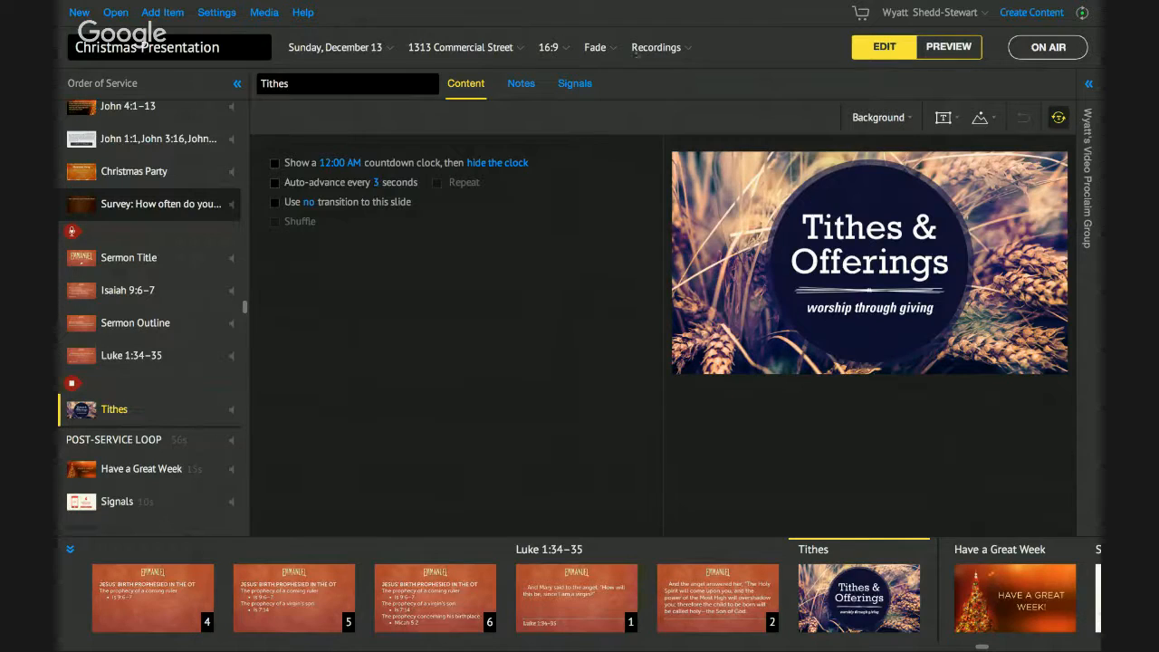
pyautogui.click(116, 13)
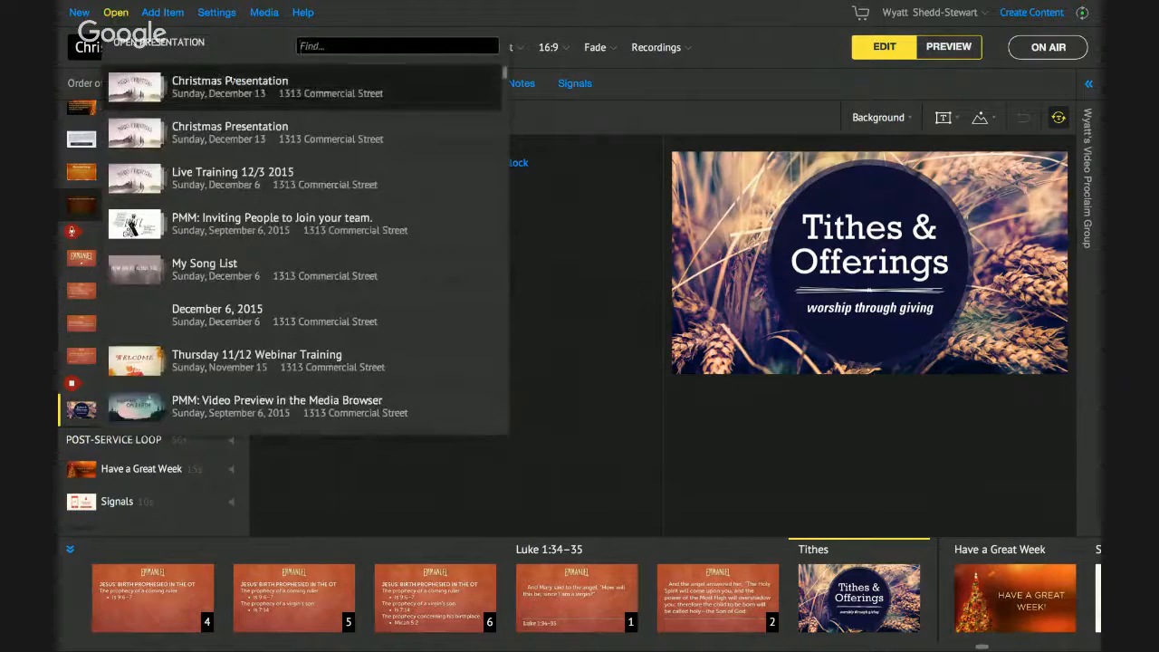
# - Glance at the sermon recordings and saved presentations lists, closing each without changes
pyautogui.click(233, 81)
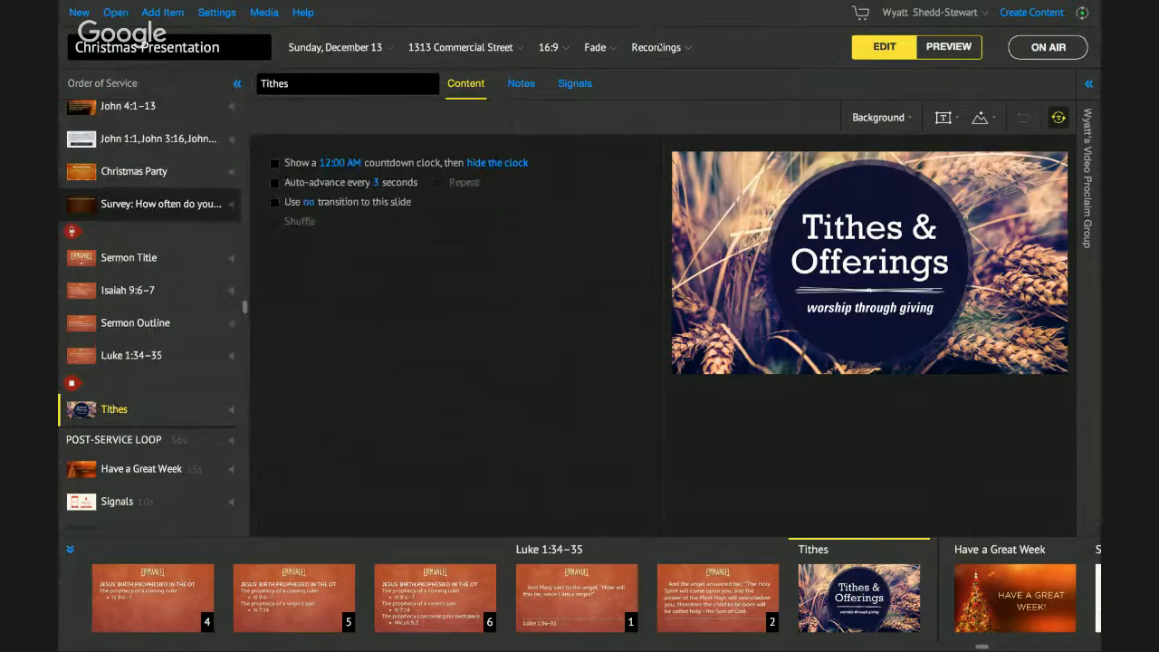
pyautogui.click(658, 47)
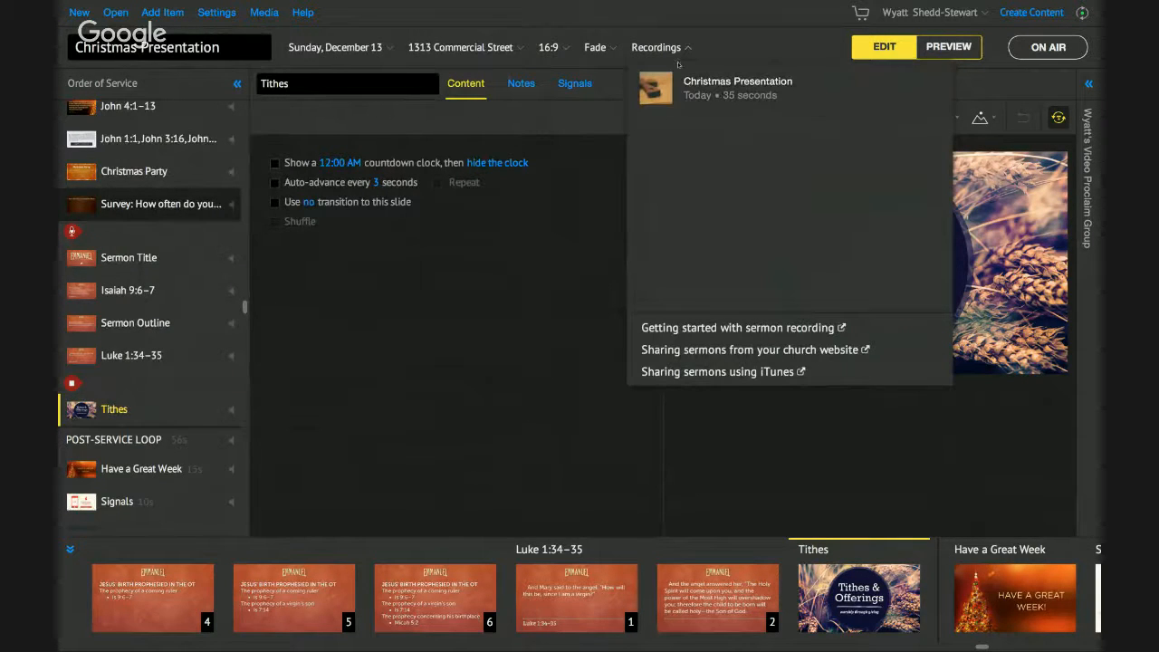
pyautogui.click(669, 48)
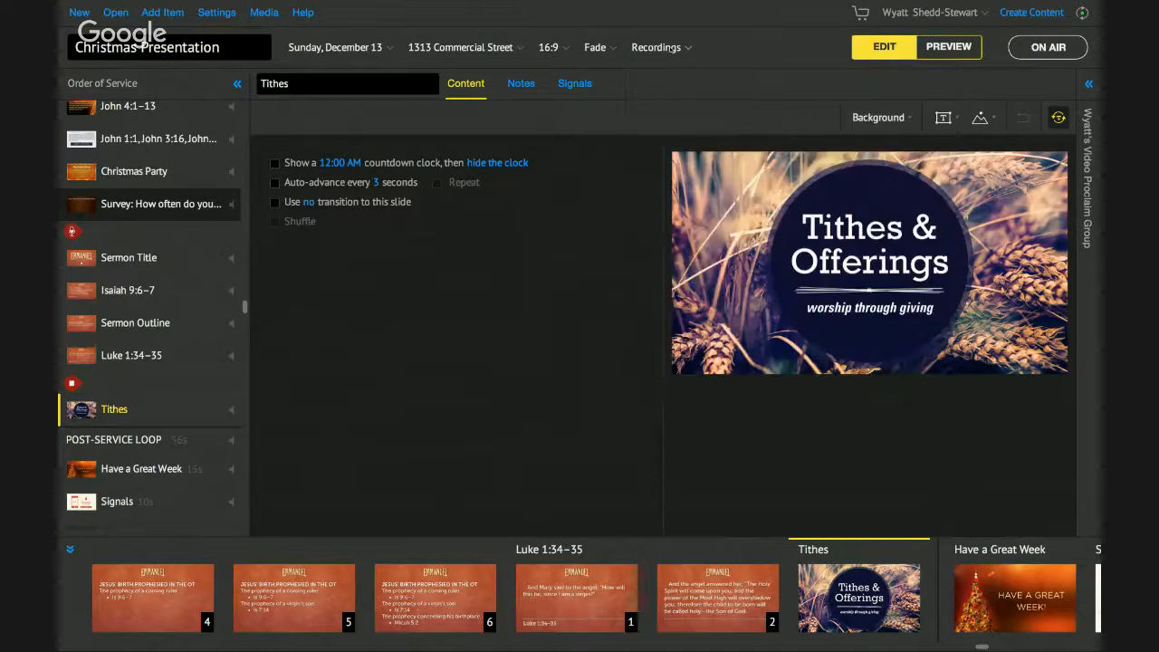
pyautogui.click(116, 13)
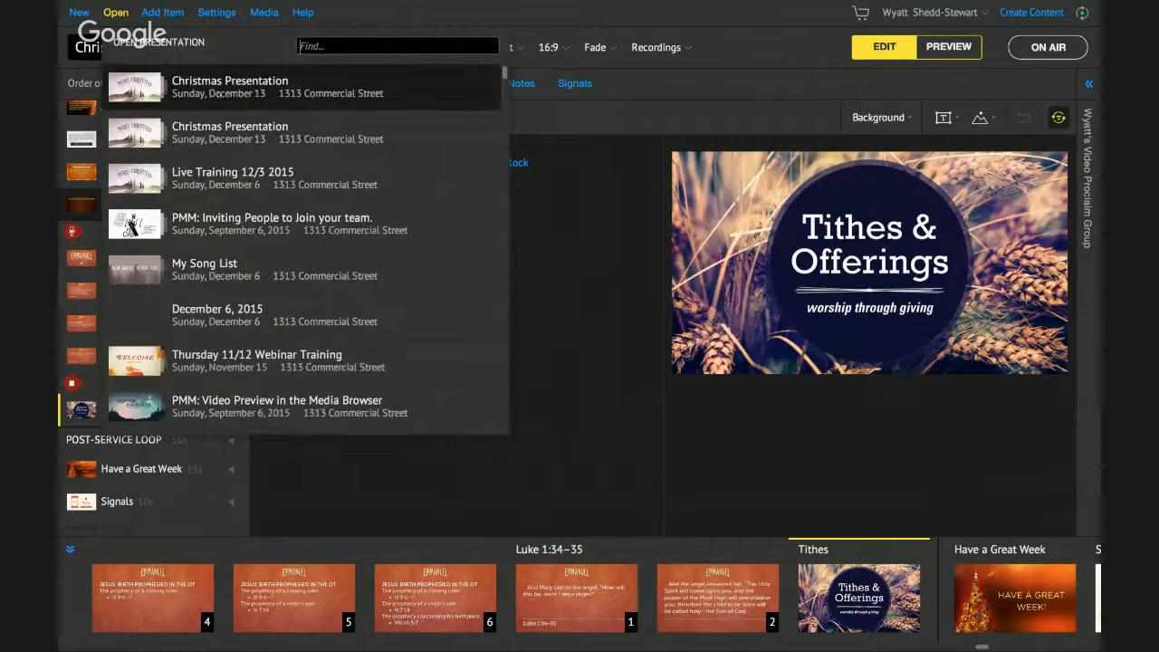
pyautogui.click(108, 12)
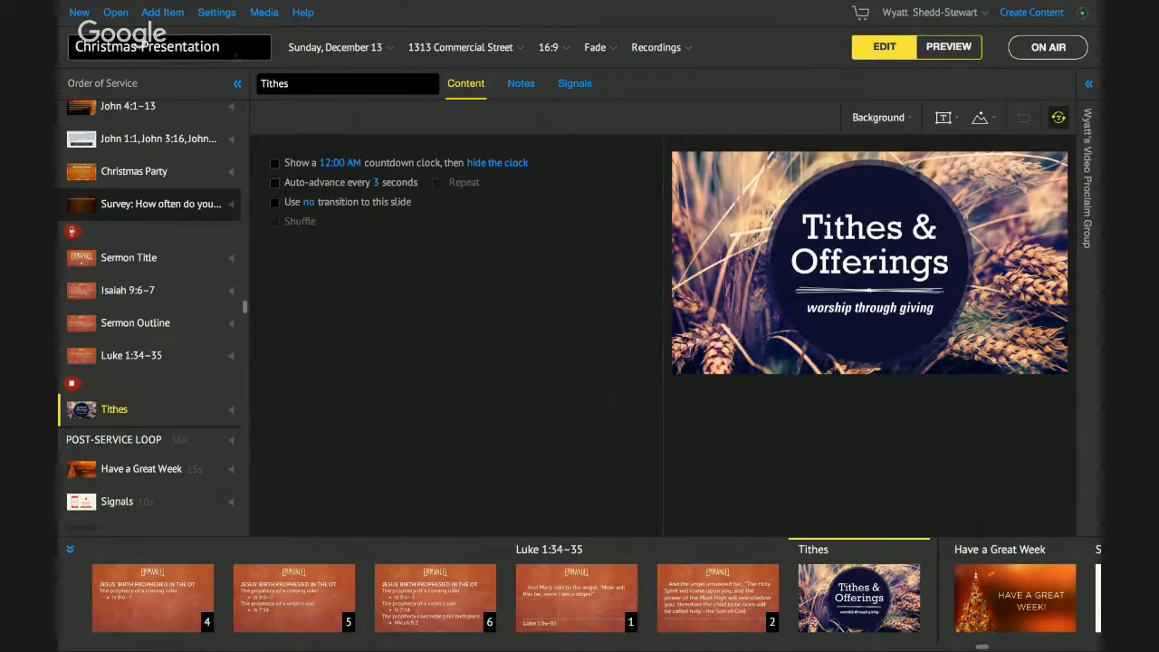
# - Retitle the presentation 'Live Training December Week 2', fixing the 'Decemper' typo
pyautogui.moveTo(220, 46); pyautogui.dragTo(75, 46)
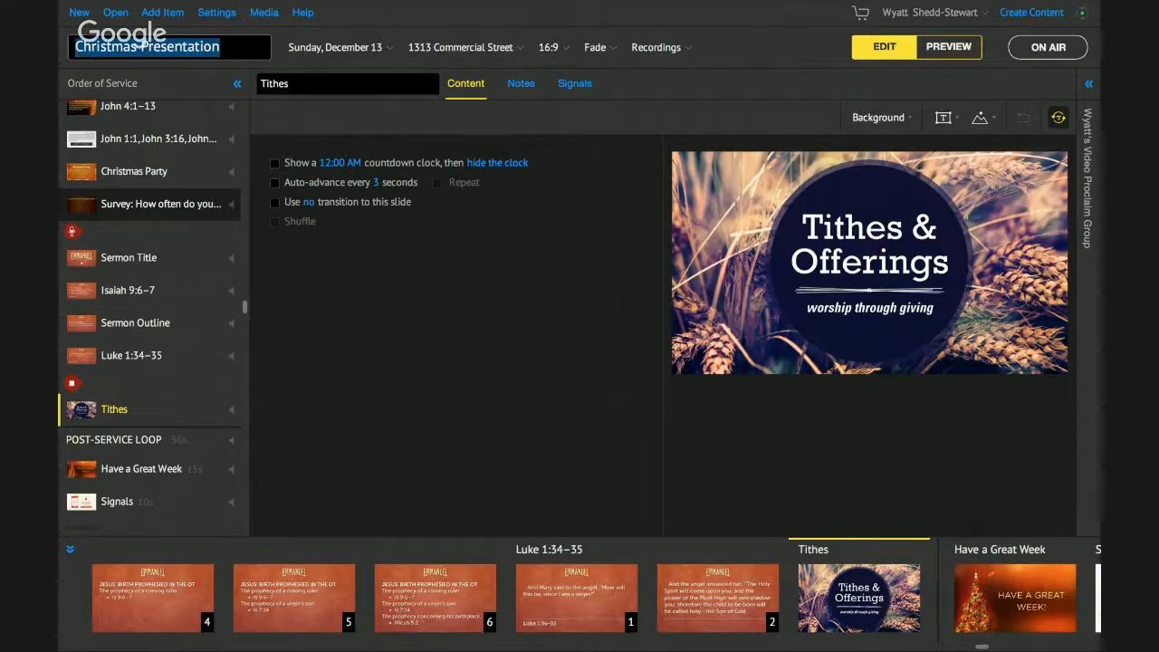
pyautogui.write('Live Training')
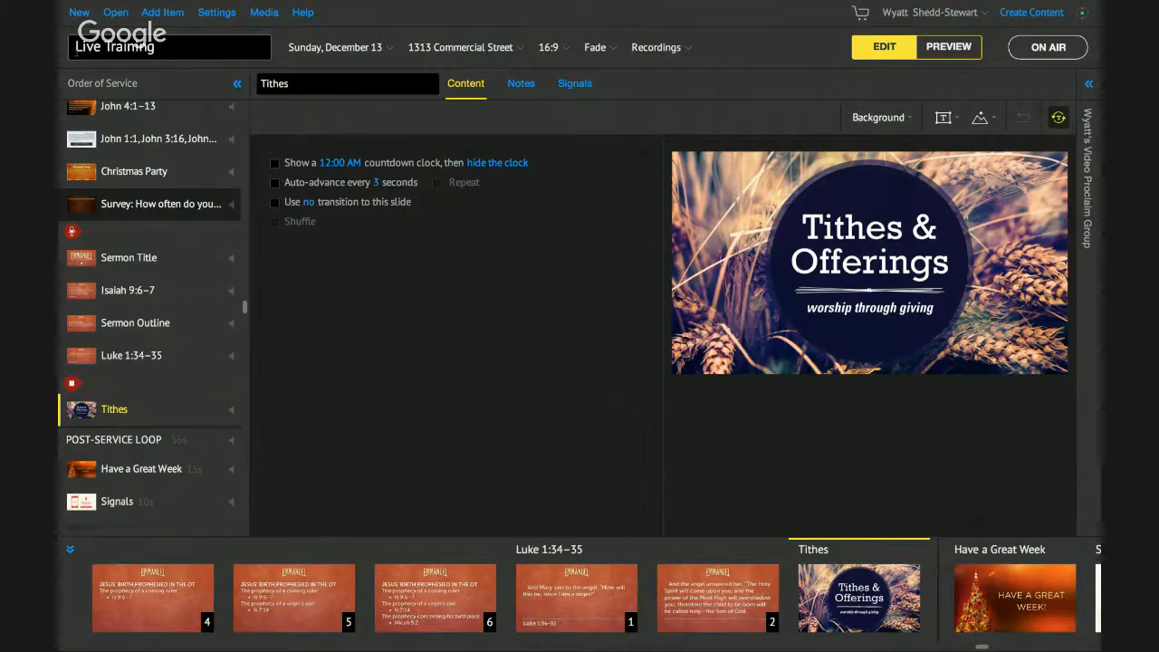
pyautogui.write(' Decemper')
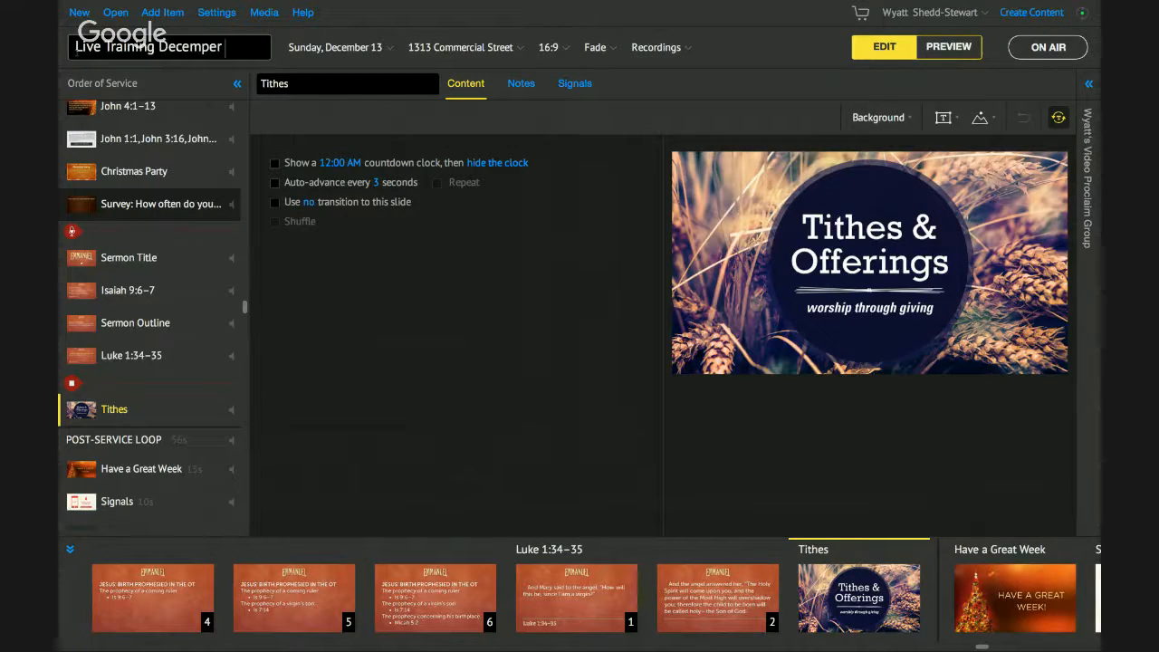
pyautogui.press('BackSpace')
pyautogui.press('BackSpace')
pyautogui.press('BackSpace')
pyautogui.write('mber Week 2')
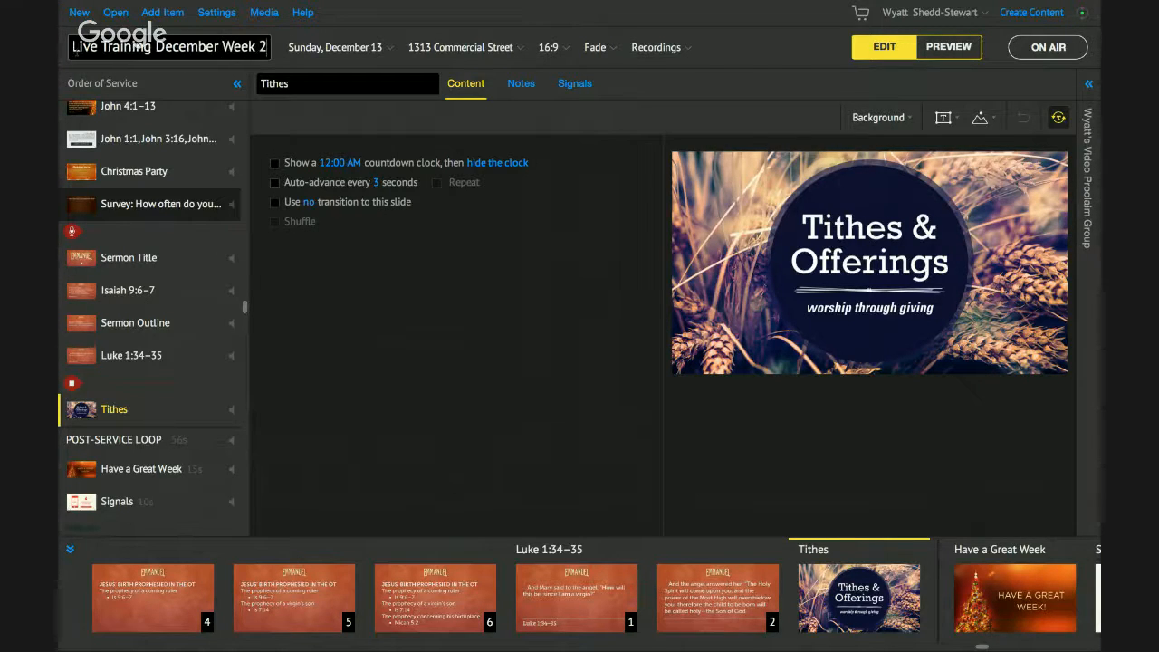
pyautogui.moveTo(113, 9)
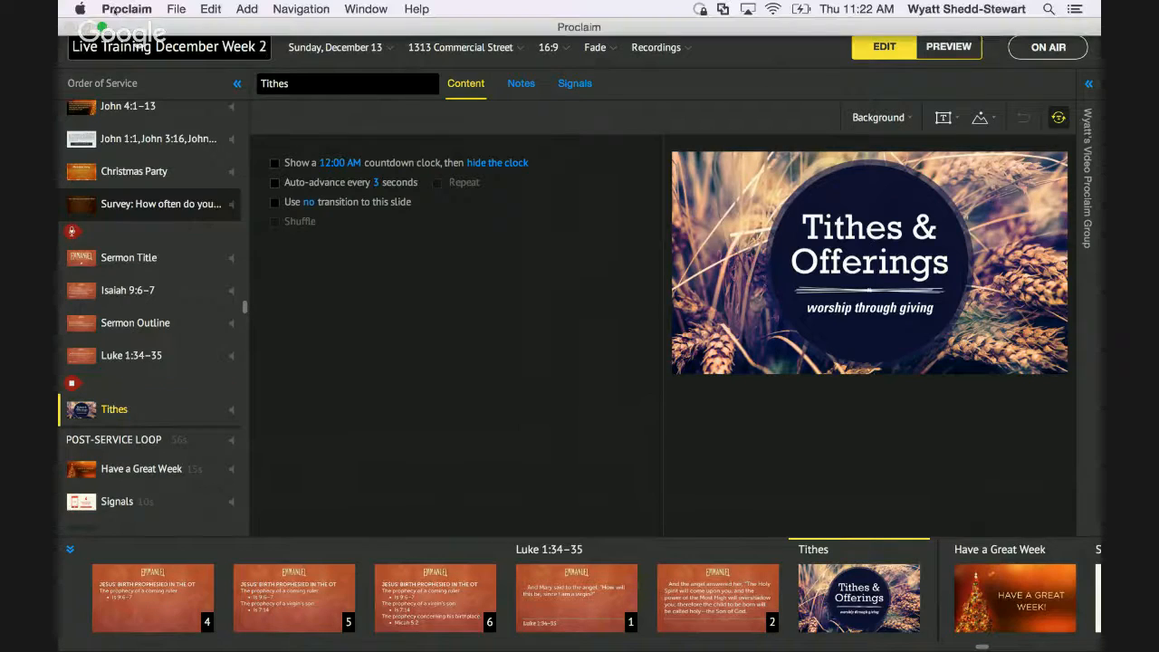
pyautogui.click(123, 13)
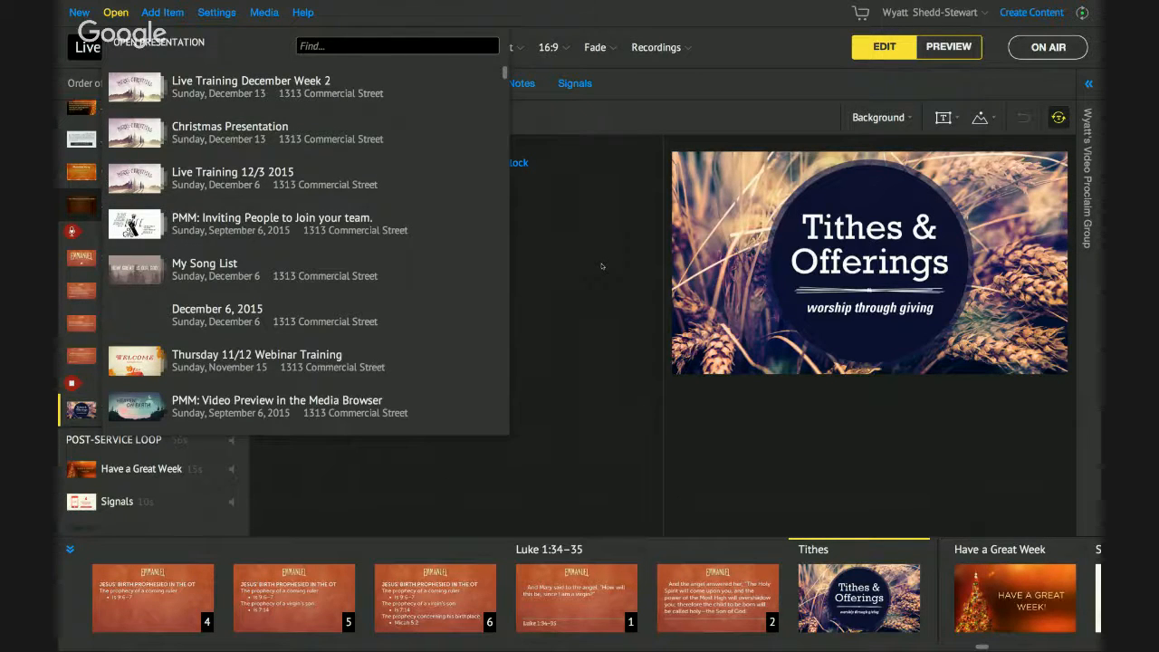
pyautogui.click(602, 266)
pyautogui.hotkey('ctrl', 'Left')
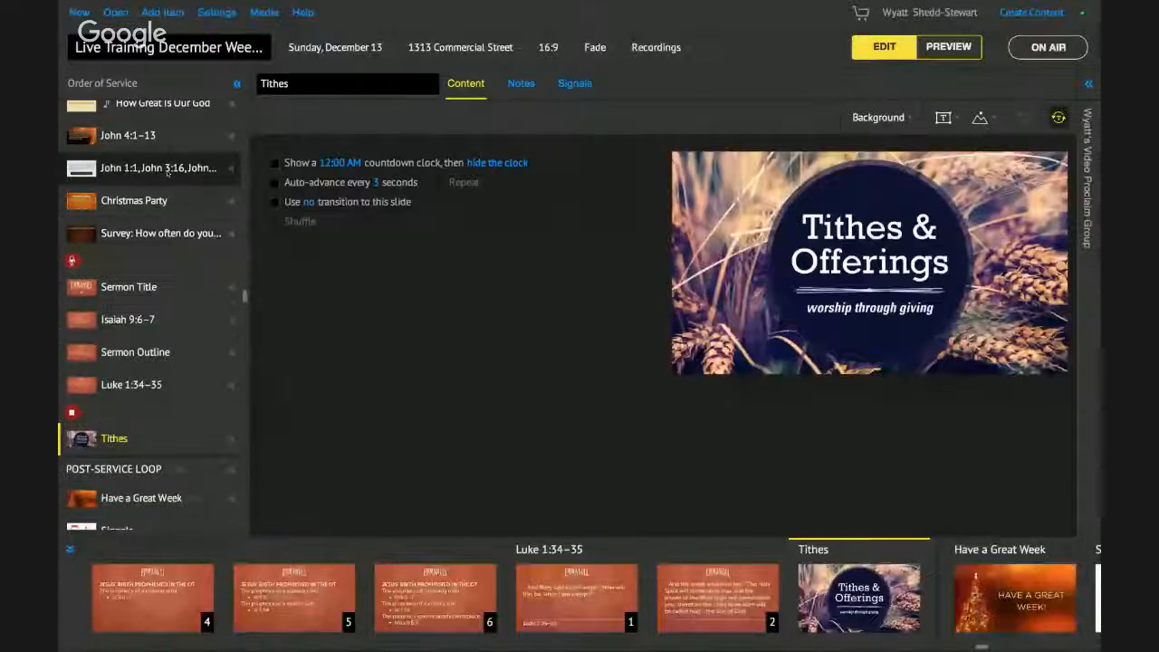
# - Select the John 1:1, John 3:16 item and play its John 1:1 slide preview
pyautogui.click(168, 170)
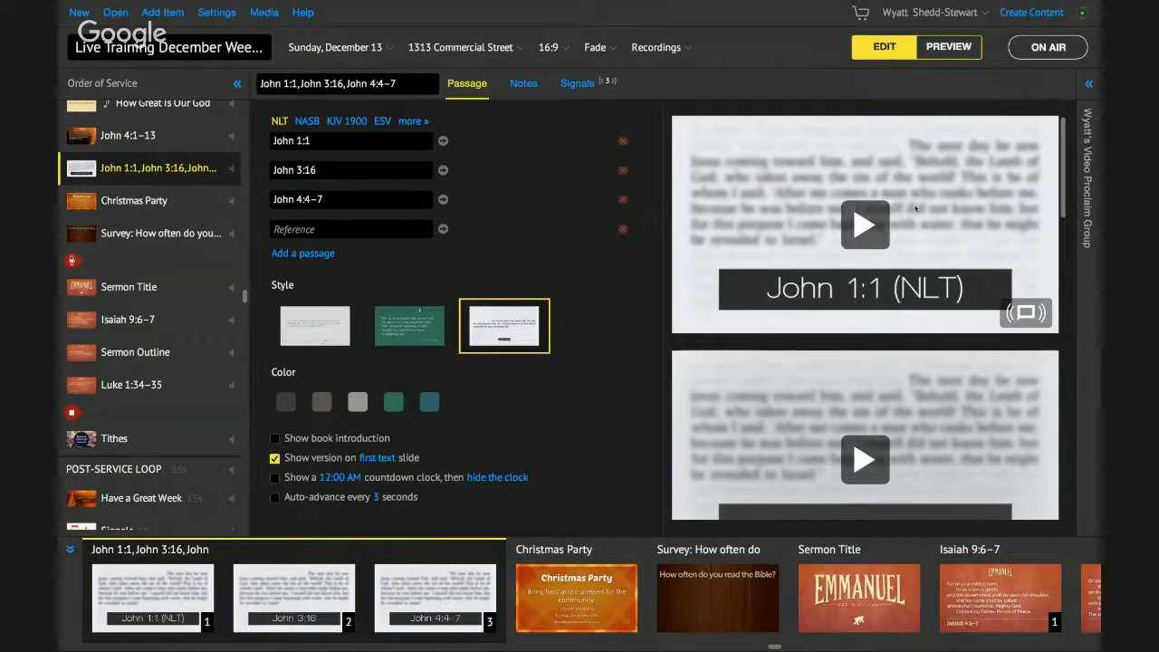
pyautogui.click(855, 228)
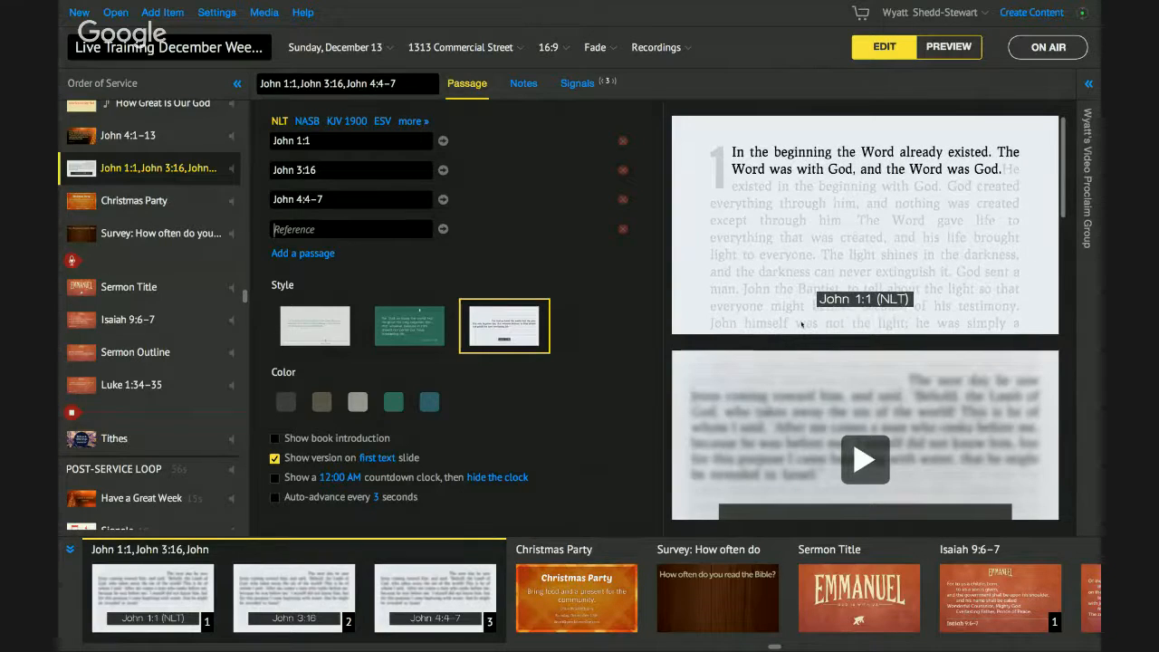
pyautogui.scroll(-2, 975, 346)
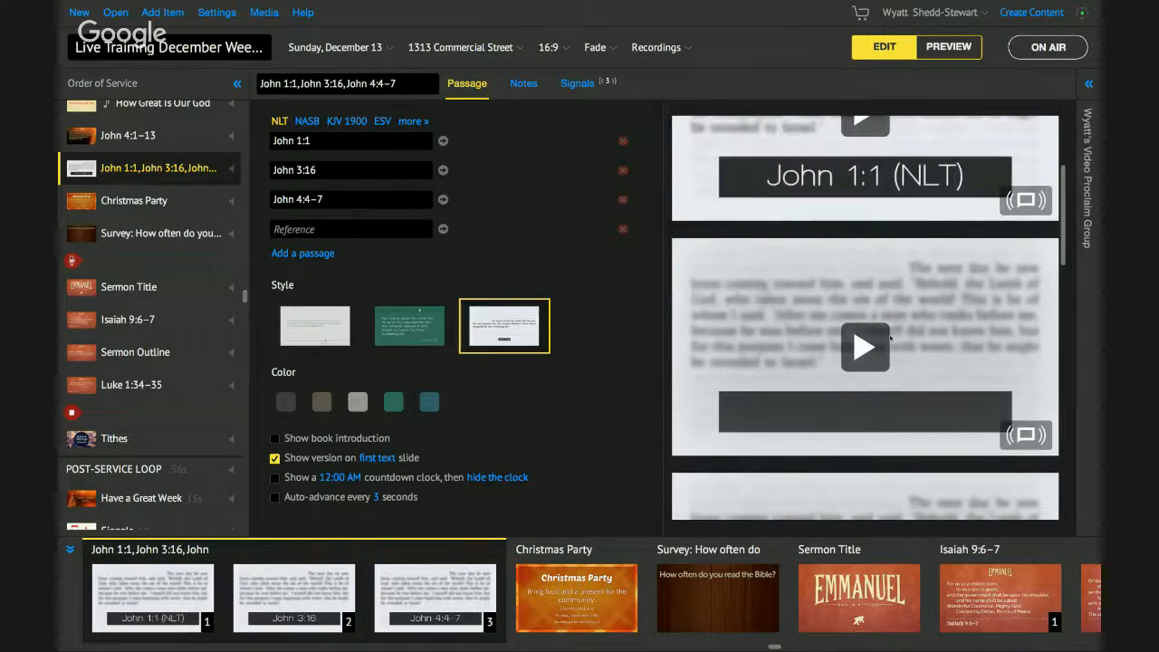
pyautogui.scroll(-3, 890, 338)
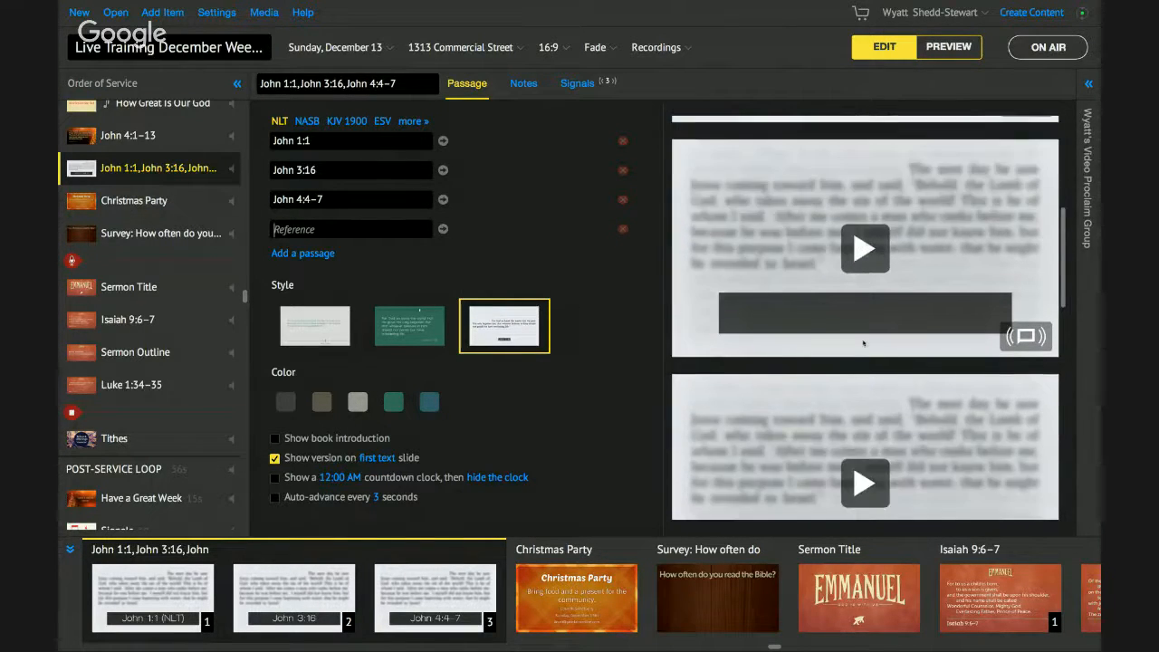
pyautogui.scroll(1, 862, 321)
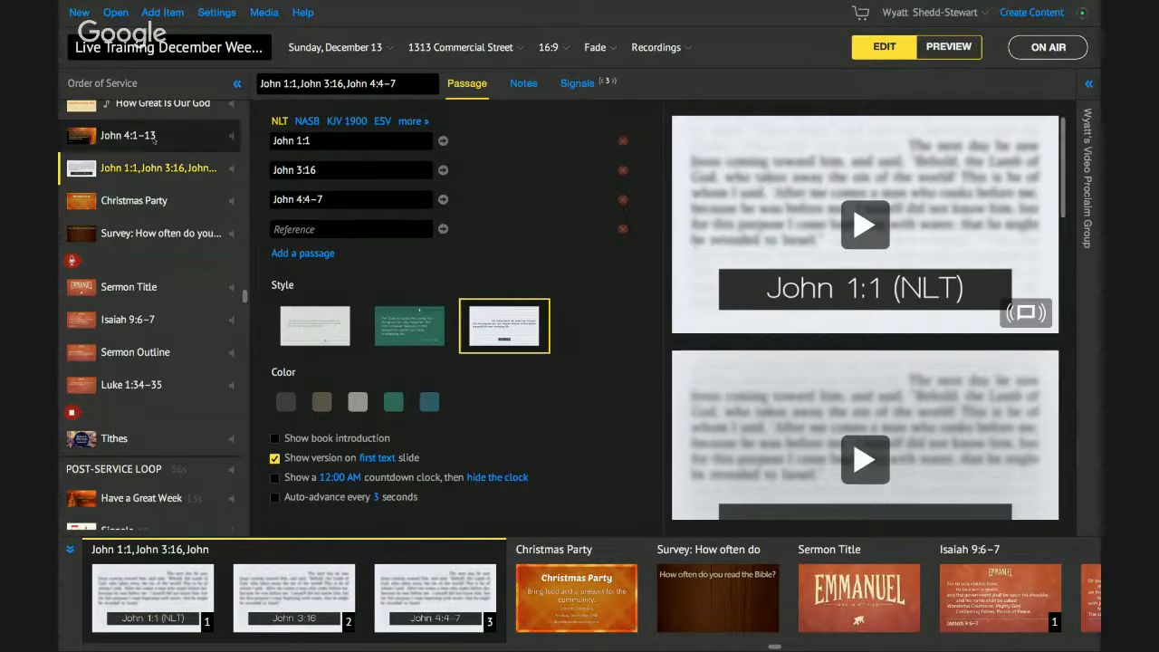
# - Bring up the John 4:1–13 passage item for editing
pyautogui.click(154, 135)
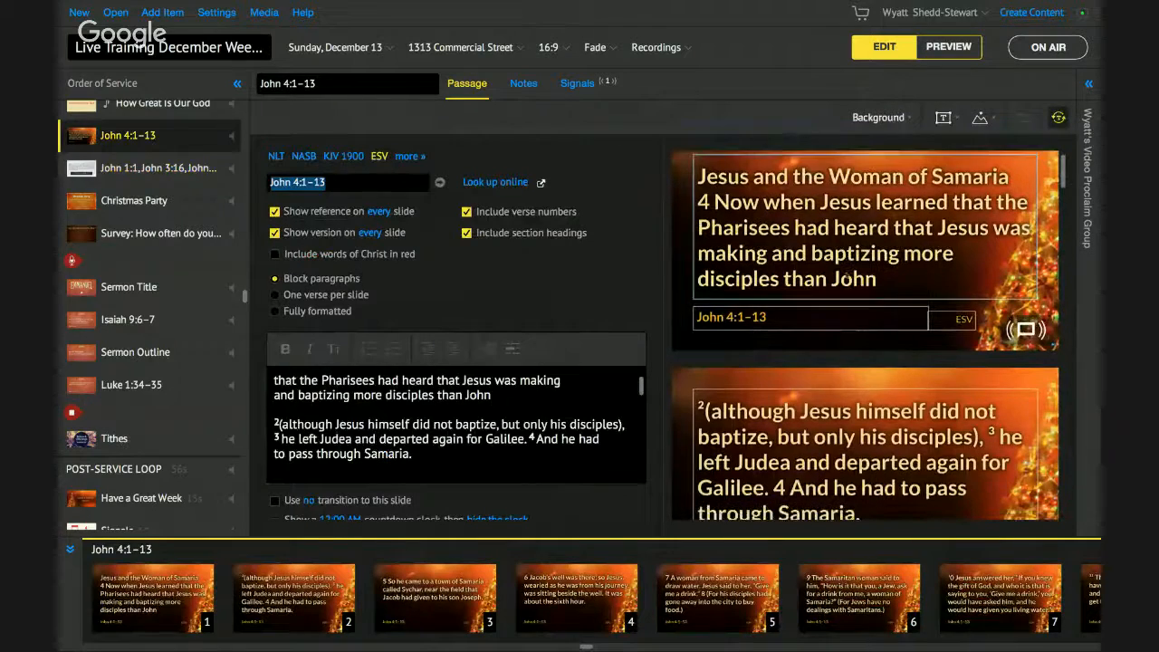
pyautogui.click(117, 169)
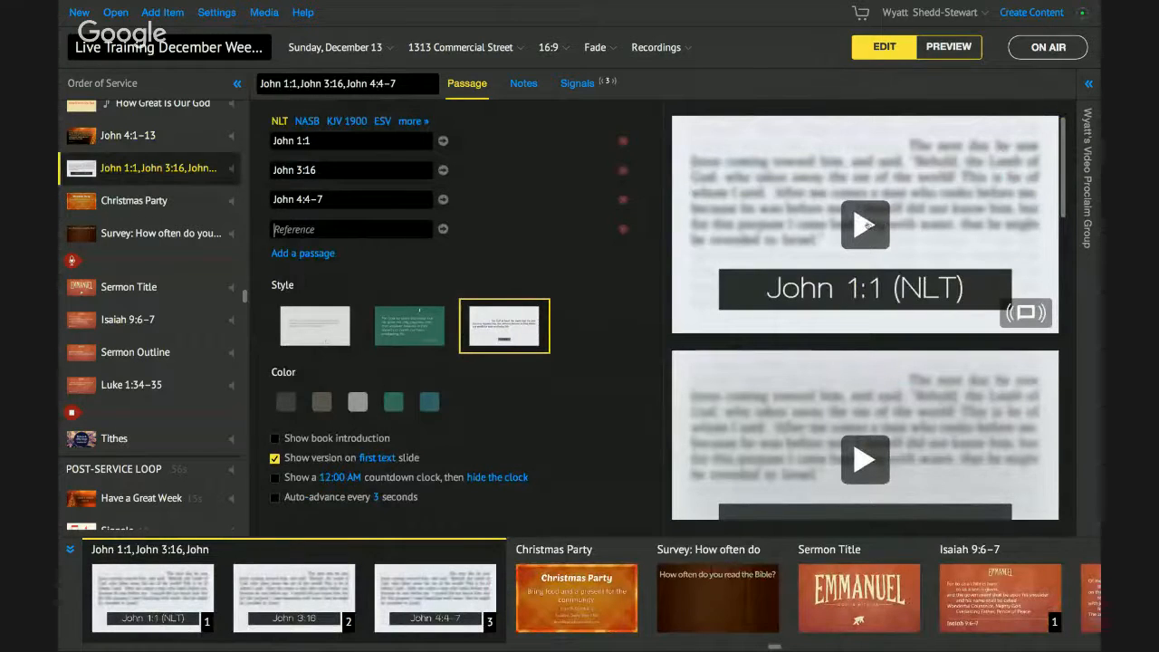
pyautogui.click(130, 139)
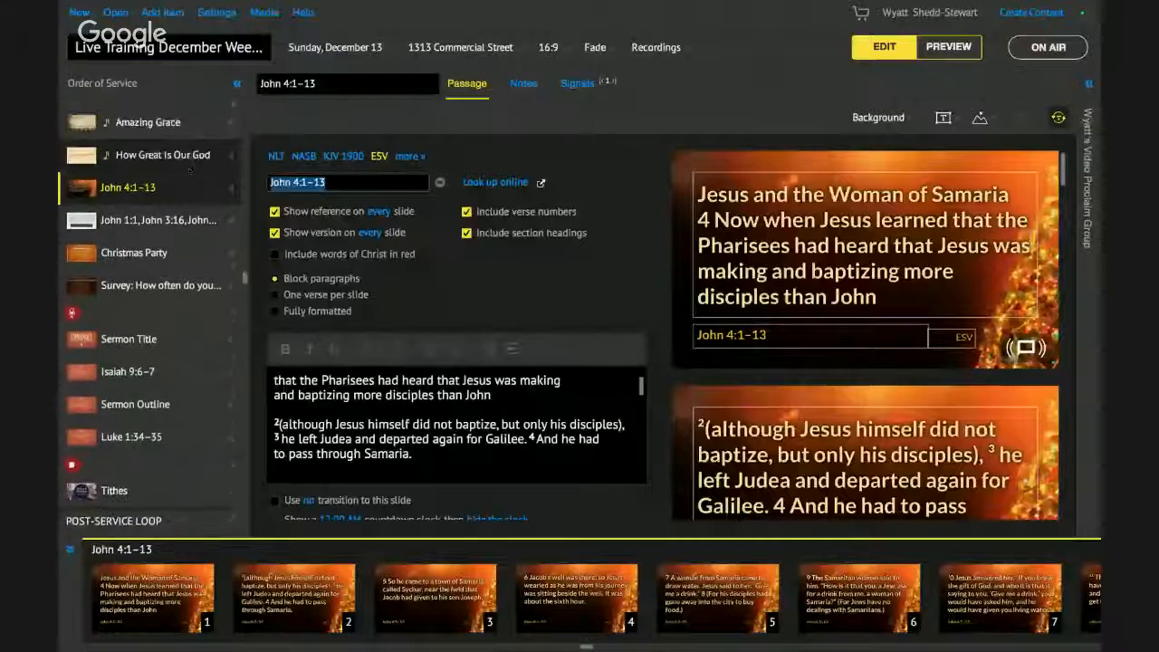
# - Clear the Preview quick reference, insert an NLT On-Screen Bible item after John 4:1–13, and select its Reference field
pyautogui.scroll(5, 188, 155)
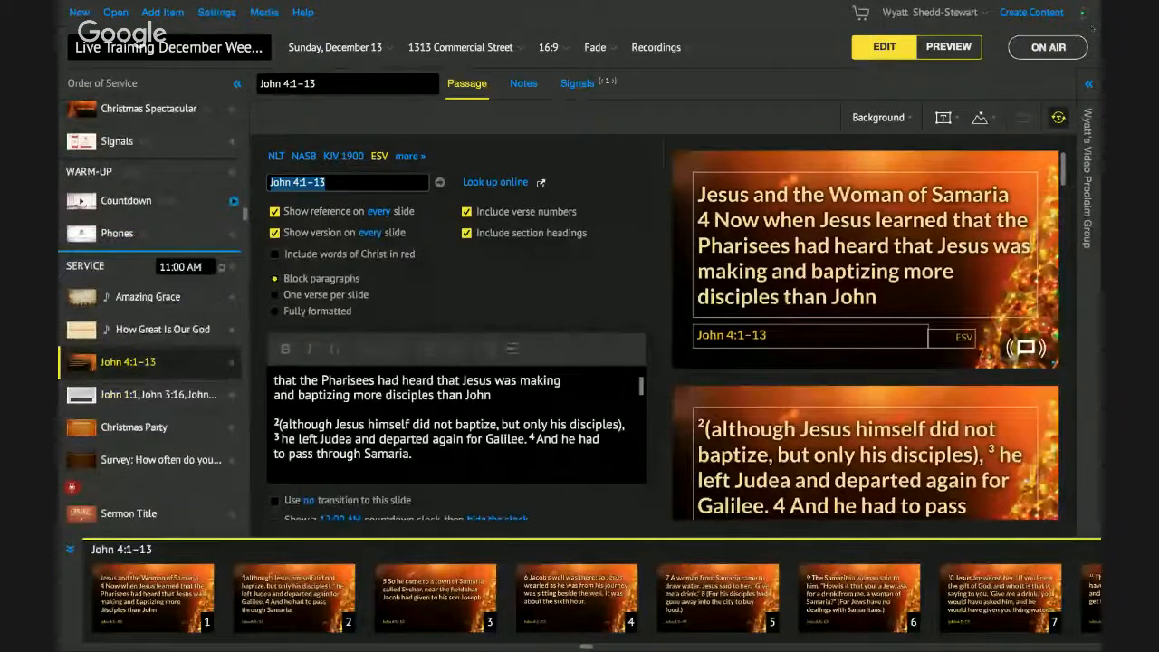
pyautogui.click(965, 46)
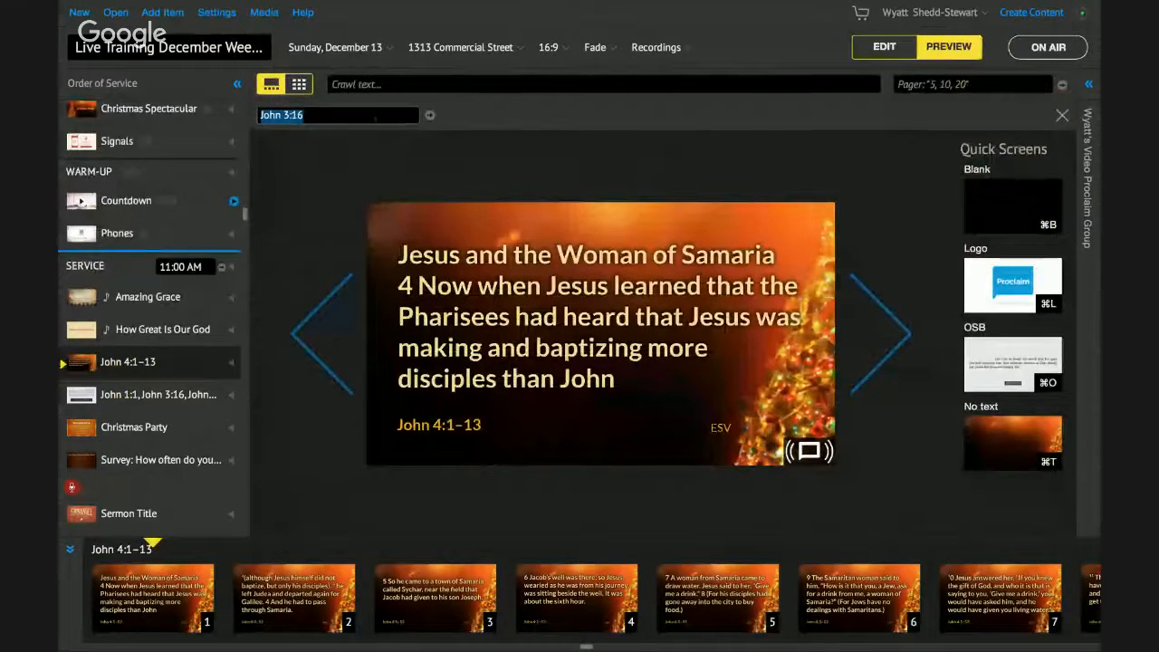
pyautogui.press('BackSpace')
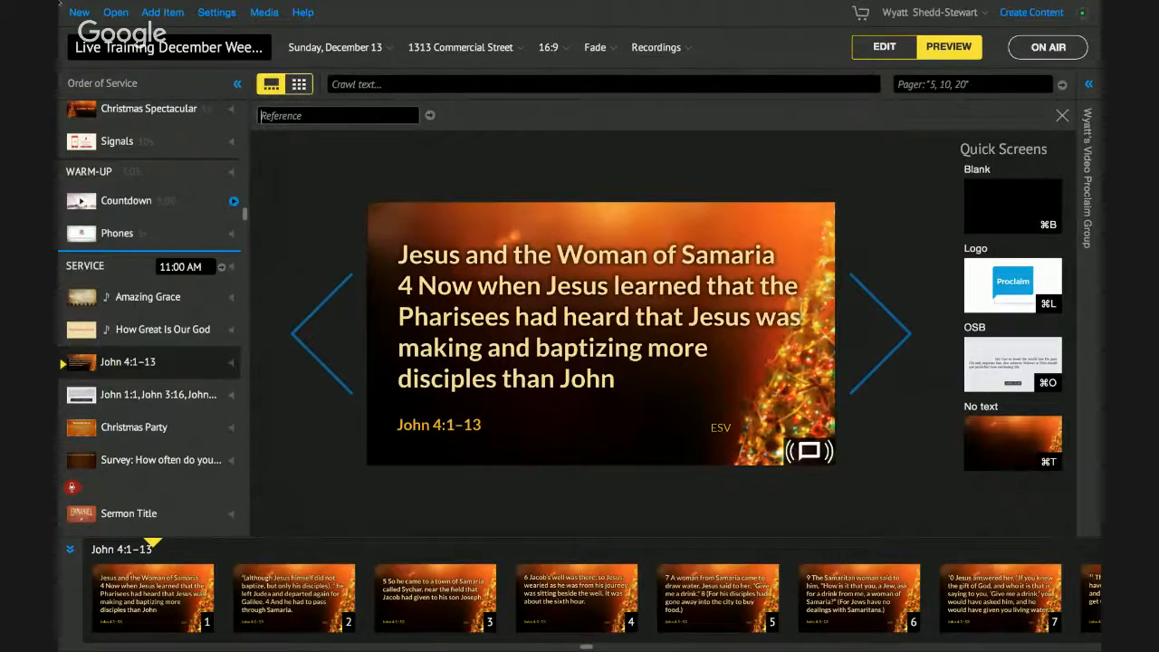
pyautogui.click(170, 20)
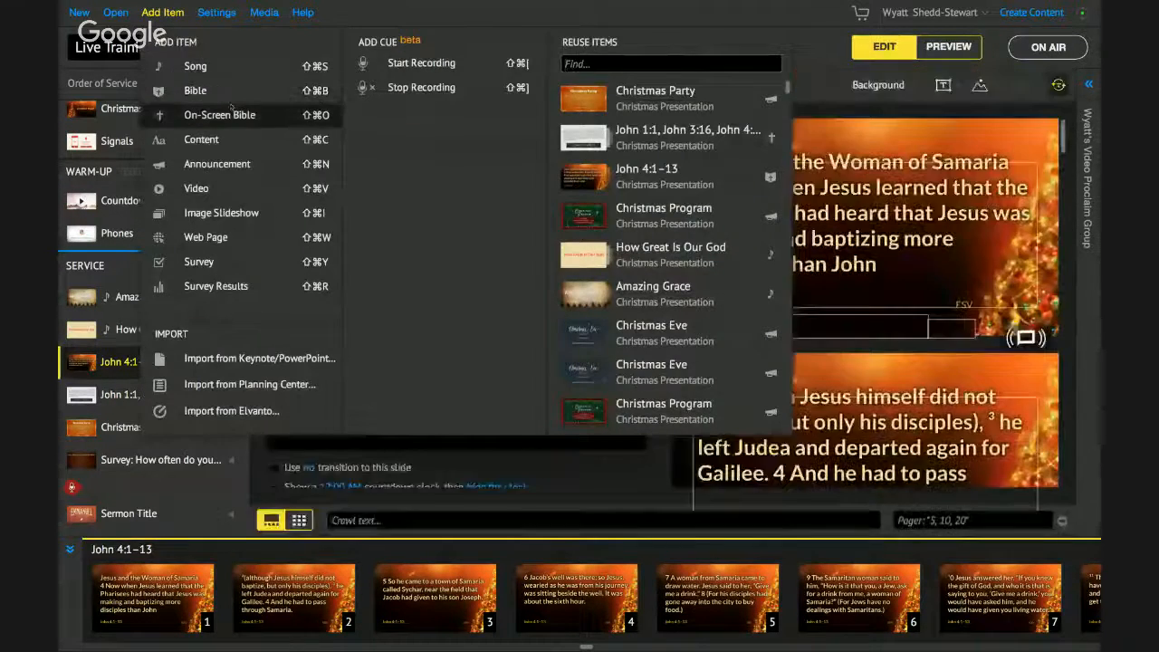
pyautogui.click(232, 109)
pyautogui.click(332, 142)
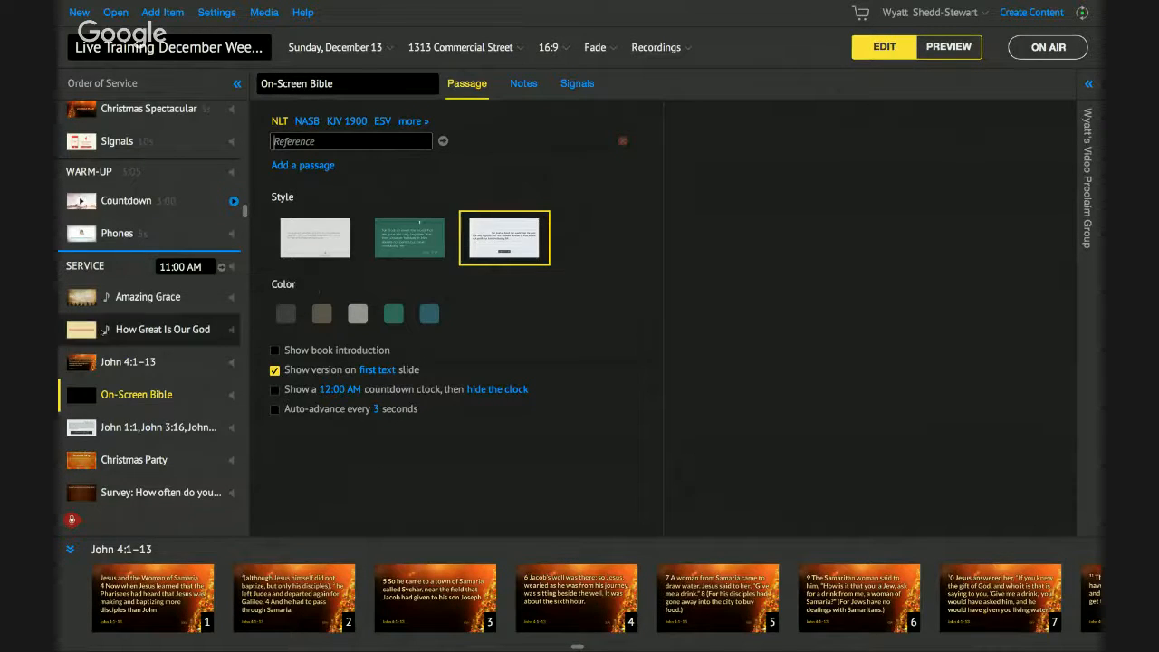
# - Delete the empty On-Screen Bible item, preview the John 1:1 slide, and return to Edit
pyautogui.rightClick(110, 395)
pyautogui.click(140, 447)
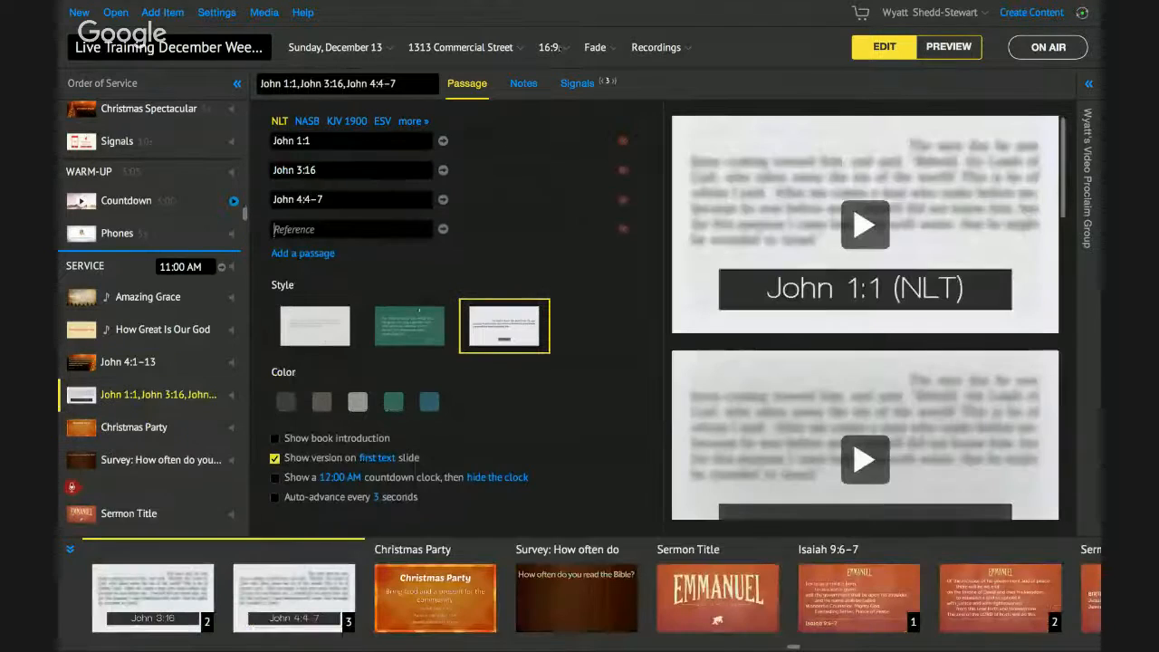
pyautogui.click(947, 46)
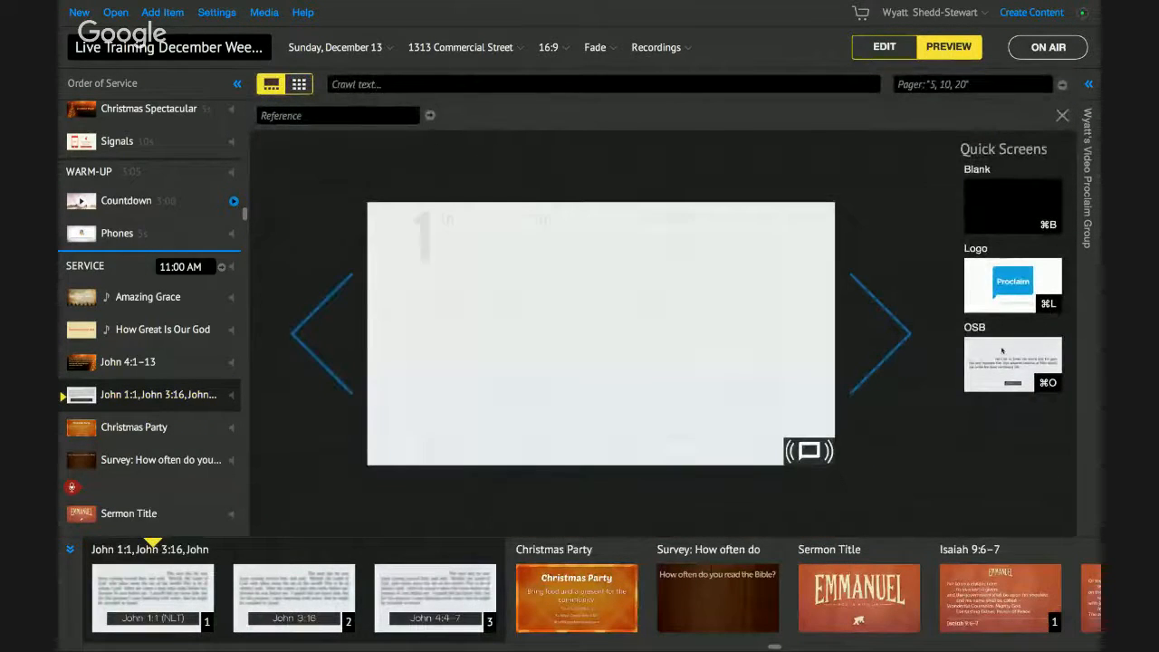
pyautogui.click(363, 110)
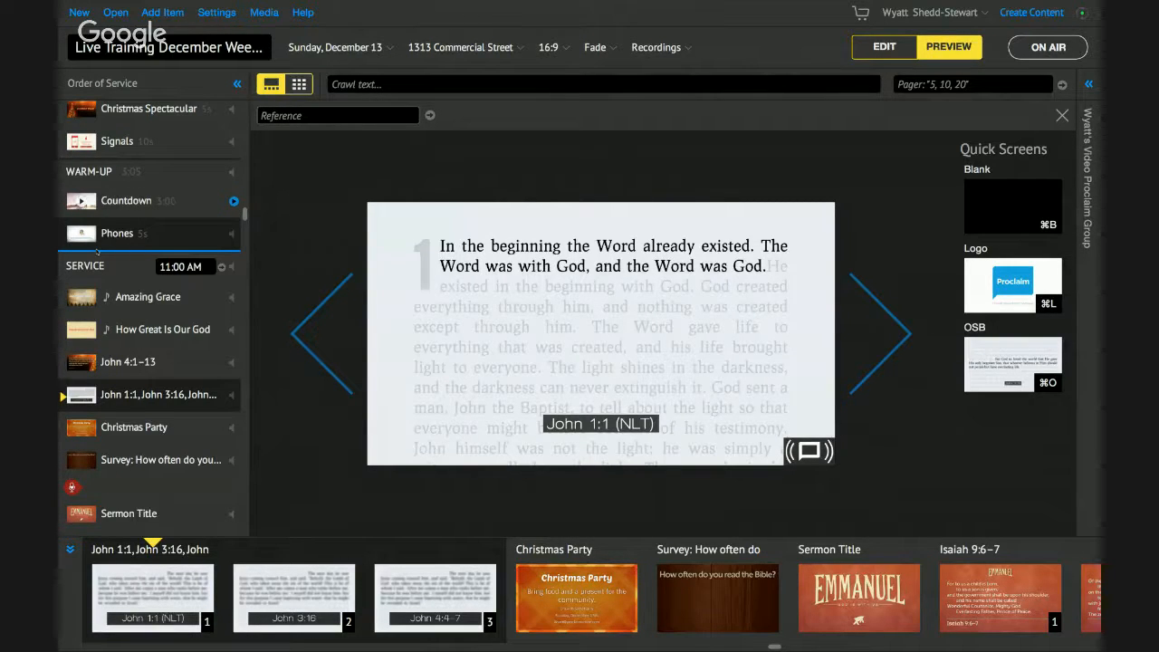
pyautogui.scroll(1, 131, 428)
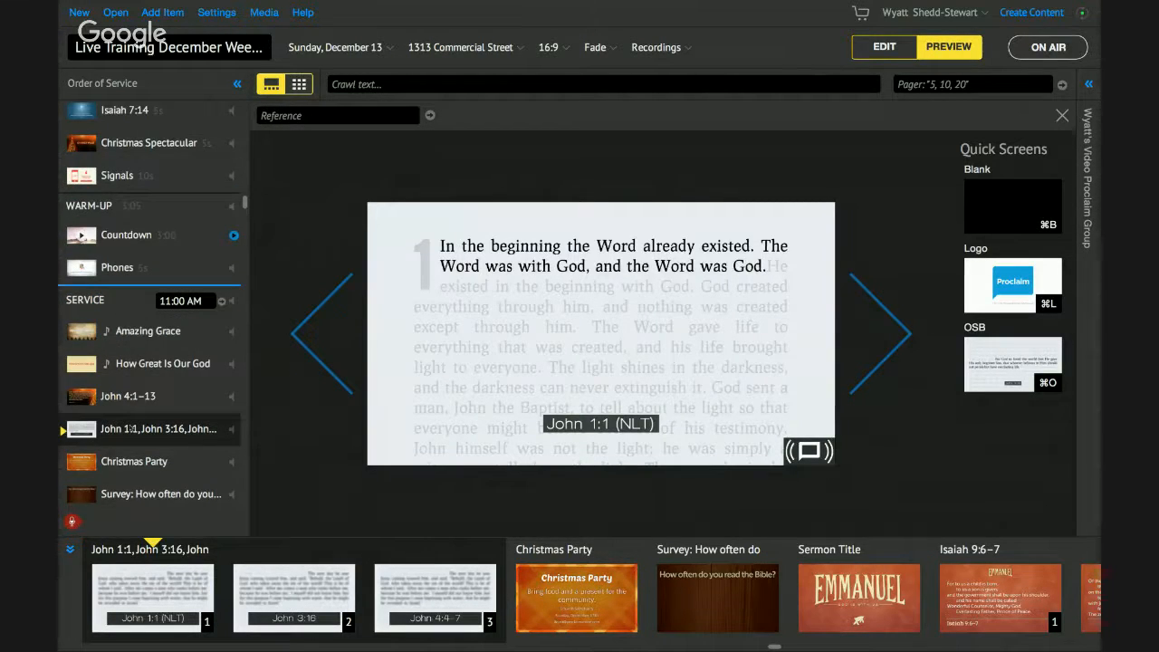
pyautogui.click(880, 48)
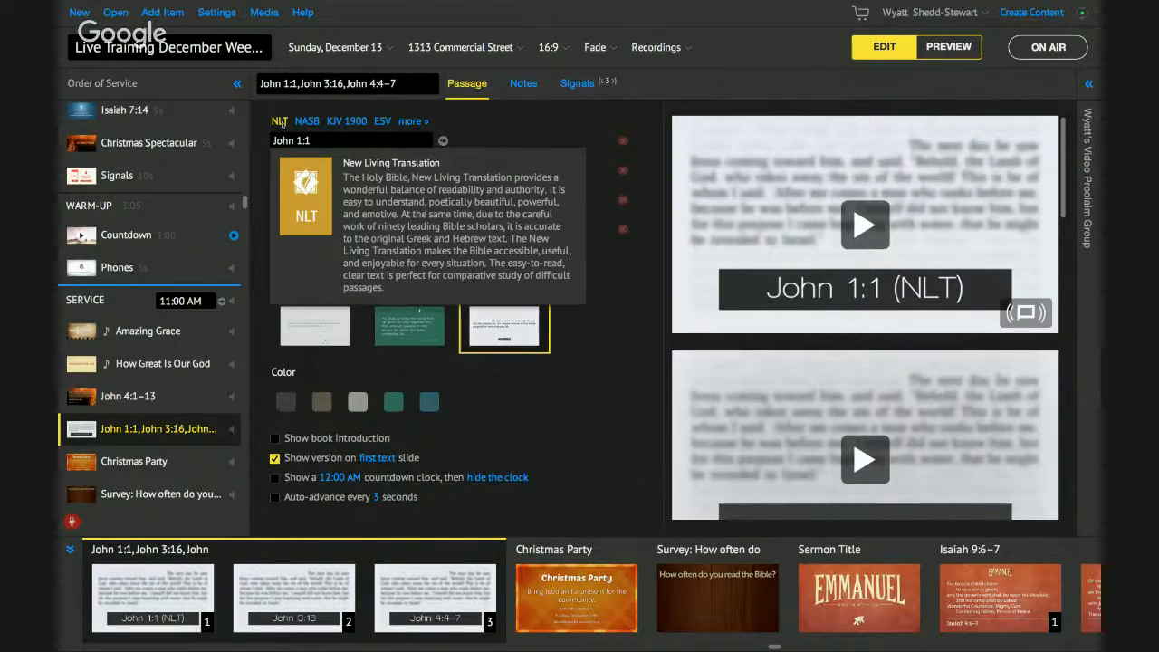
# - Send Genesis 1:1 (ESV) on air from Preview using the reference 'Gen 1.1'
pyautogui.click(937, 50)
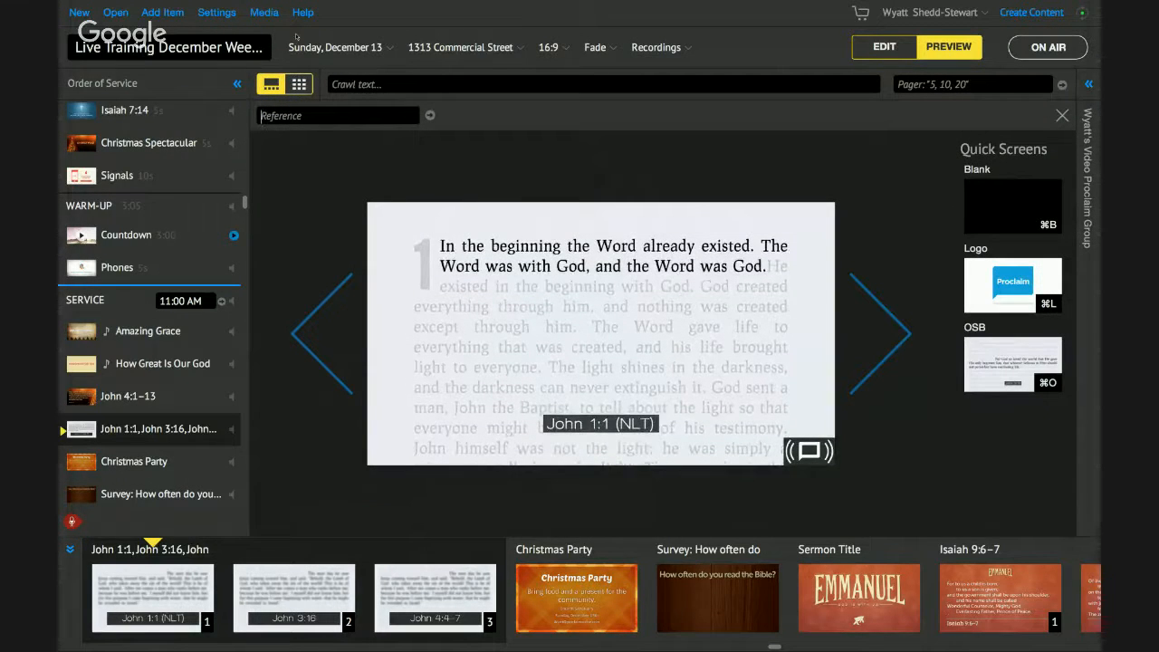
pyautogui.write('Gen 1')
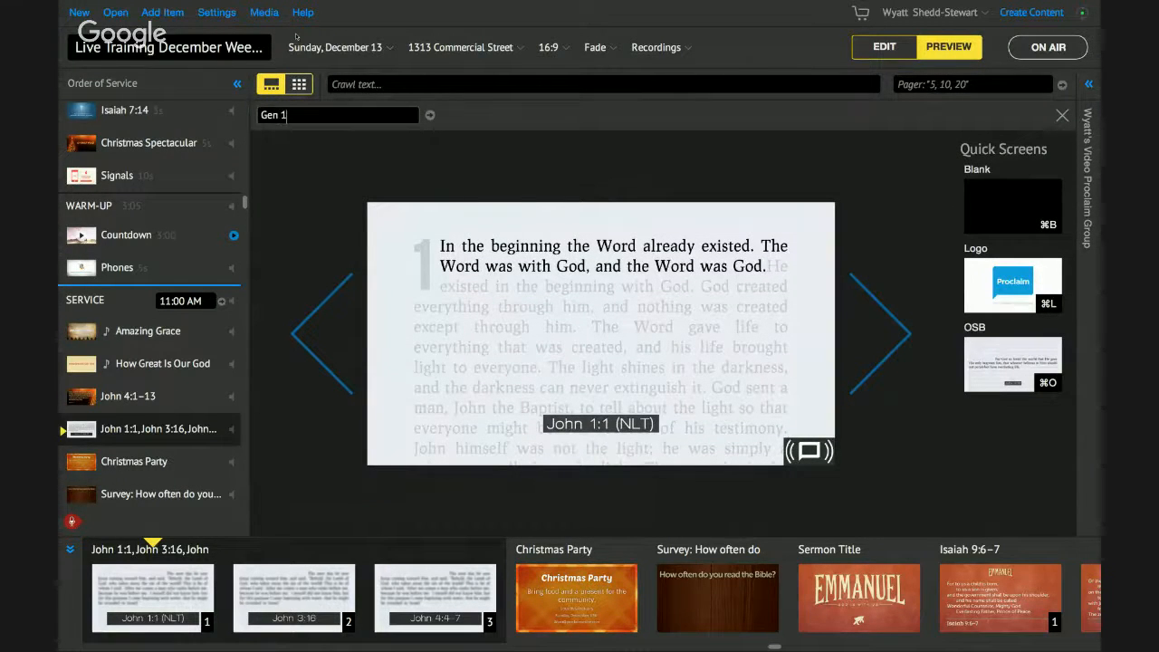
pyautogui.write('.1')
pyautogui.press('Return')
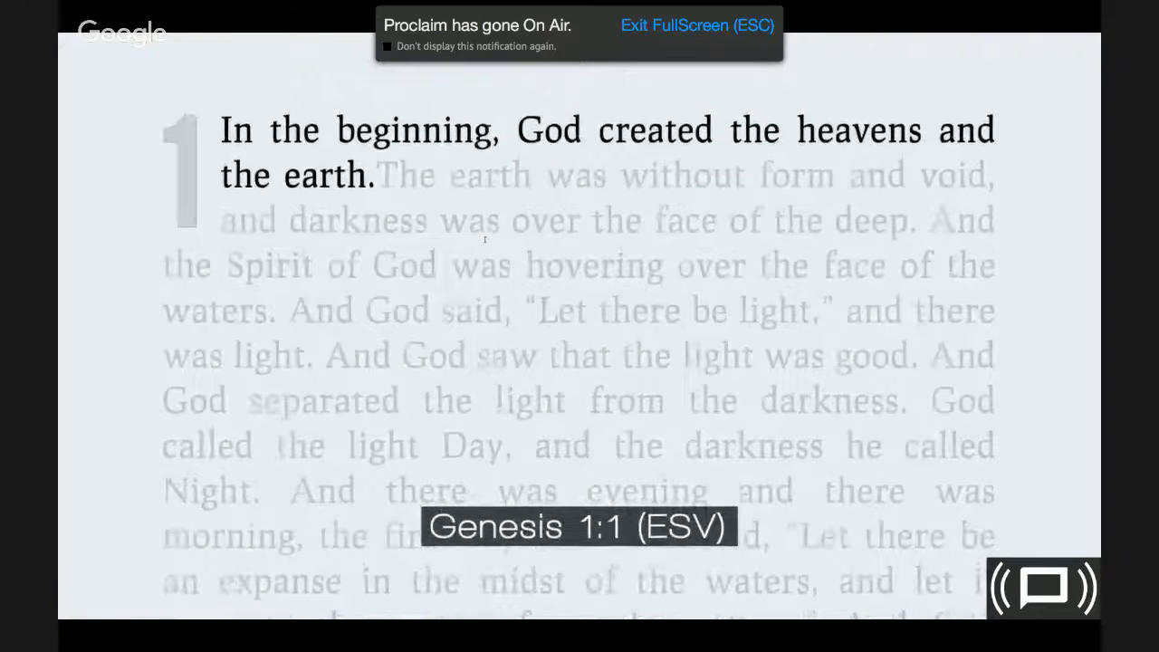
pyautogui.press('Escape')
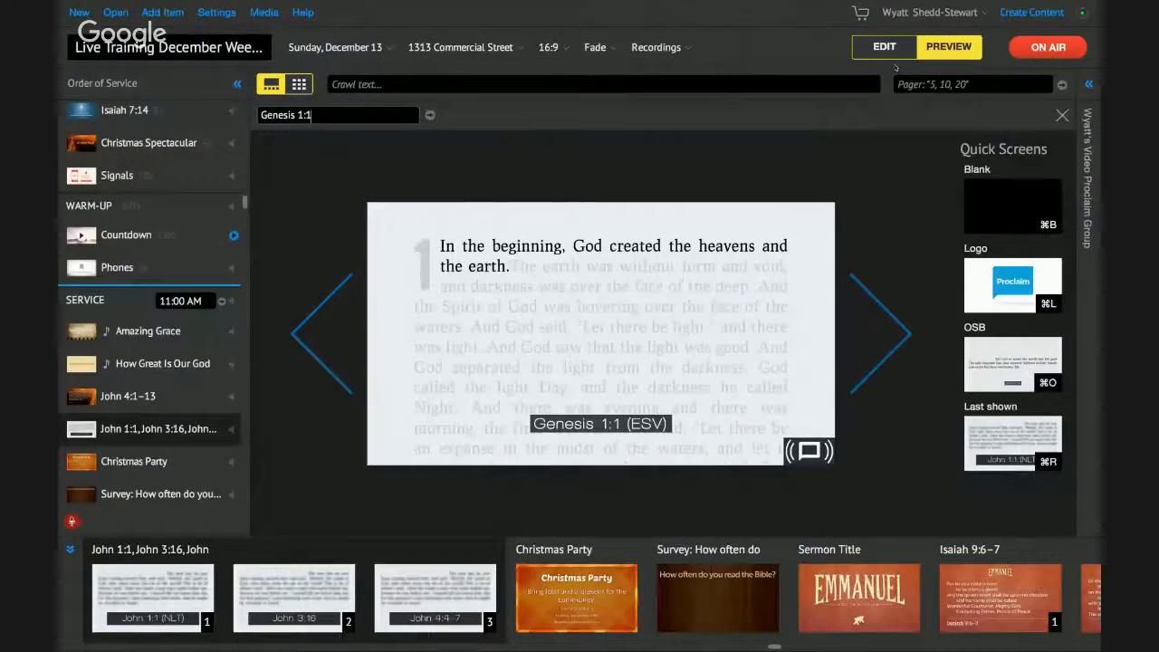
# - Take the presentation off air, close the passage bar, and stop screensharing to show the webcam
pyautogui.click(1074, 47)
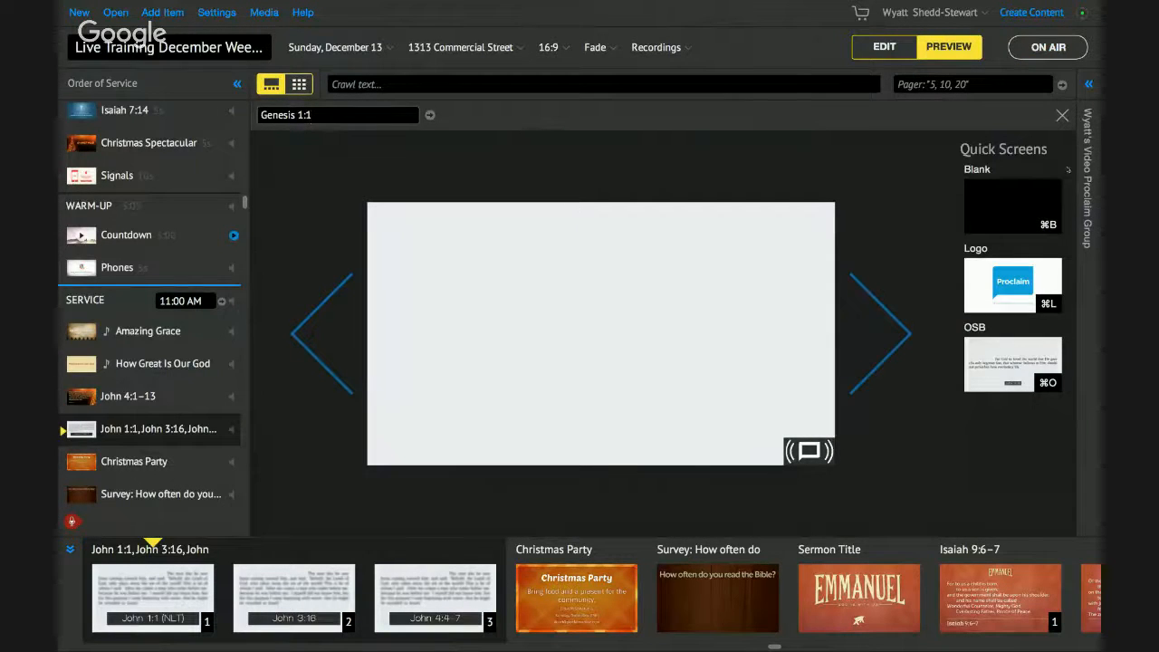
pyautogui.click(1064, 116)
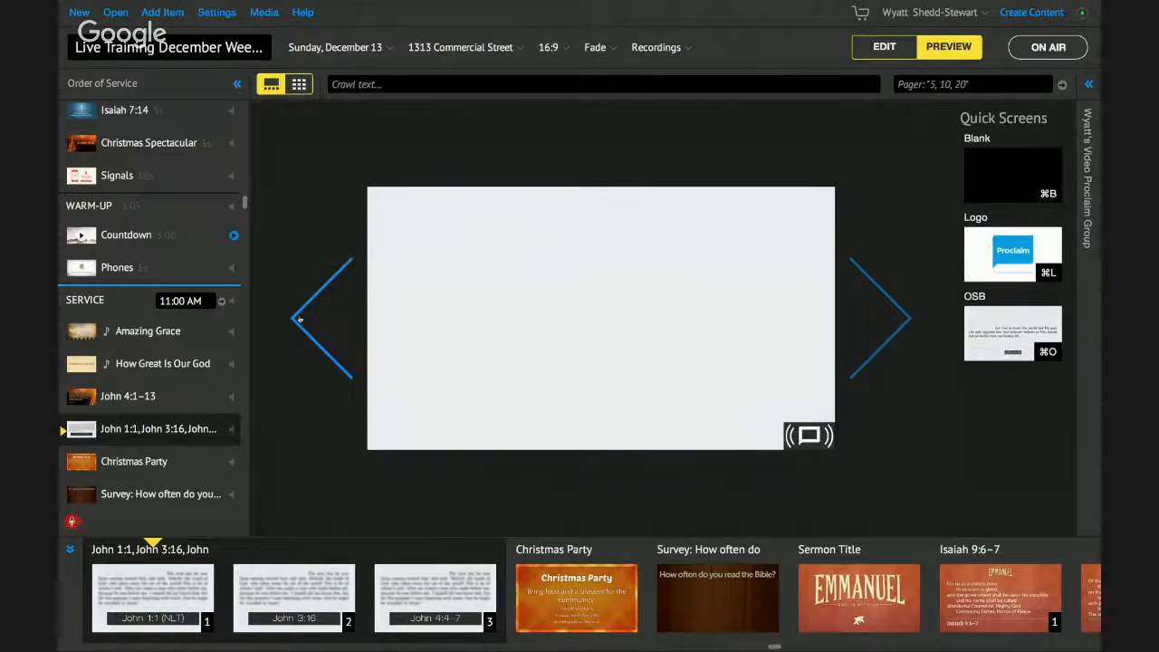
pyautogui.hotkey('ctrl', 'Left')
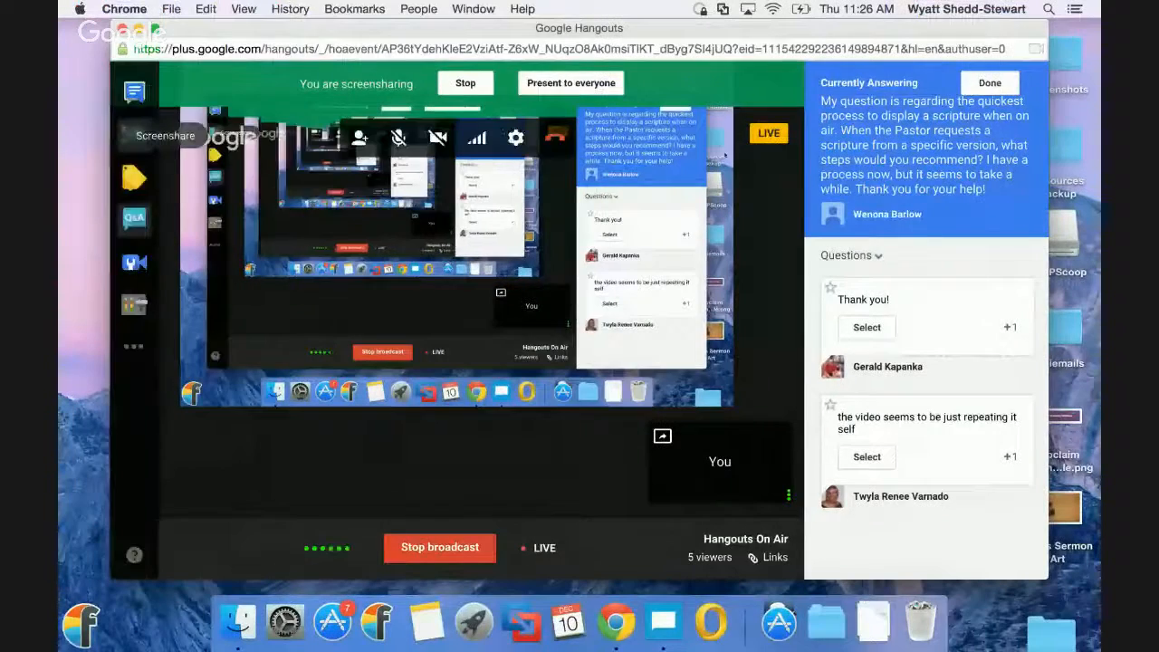
pyautogui.click(464, 84)
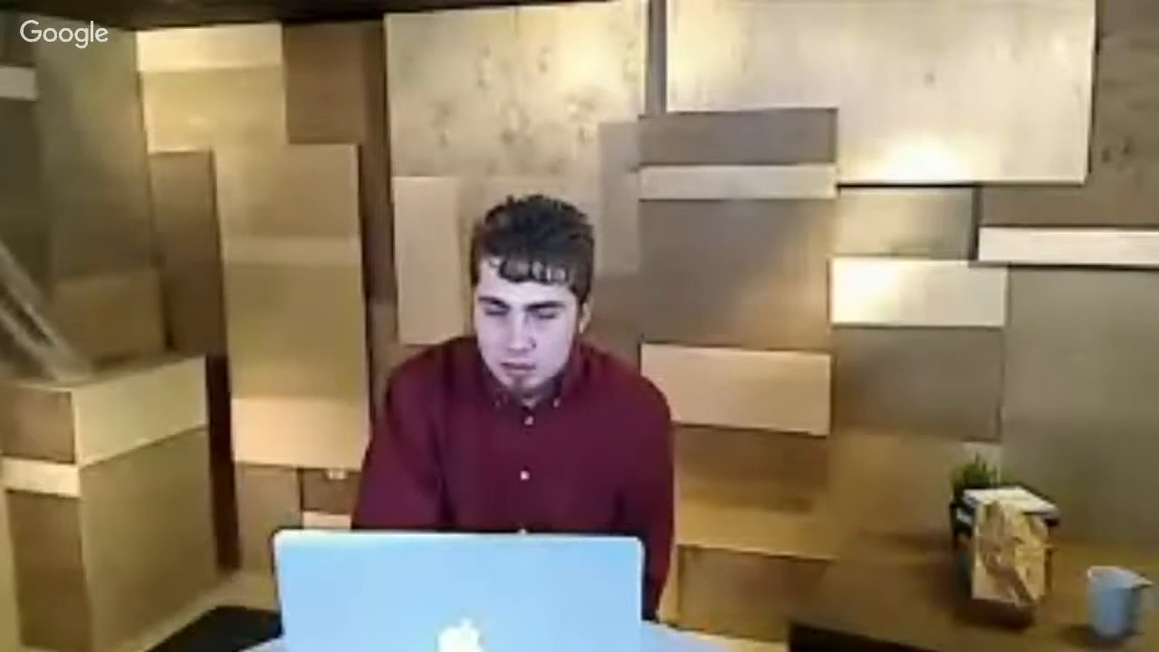
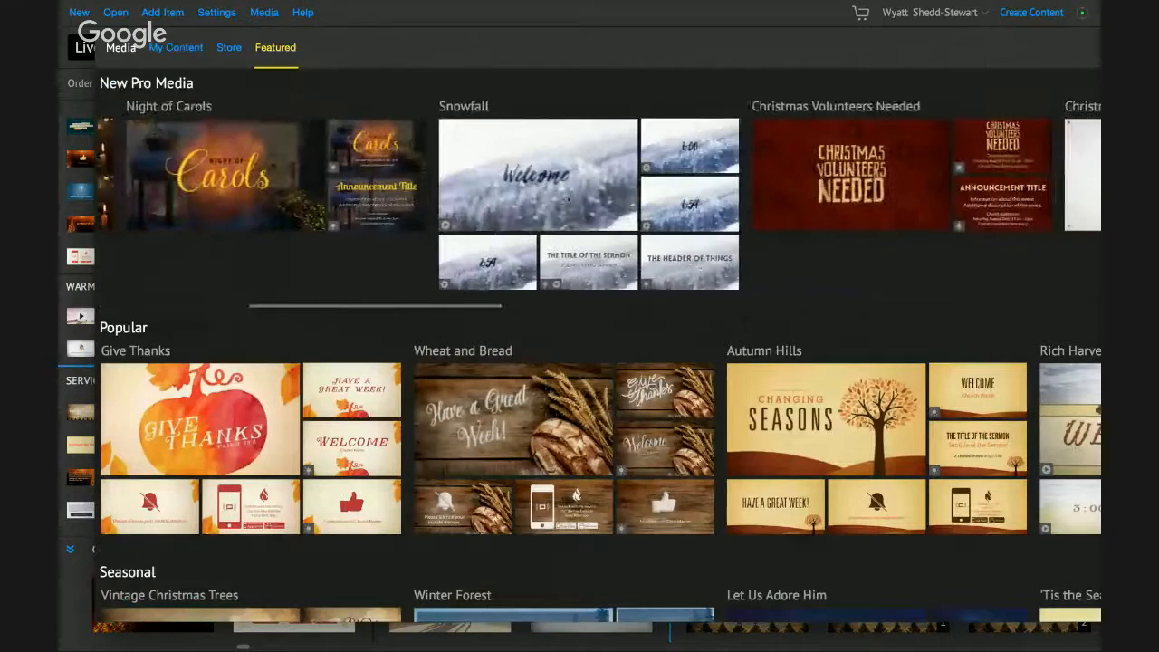
# - Browse the Featured rows, then switch to My Content listing all 2,419 items
pyautogui.hscroll(-7, 735, 272)
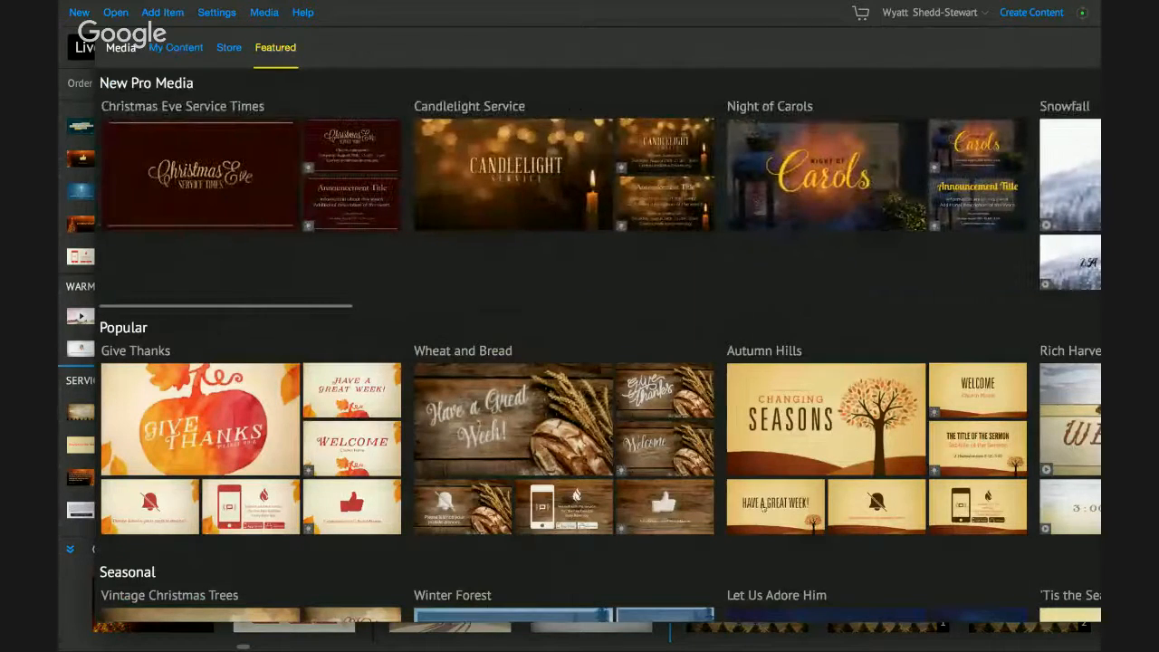
pyautogui.hscroll(6, 767, 446)
pyautogui.hscroll(-6, 767, 446)
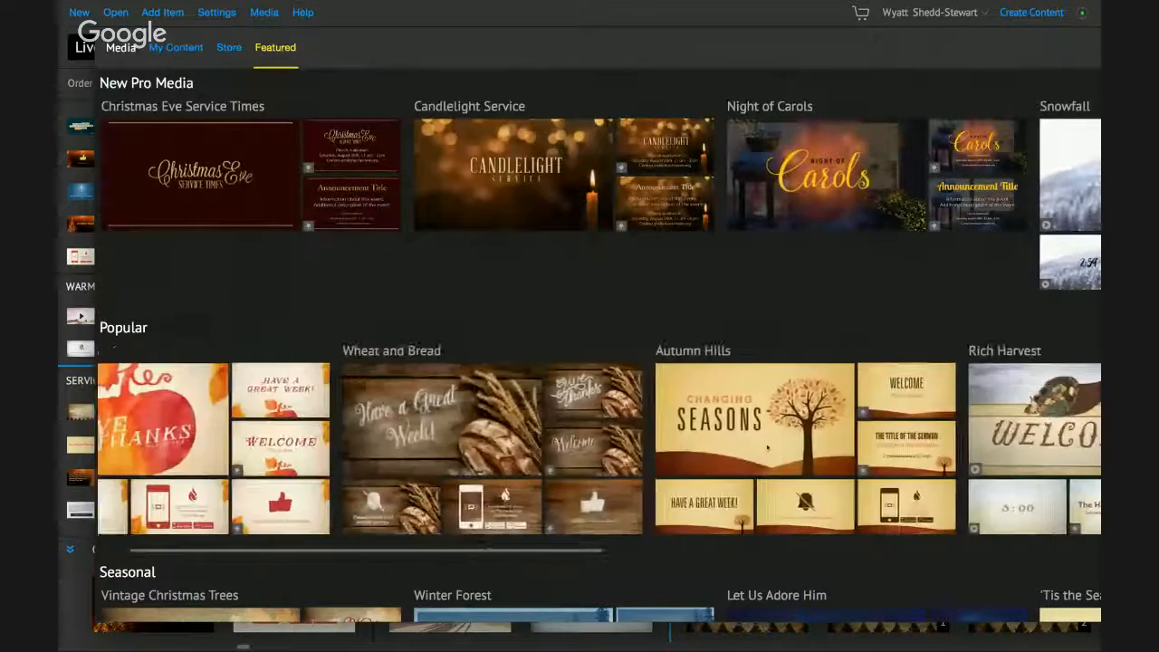
pyautogui.scroll(-3, 766, 446)
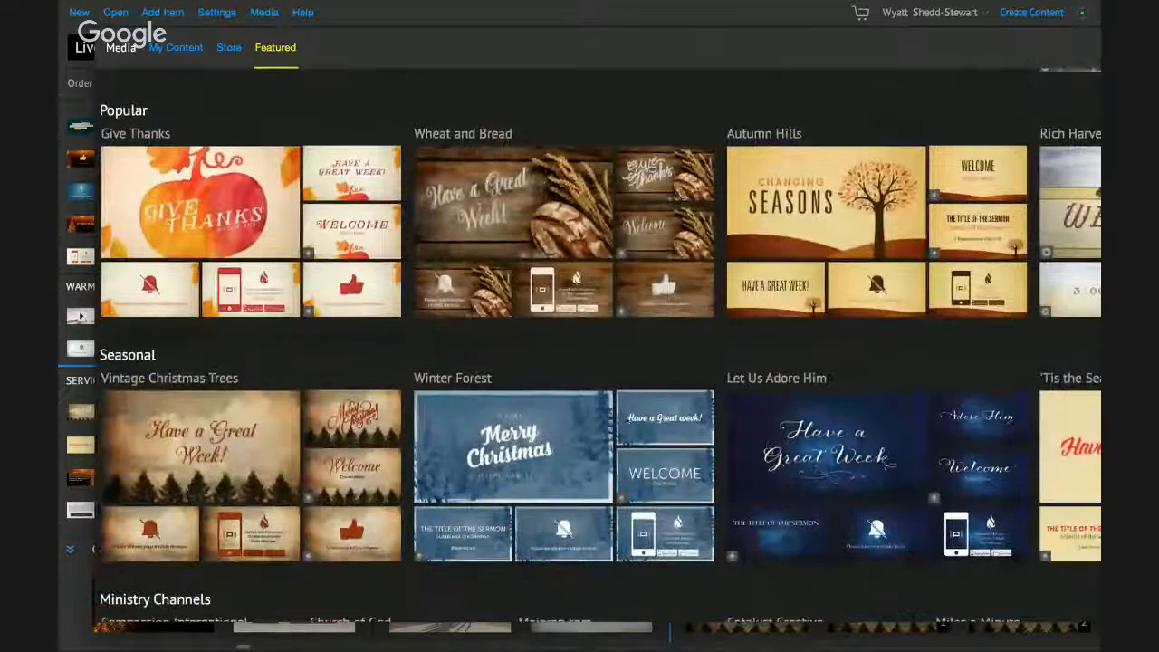
pyautogui.hscroll(4, 597, 475)
pyautogui.hscroll(-2, 597, 475)
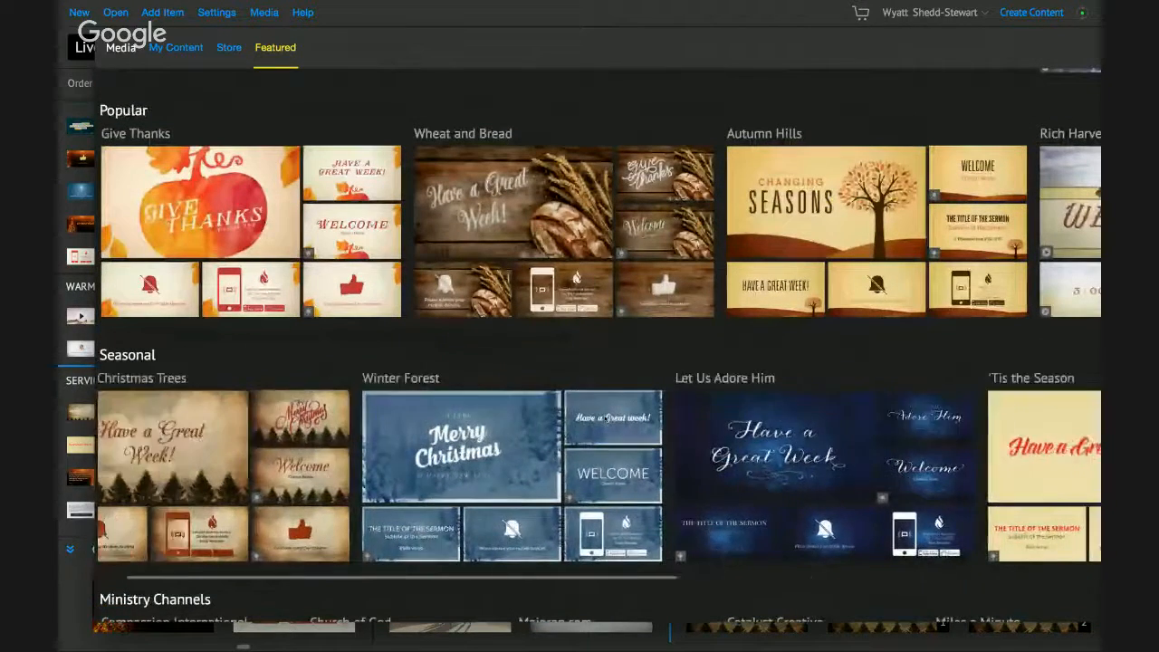
pyautogui.hscroll(-2, 598, 475)
pyautogui.click(178, 48)
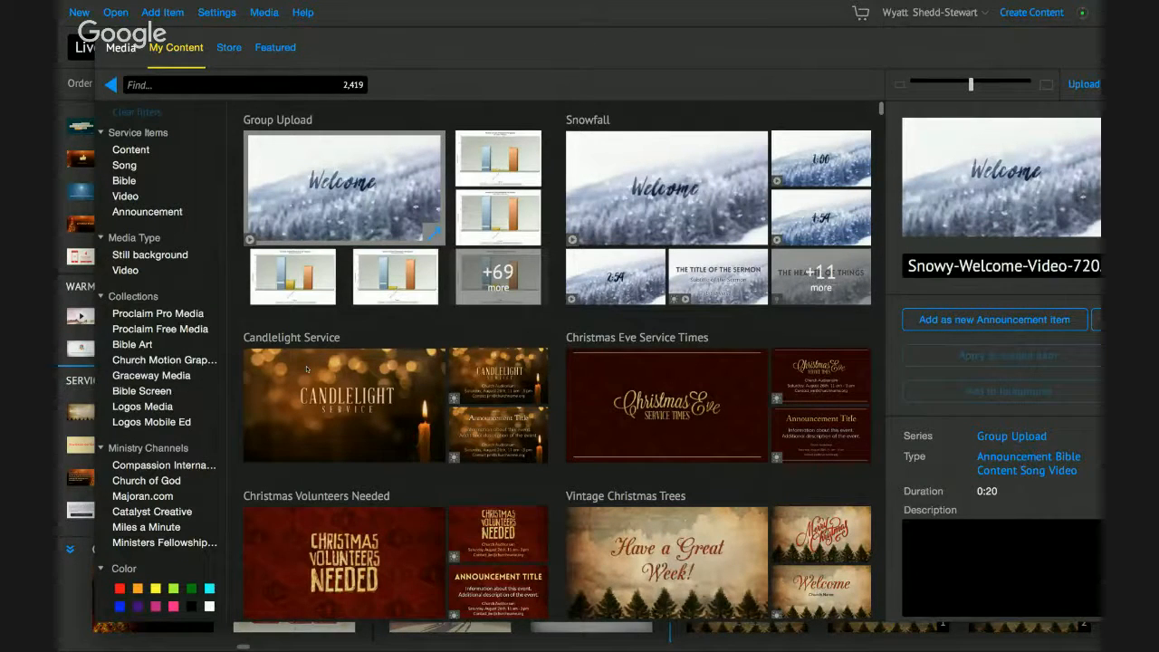
pyautogui.click(163, 313)
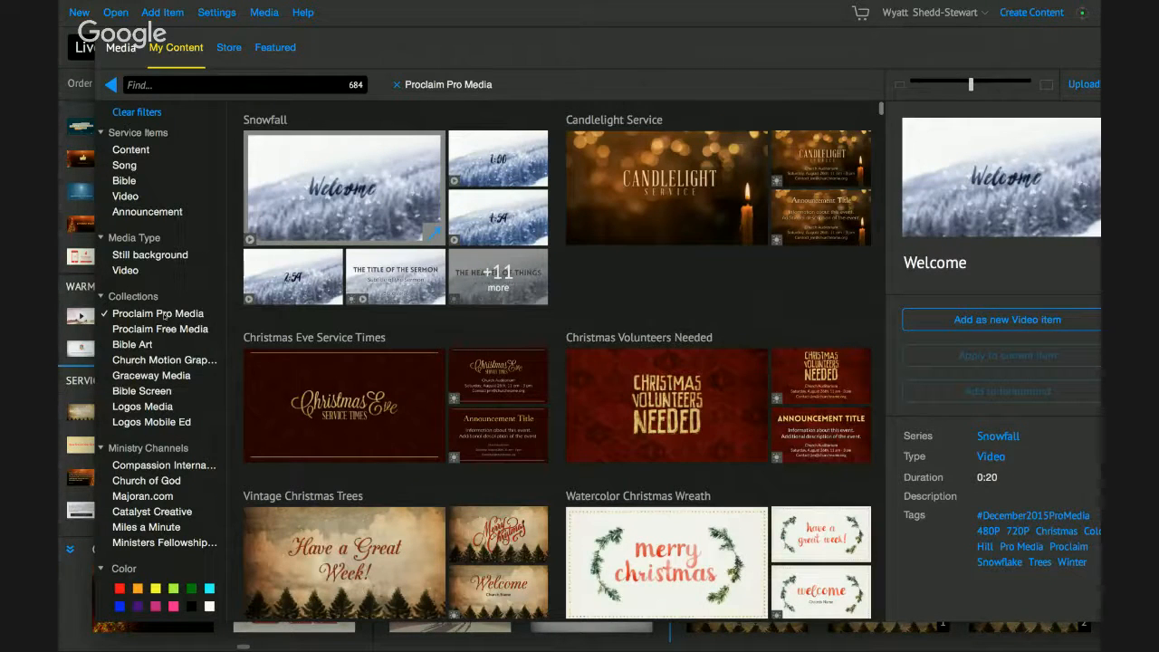
pyautogui.click(163, 313)
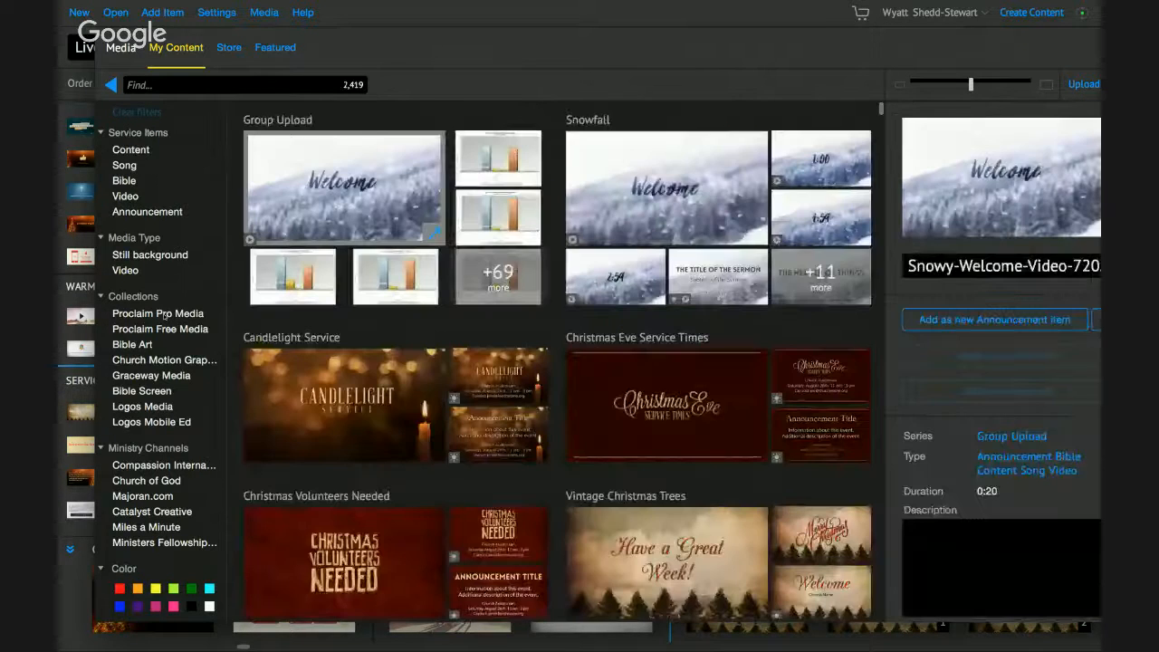
pyautogui.click(153, 359)
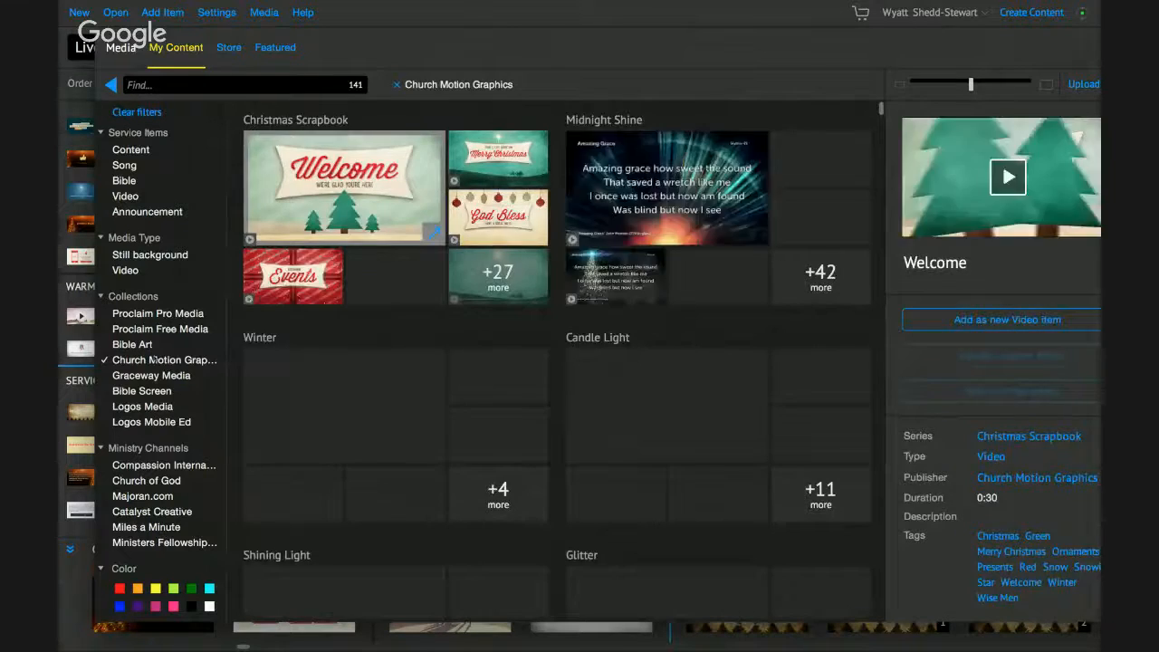
pyautogui.click(152, 359)
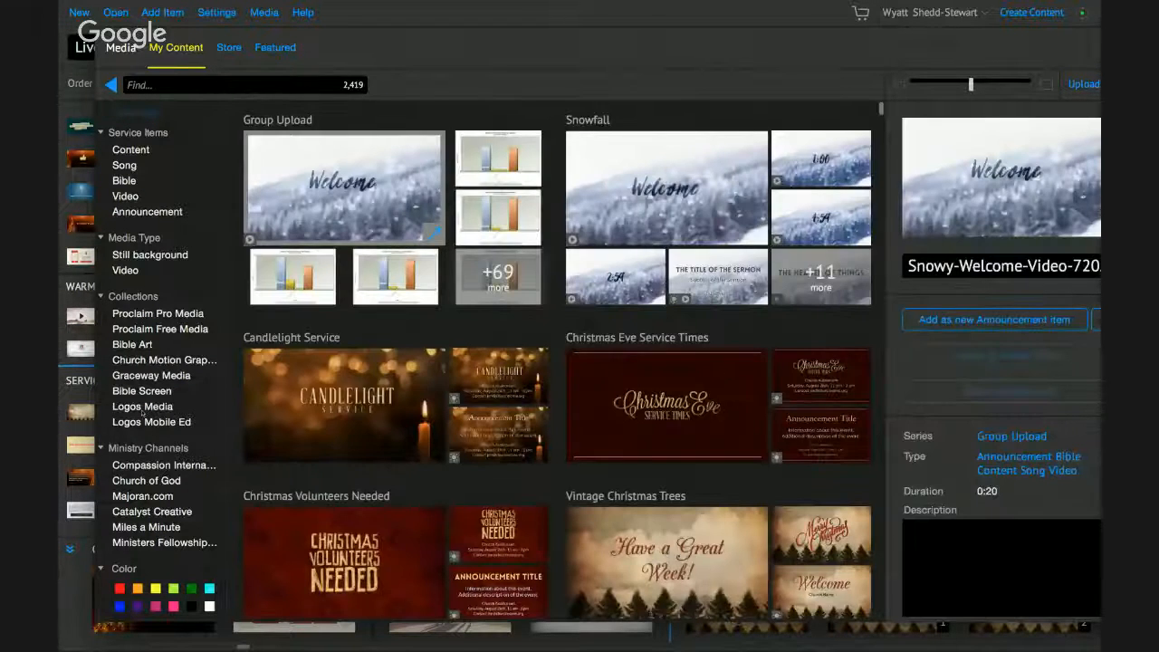
pyautogui.click(142, 408)
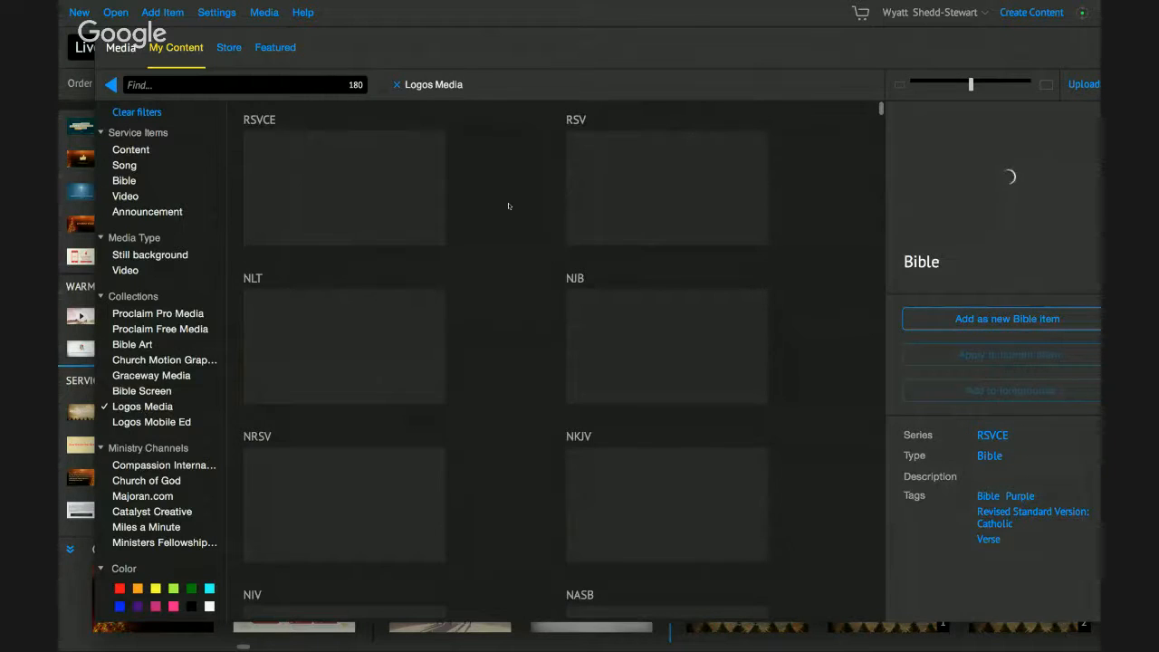
pyautogui.scroll(-5, 509, 202)
pyautogui.scroll(5, 508, 205)
pyautogui.scroll(-6, 401, 286)
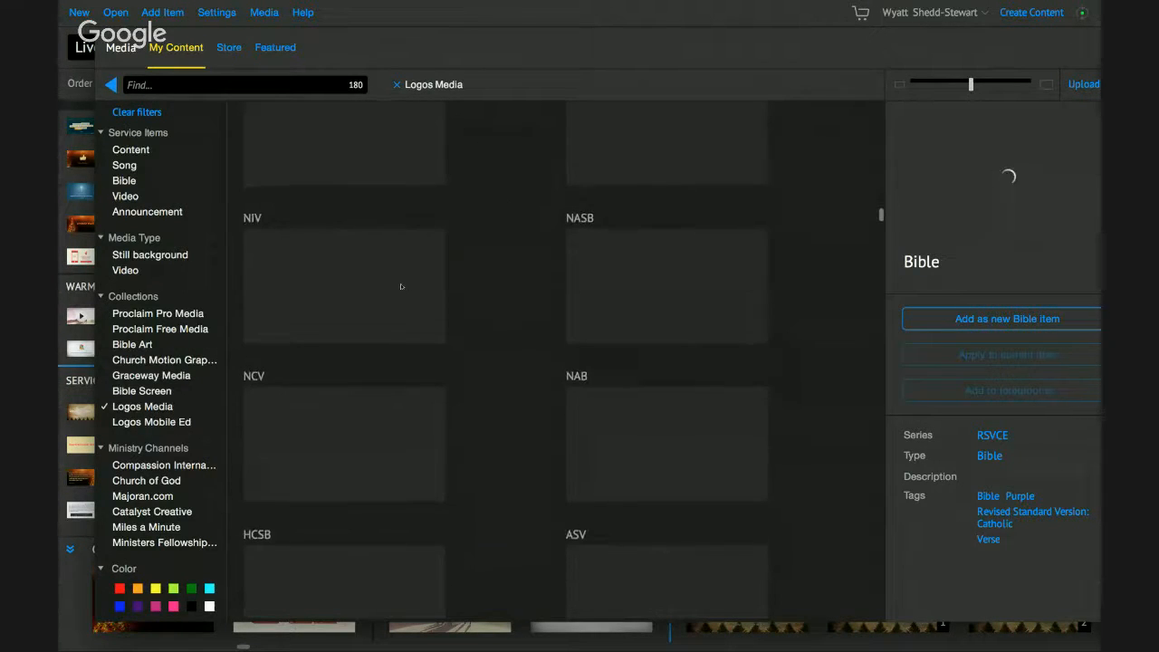
pyautogui.scroll(-3, 401, 286)
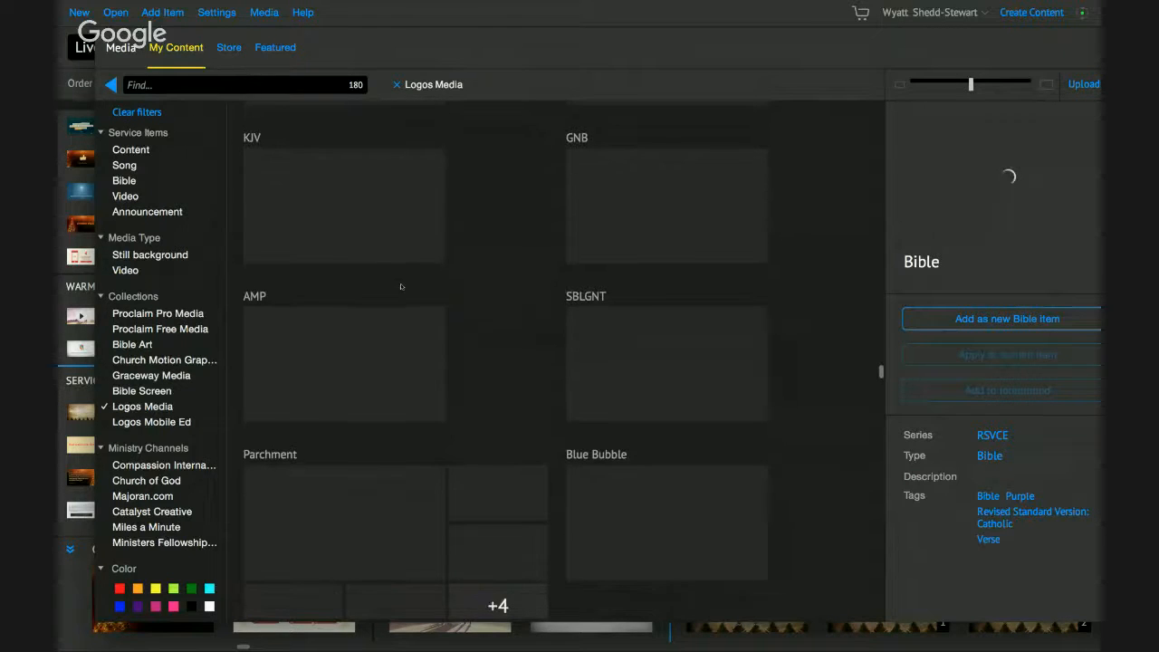
pyautogui.scroll(4, 401, 286)
pyautogui.scroll(3, 401, 286)
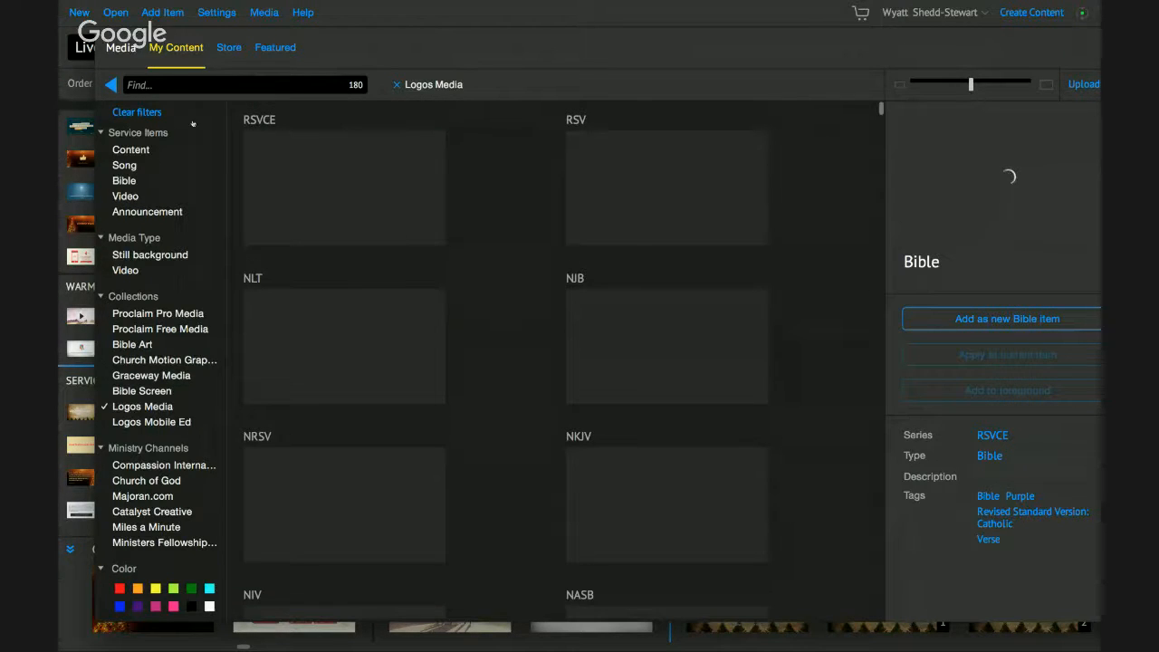
pyautogui.click(395, 85)
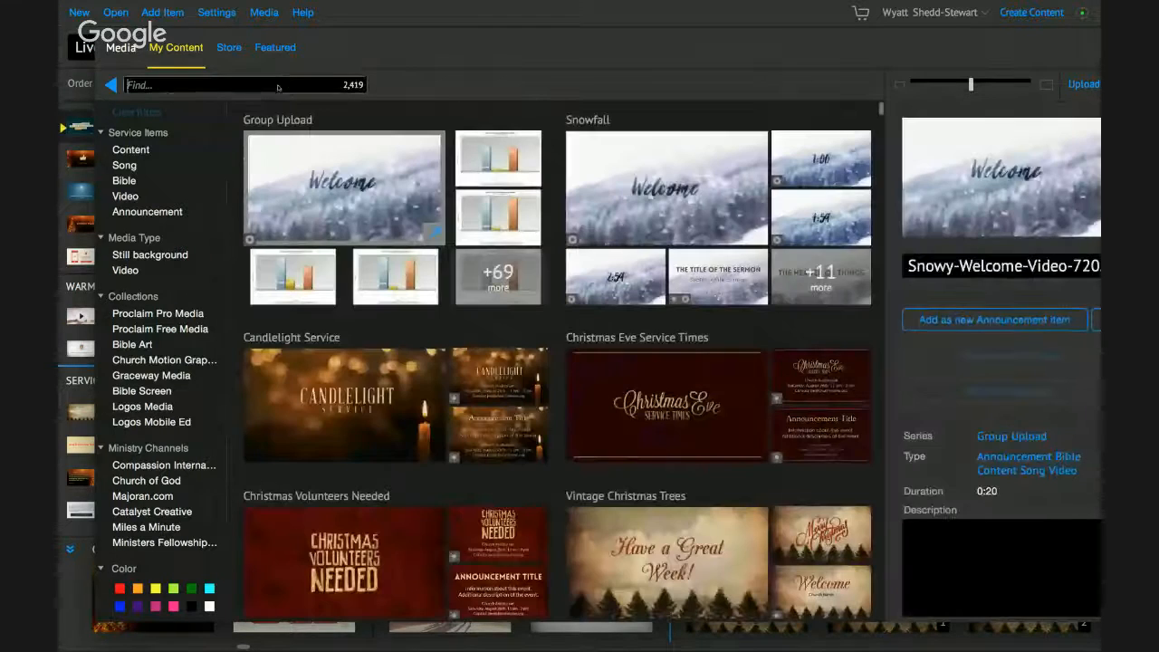
# - Search media for 'Christmas', resize the thumbnails, and filter to Proclaim Pro Media (33 items)
pyautogui.write('Chri')
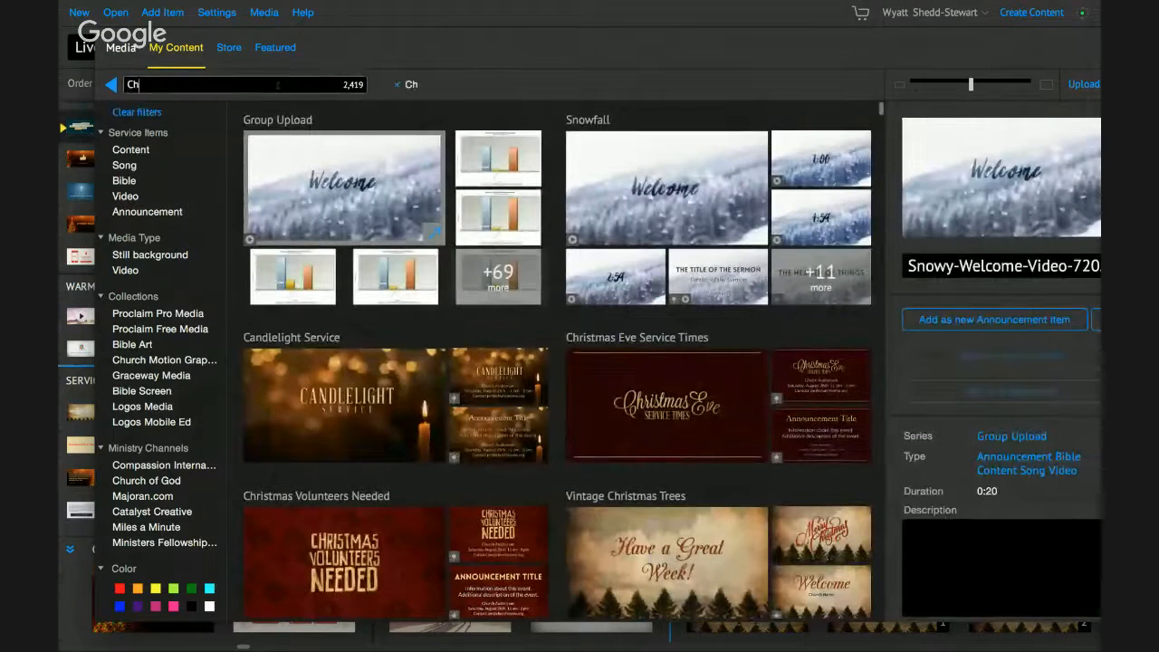
pyautogui.write('stmas')
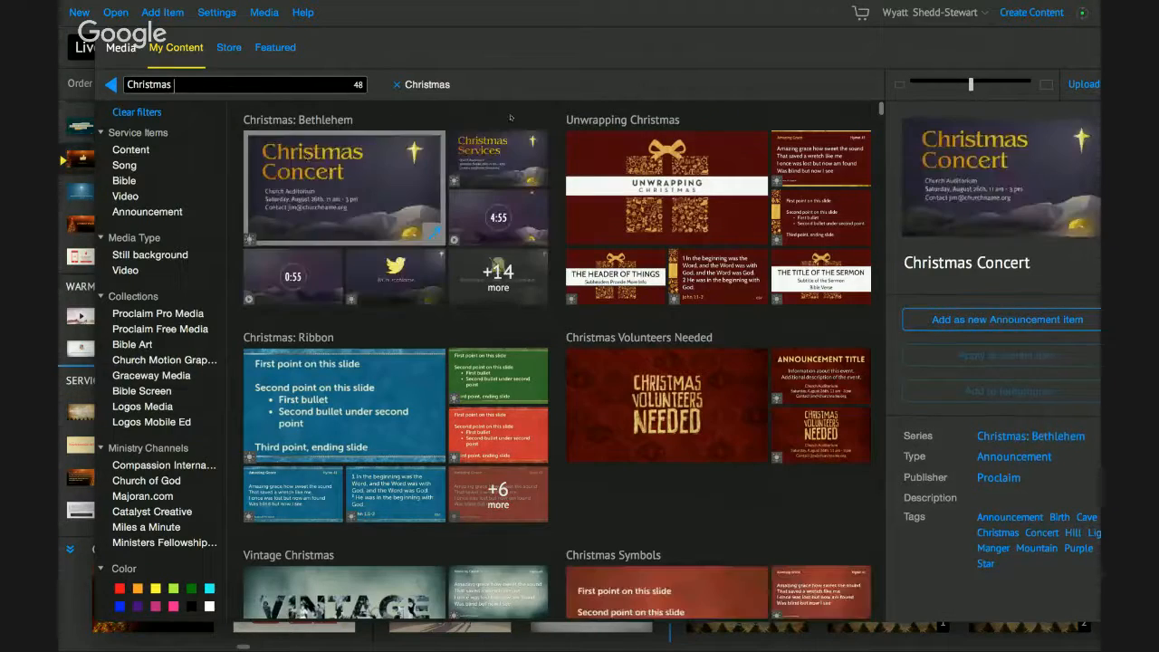
pyautogui.scroll(-10, 563, 356)
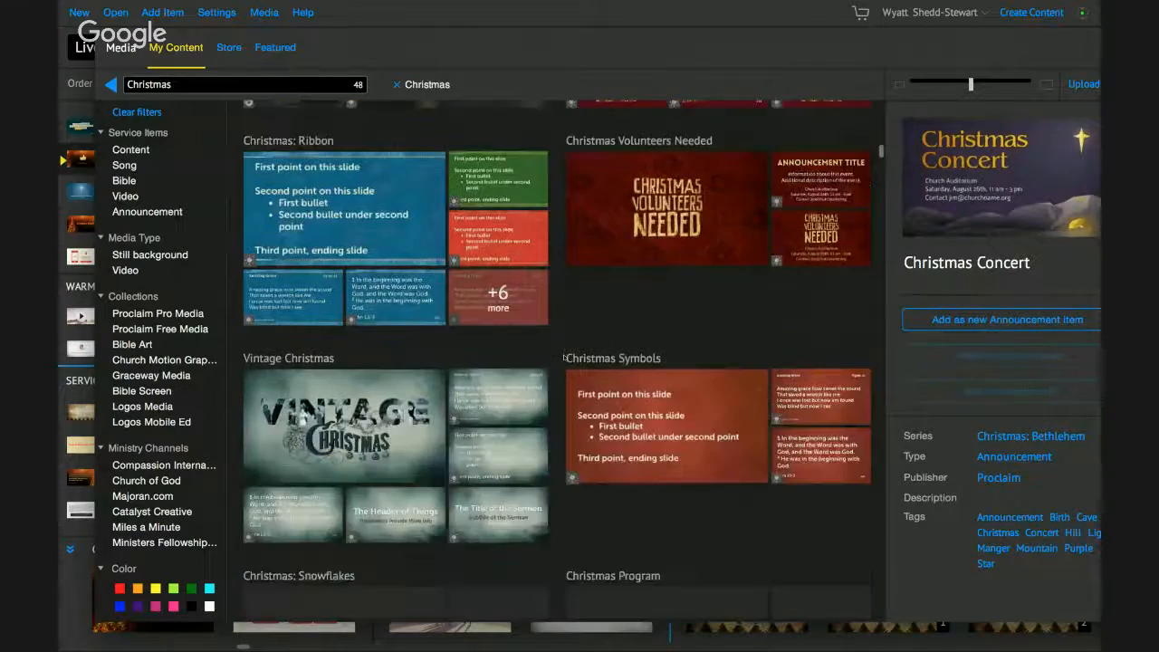
pyautogui.scroll(10, 563, 380)
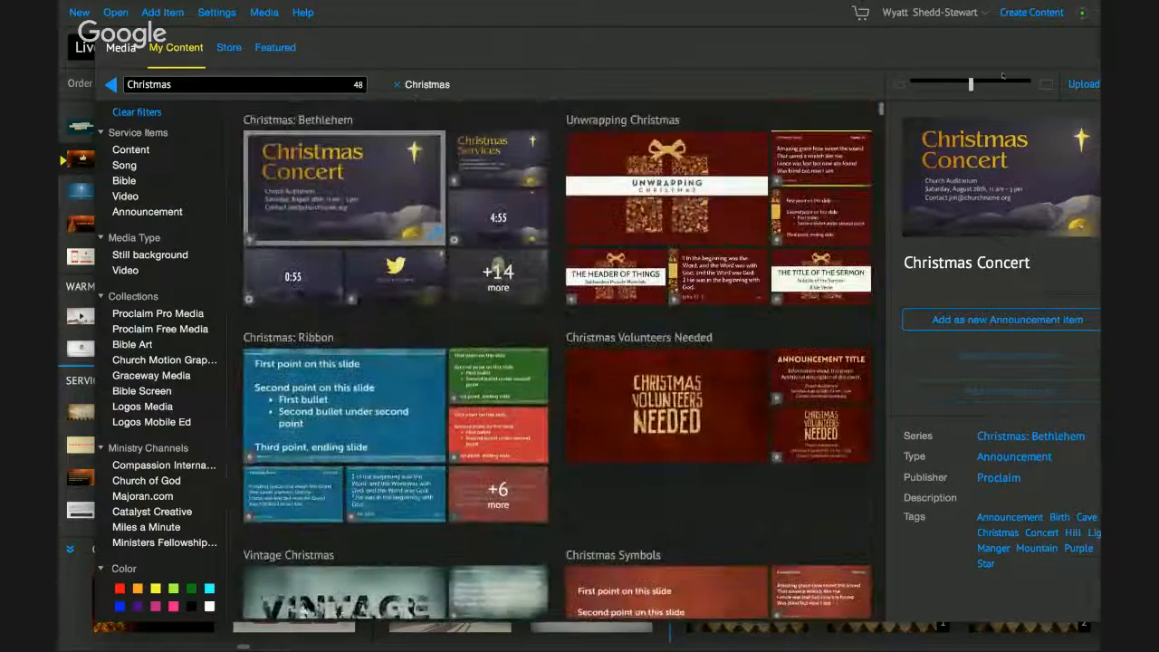
pyautogui.moveTo(970, 84); pyautogui.dragTo(1023, 82)
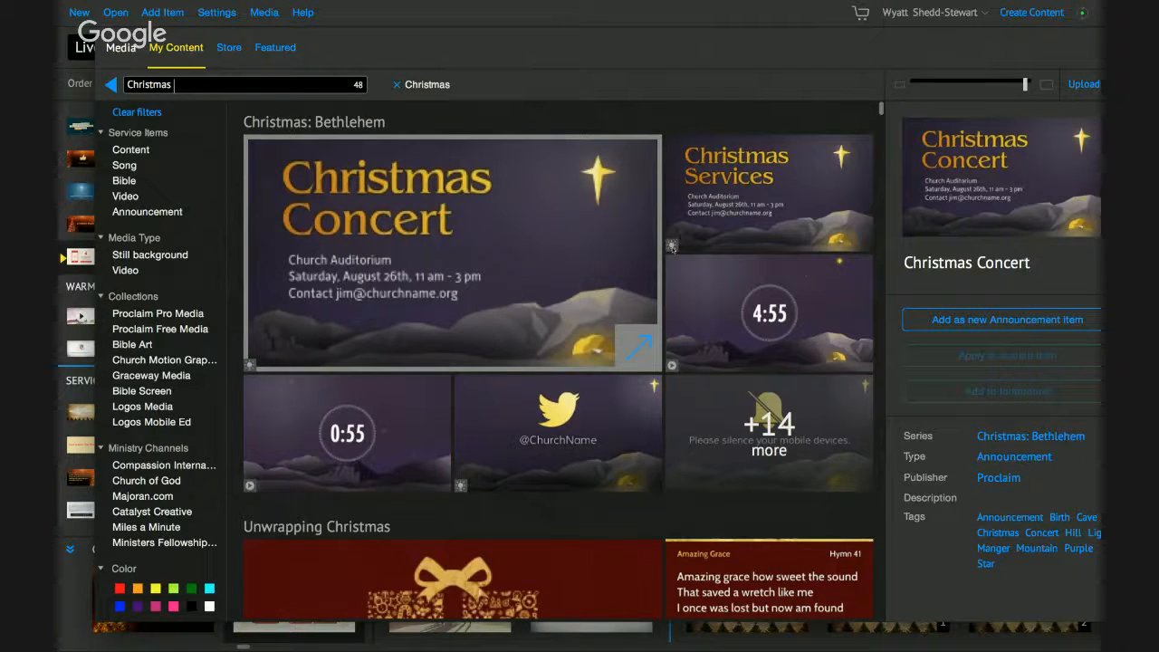
pyautogui.scroll(-3, 558, 361)
pyautogui.scroll(1, 681, 270)
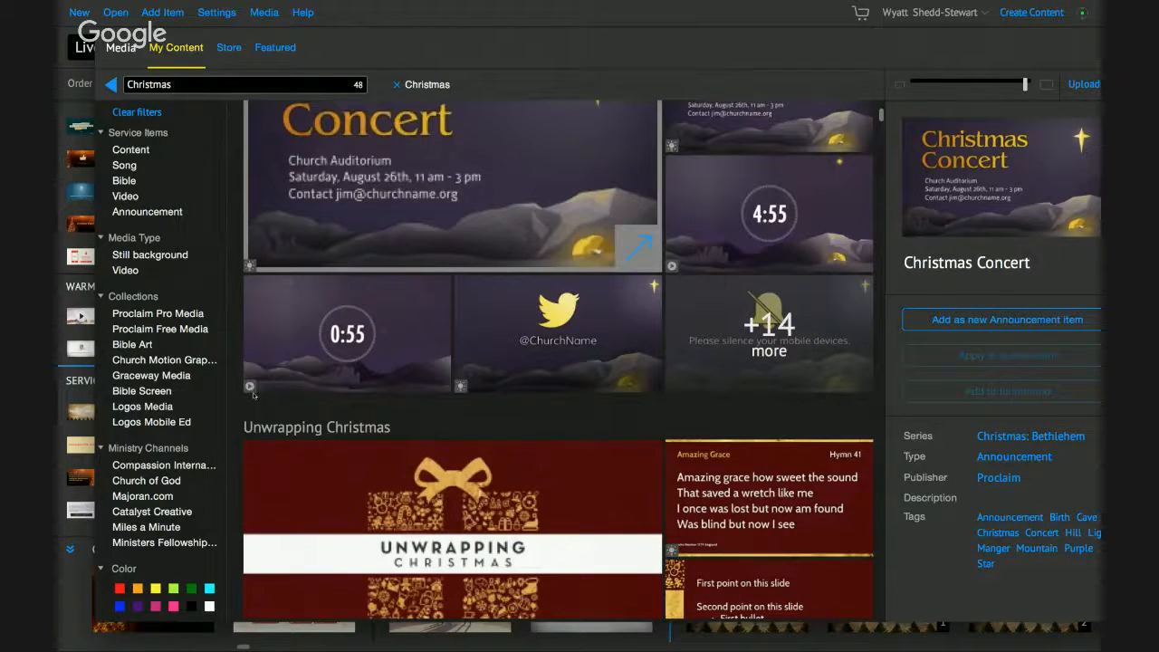
pyautogui.scroll(-5, 776, 161)
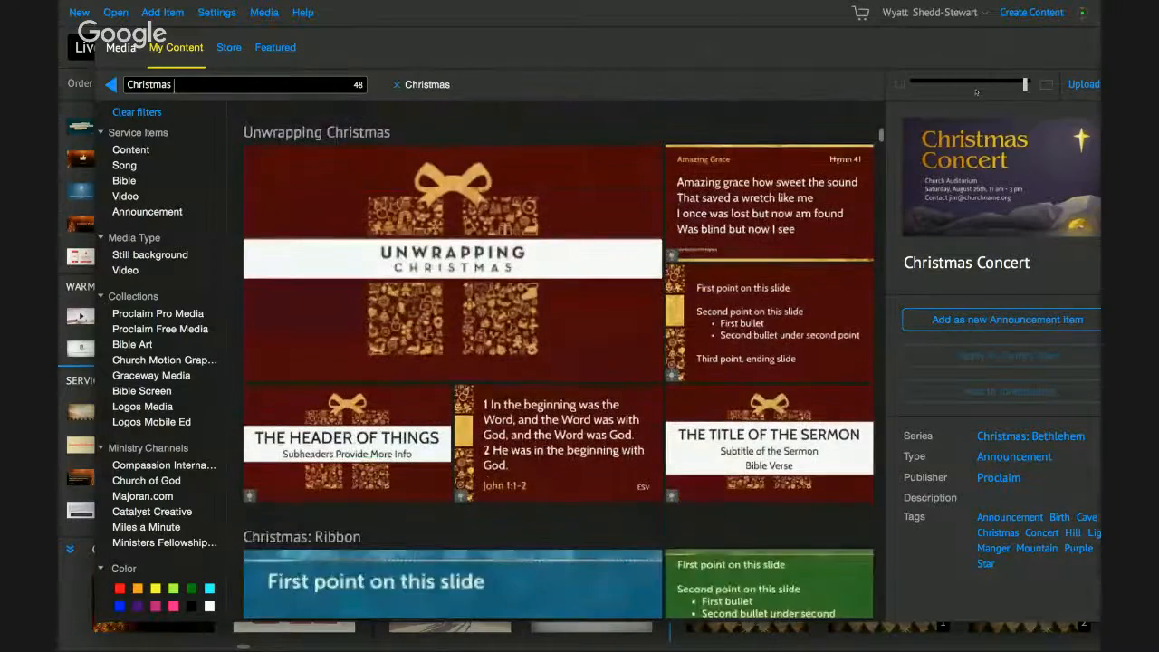
pyautogui.click(976, 91)
pyautogui.scroll(5, 303, 219)
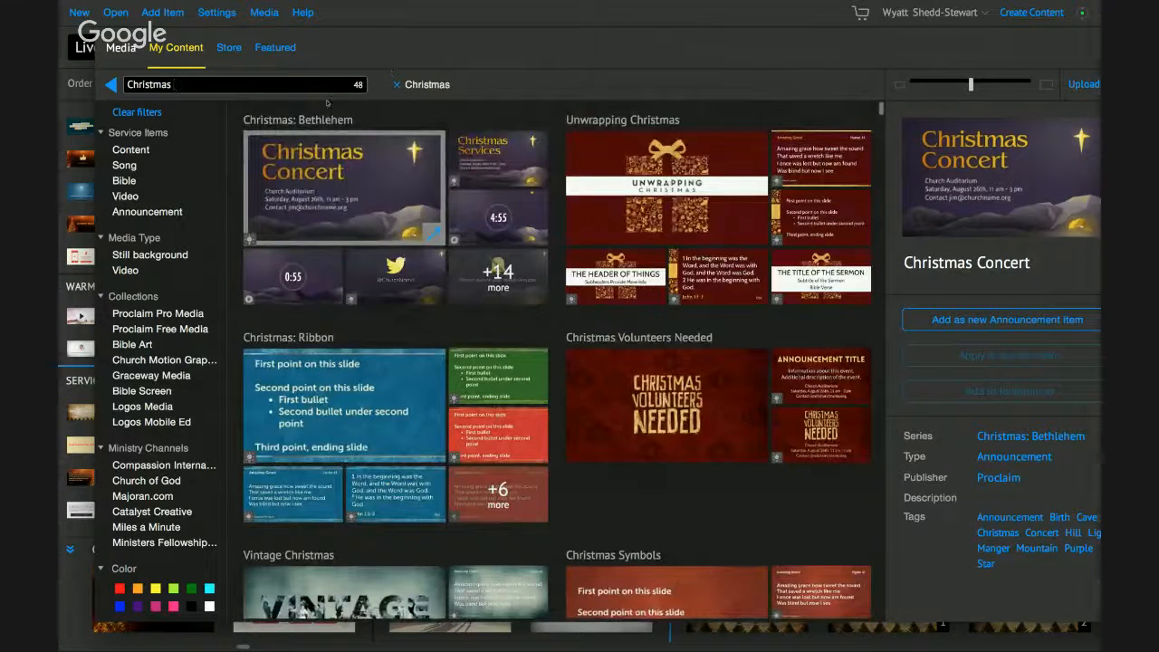
pyautogui.click(159, 314)
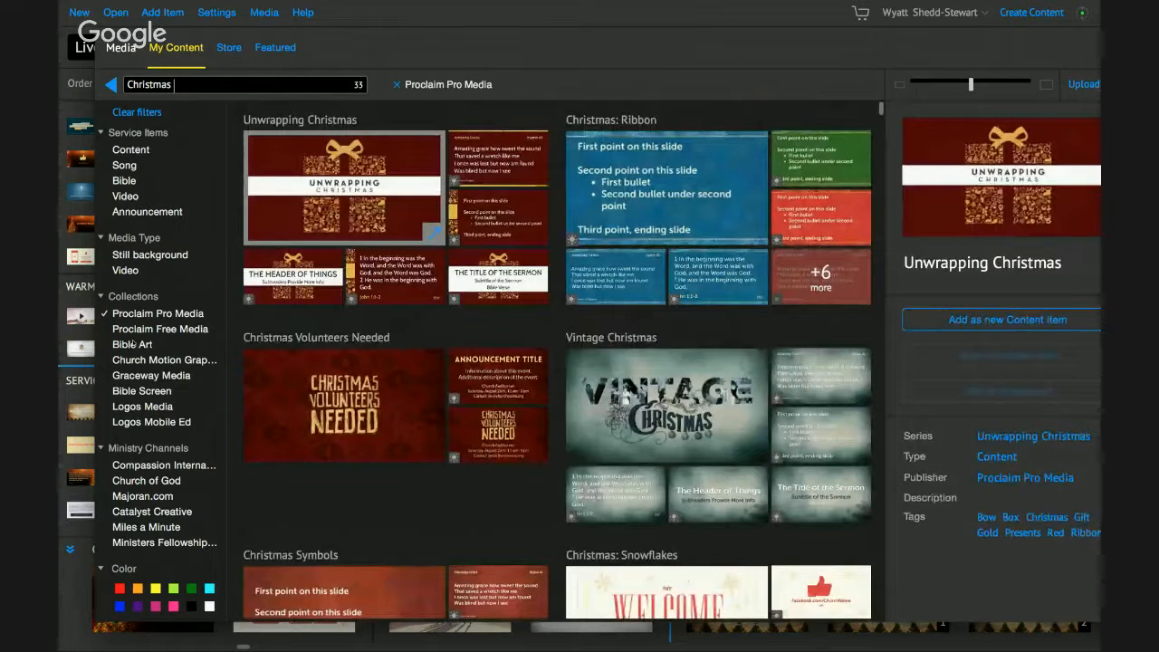
# - Filter to red media and add Christmas Eve Service Times as a new content item
pyautogui.scroll(-1, 133, 344)
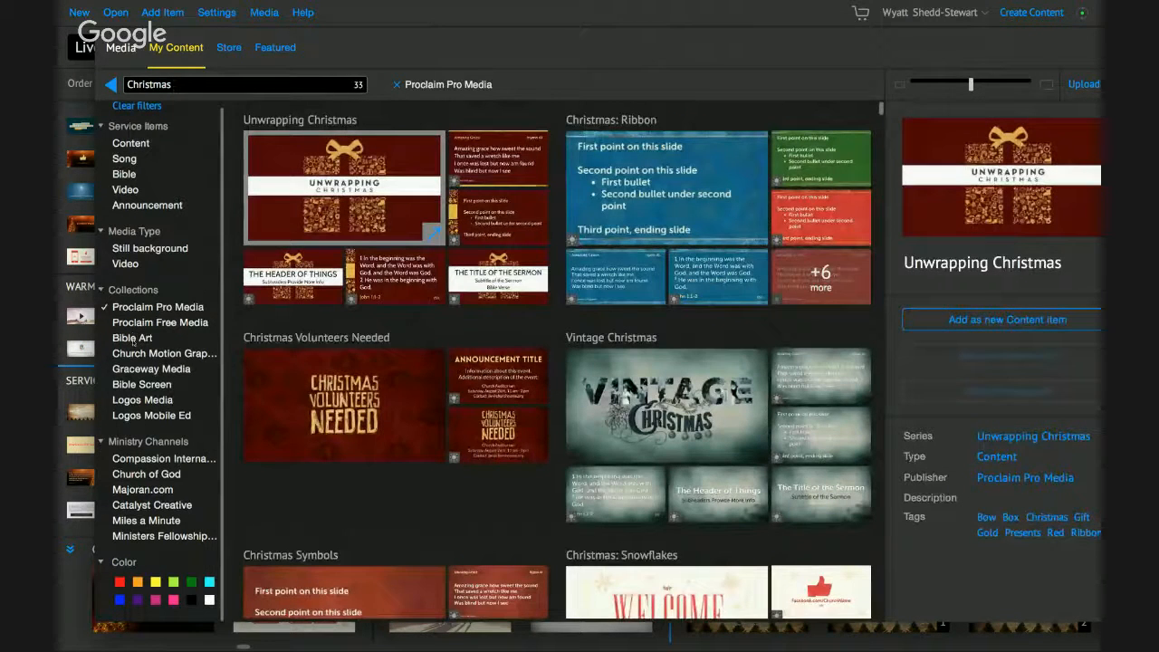
pyautogui.click(123, 588)
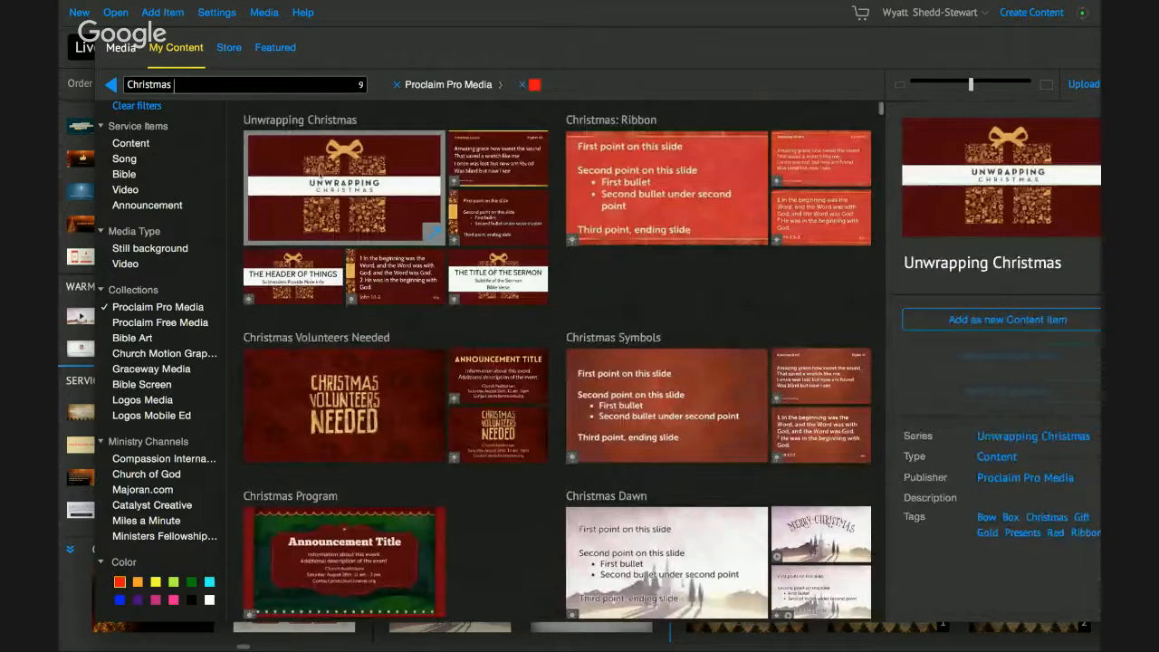
pyautogui.scroll(-10, 556, 362)
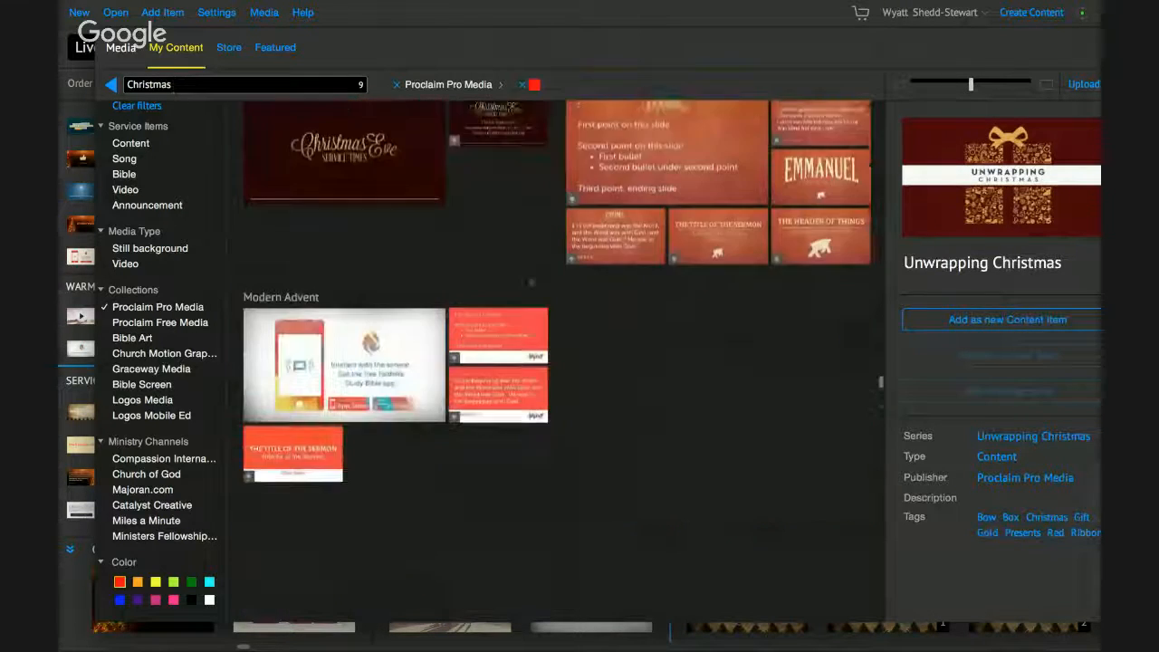
pyautogui.scroll(-2, 556, 362)
pyautogui.scroll(5, 557, 362)
pyautogui.scroll(-2, 557, 362)
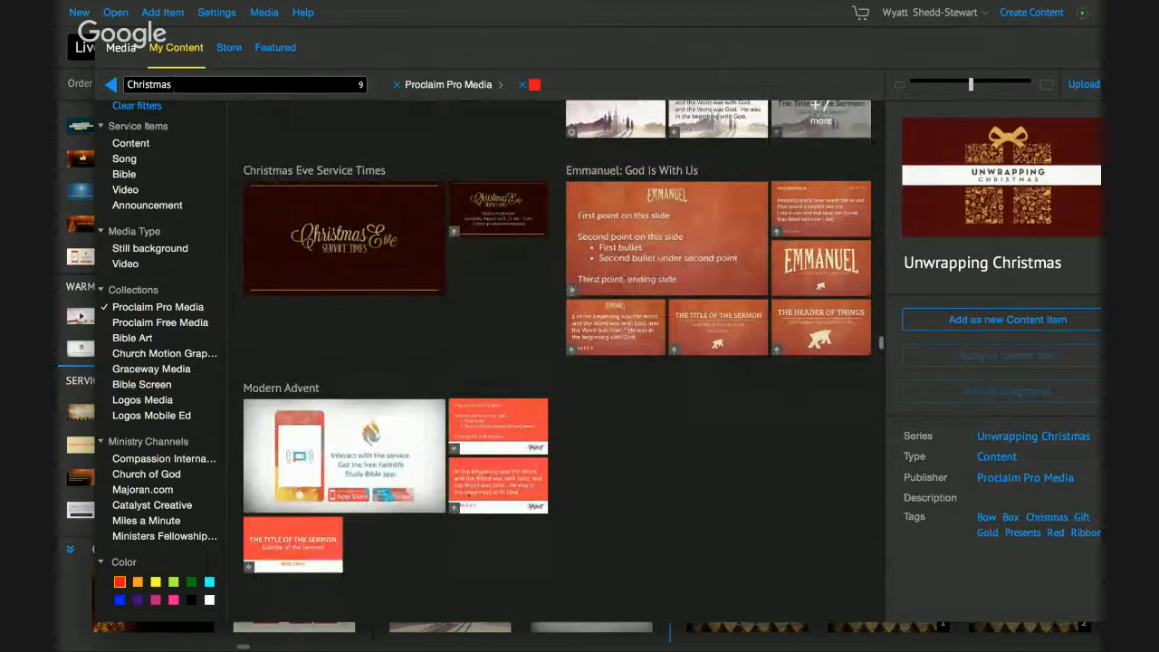
pyautogui.scroll(2, 381, 330)
pyautogui.click(380, 330)
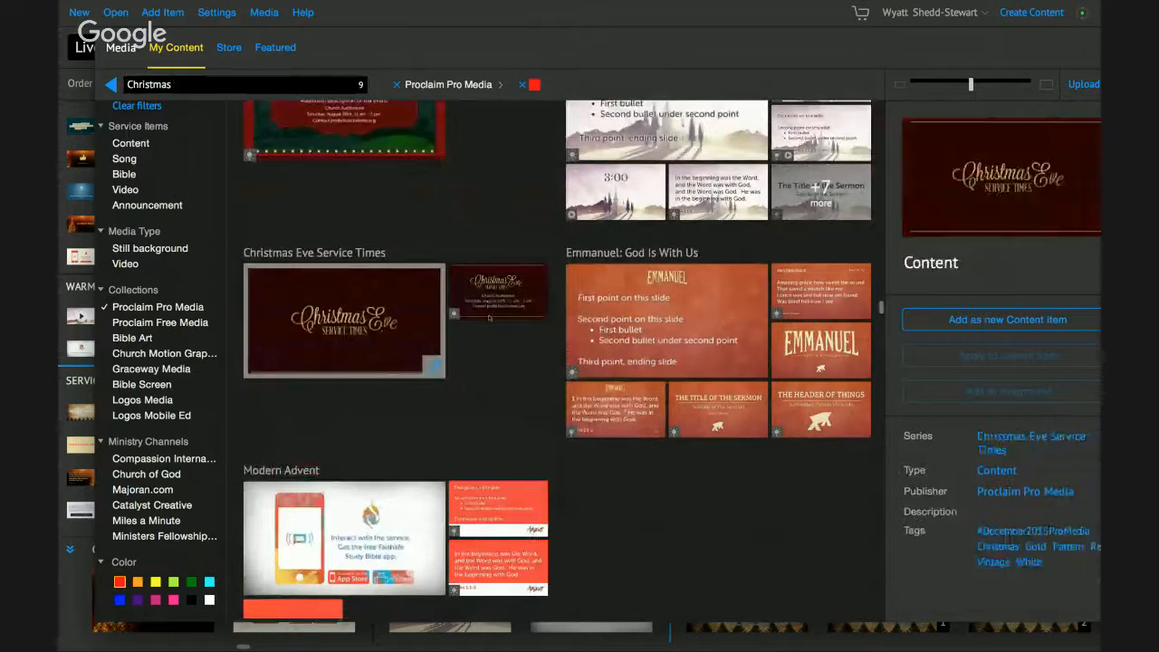
pyautogui.click(1013, 320)
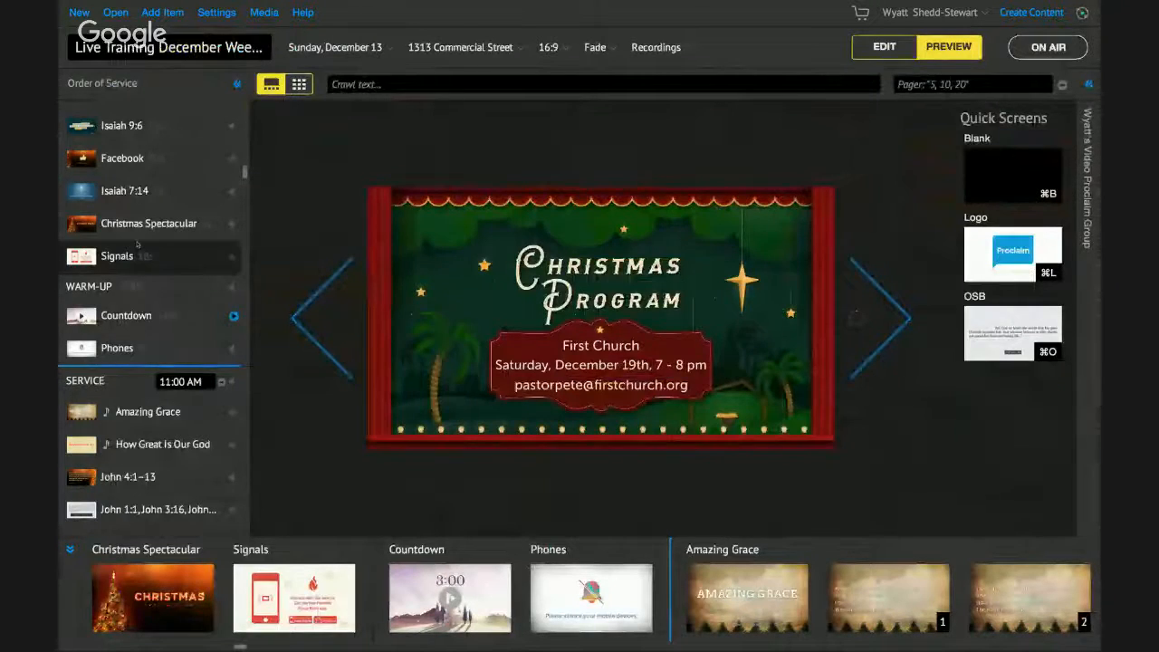
# - Preview the Christmas Eve Content slides and Amazing Grace, then open Amazing Grace for editing
pyautogui.scroll(3, 124, 314)
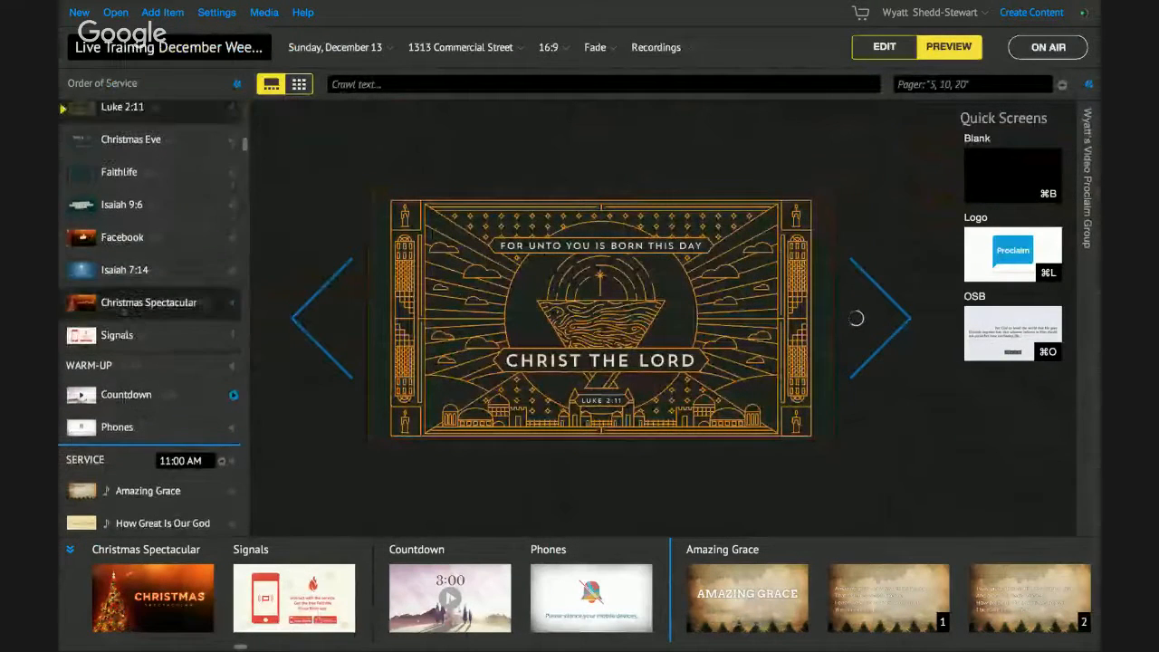
pyautogui.scroll(-1, 133, 228)
pyautogui.scroll(-8, 133, 228)
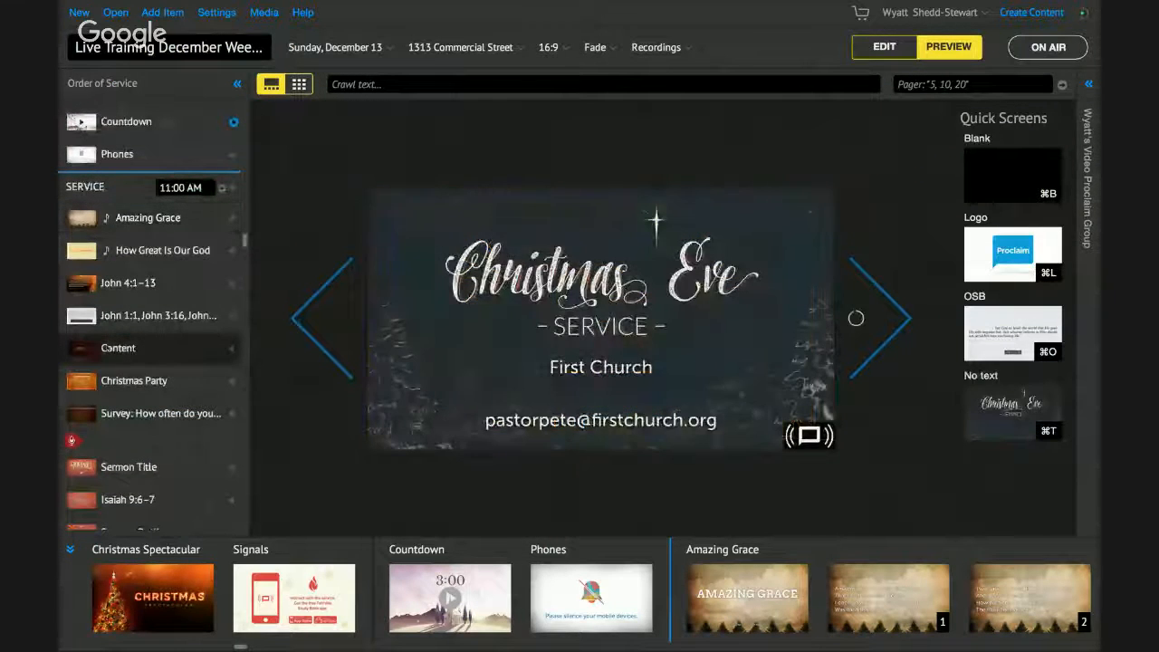
pyautogui.click(106, 349)
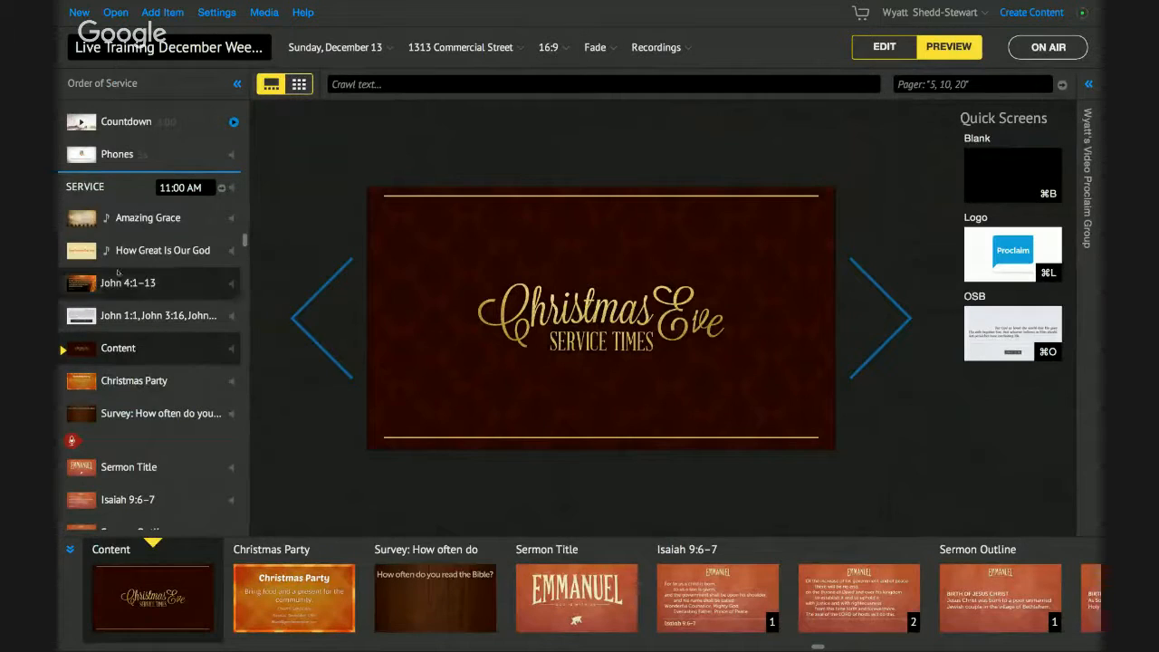
pyautogui.click(118, 231)
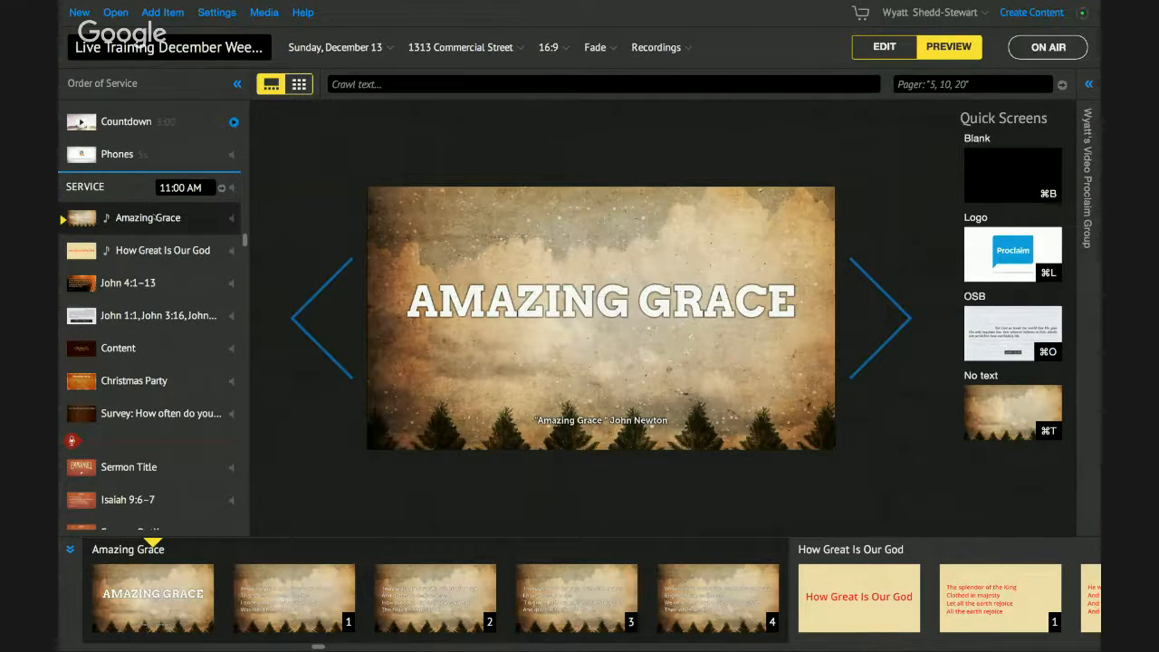
pyautogui.click(899, 53)
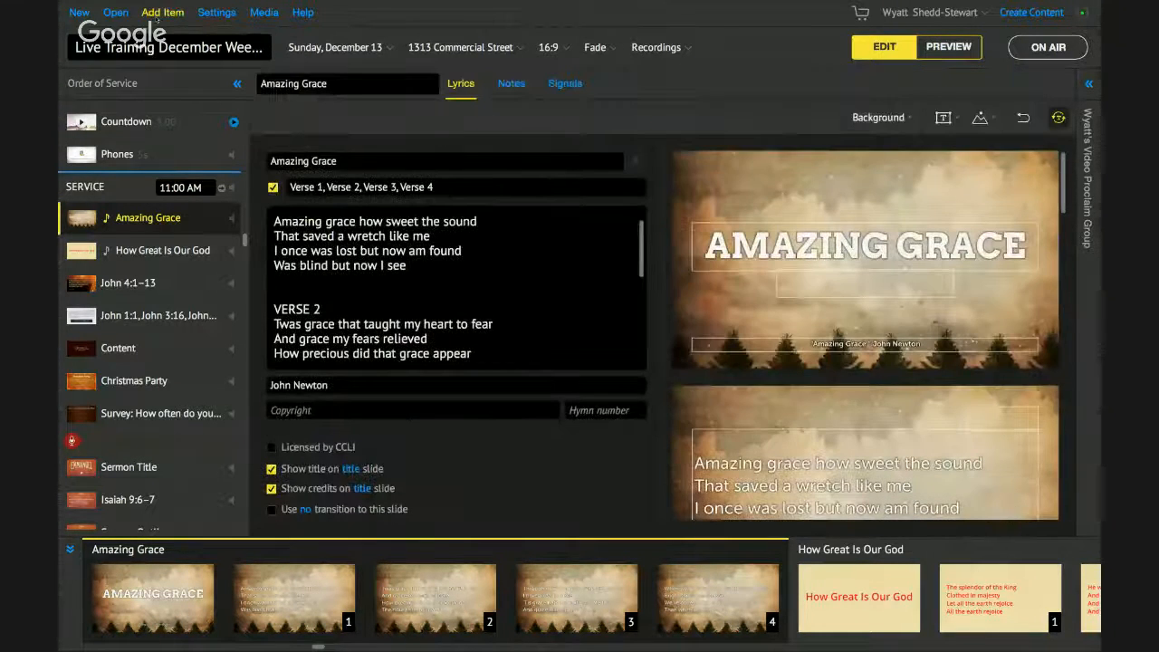
# - Search Reuse Items for 'Amazing Grace', clear it, close Add Item, and switch to the Hangouts desktop
pyautogui.click(157, 15)
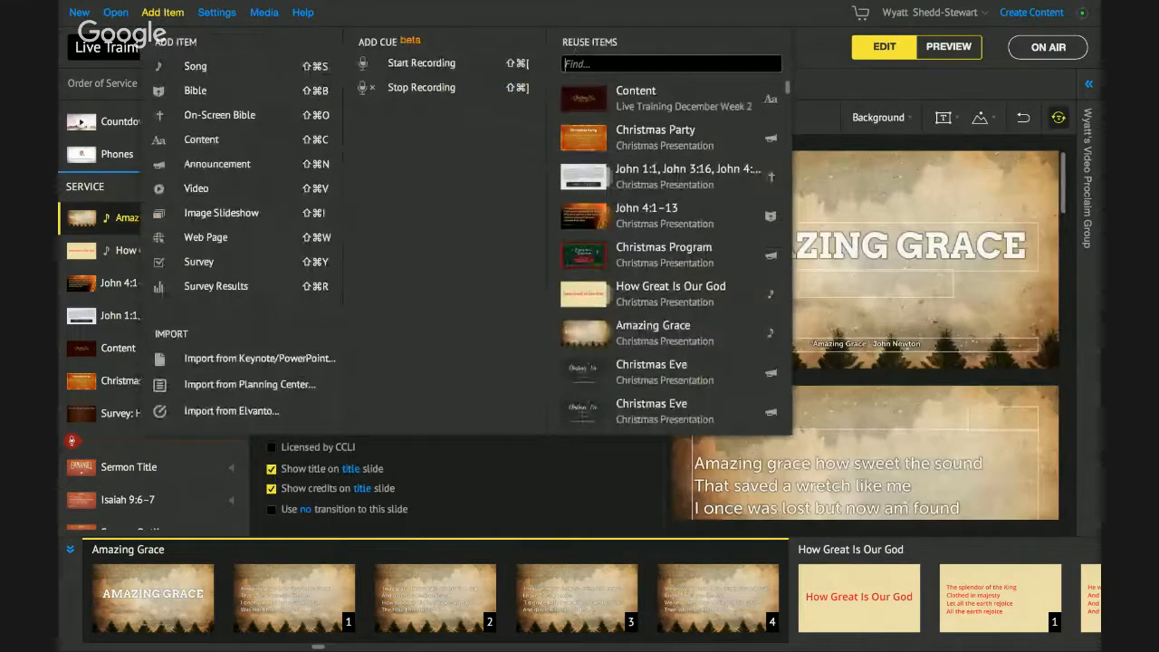
pyautogui.write('Am')
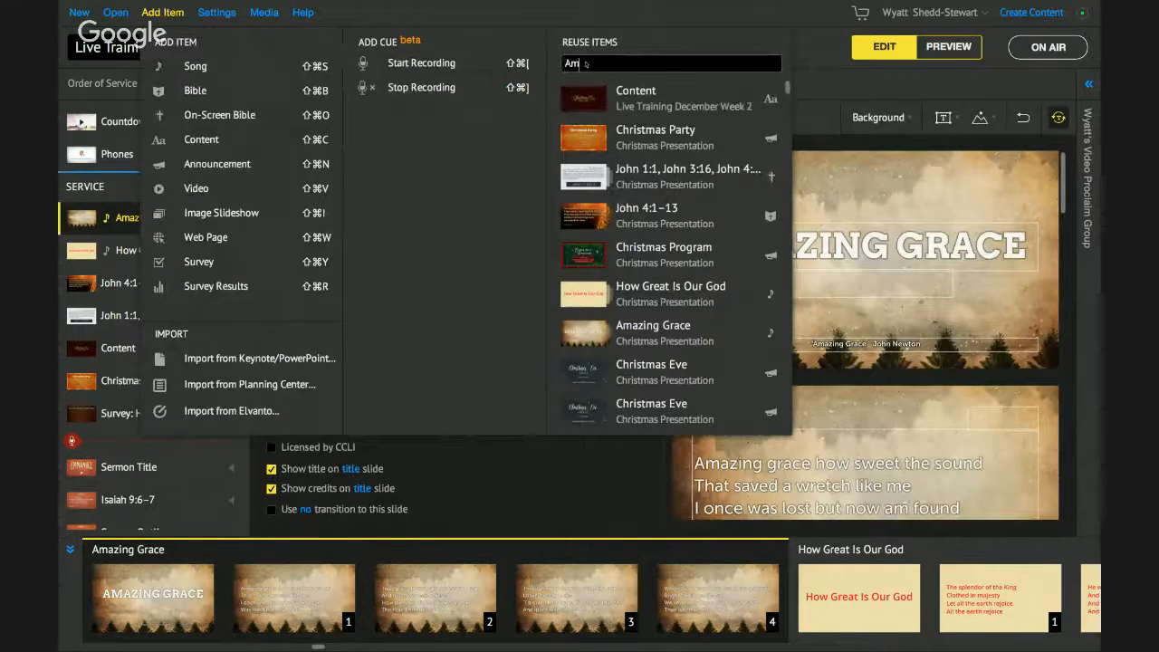
pyautogui.write('azing Grace')
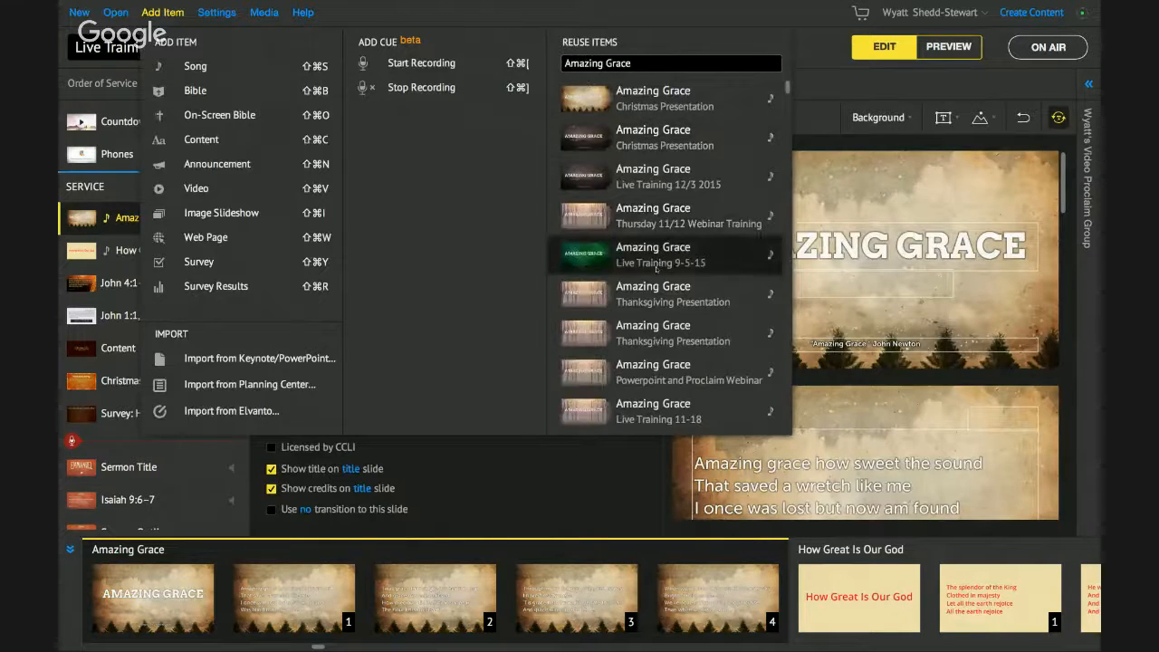
pyautogui.moveTo(635, 64); pyautogui.dragTo(555, 63)
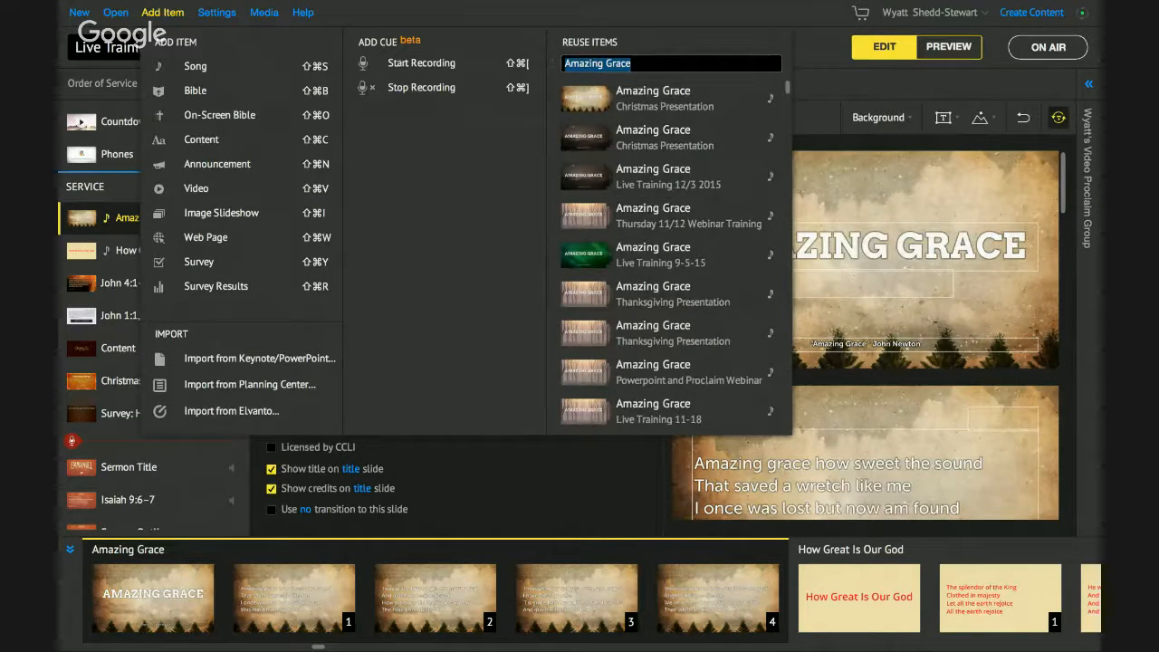
pyautogui.press('BackSpace')
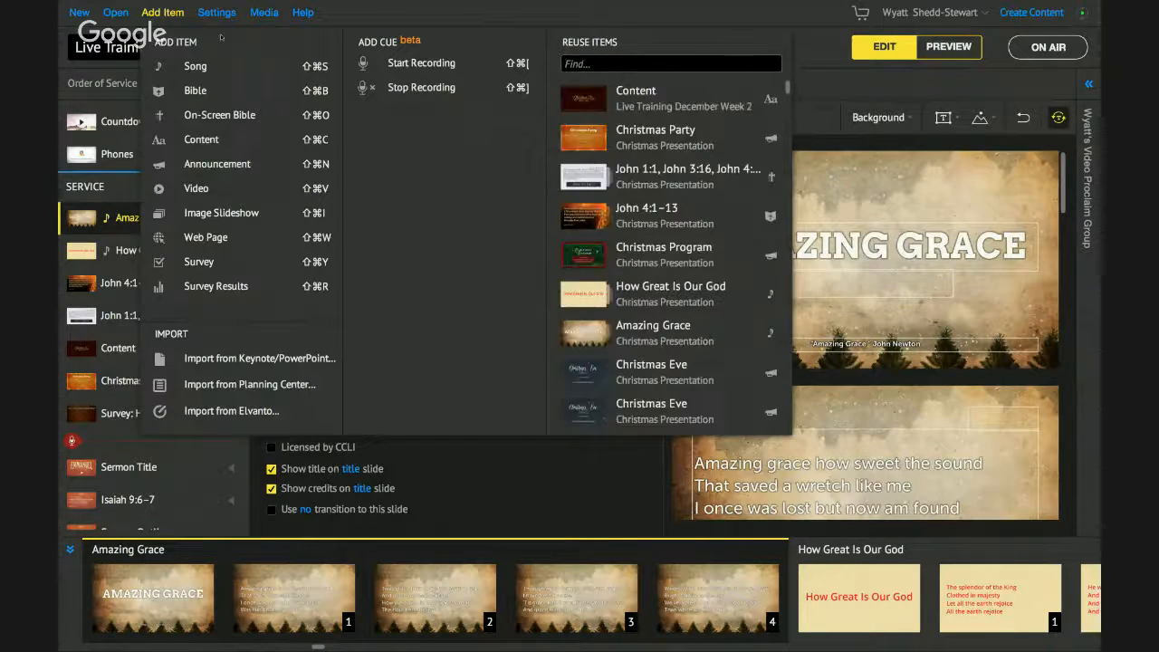
pyautogui.click(172, 12)
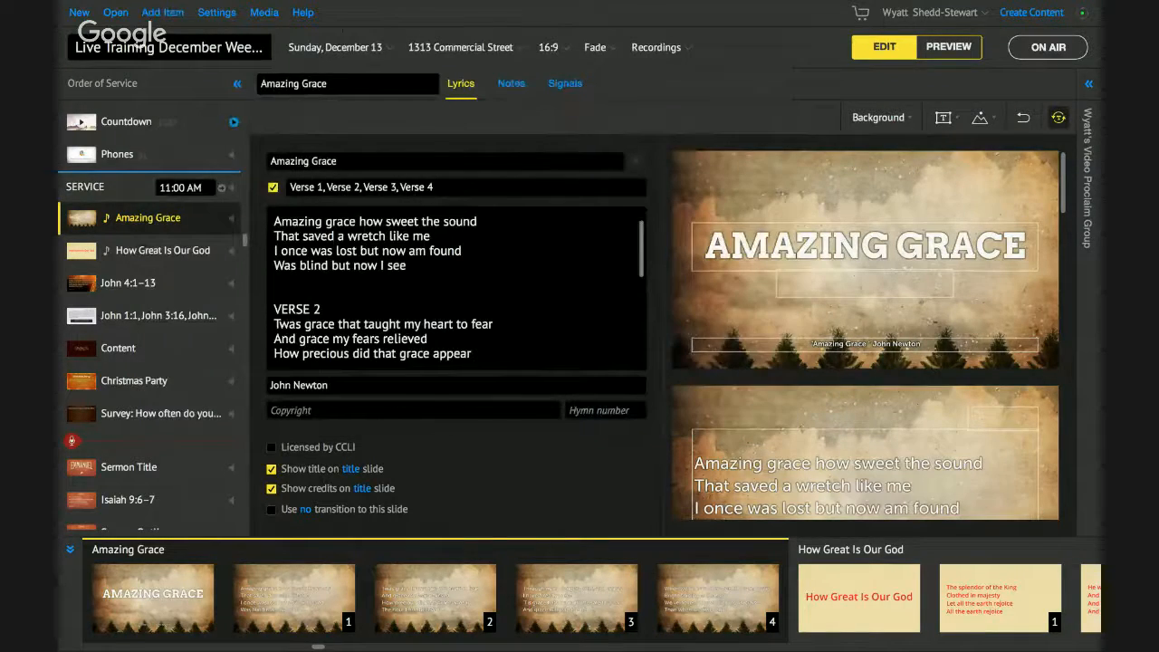
pyautogui.hotkey('ctrl', 'Left')
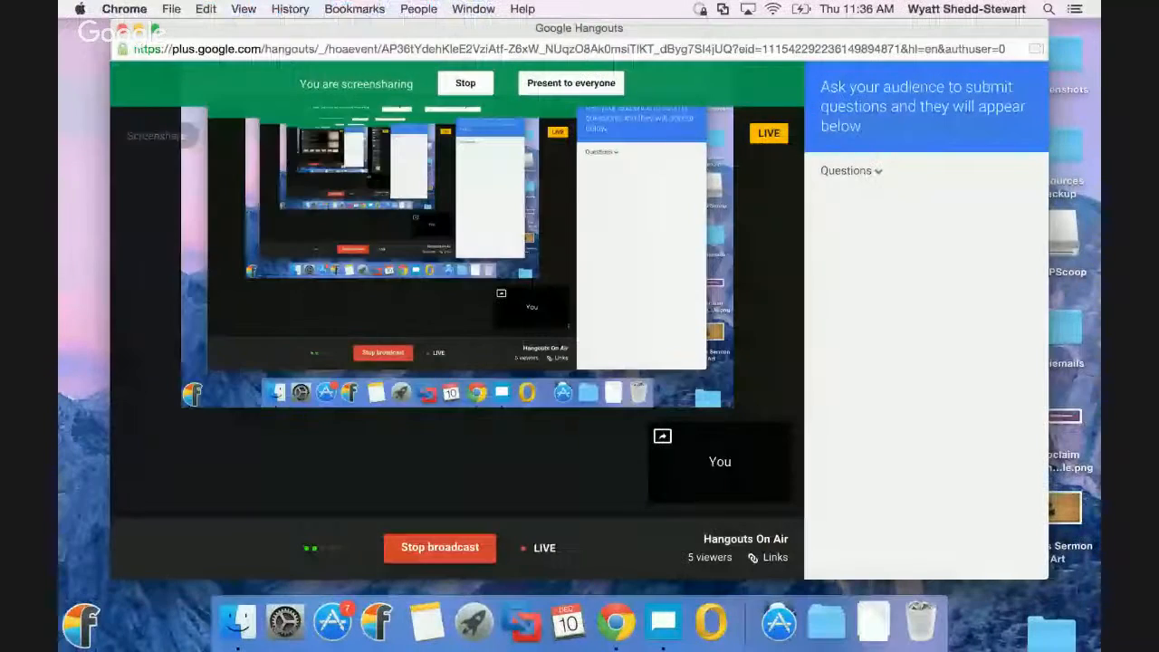
# - Stop the Hangouts screenshare to show the webcam
pyautogui.click(465, 83)
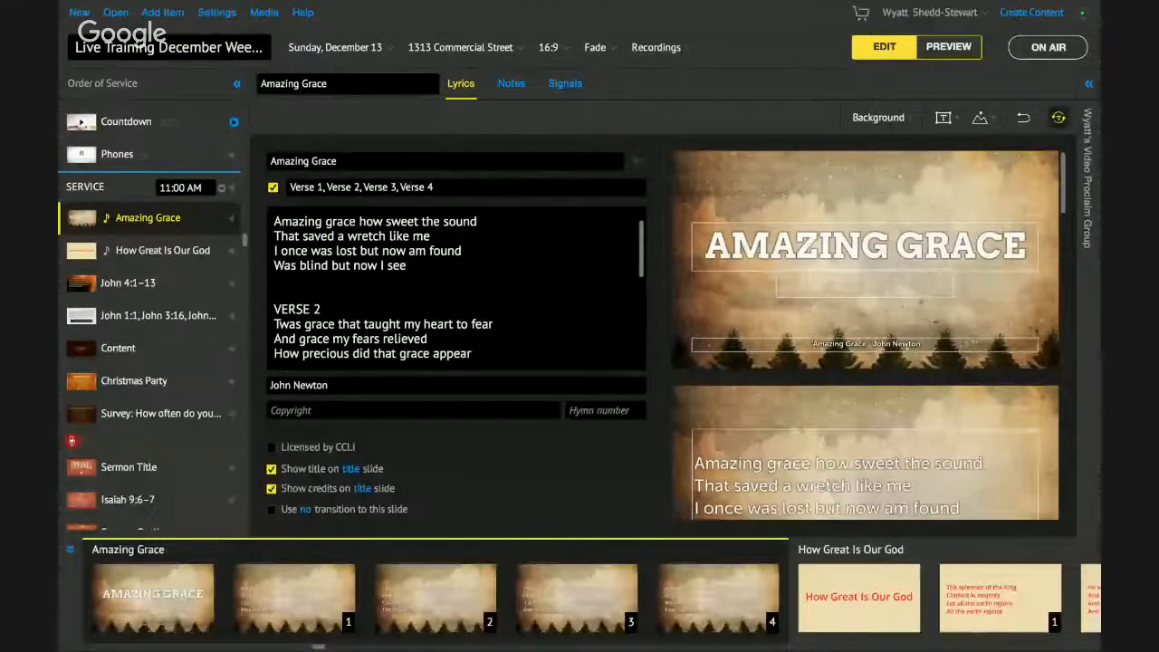
# - Open Proclaim's online help and search it for 'Order of Service'
pyautogui.click(303, 12)
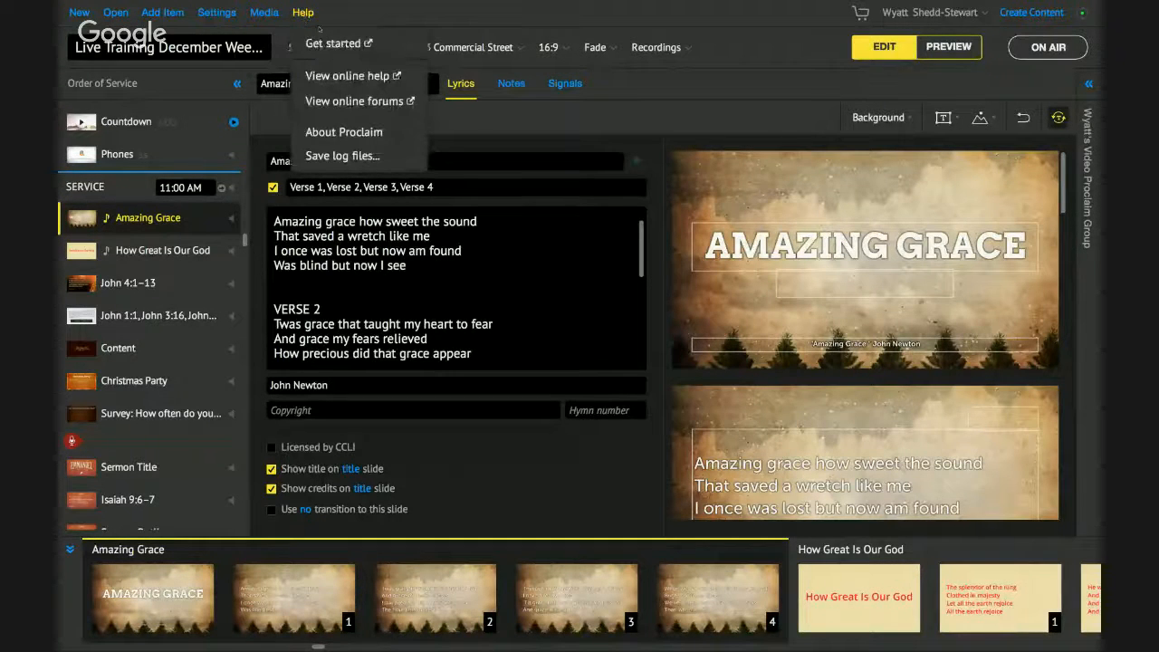
pyautogui.click(370, 77)
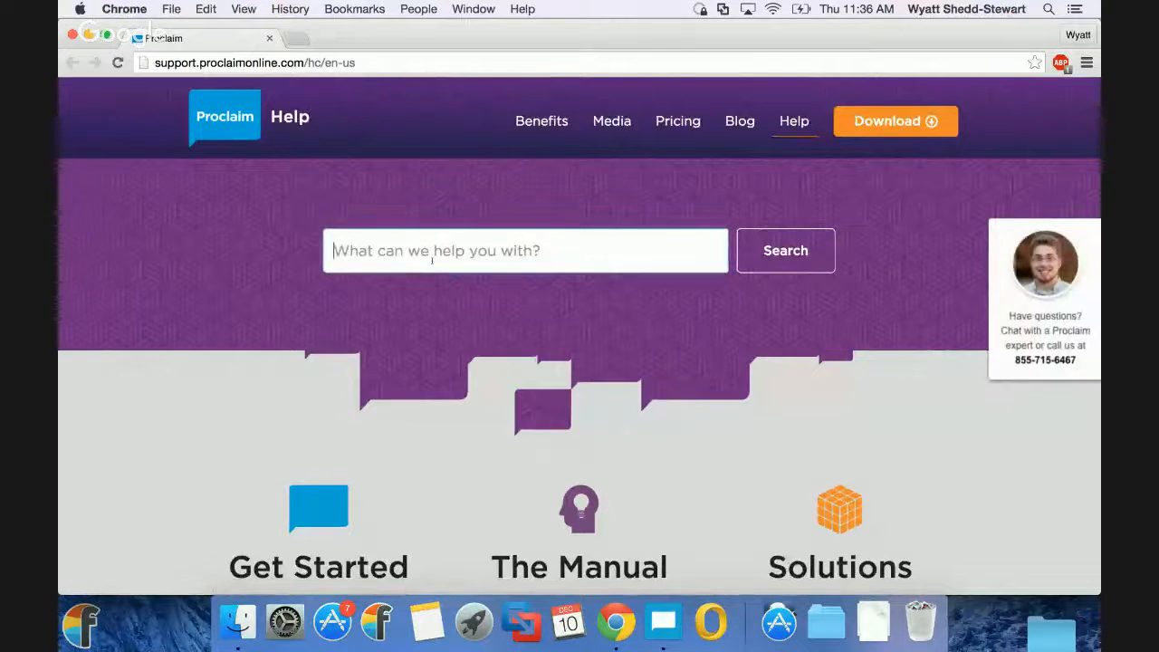
pyautogui.scroll(-2, 432, 263)
pyautogui.scroll(2, 432, 263)
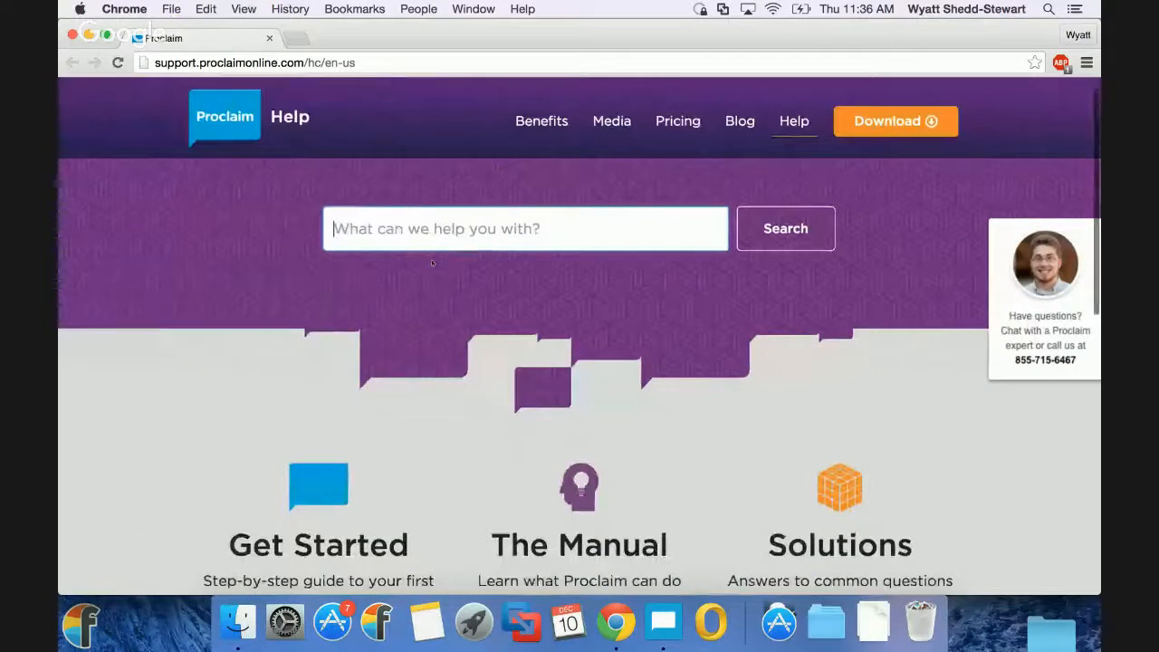
pyautogui.write('Order of Serv')
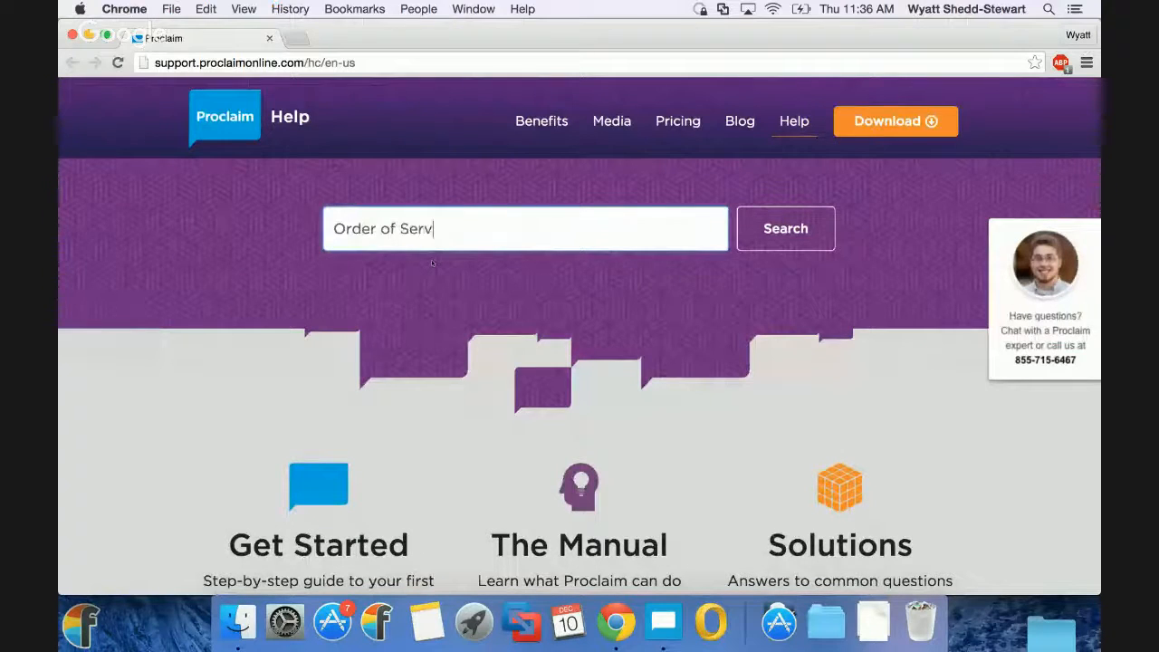
pyautogui.write('ice')
pyautogui.press('Return')
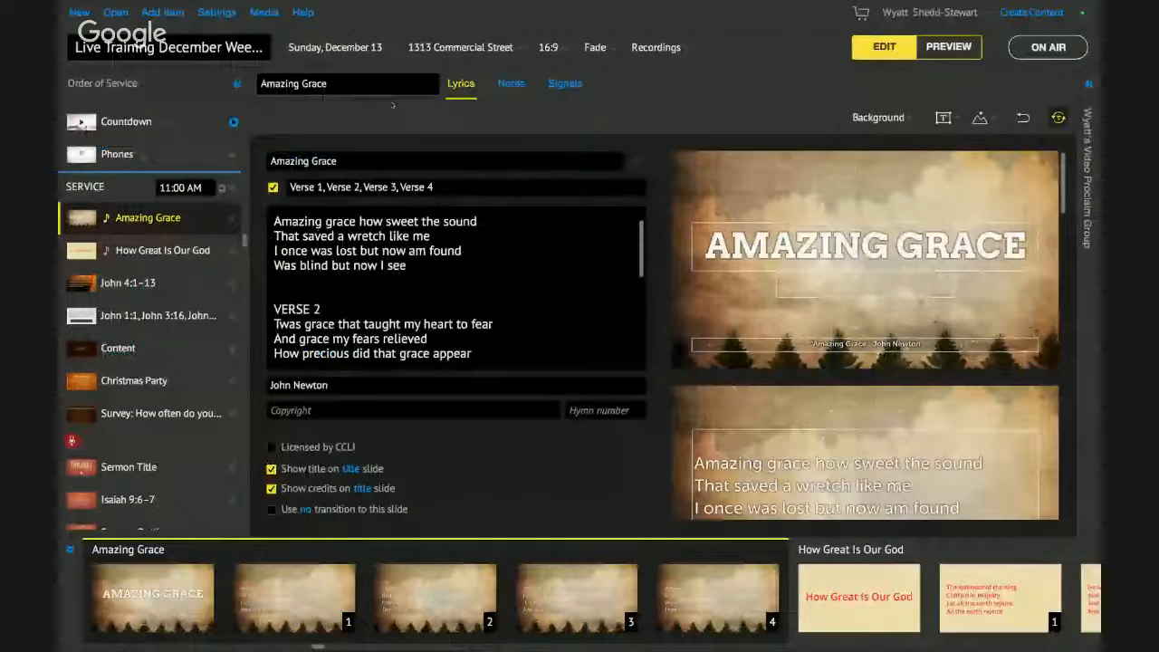
pyautogui.click(303, 13)
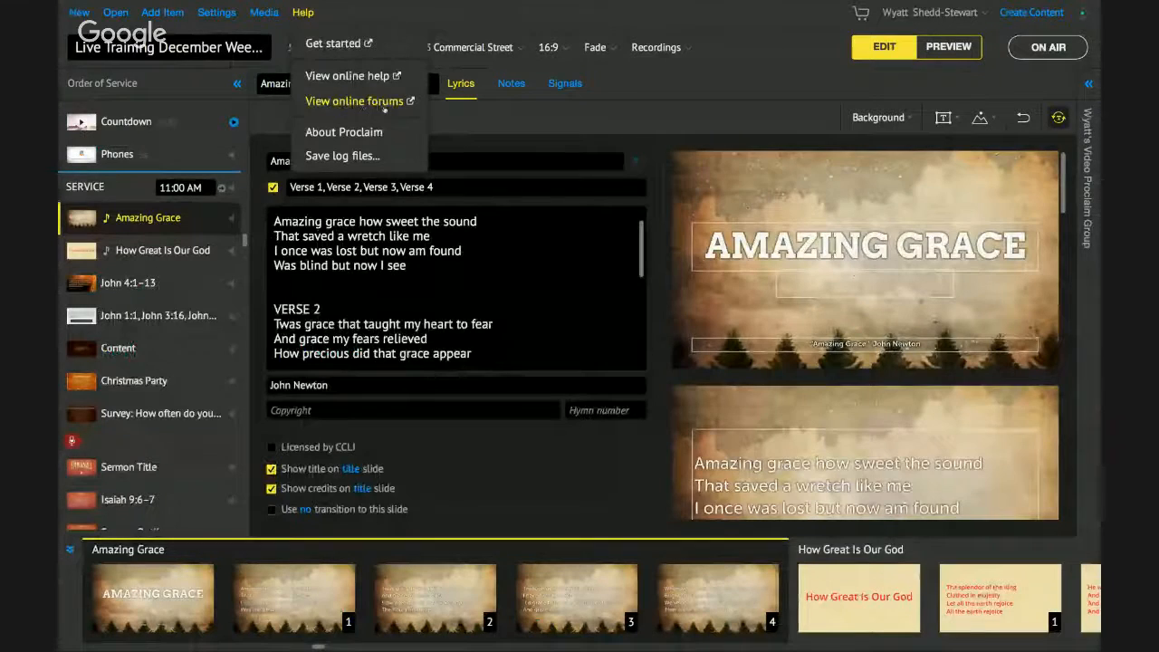
pyautogui.click(313, 15)
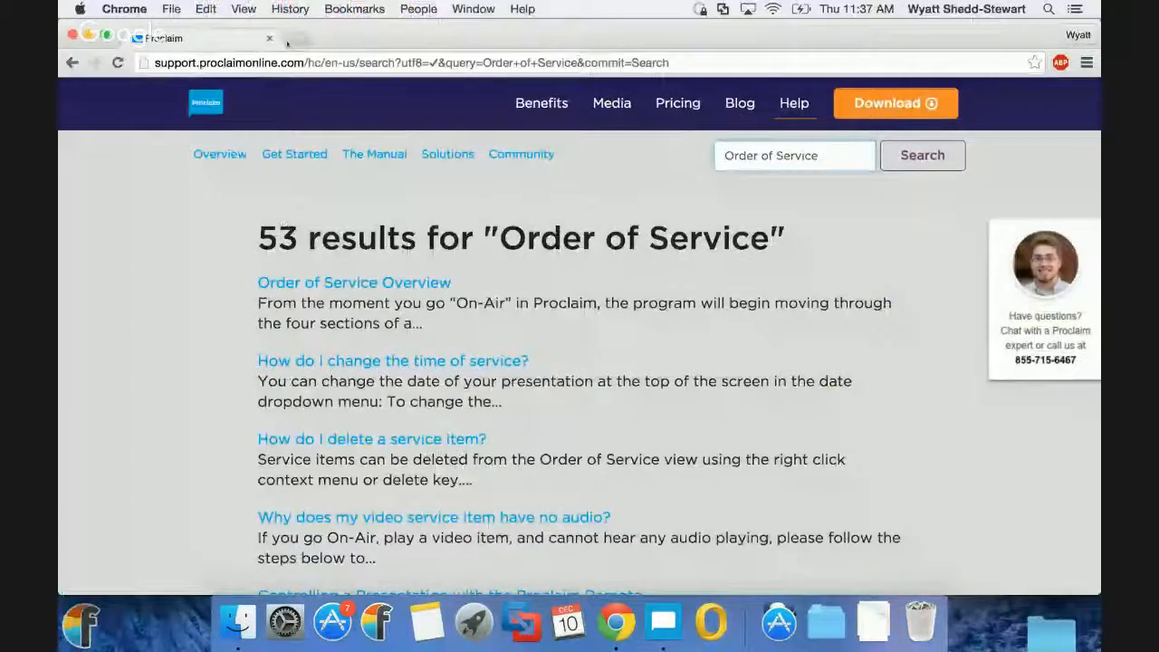
# - Load faithlife.com/proclaim in a new Chrome tab
pyautogui.click(288, 40)
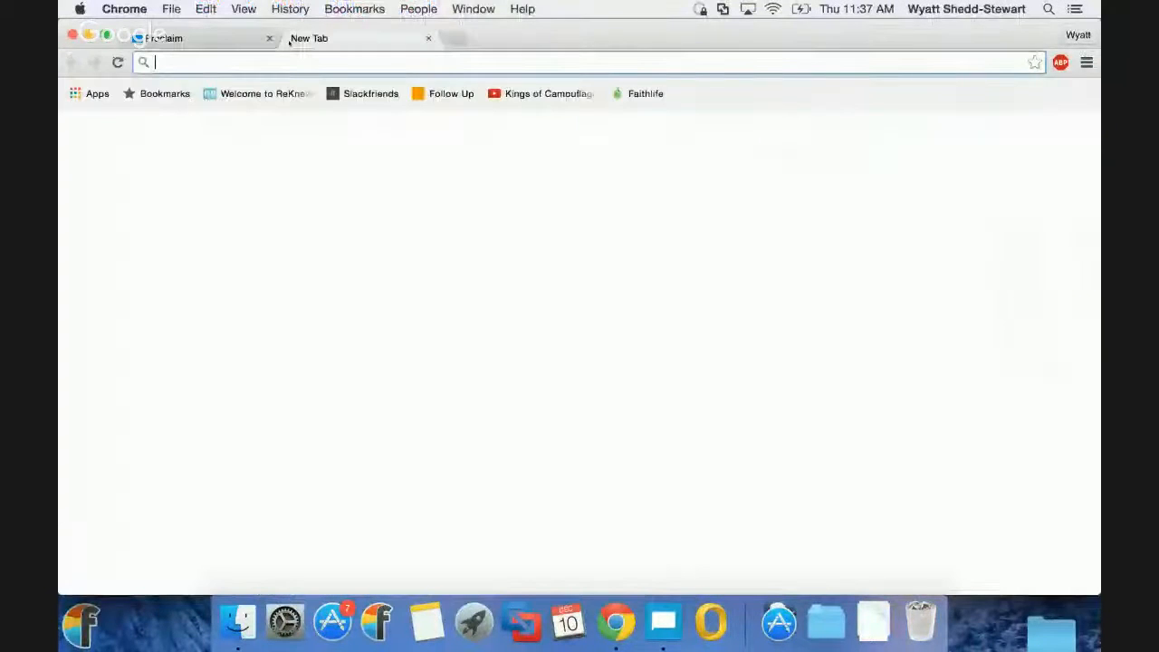
pyautogui.write('fai')
pyautogui.press('Return')
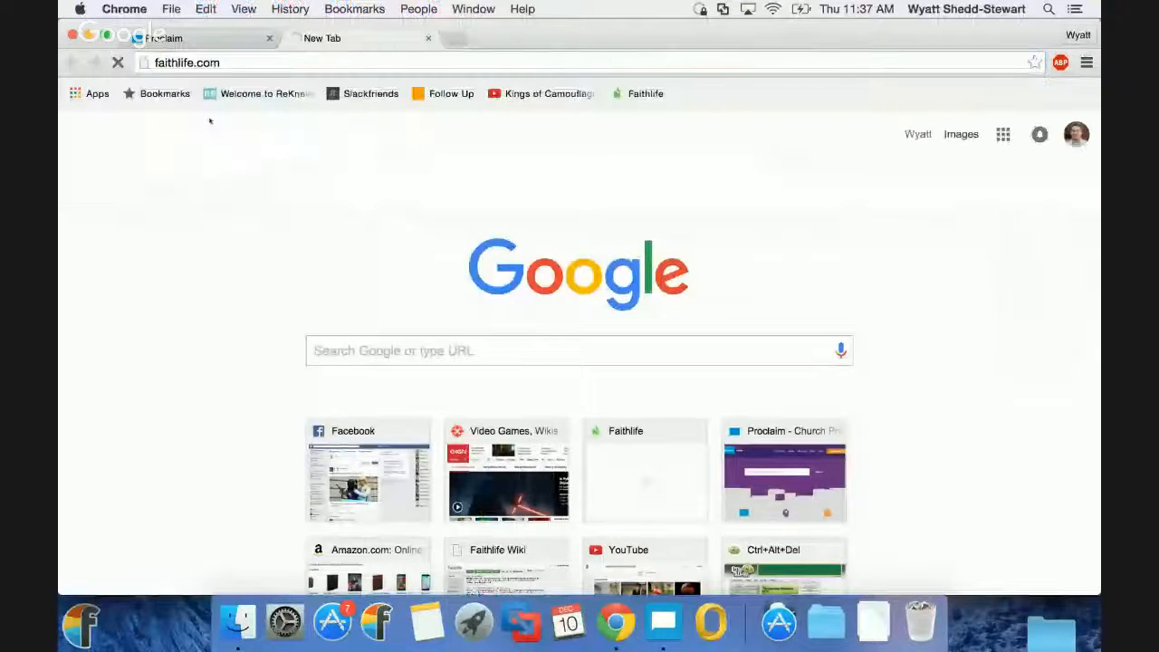
pyautogui.click(240, 67)
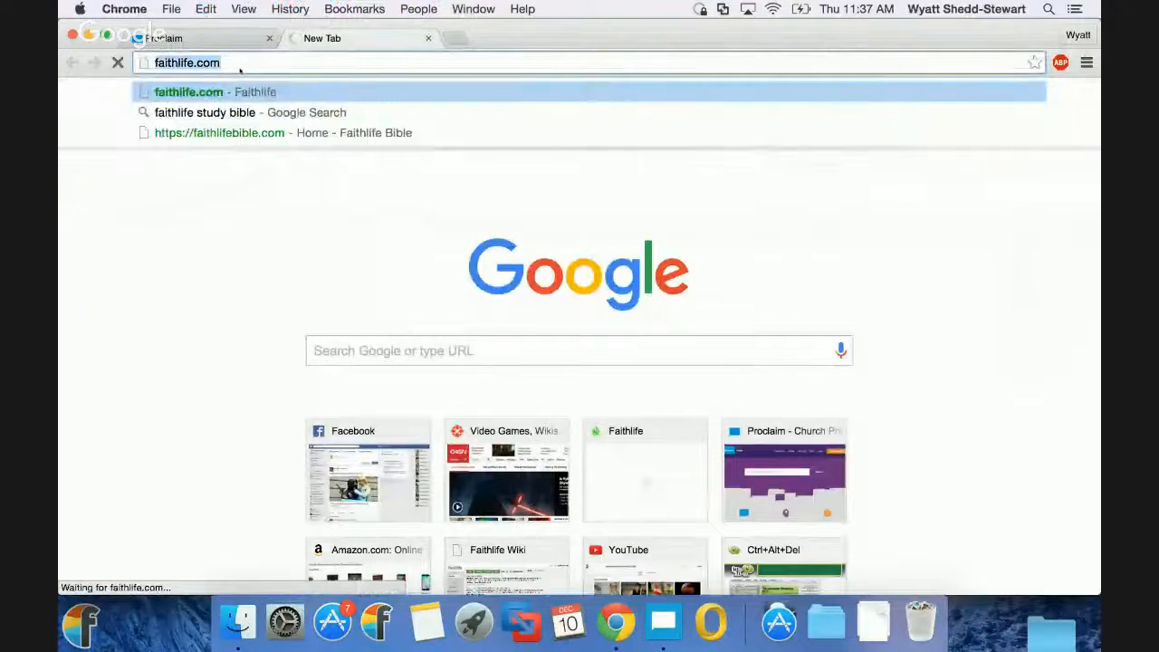
pyautogui.click(239, 67)
pyautogui.write('/')
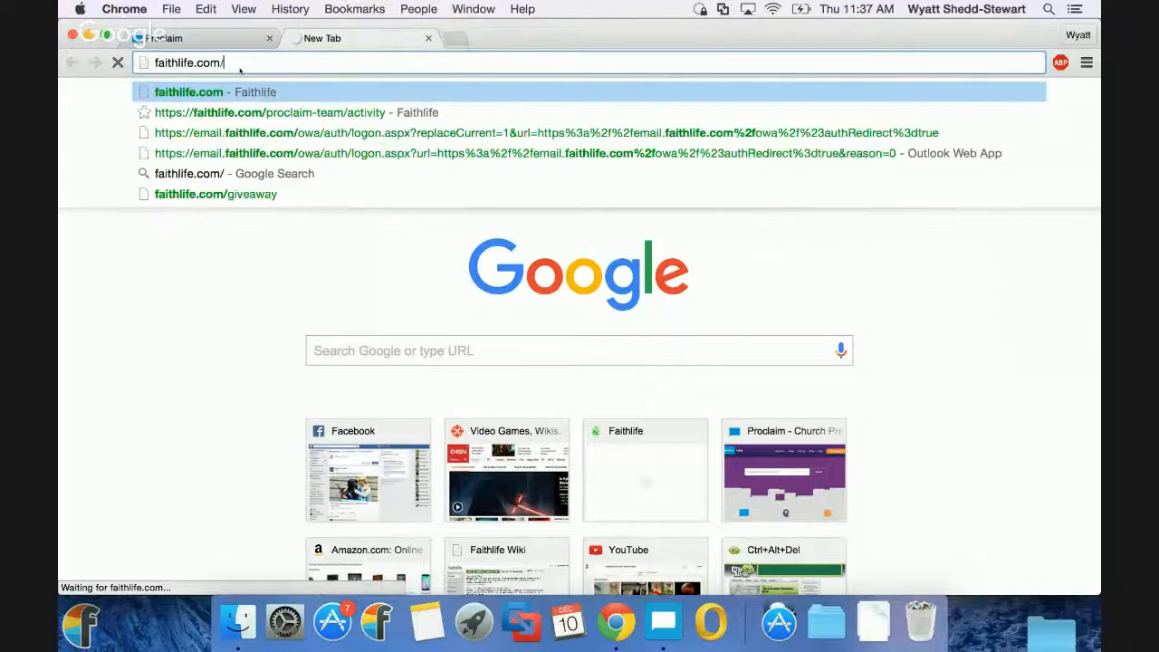
pyautogui.write('procali')
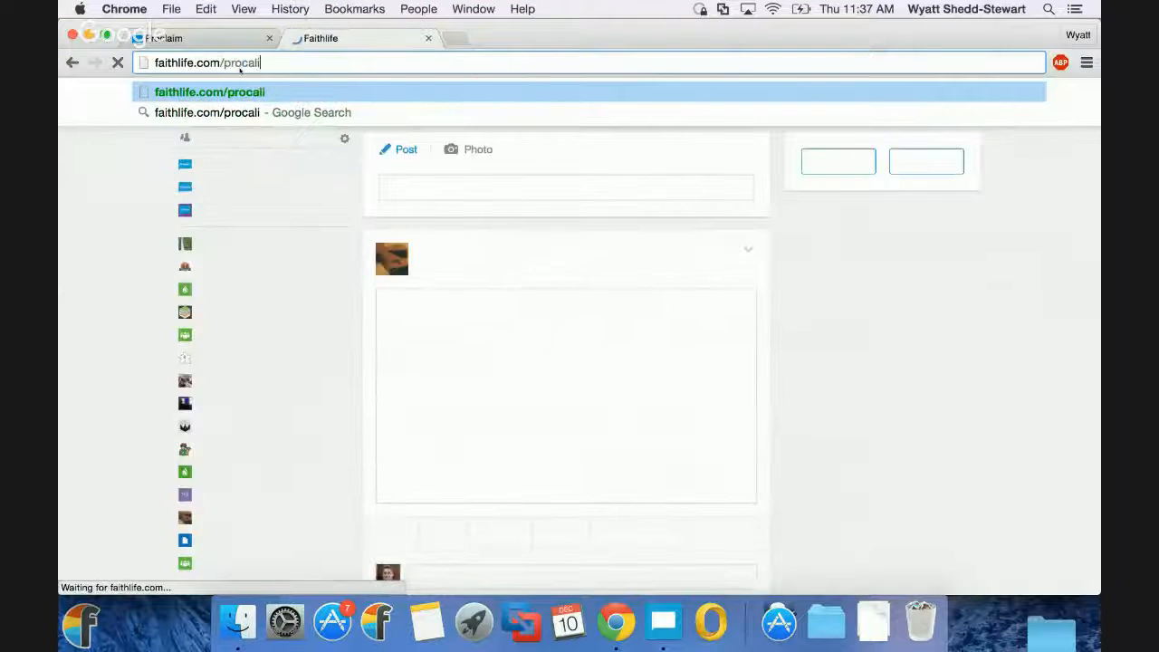
pyautogui.press('BackSpace')
pyautogui.press('BackSpace')
pyautogui.press('BackSpace')
pyautogui.press('BackSpace')
pyautogui.write('claim')
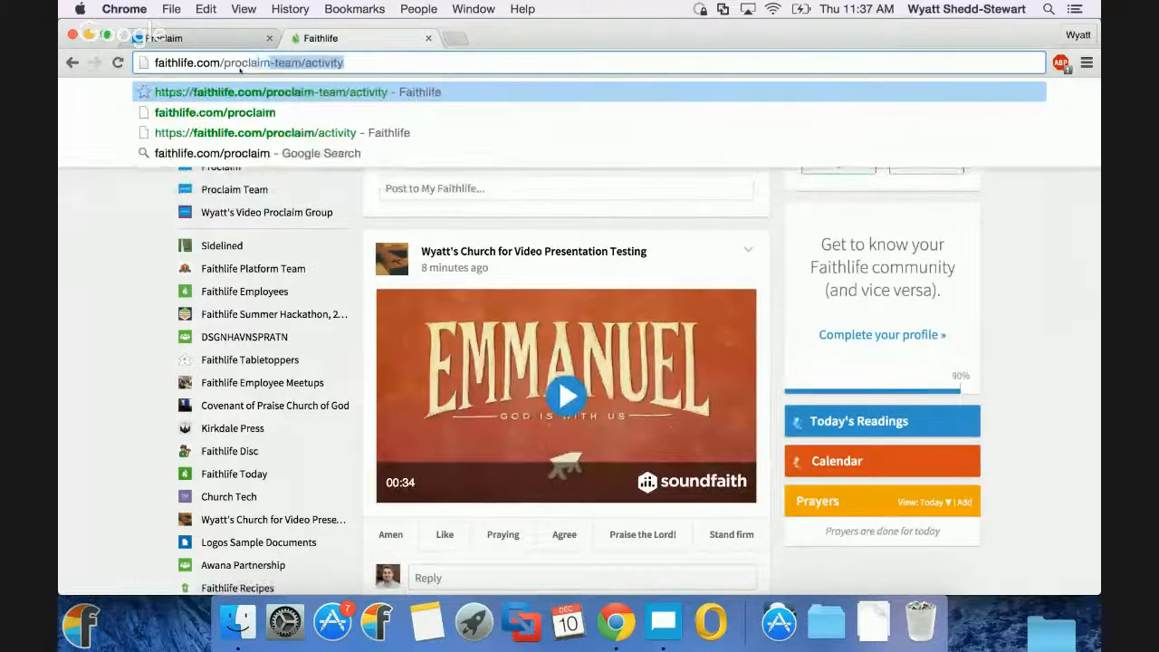
pyautogui.press('Return')
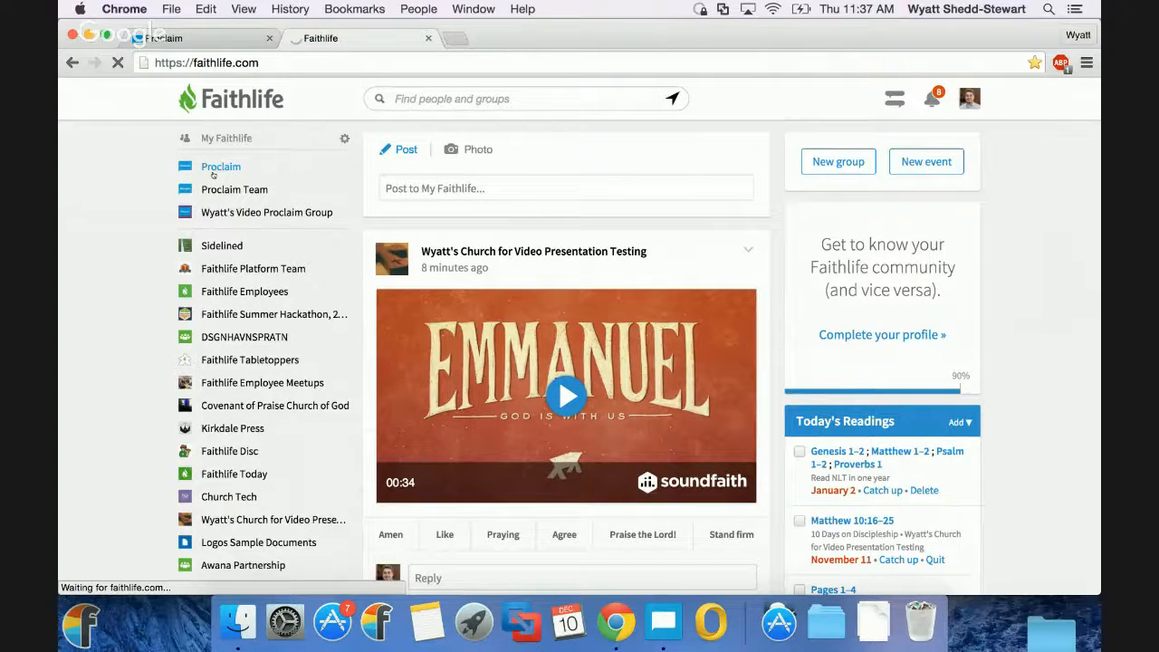
# - Open the Proclaim group page and scroll to its pinned Live Training Webinar post
pyautogui.click(213, 173)
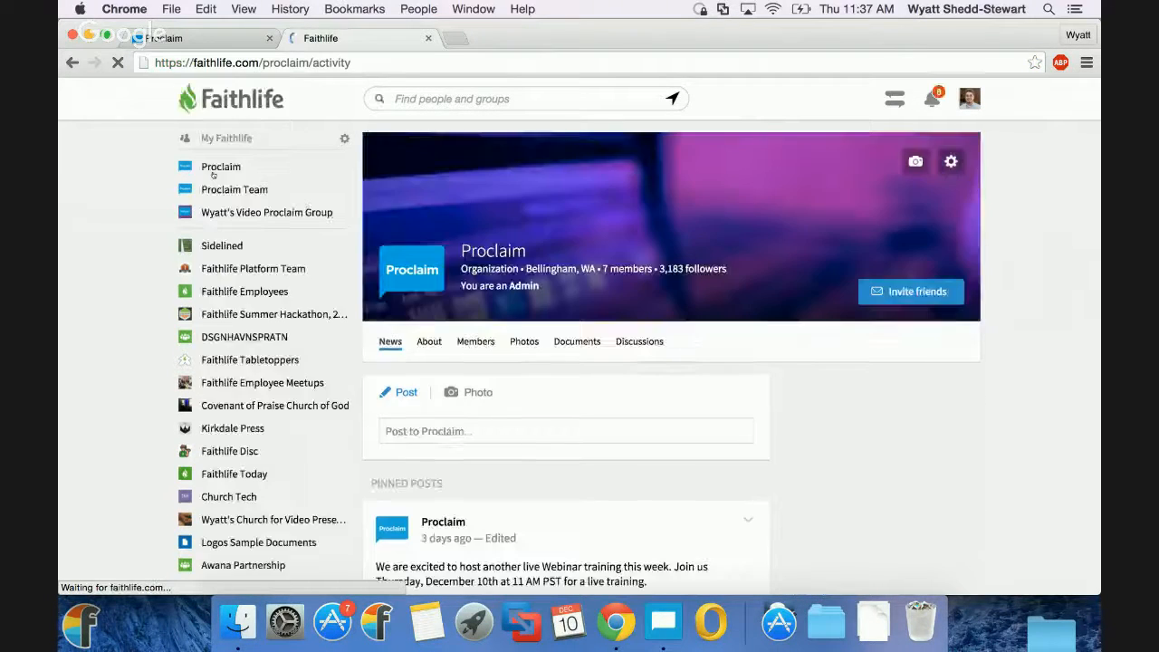
pyautogui.scroll(-6, 497, 381)
pyautogui.scroll(4, 497, 382)
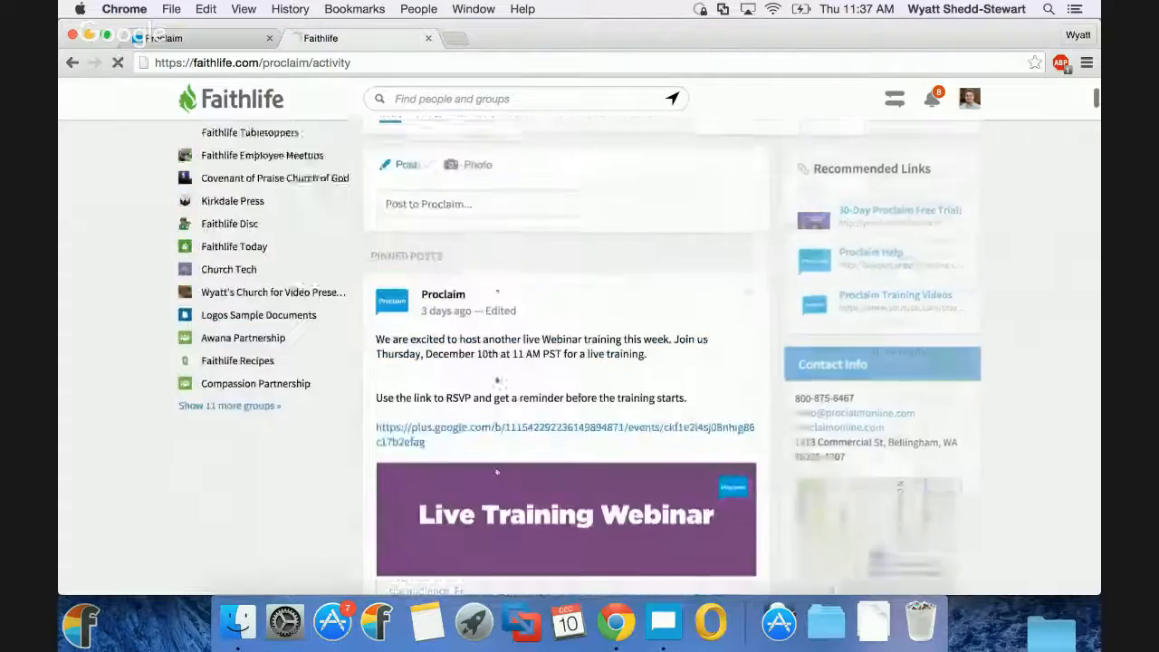